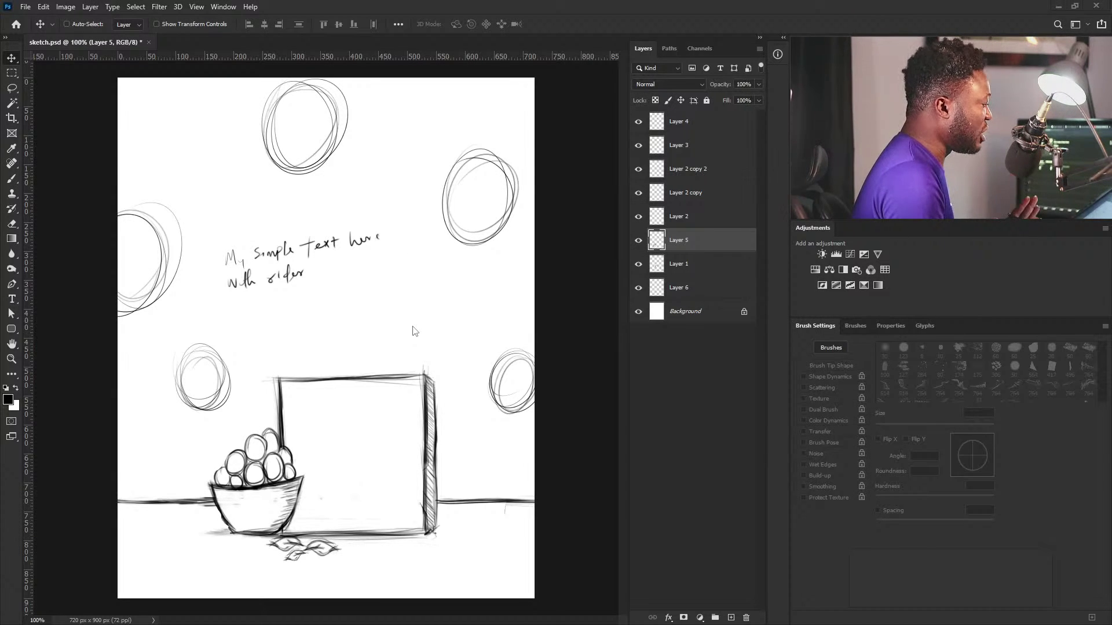
# Step: Create a new portrait document named puff poster, 720 x 900 pixels at 72 pixels per inch, in RGB with a white background
pyautogui.click(25, 7)
pyautogui.click(116, 20)
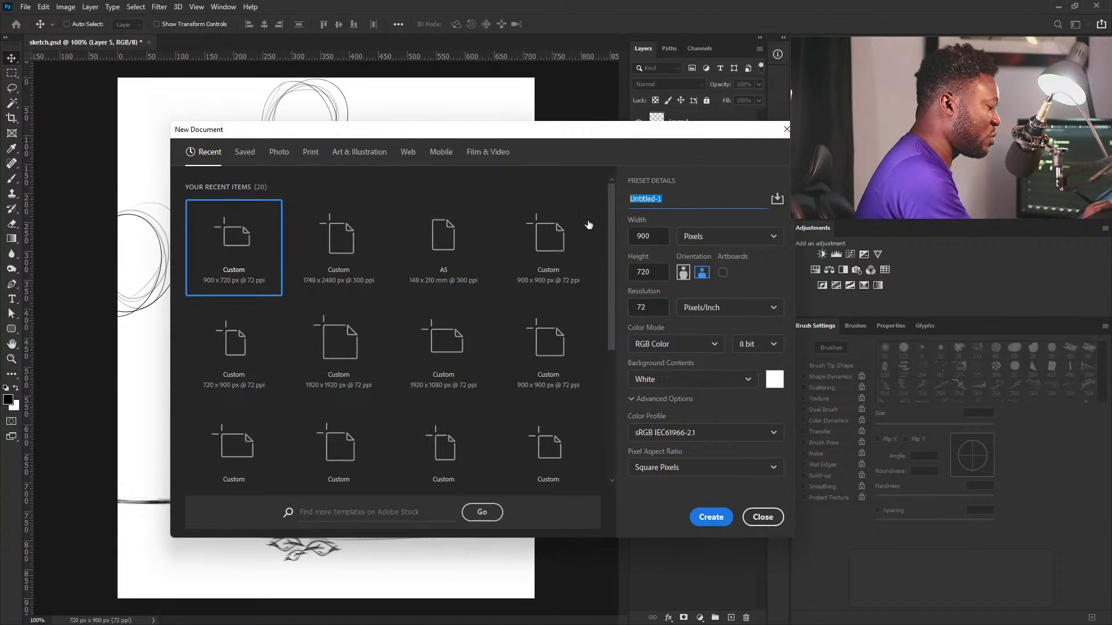
pyautogui.write('puf')
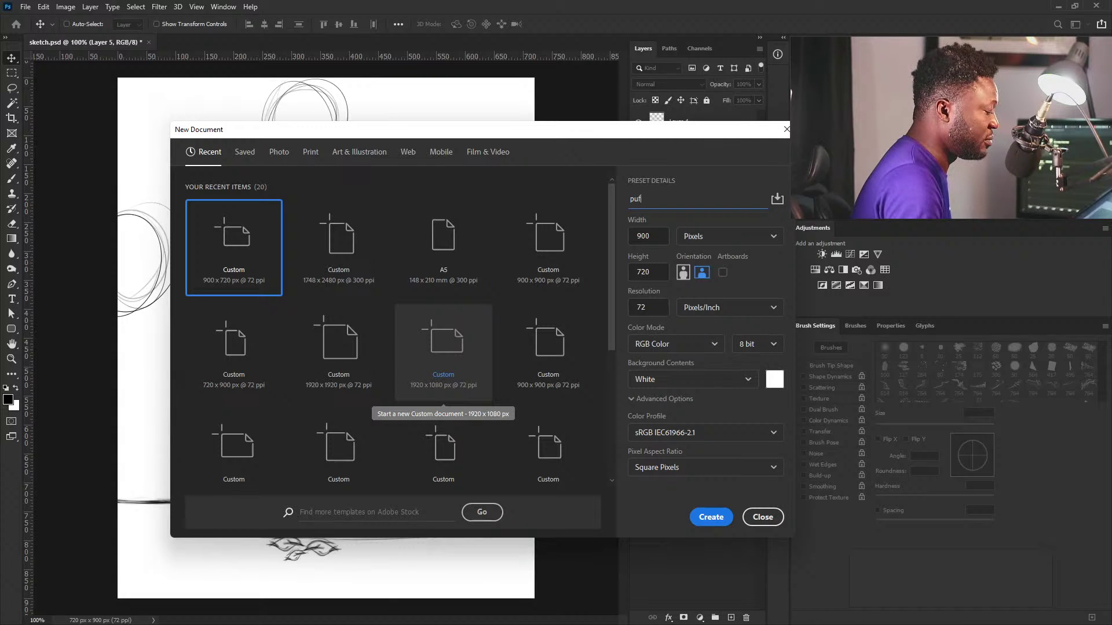
pyautogui.write('f poster')
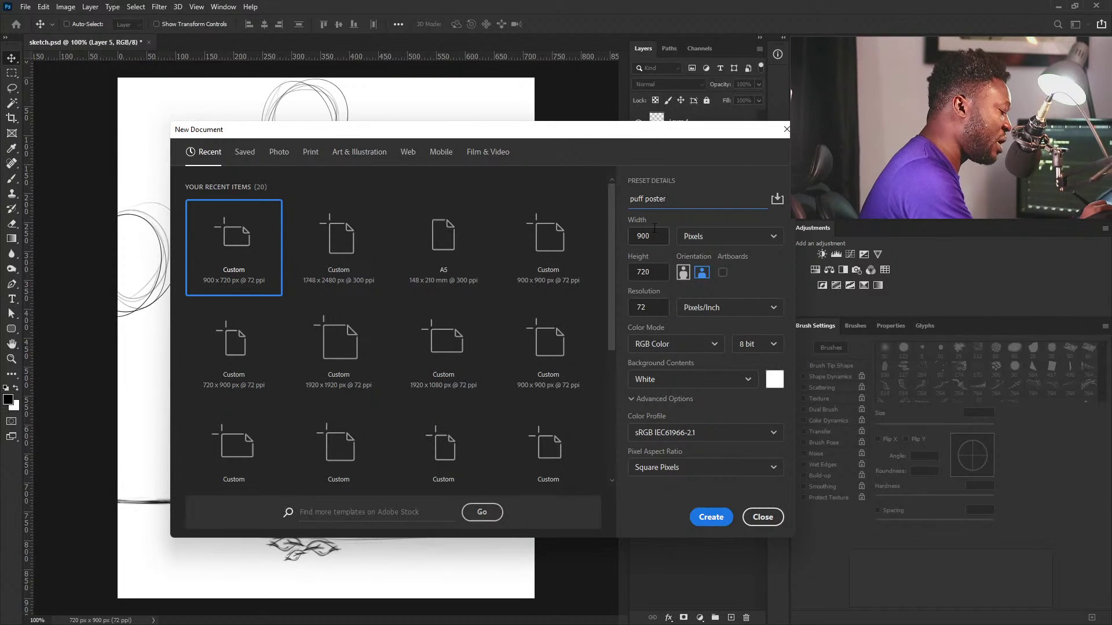
pyautogui.press('Tab')
pyautogui.press('Tab')
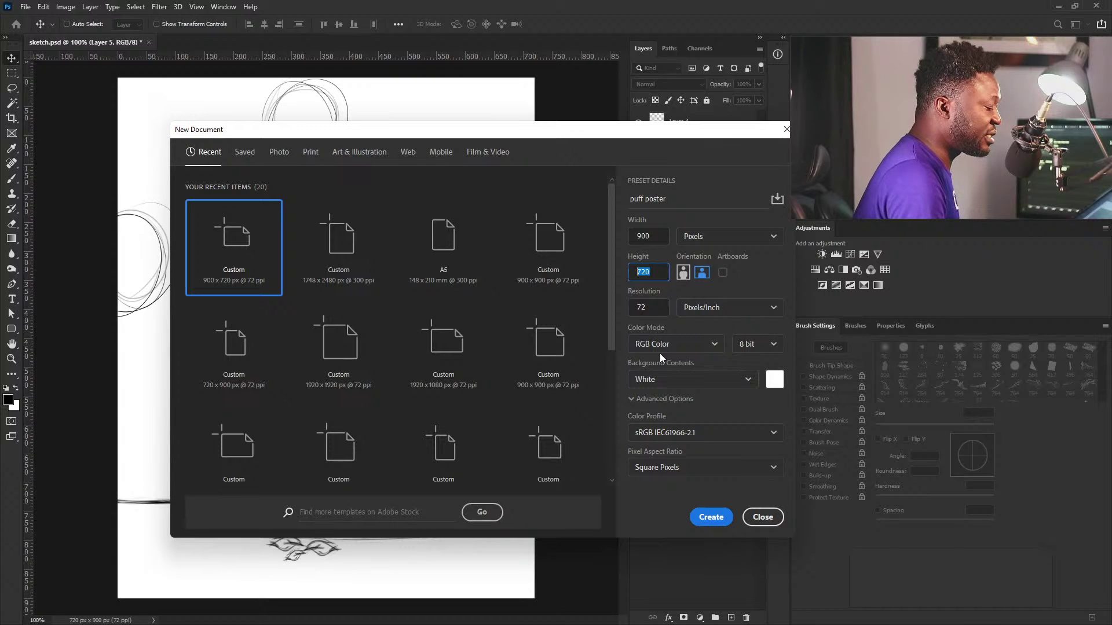
pyautogui.click(683, 274)
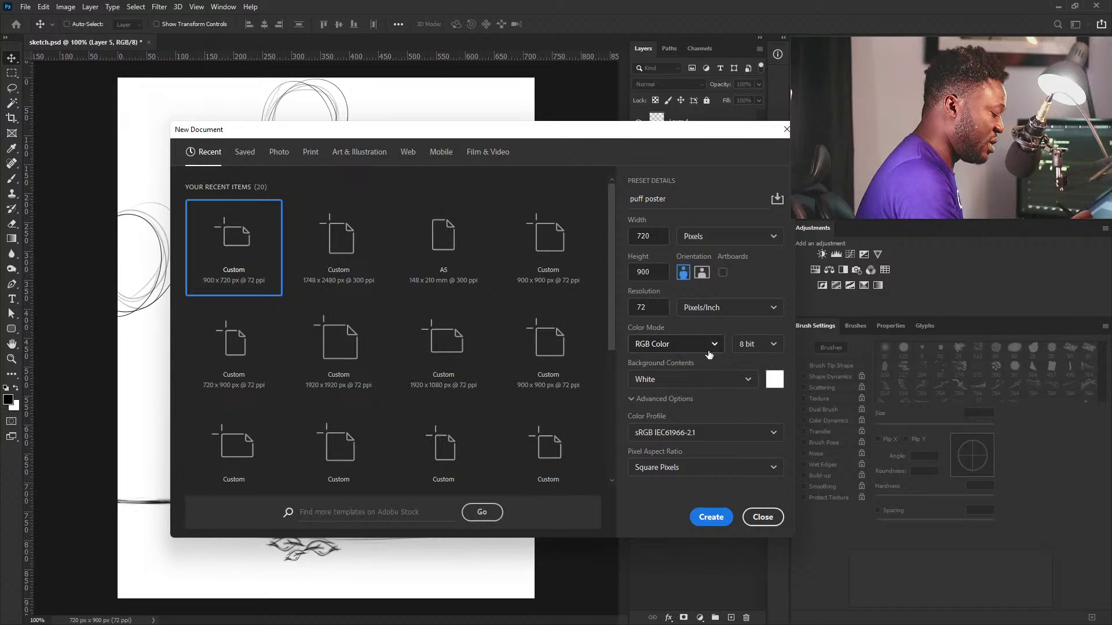
pyautogui.click(711, 519)
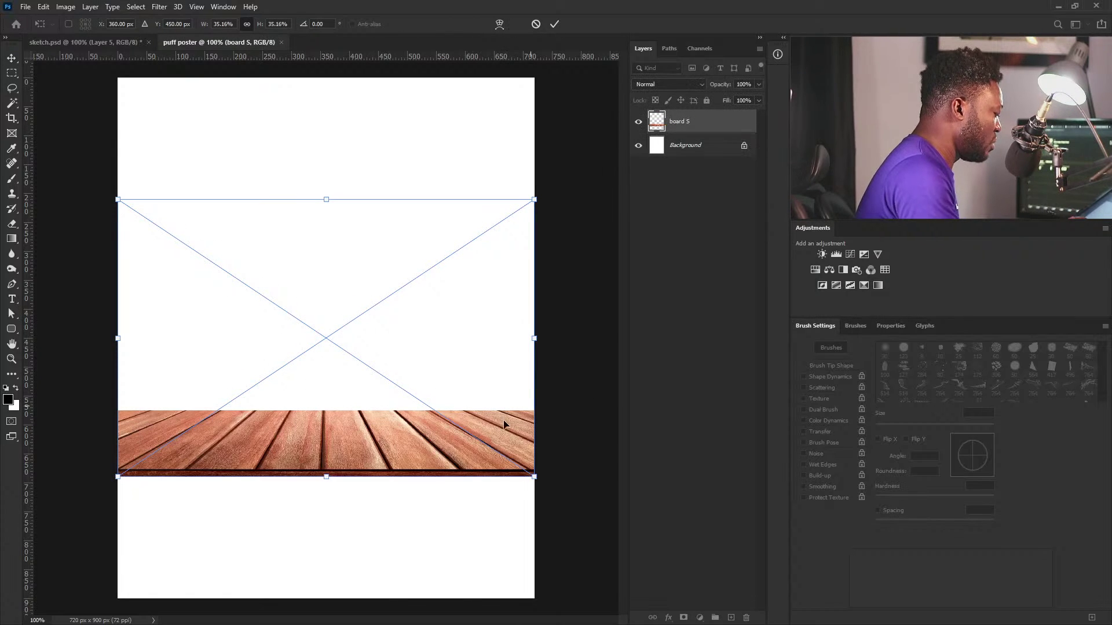
# Step: Move the placed wooden board image down to the bottom edge of the poster and commit its placement
pyautogui.moveTo(443, 400); pyautogui.dragTo(439, 528)
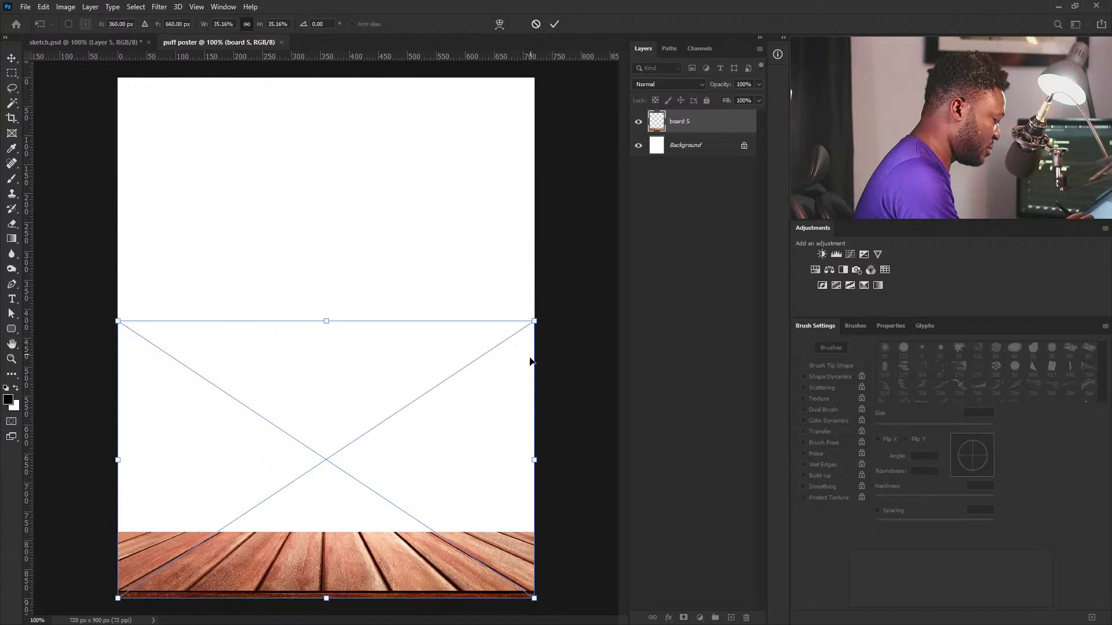
pyautogui.press('Return')
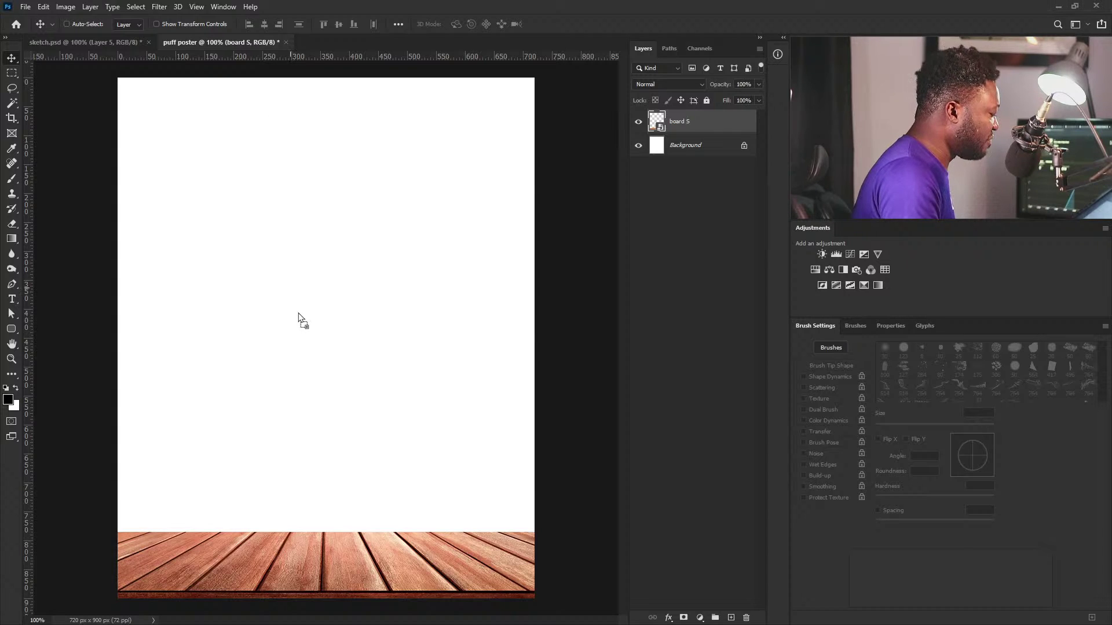
# Step: Place the Pack image, scale it down and position the box standing on the wooden board, slightly right of the poster's centre
pyautogui.moveTo(298, 313); pyautogui.dragTo(303, 317)
pyautogui.moveTo(536, 182); pyautogui.dragTo(427, 291)
pyautogui.moveTo(348, 441); pyautogui.dragTo(425, 537)
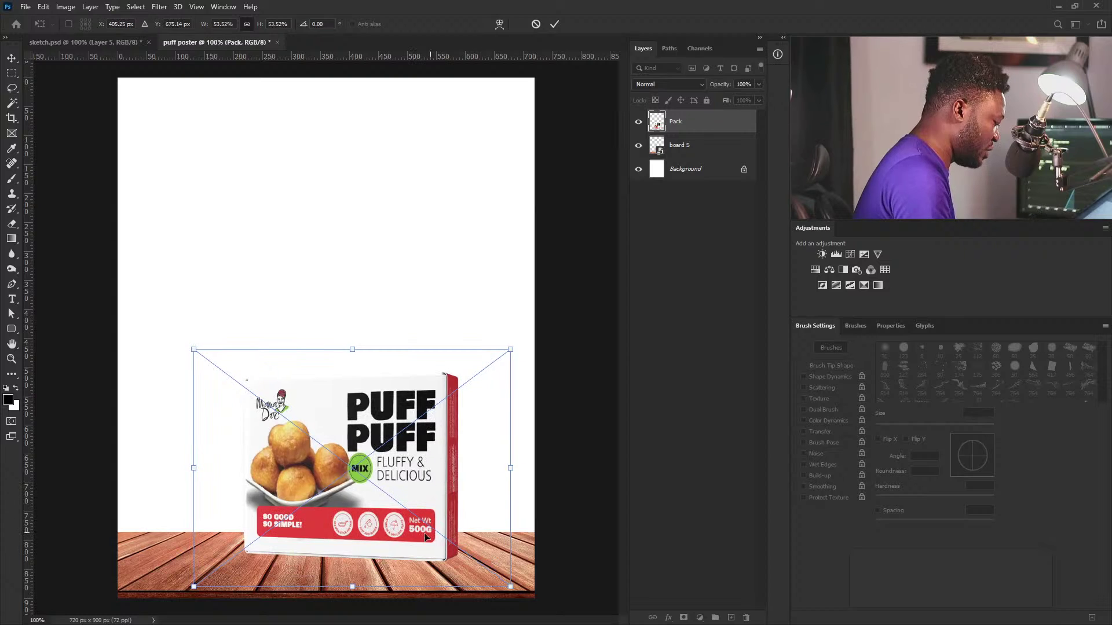
pyautogui.moveTo(510, 350); pyautogui.dragTo(503, 356)
pyautogui.moveTo(461, 449); pyautogui.dragTo(479, 441)
pyautogui.moveTo(520, 346); pyautogui.dragTo(507, 357)
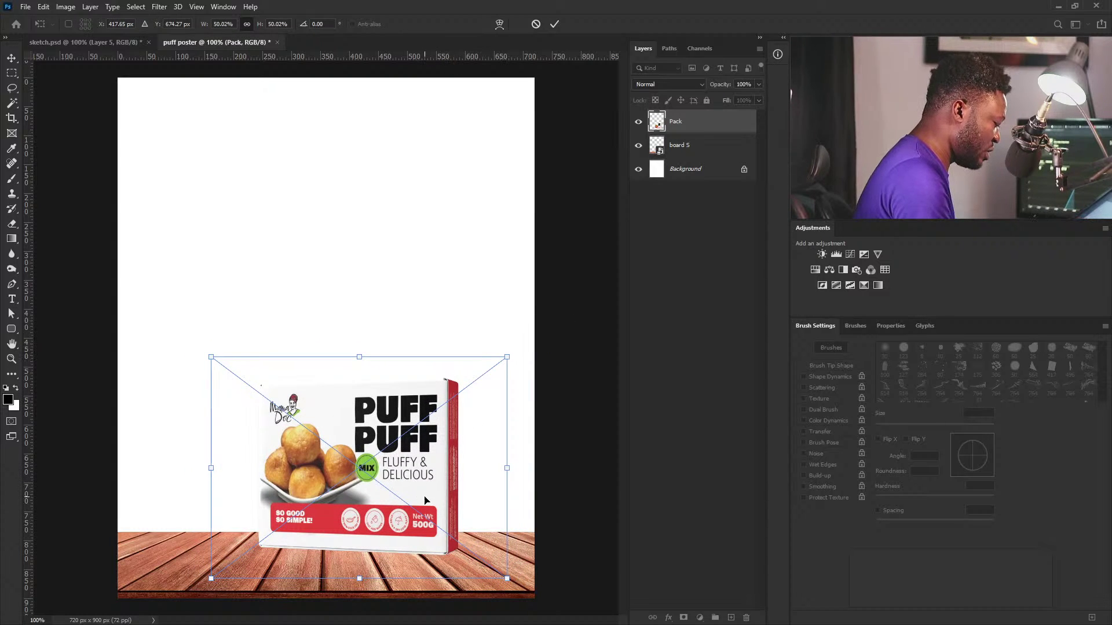
pyautogui.moveTo(211, 357); pyautogui.dragTo(225, 367)
pyautogui.press('Return')
pyautogui.moveTo(433, 524); pyautogui.dragTo(437, 522)
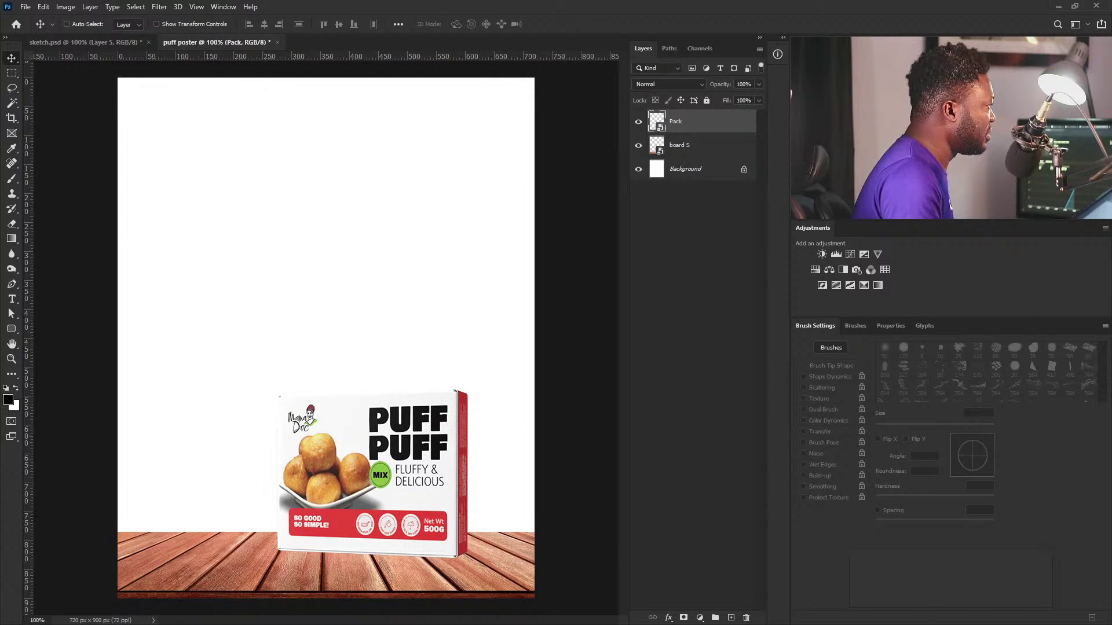
# Step: Place the puff puff bowl image, scale it to about 12.57% and position it overlapping the pack's left edge on the board
pyautogui.moveTo(251, 107); pyautogui.dragTo(275, 350)
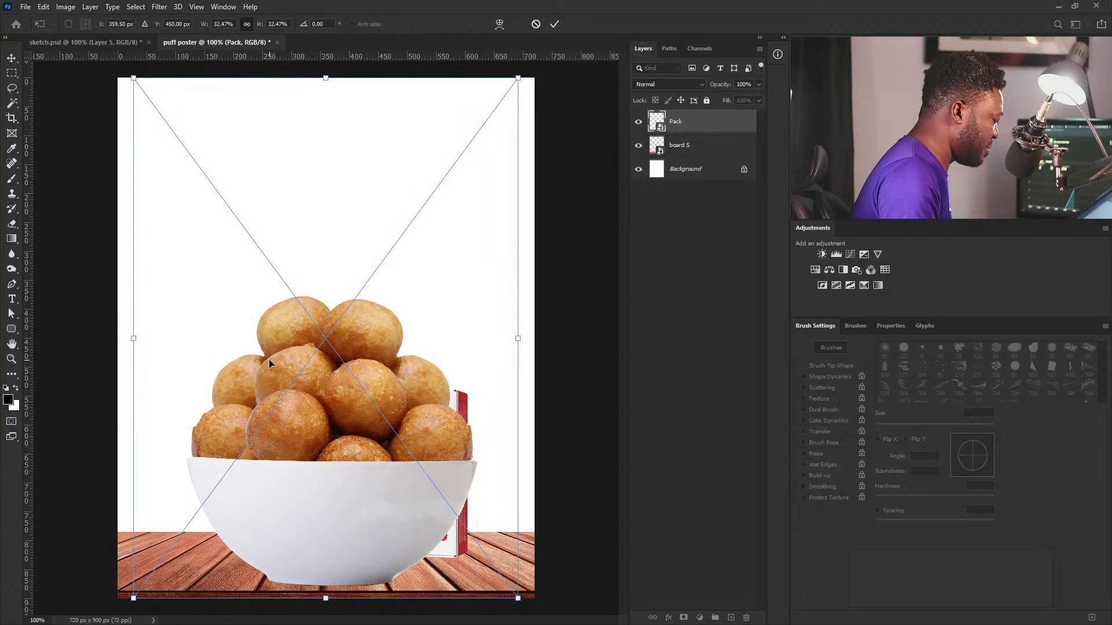
pyautogui.moveTo(517, 79); pyautogui.dragTo(308, 361)
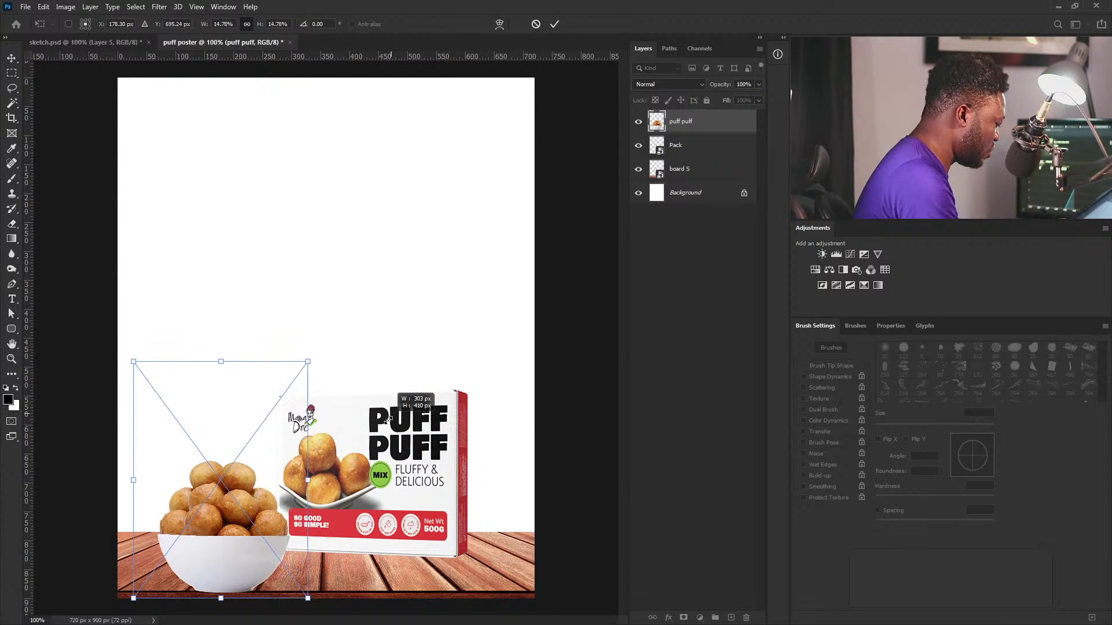
pyautogui.moveTo(254, 552); pyautogui.dragTo(271, 518)
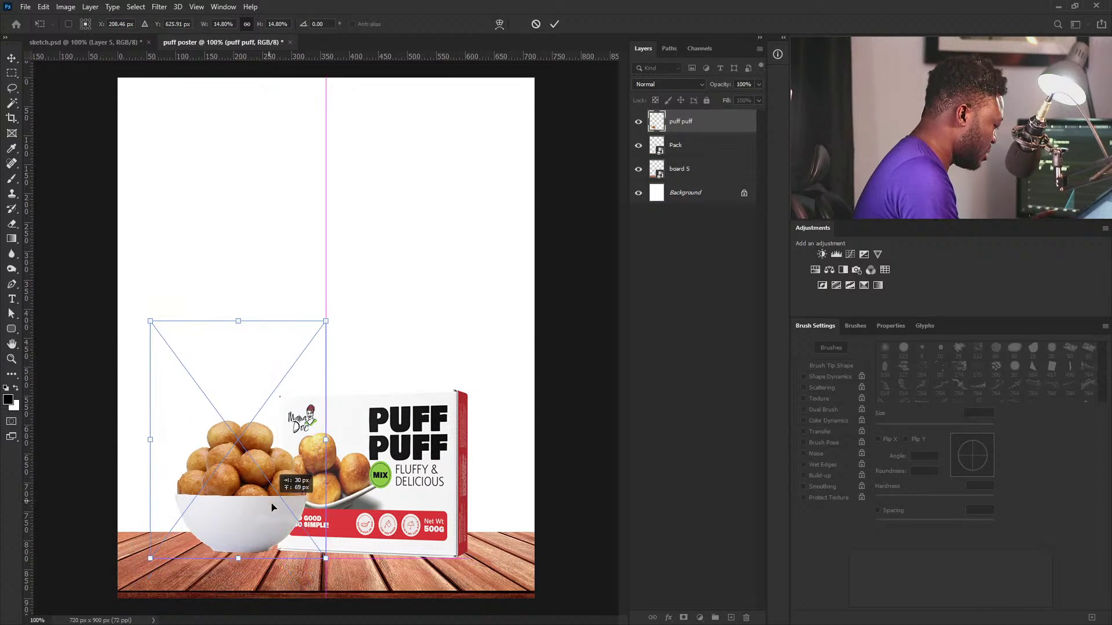
pyautogui.moveTo(324, 327); pyautogui.dragTo(303, 378)
pyautogui.moveTo(231, 492); pyautogui.dragTo(252, 498)
pyautogui.moveTo(313, 377); pyautogui.dragTo(320, 368)
pyautogui.moveTo(283, 562); pyautogui.dragTo(269, 556)
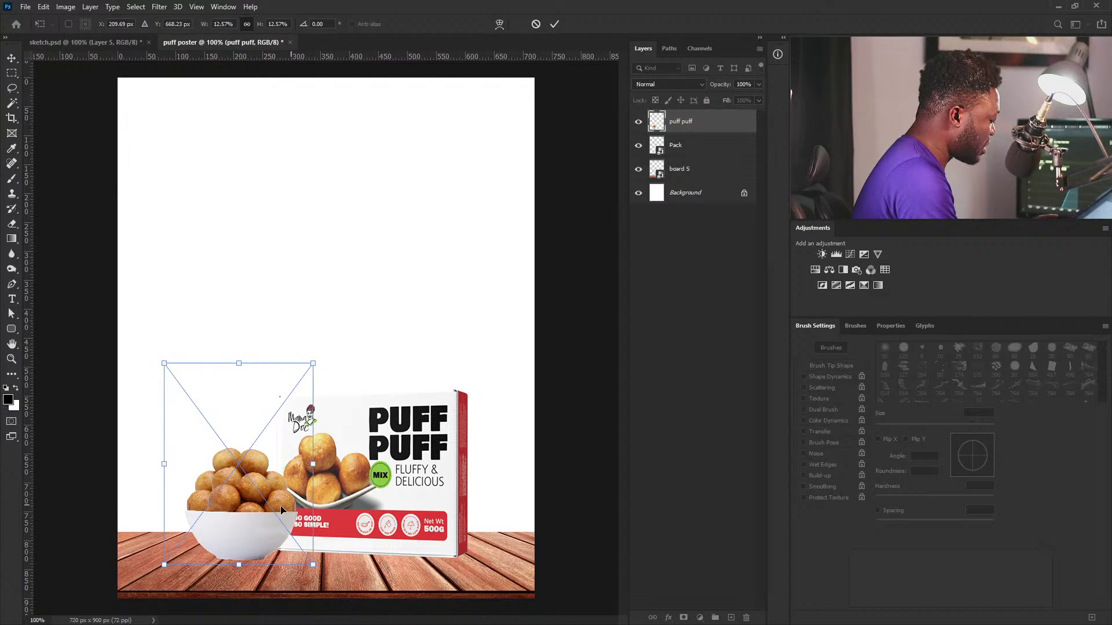
pyautogui.rightClick(270, 522)
pyautogui.click(255, 539)
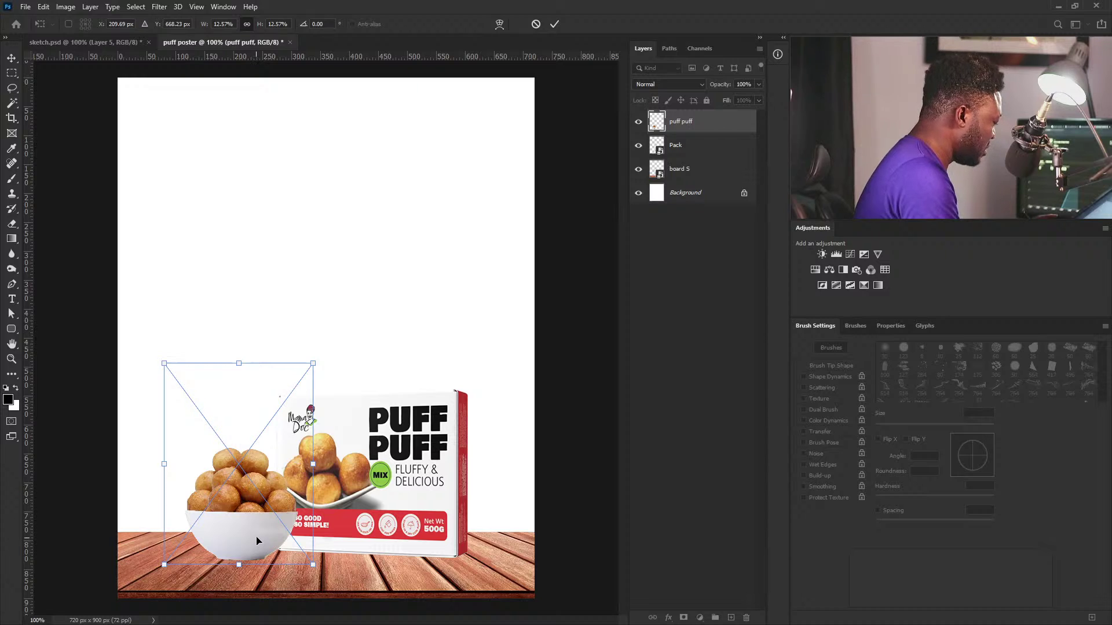
pyautogui.press('Return')
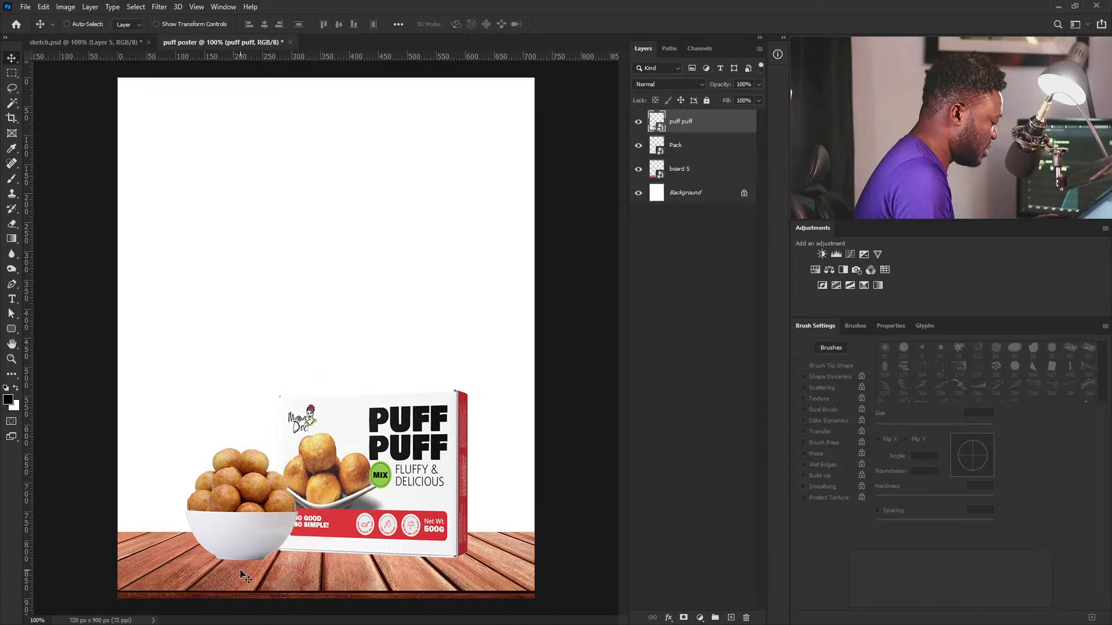
# Step: Compare the layout with the sketch document and nudge the bowl slightly up and to the right
pyautogui.click(132, 42)
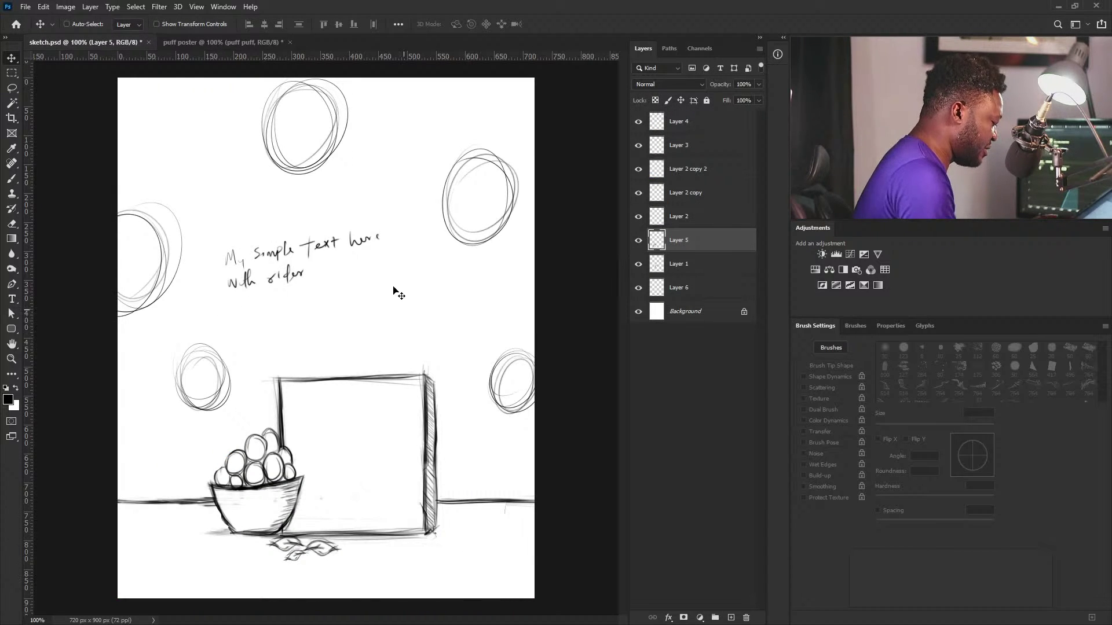
pyautogui.click(248, 42)
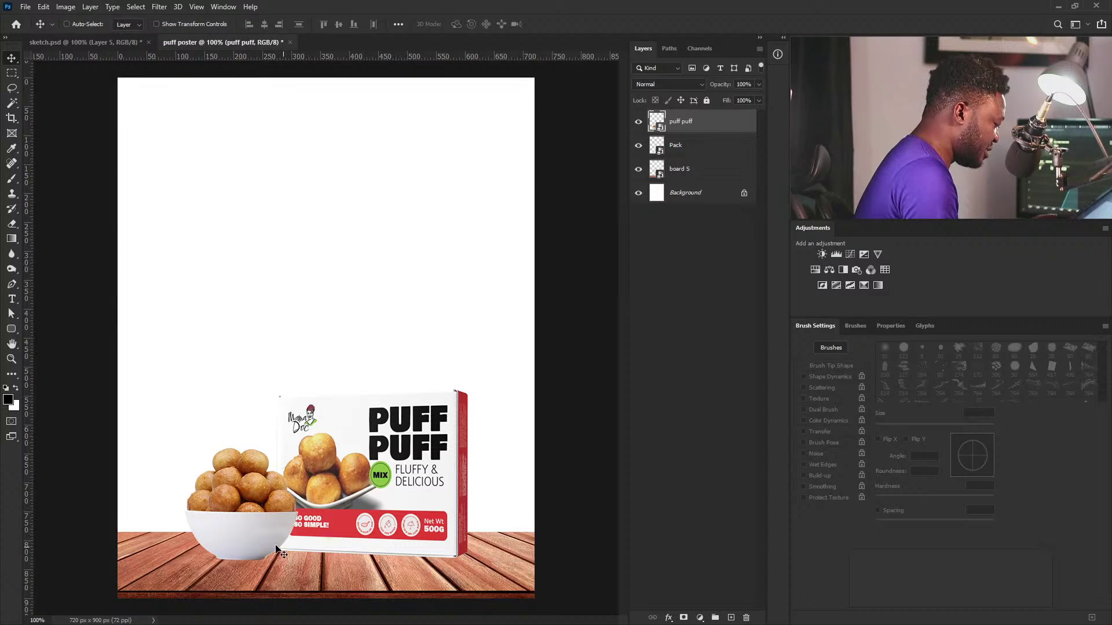
pyautogui.moveTo(266, 543); pyautogui.dragTo(267, 542)
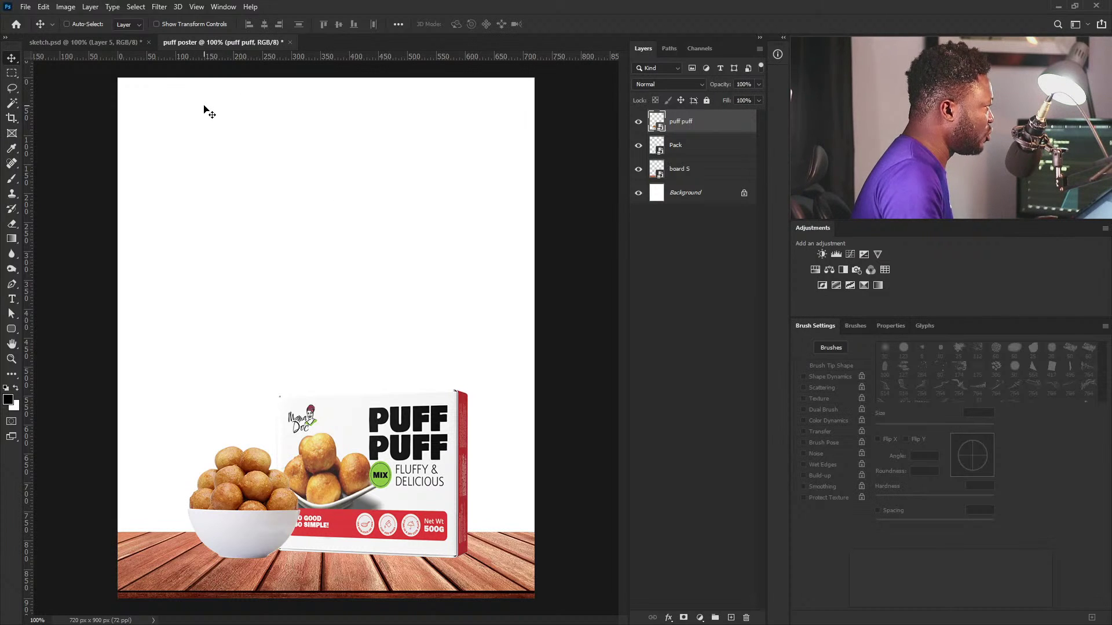
# Step: Open leafs.psd, bring its dark upright leaf into the puff poster document and convert the leaf to a smart object
pyautogui.moveTo(496, 92); pyautogui.dragTo(491, 47)
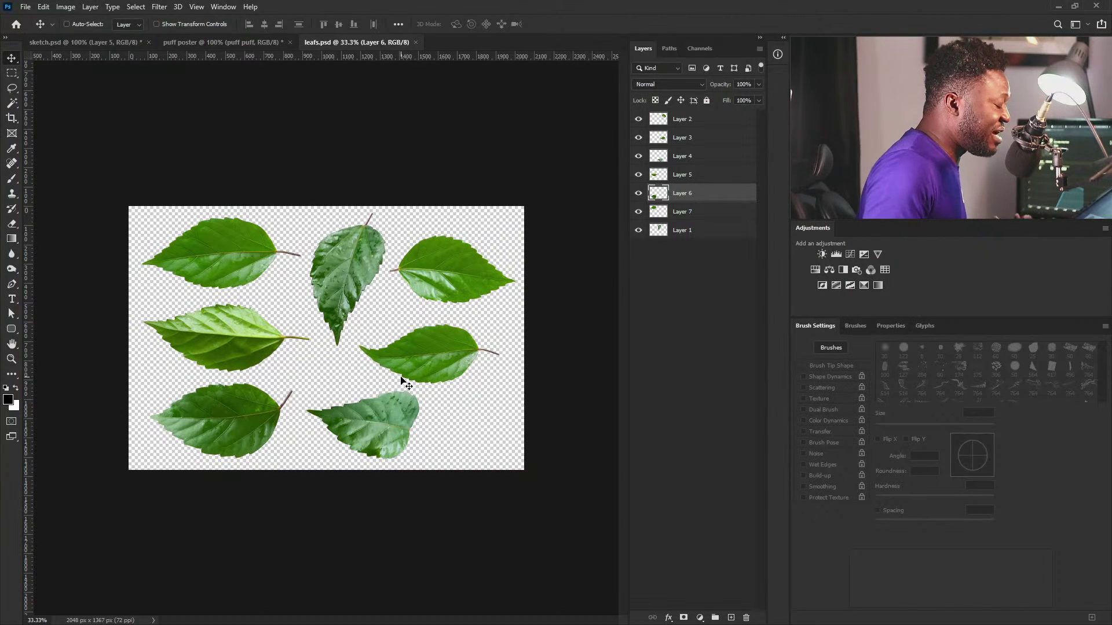
pyautogui.rightClick(344, 249)
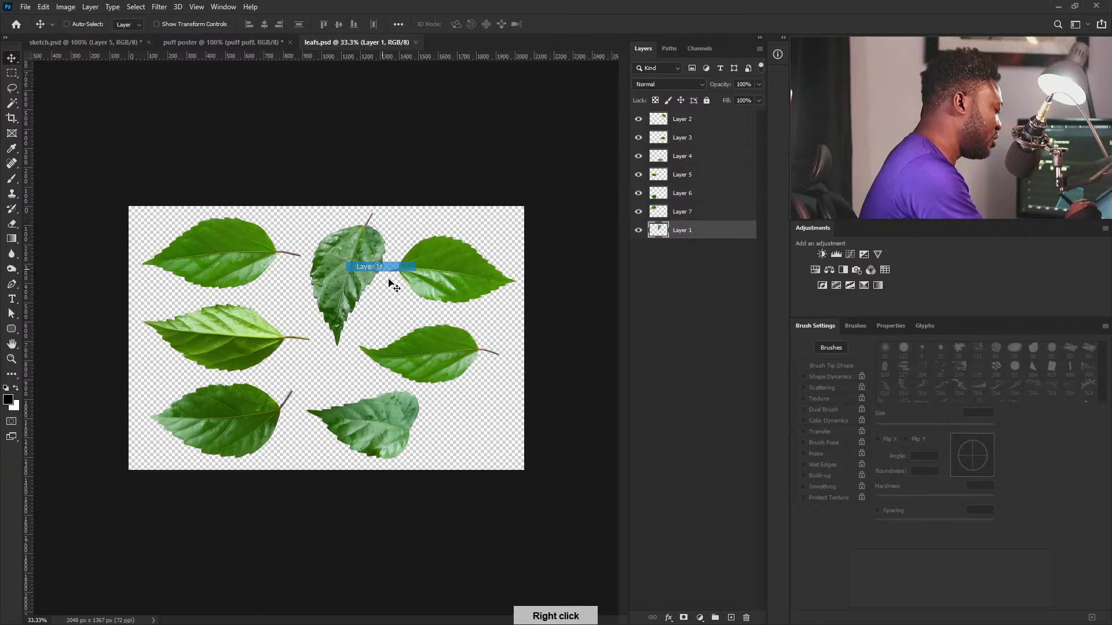
pyautogui.moveTo(349, 269); pyautogui.dragTo(359, 521)
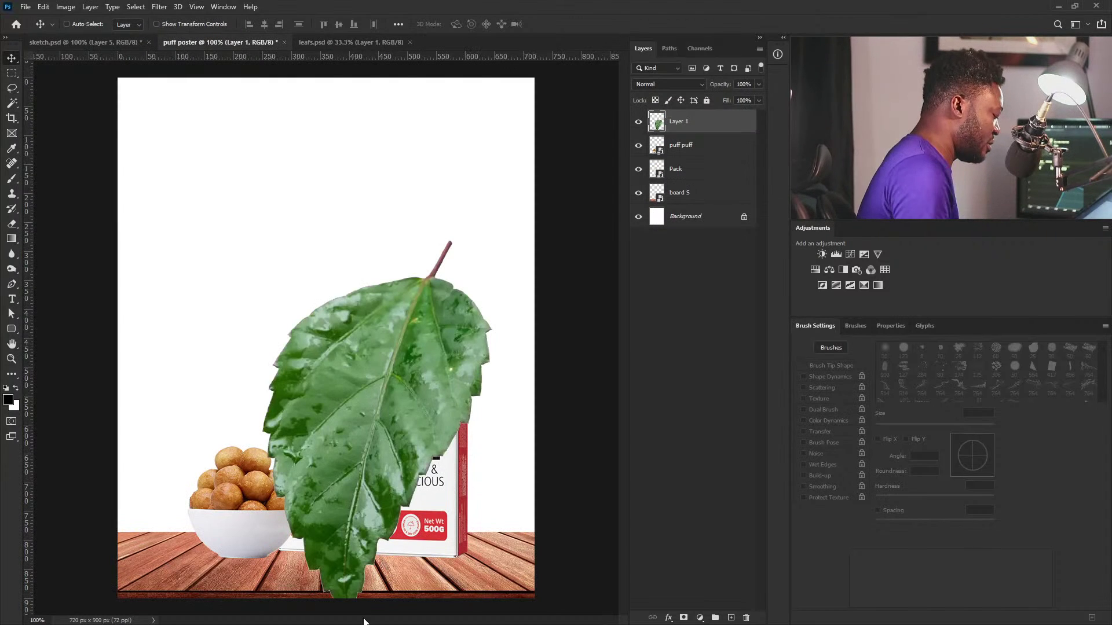
pyautogui.rightClick(707, 121)
pyautogui.click(785, 275)
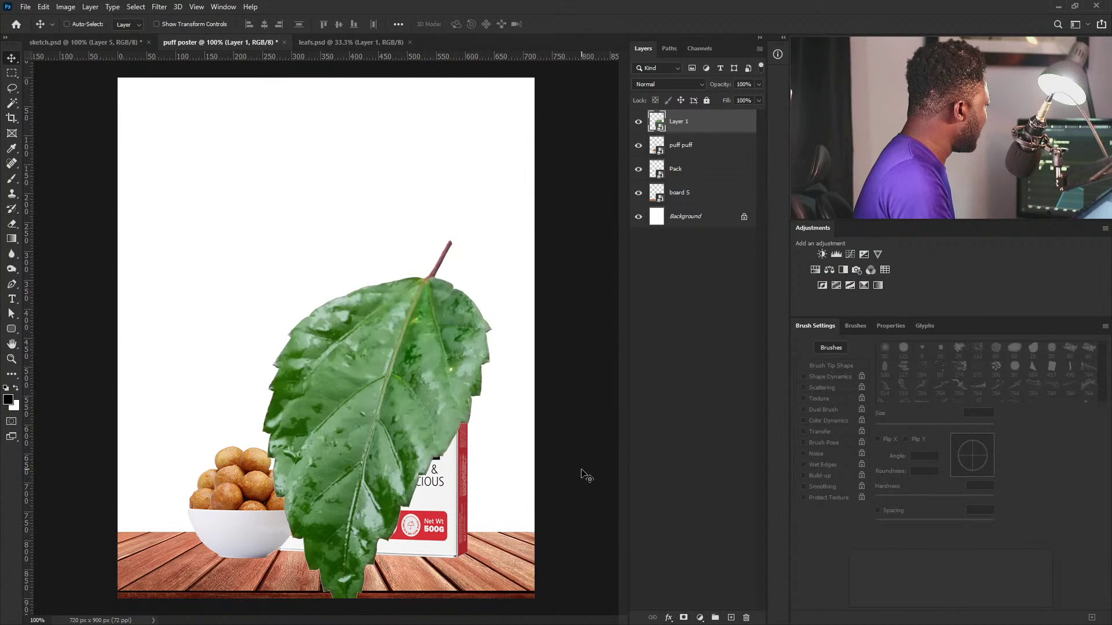
# Step: Scale the dark leaf to about 16.66%, rotate it sideways and place it on the board at the bowl's lower right
pyautogui.hotkey('ctrl', 't')
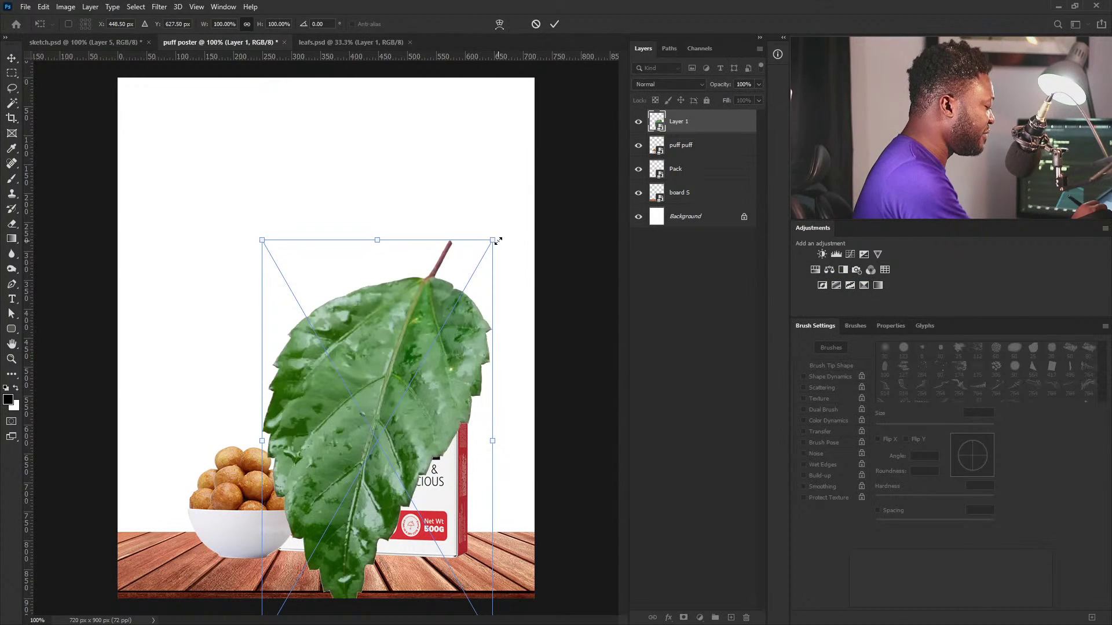
pyautogui.moveTo(496, 237); pyautogui.dragTo(448, 453)
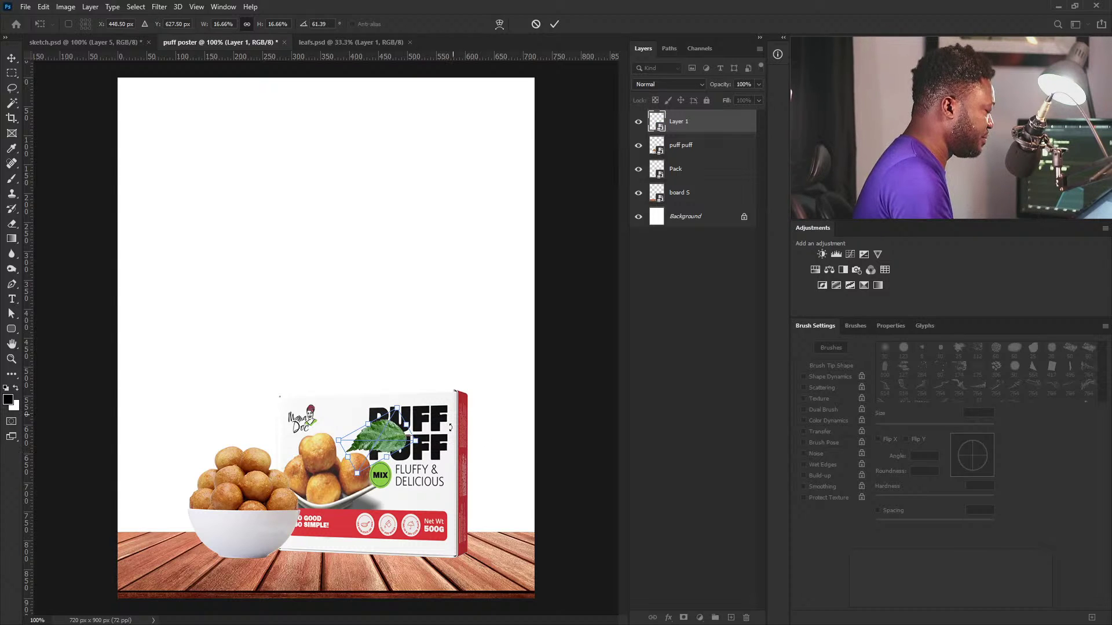
pyautogui.moveTo(397, 408); pyautogui.dragTo(271, 571)
pyautogui.press('Return')
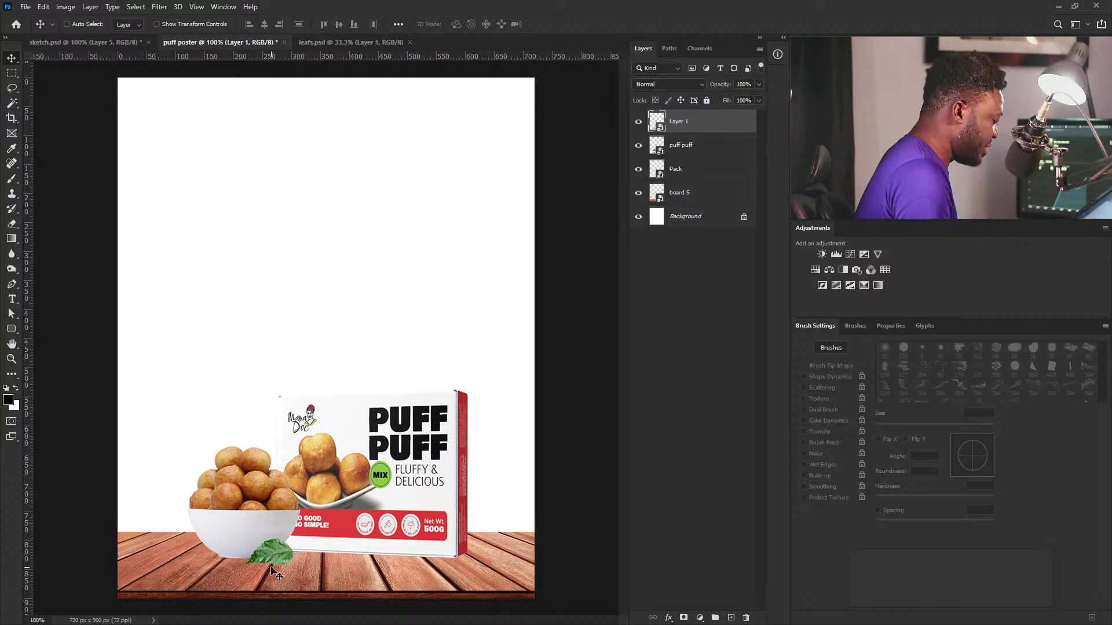
# Step: Bring the upper-right bright green leaf from leafs.psd into the puff poster document and convert it to a smart object
pyautogui.click(387, 44)
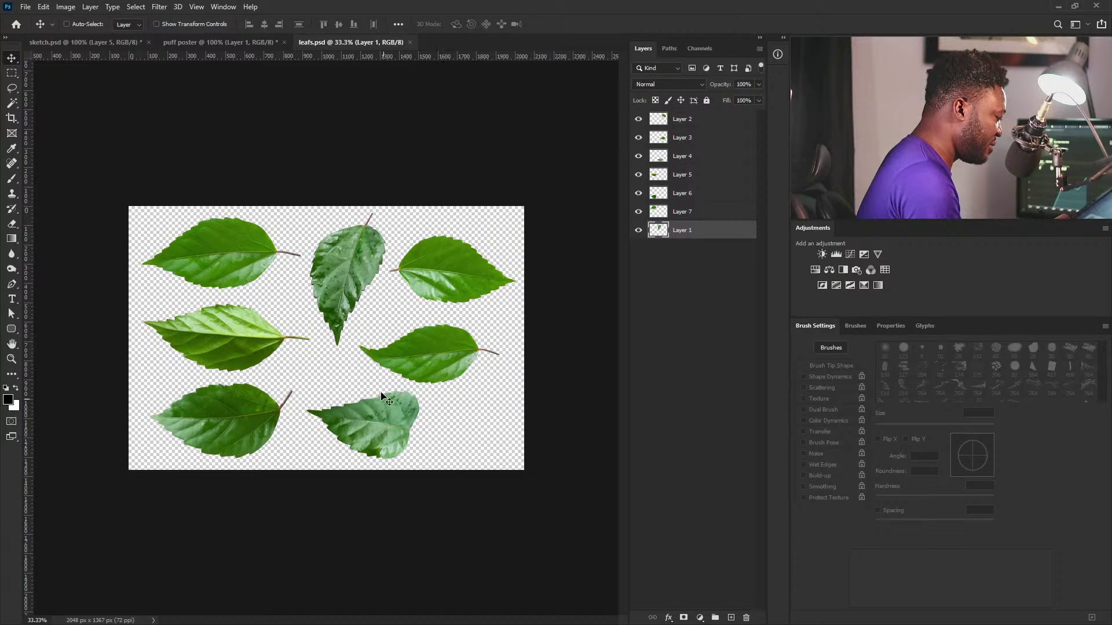
pyautogui.rightClick(444, 269)
pyautogui.click(457, 268)
pyautogui.moveTo(447, 270); pyautogui.dragTo(367, 499)
pyautogui.rightClick(689, 129)
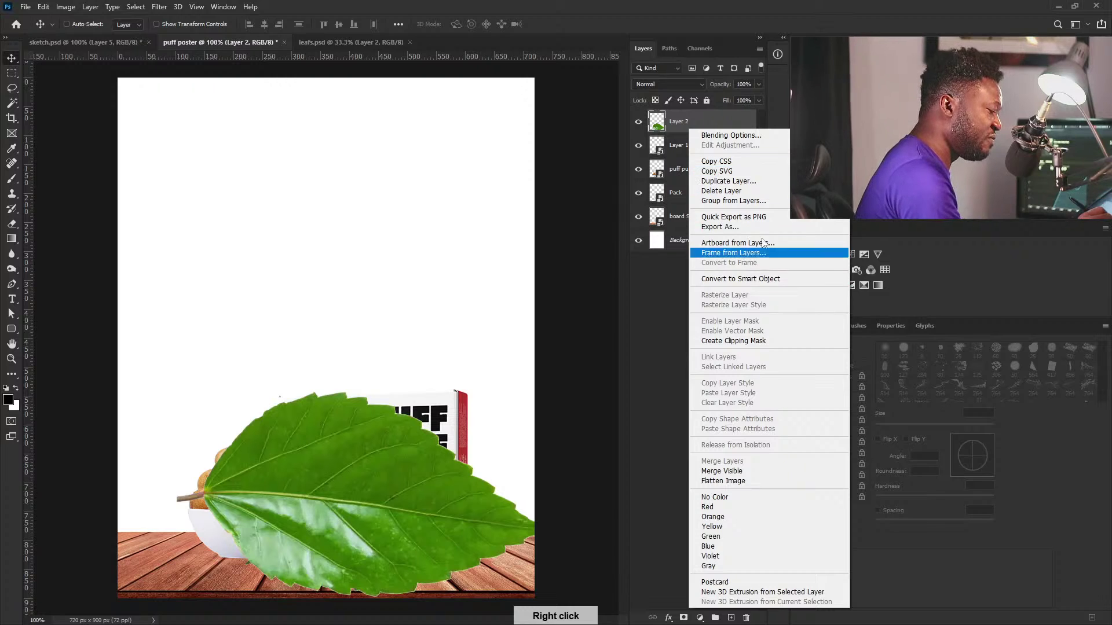
pyautogui.click(747, 278)
# Step: Scale down the bright green leaf and place it immediately right of the dark leaf in front of the pack
pyautogui.hotkey('ctrl', 't')
pyautogui.moveTo(557, 393); pyautogui.dragTo(336, 571)
pyautogui.press('Return')
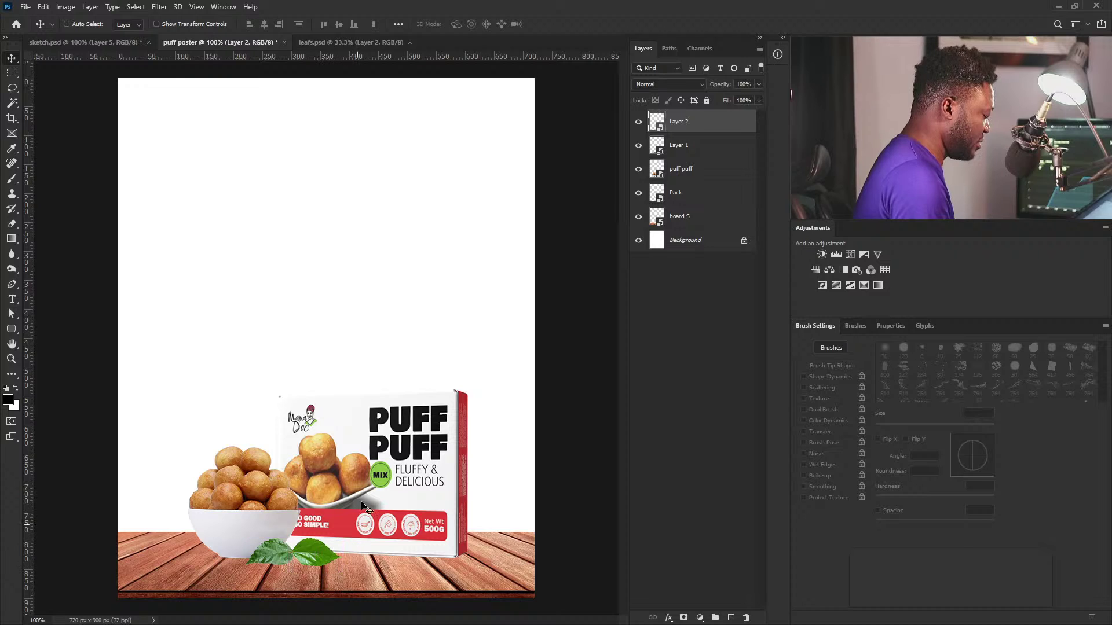
# Step: Check the leaves against the sketch document, then scale both leaf layers down together in front of the bowl and pack
pyautogui.click(114, 46)
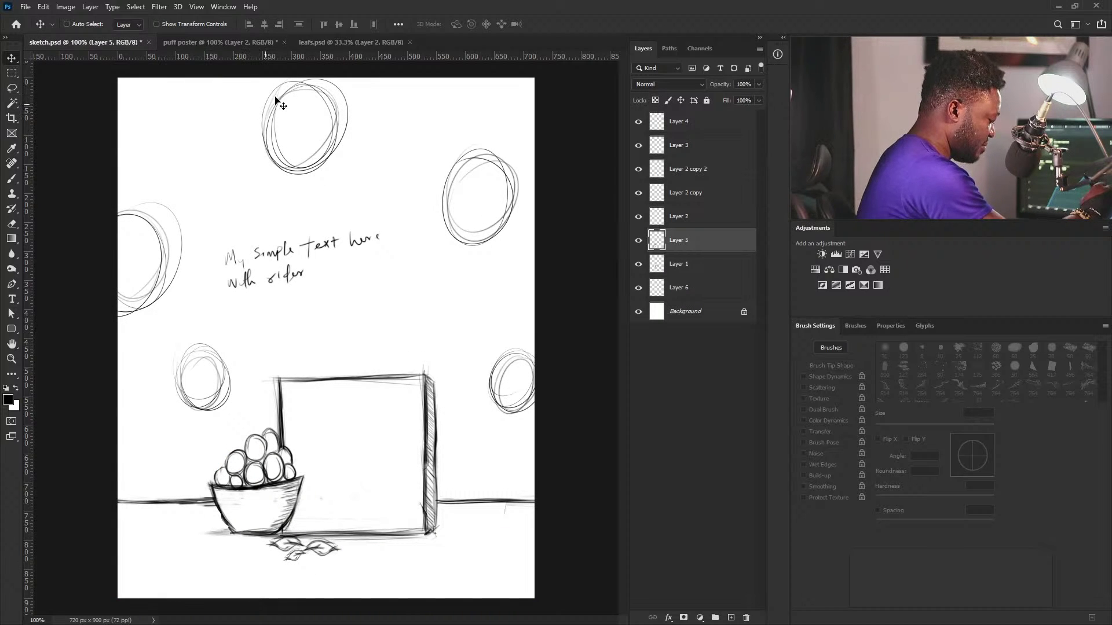
pyautogui.click(235, 43)
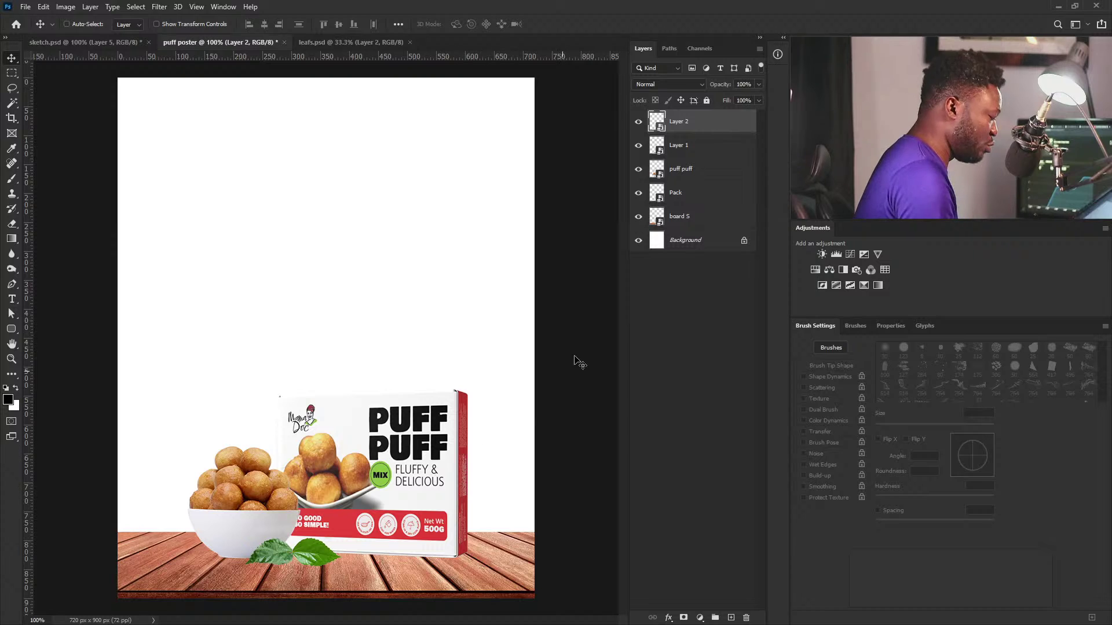
pyautogui.keyDown('shift'); pyautogui.click(693, 147); pyautogui.keyUp('shift')
pyautogui.hotkey('ctrl', 't')
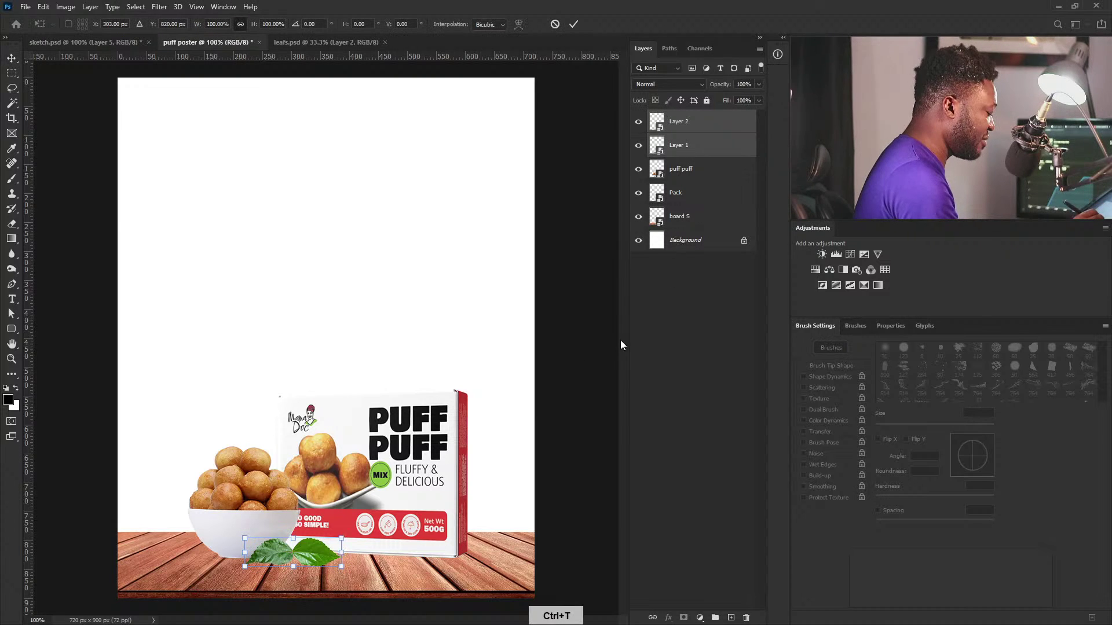
pyautogui.moveTo(342, 538); pyautogui.dragTo(304, 575)
pyautogui.press('Return')
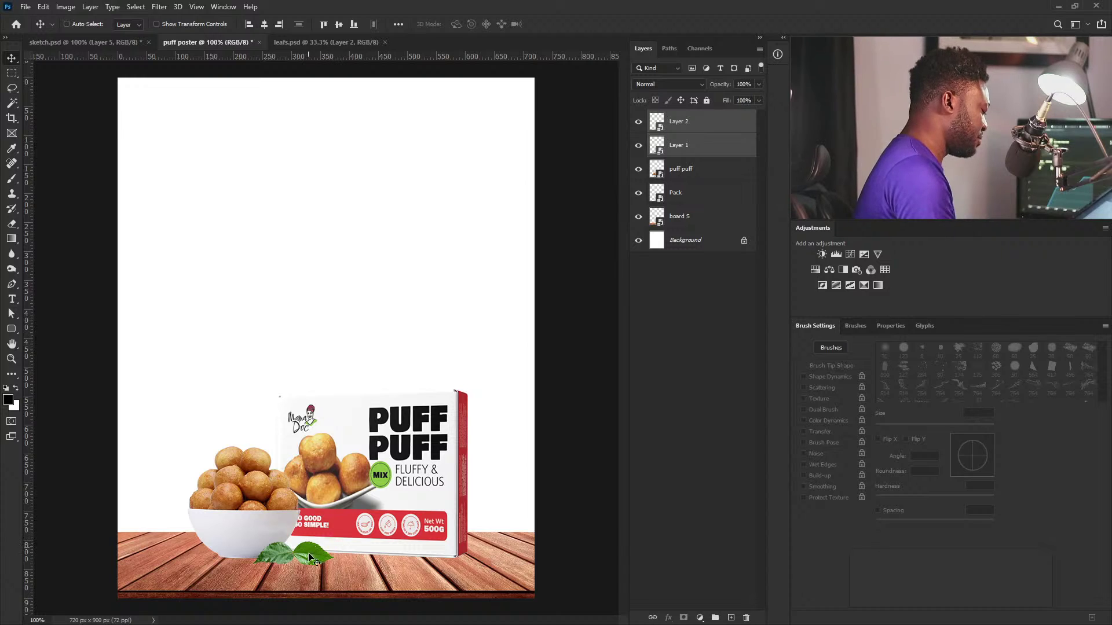
# Step: Create a new layer named "red BG" directly above the Background layer
pyautogui.click(694, 239)
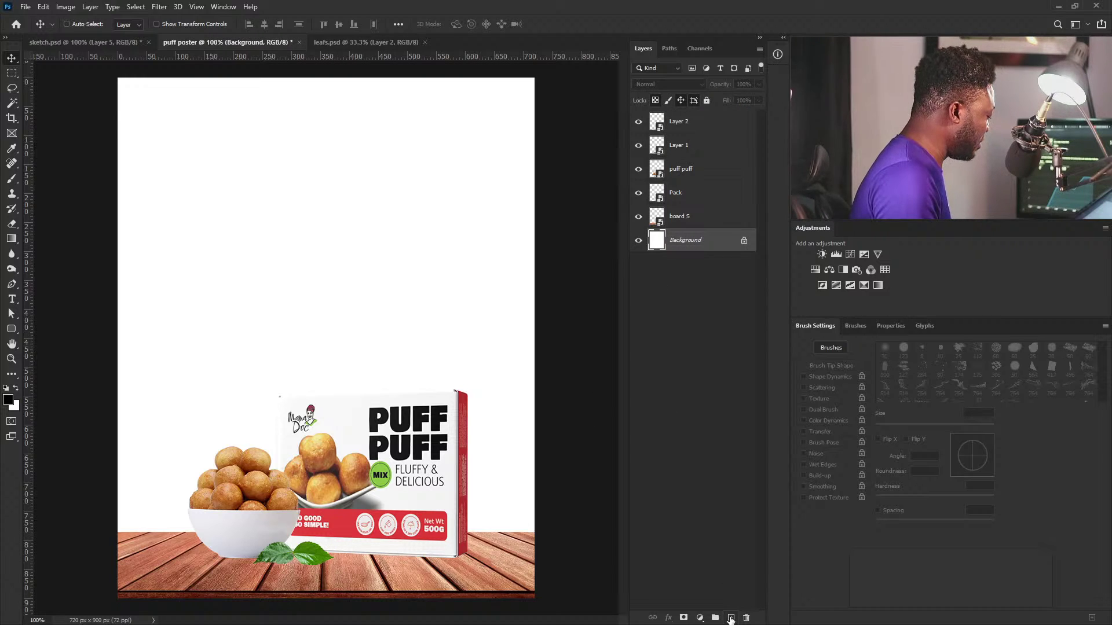
pyautogui.keyDown('alt'); pyautogui.click(731, 617); pyautogui.keyUp('alt')
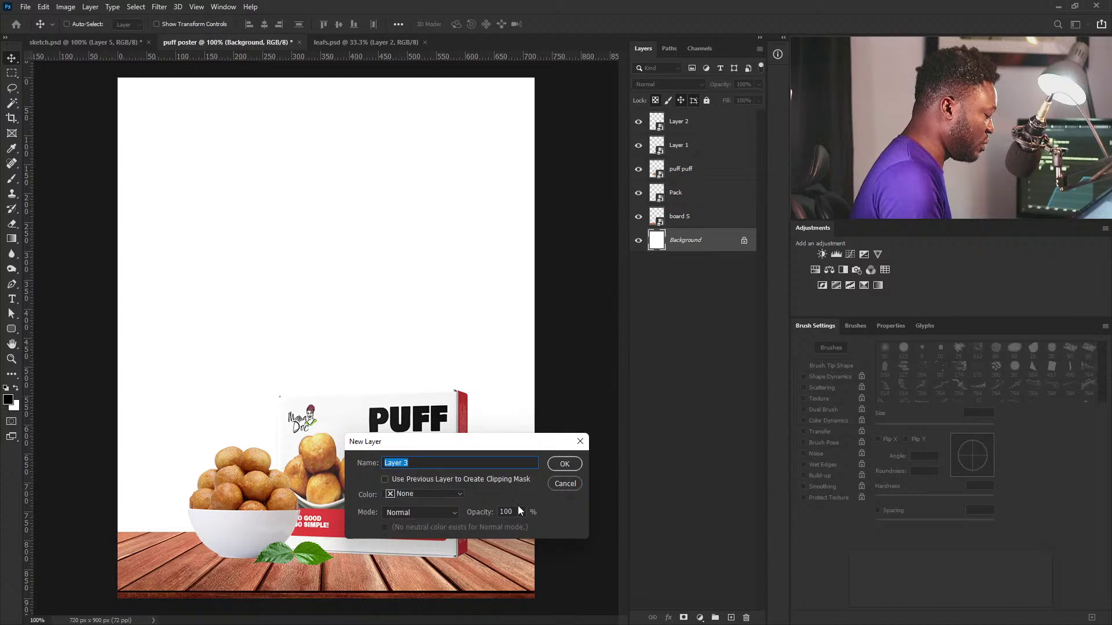
pyautogui.write('red  BG')
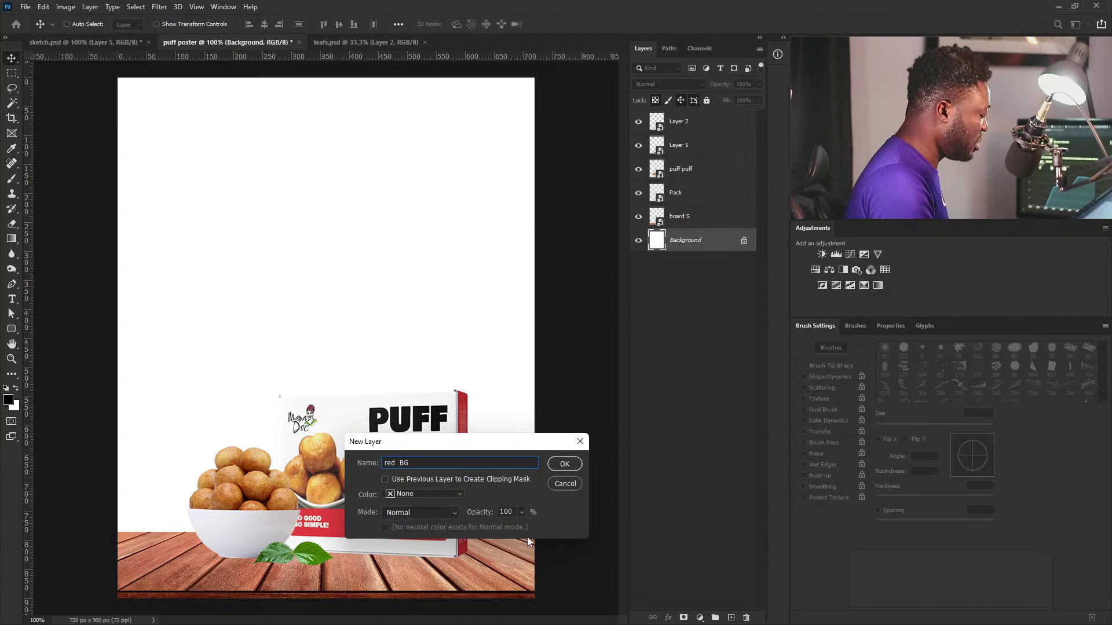
pyautogui.press('Return')
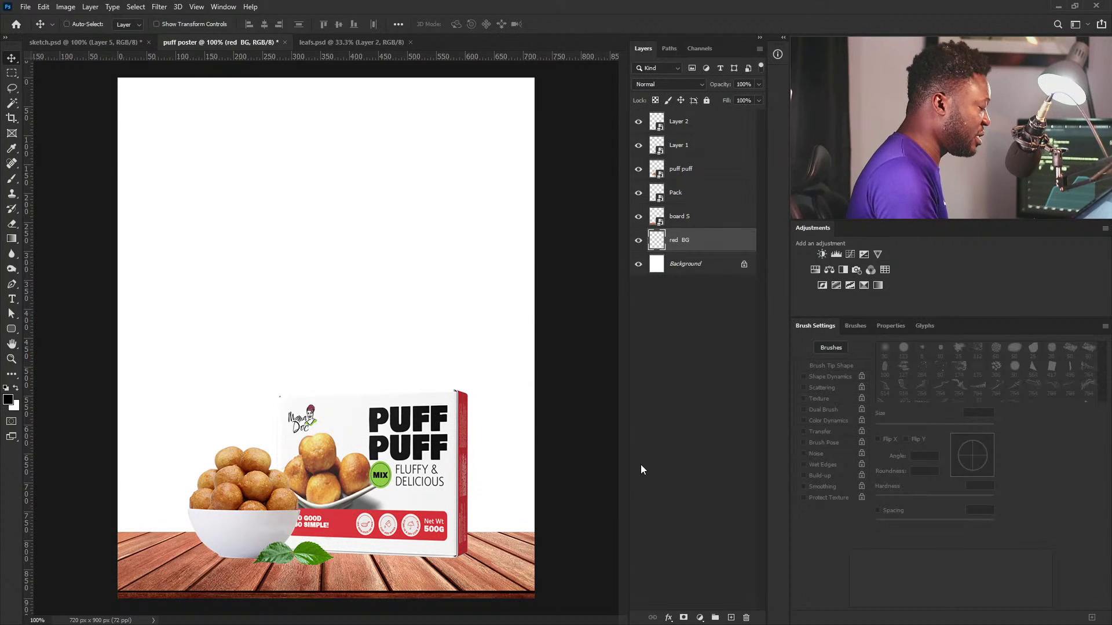
# Step: Set the foreground colour to dark red #b50e06 and fill the red BG layer with it
pyautogui.click(9, 399)
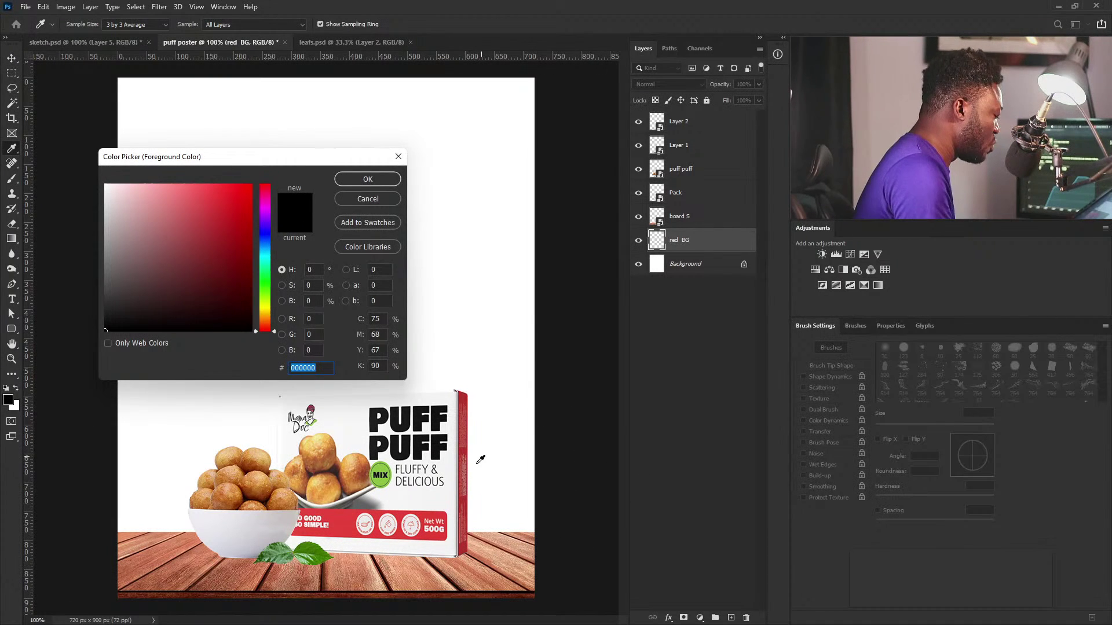
pyautogui.moveTo(285, 154); pyautogui.dragTo(467, 139)
pyautogui.click(436, 513)
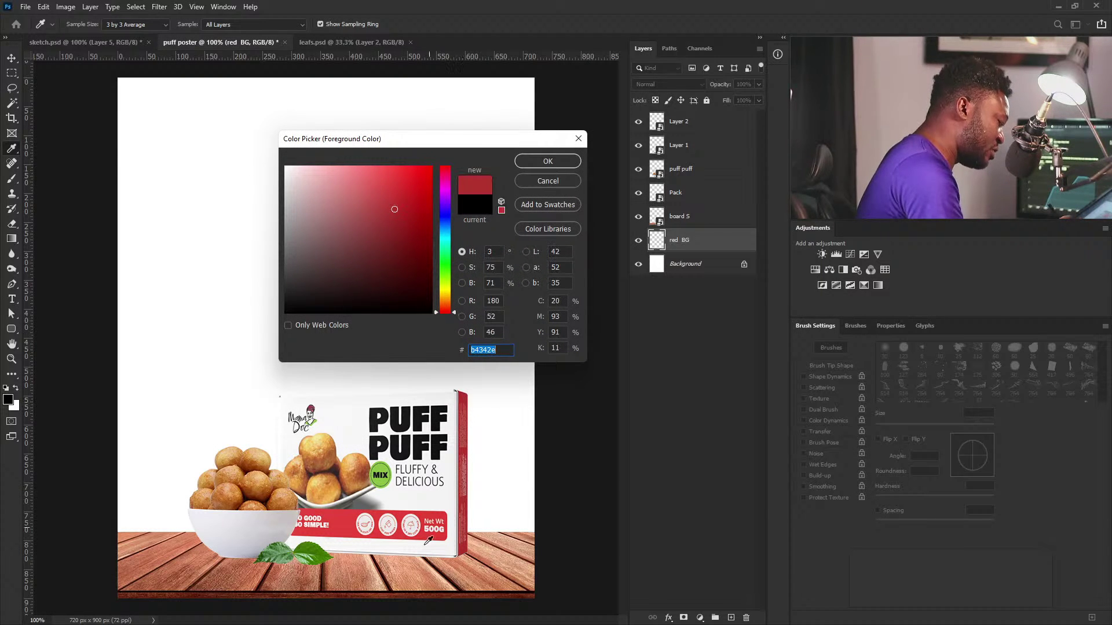
pyautogui.click(427, 189)
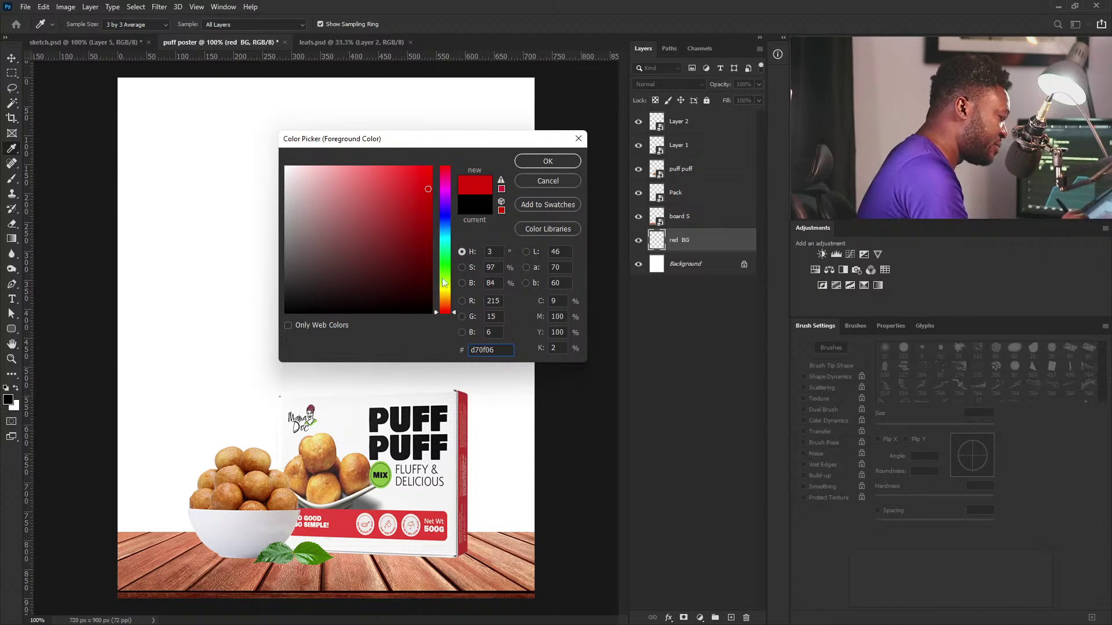
pyautogui.moveTo(427, 190); pyautogui.dragTo(425, 212)
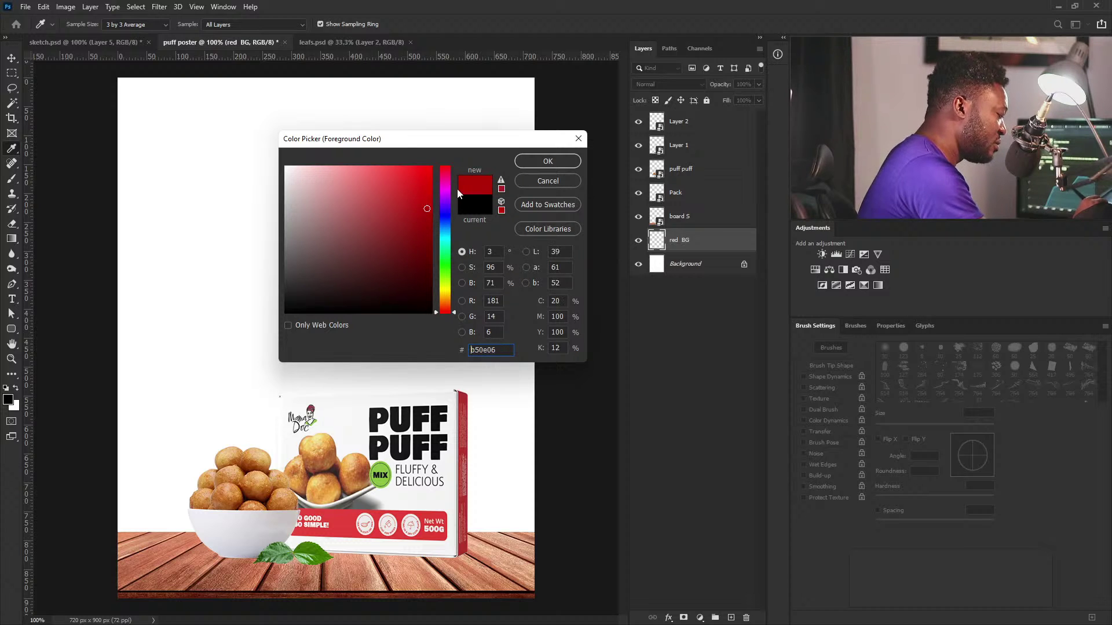
pyautogui.click(548, 162)
pyautogui.press('v')
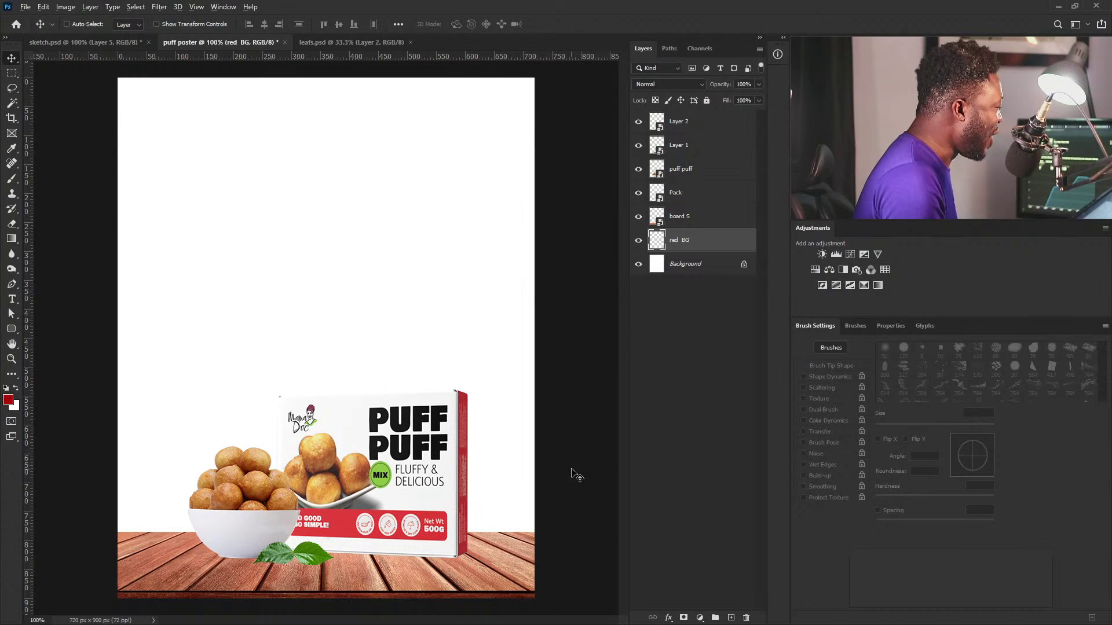
pyautogui.hotkey('alt', 'BackSpace')
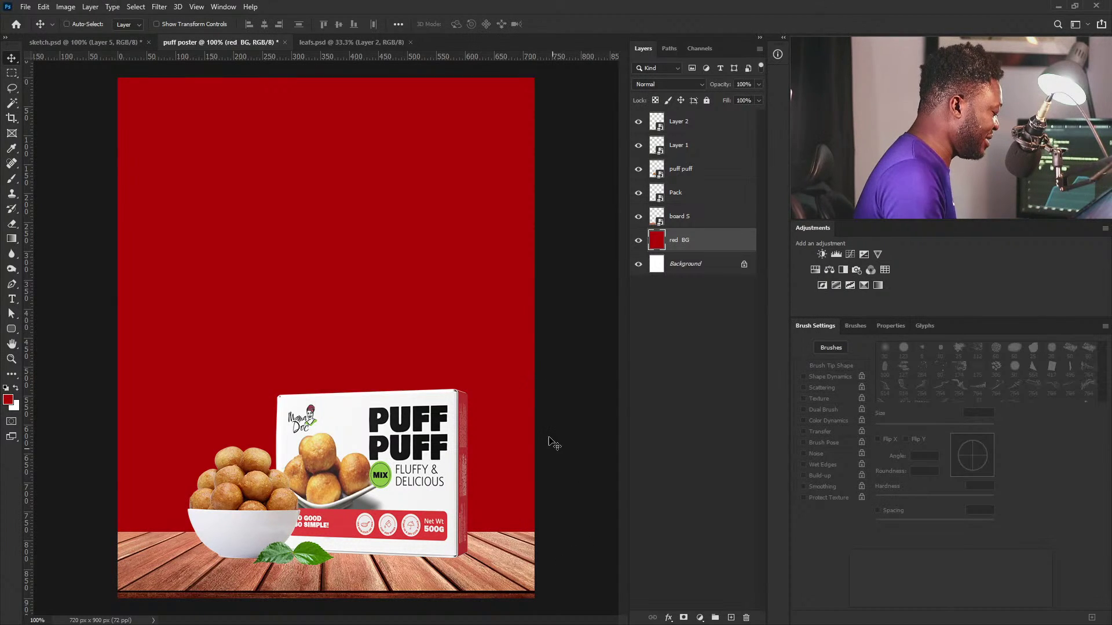
# Step: Create a new layer named "glow" directly above the red BG layer
pyautogui.hotkey('ctrl', 'space')
pyautogui.moveTo(472, 362); pyautogui.dragTo(476, 427)
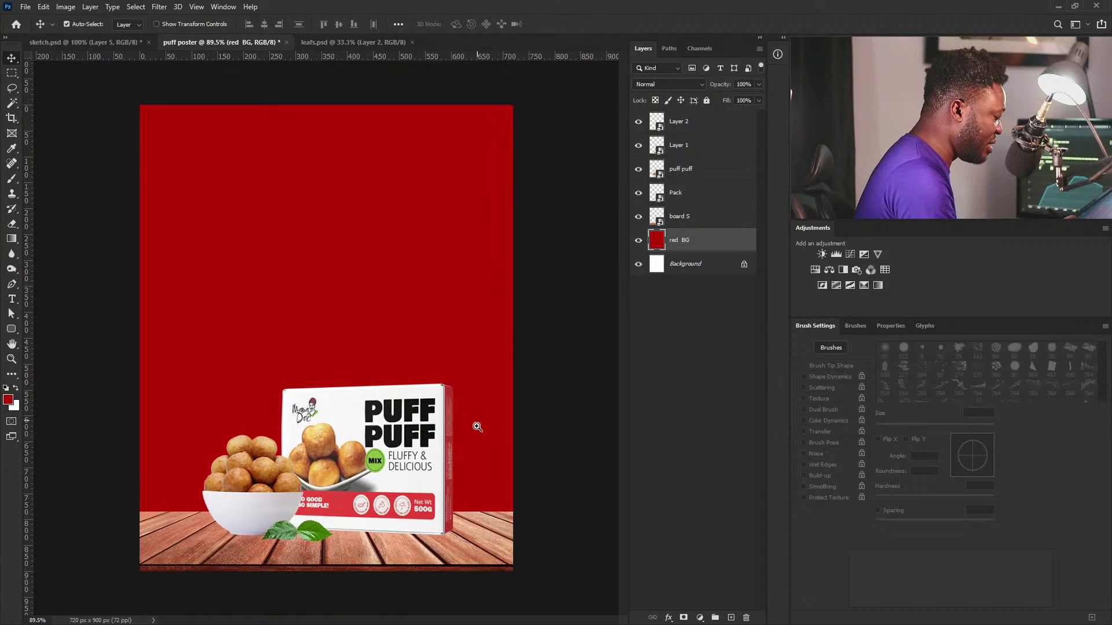
pyautogui.press('alt')
pyautogui.keyDown('alt'); pyautogui.click(732, 618); pyautogui.keyUp('alt')
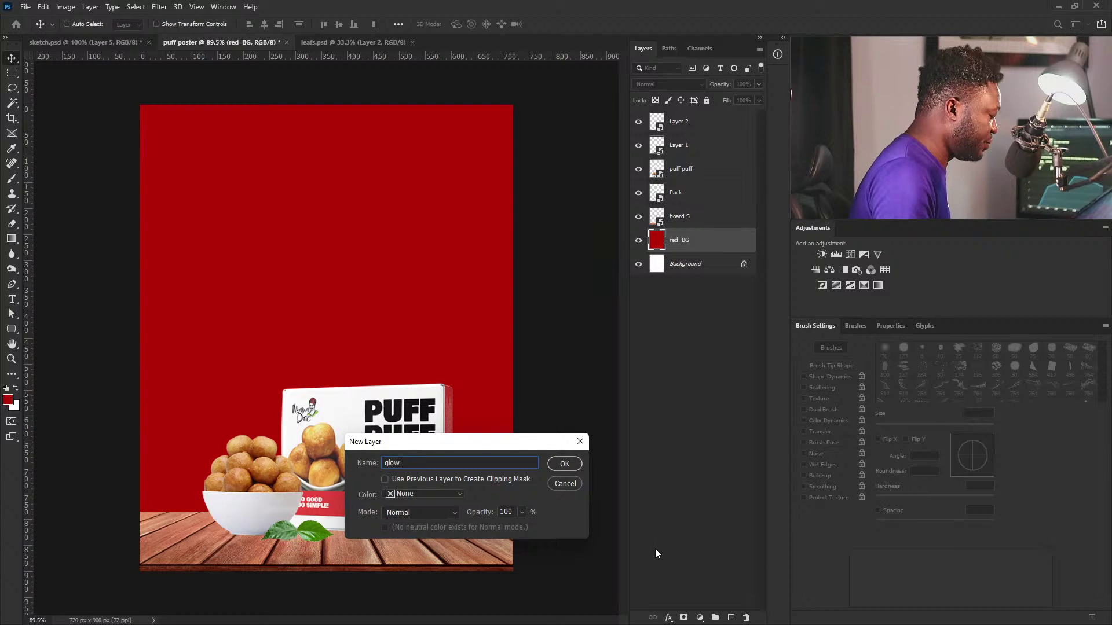
pyautogui.click(566, 464)
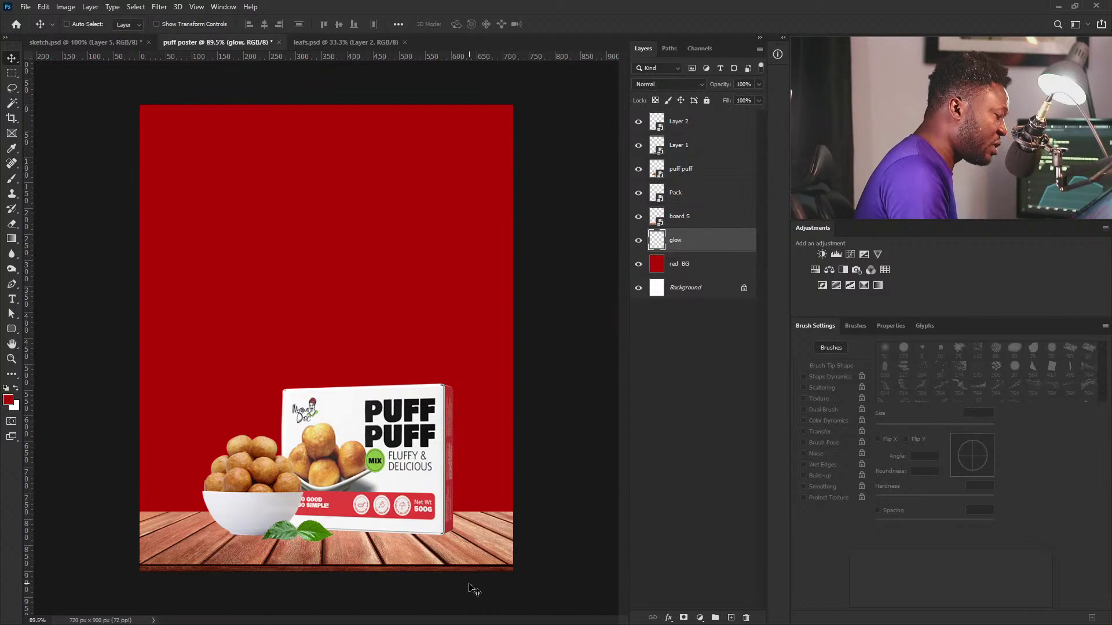
# Step: Set the foreground colour to the lighter red #ec514a
pyautogui.click(9, 400)
pyautogui.click(394, 208)
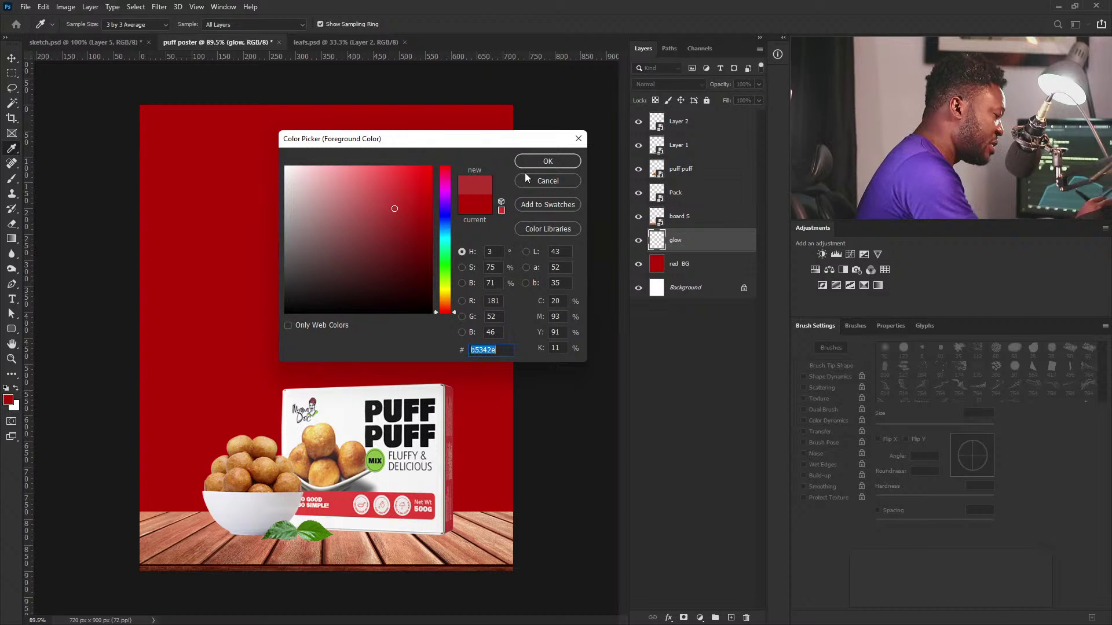
pyautogui.write('e6564f')
pyautogui.click(384, 174)
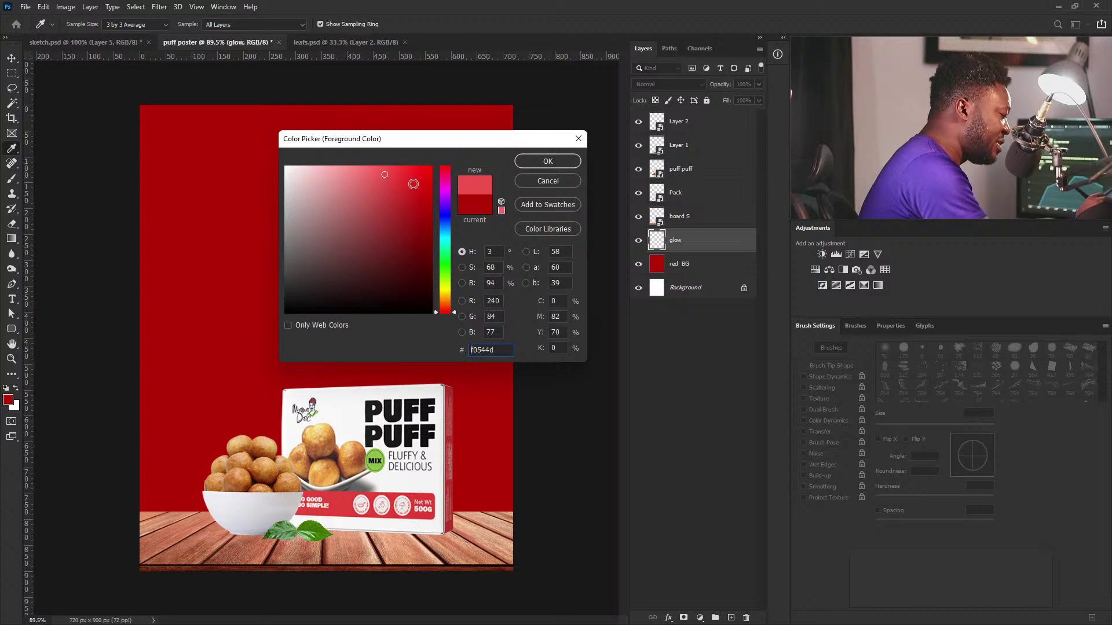
pyautogui.click(386, 176)
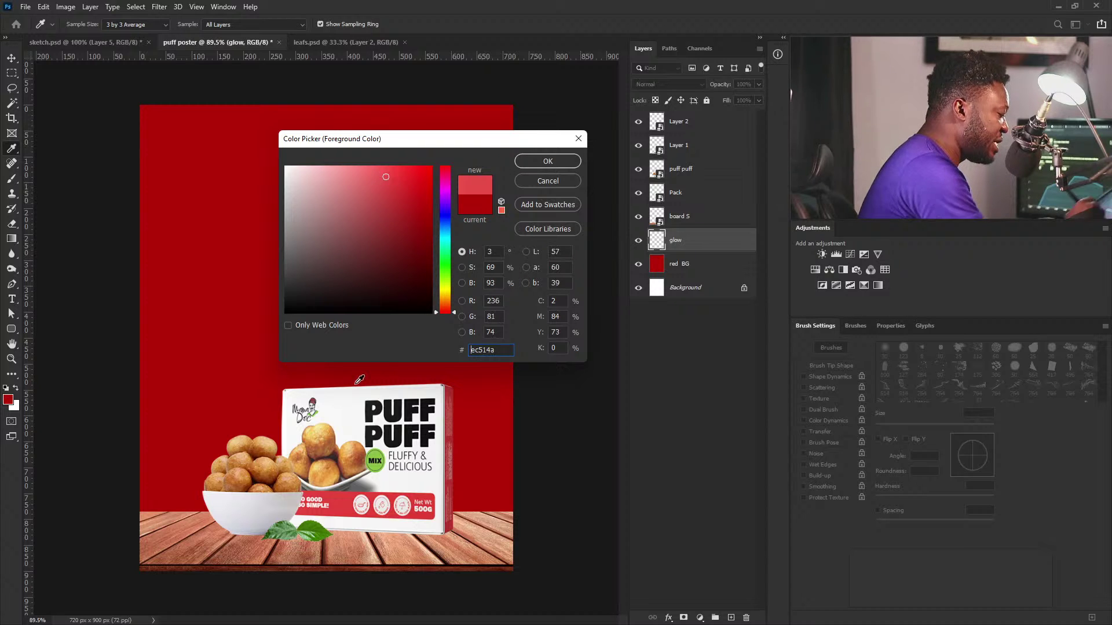
pyautogui.moveTo(553, 139); pyautogui.dragTo(555, 228)
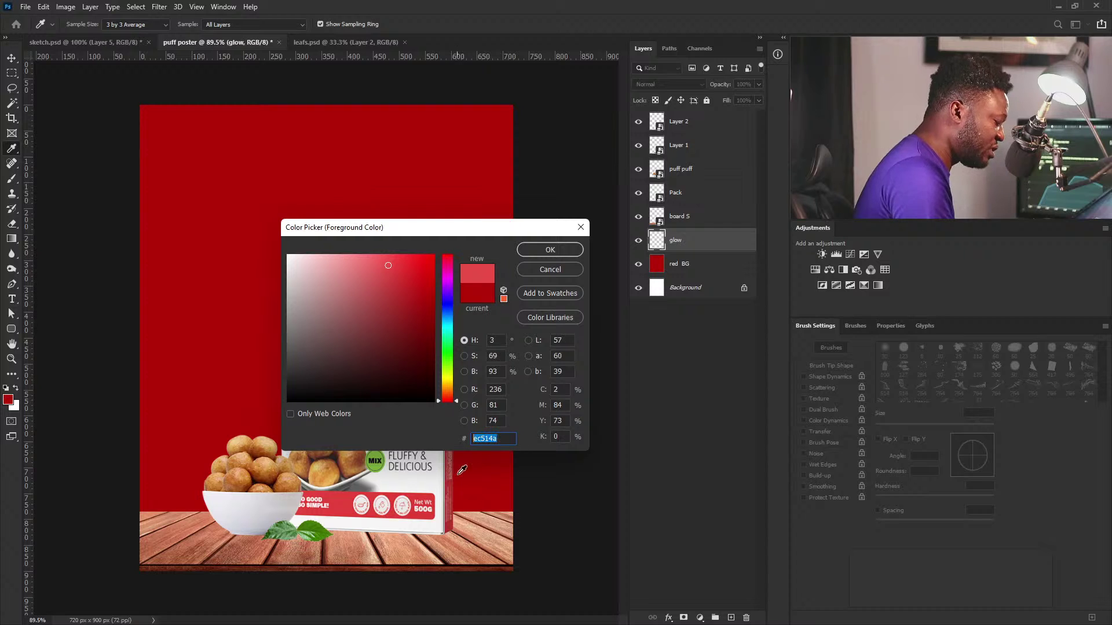
pyautogui.click(551, 249)
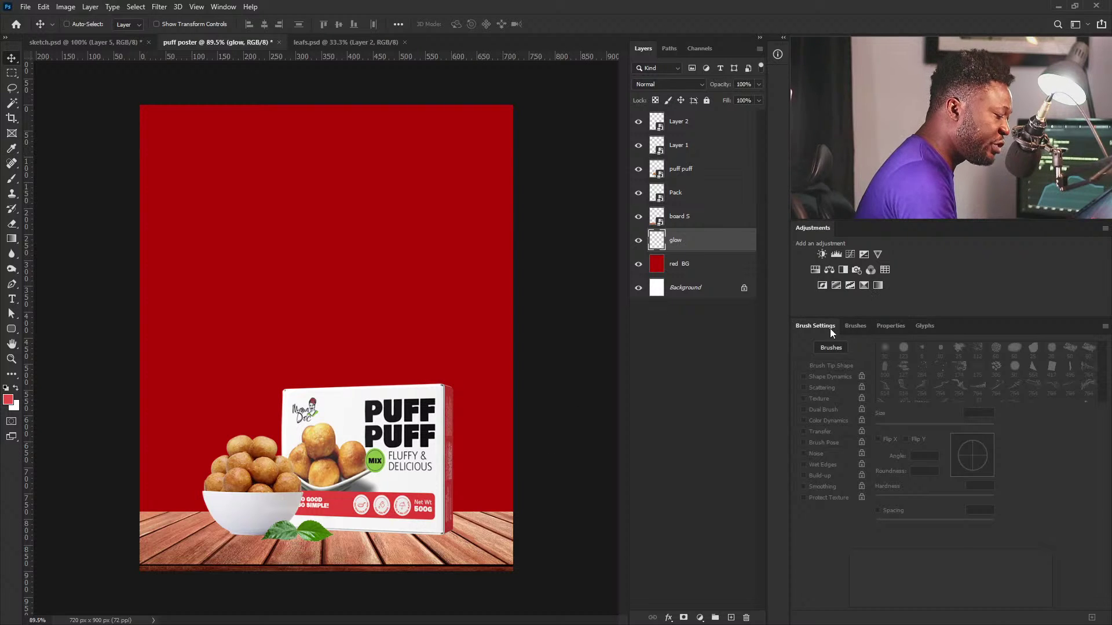
# Step: Choose the 30 px soft round brush tip with 0% hardness and turn off Shape Dynamics
pyautogui.press('b')
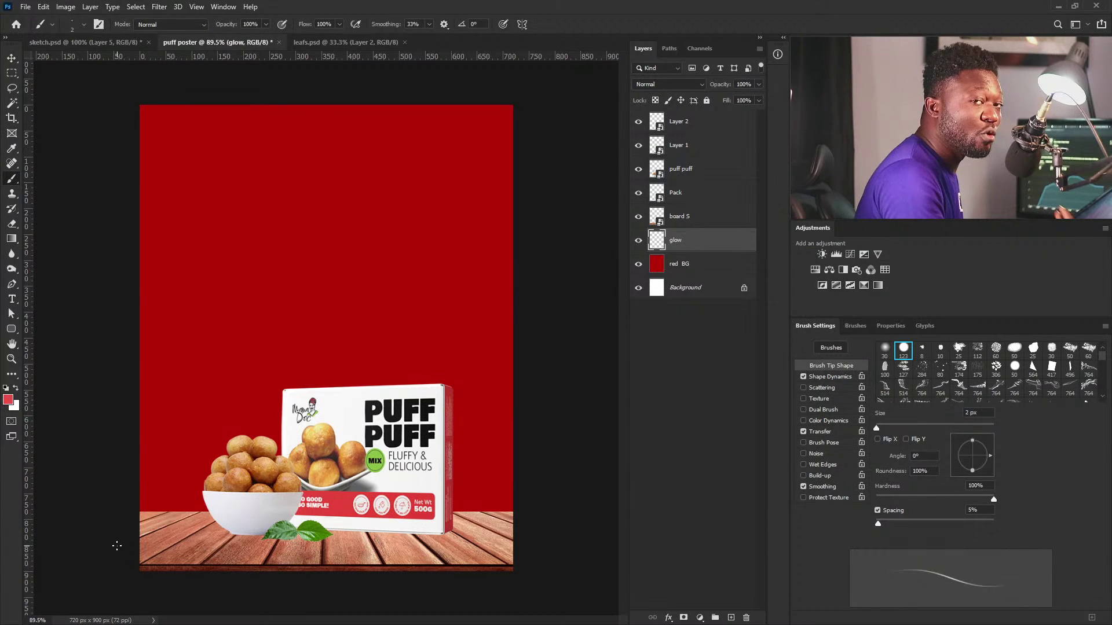
pyautogui.click(884, 350)
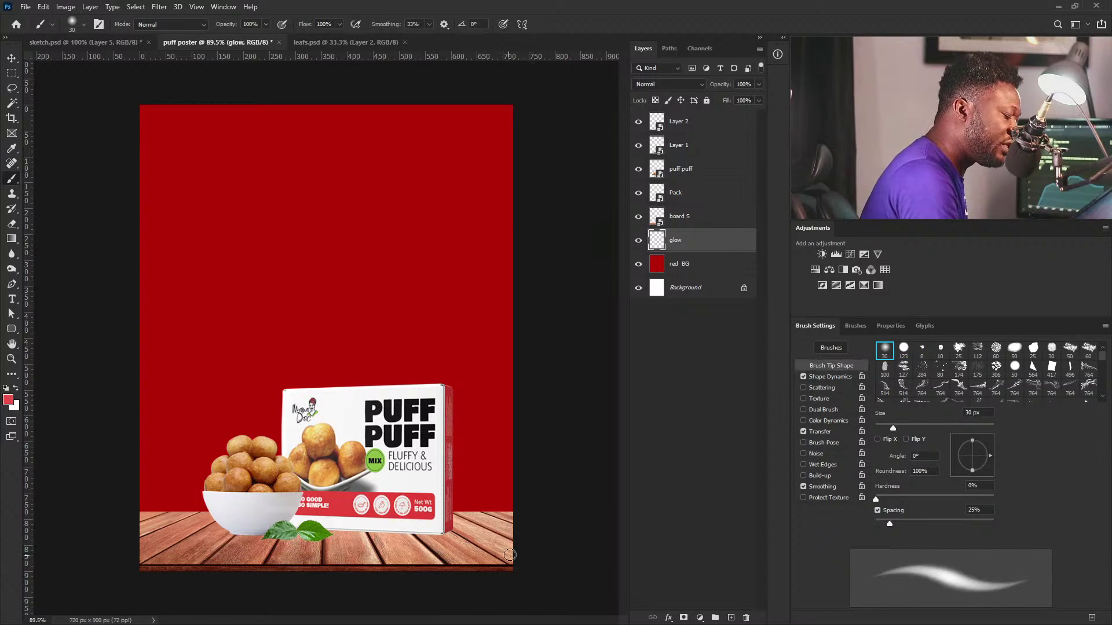
pyautogui.click(803, 376)
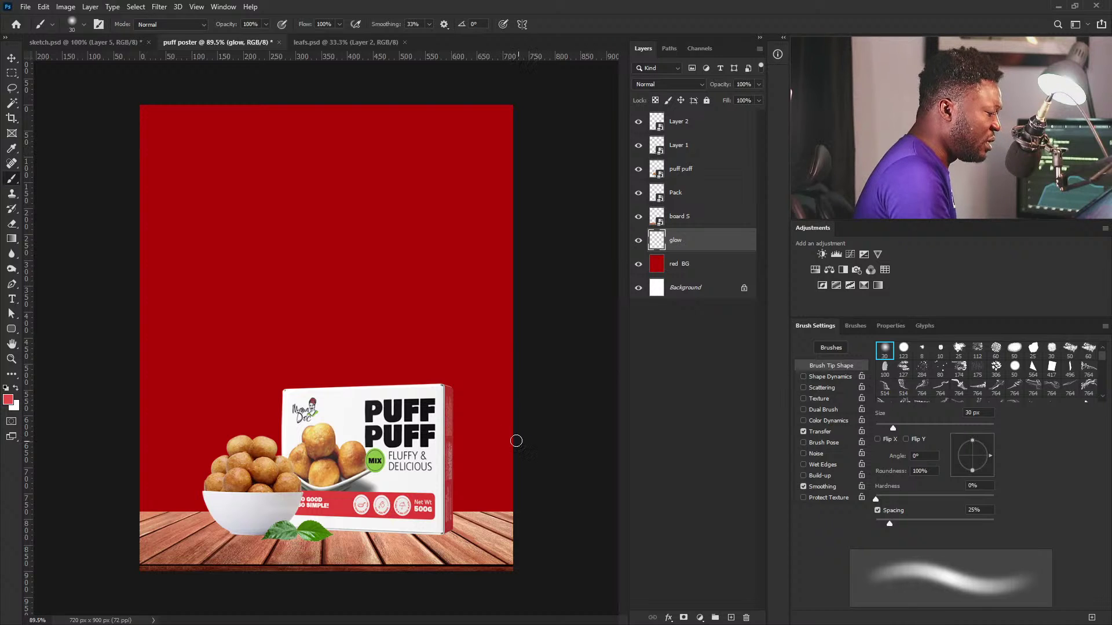
# Step: Enlarge the soft brush to 600 px and paint a light red glow on the glow layer, centred behind the pack's upper edge
pyautogui.press(']')
pyautogui.press(']')
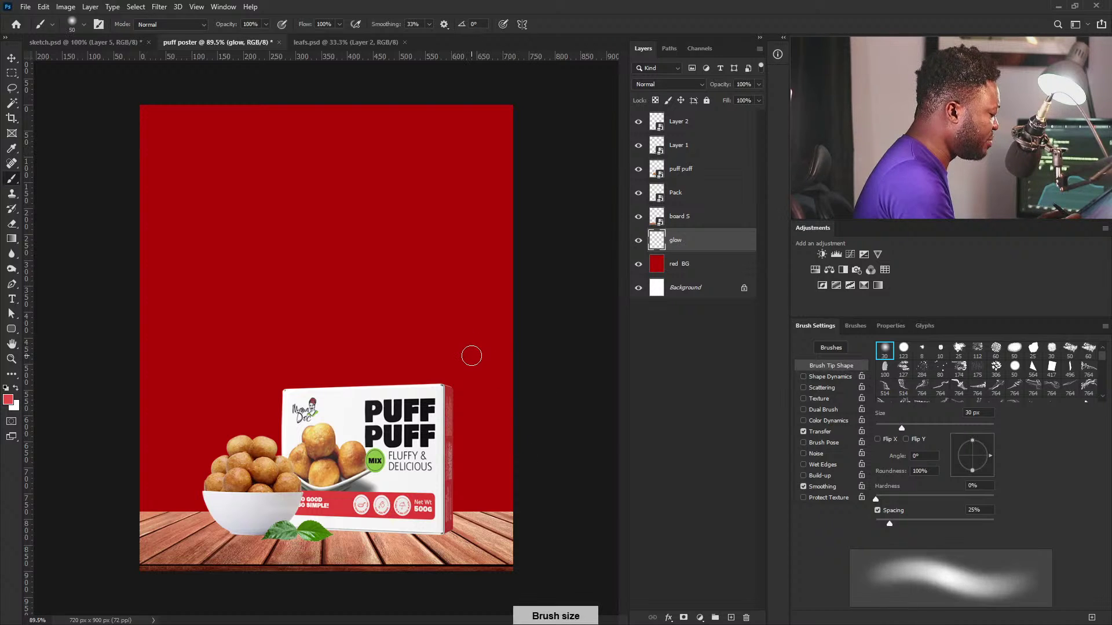
pyautogui.press(']')
pyautogui.press(']')
pyautogui.press(']')
pyautogui.press(']')
pyautogui.press(']')
pyautogui.press(']')
pyautogui.press(']')
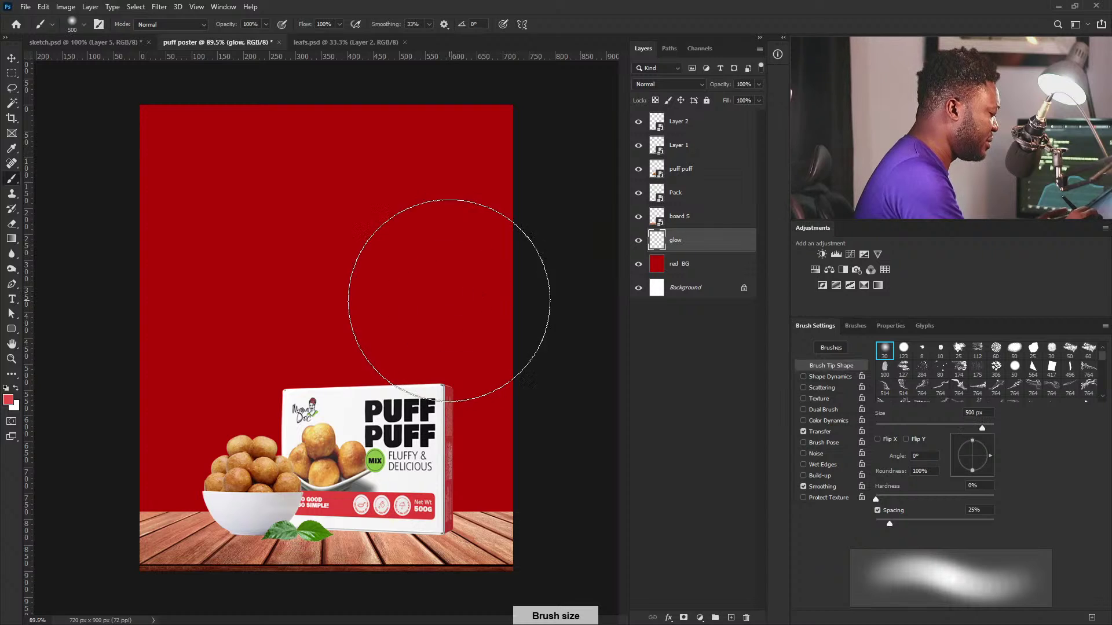
pyautogui.press(']')
pyautogui.press(']')
pyautogui.press(']')
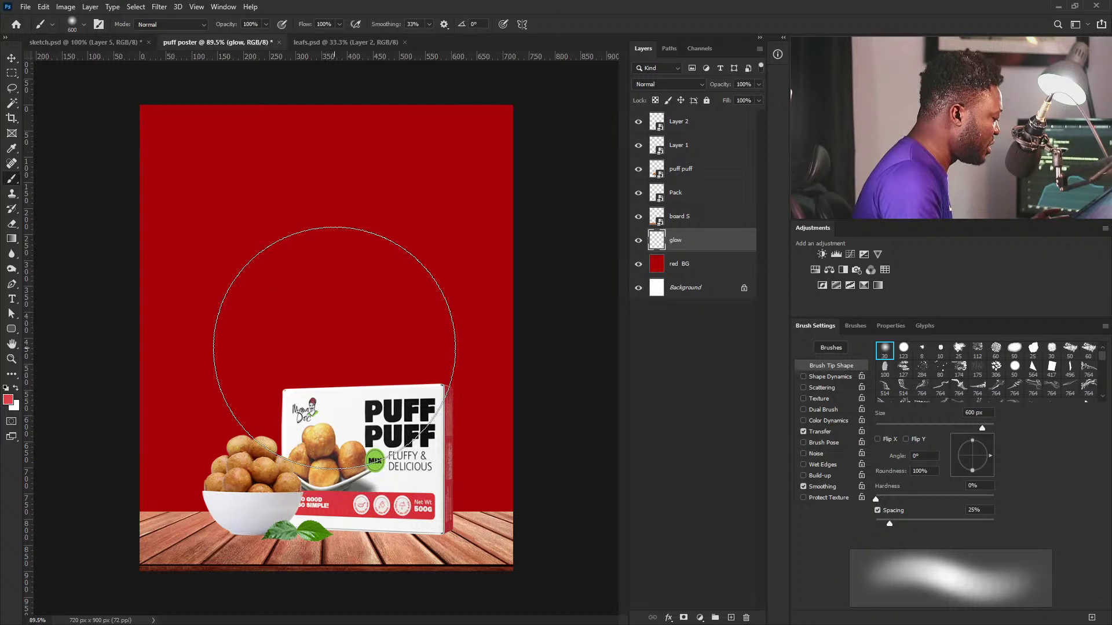
pyautogui.moveTo(341, 358)
pyautogui.mouseDown()
pyautogui.moveTo(325, 315)
pyautogui.moveTo(332, 328)
pyautogui.mouseUp()
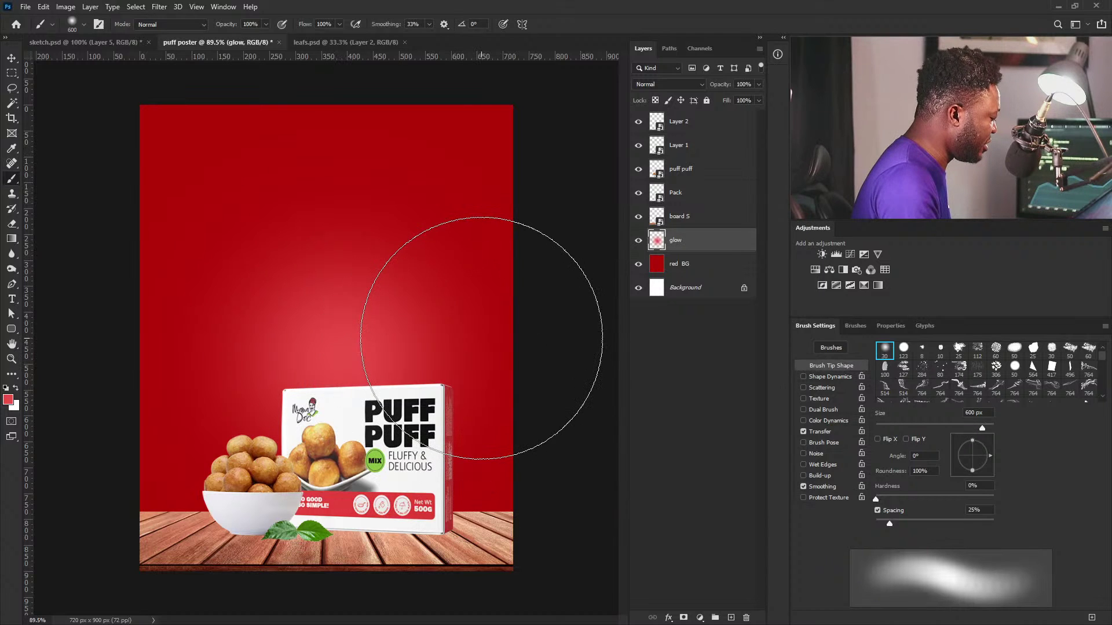
# Step: Scale the glow up proportionally well beyond the canvas edges and reposition it behind the pack
pyautogui.hotkey('ctrl', 't')
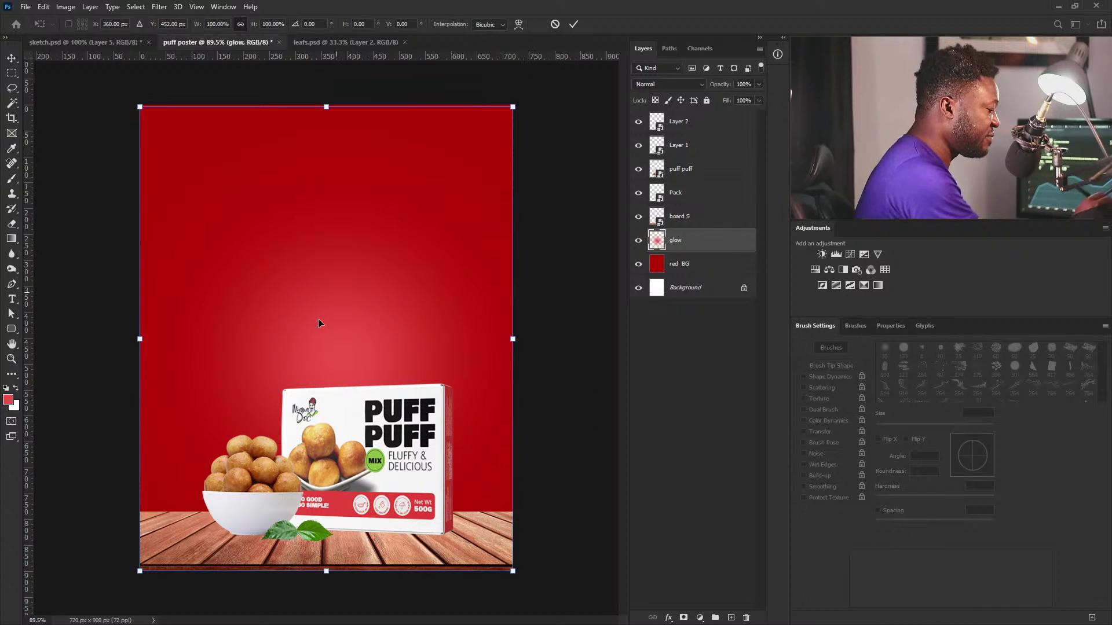
pyautogui.moveTo(514, 107); pyautogui.dragTo(590, 11)
pyautogui.moveTo(457, 367); pyautogui.dragTo(447, 346)
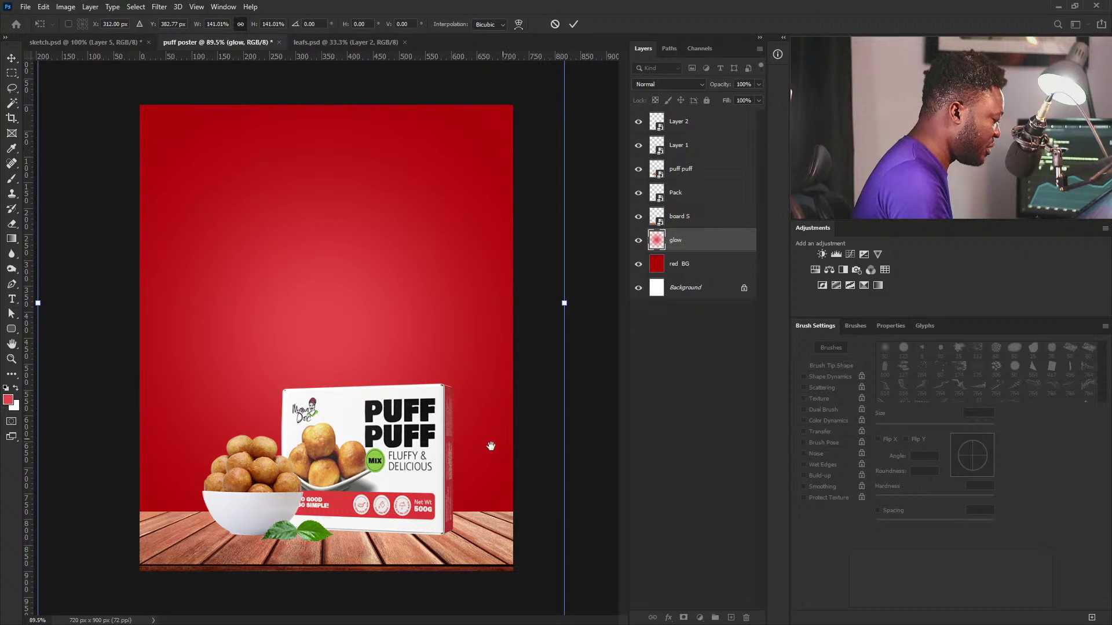
pyautogui.moveTo(545, 416); pyautogui.dragTo(506, 453)
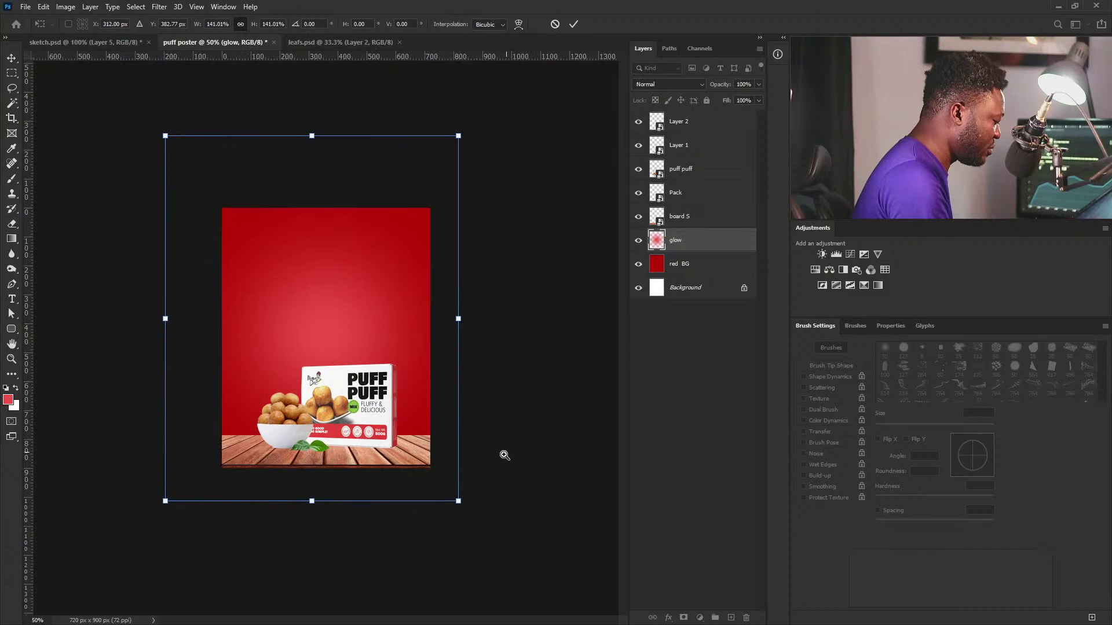
pyautogui.moveTo(465, 505); pyautogui.dragTo(485, 528)
pyautogui.moveTo(414, 384); pyautogui.dragTo(402, 382)
pyautogui.moveTo(415, 340); pyautogui.dragTo(429, 325)
pyautogui.press('Return')
pyautogui.press('b')
pyautogui.scroll(3, 347, 318)
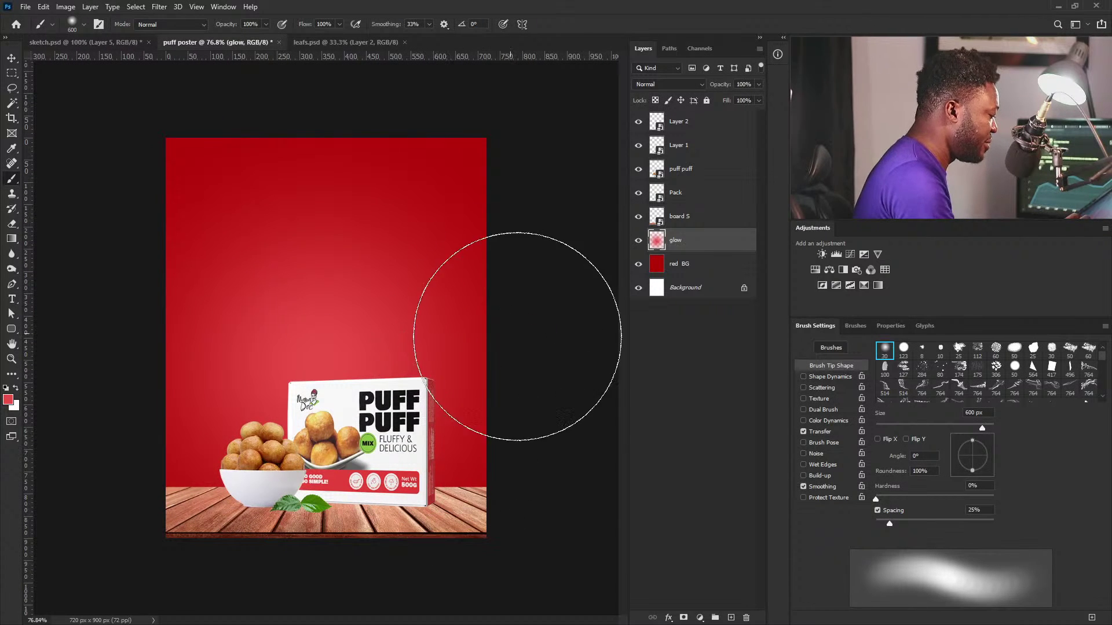
# Step: Add a new layer above the glow layer and paint a smaller soft glow above the pack with a 300 px brush
pyautogui.click(731, 618)
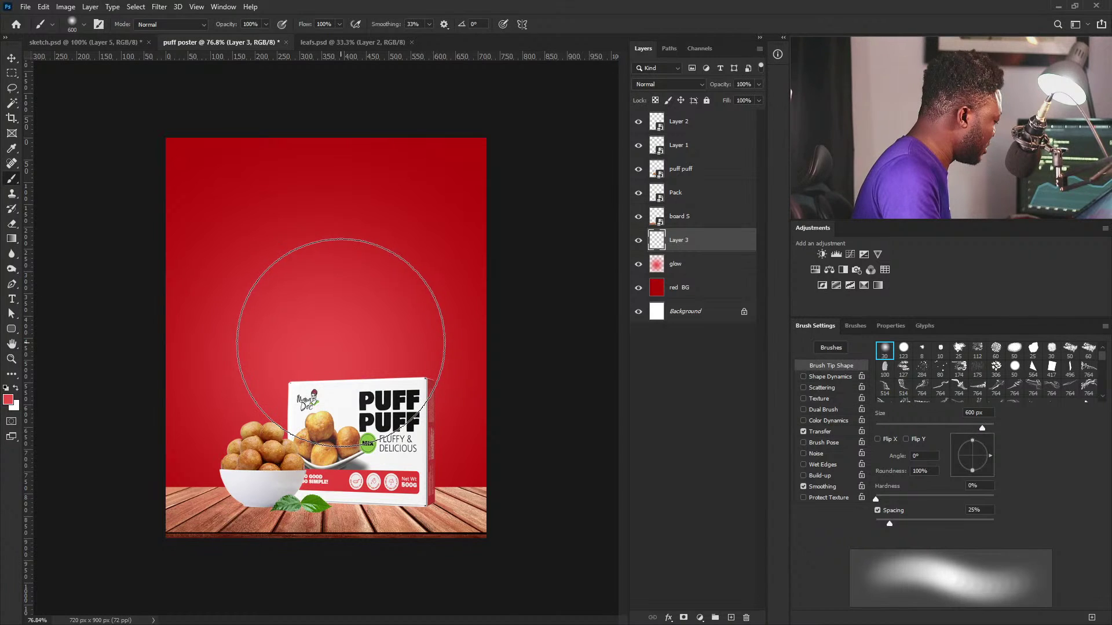
pyautogui.press('[')
pyautogui.press('[')
pyautogui.press('[')
pyautogui.press('[')
pyautogui.press('[')
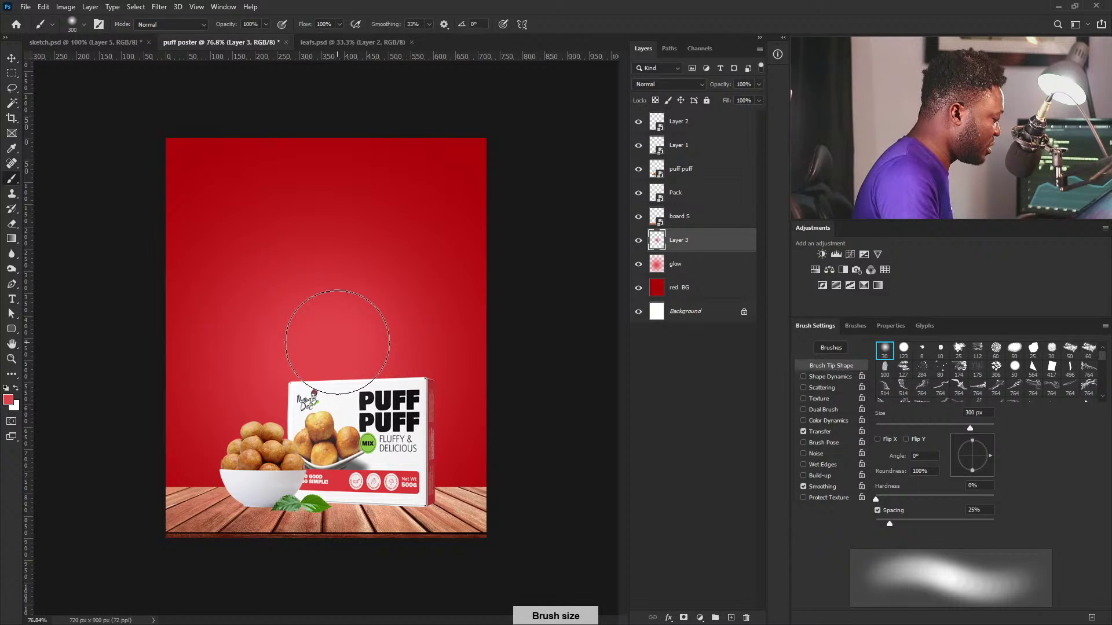
# Step: Brighten the smaller glow with Levels by raising the midtone input level to 1.69
pyautogui.hotkey('ctrl', 'l')
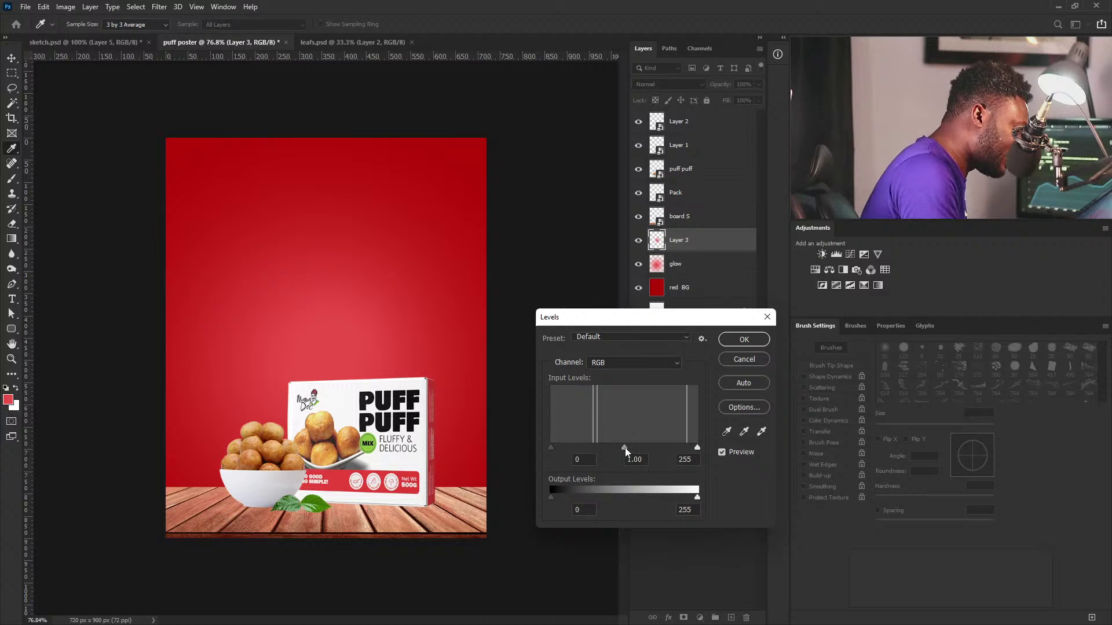
pyautogui.moveTo(623, 447); pyautogui.dragTo(601, 448)
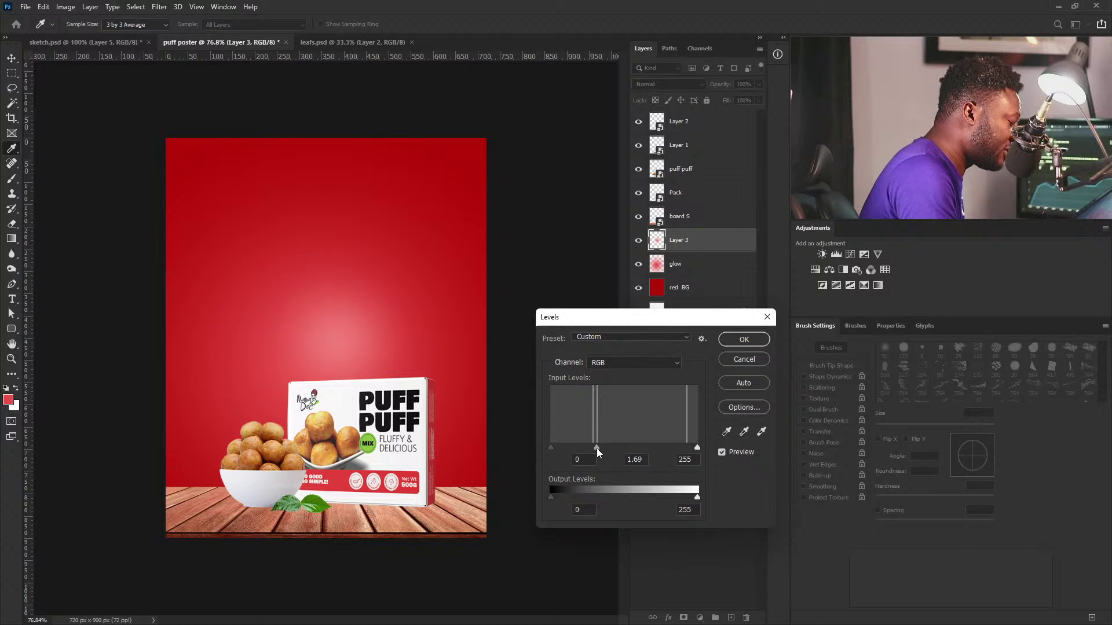
pyautogui.click(736, 339)
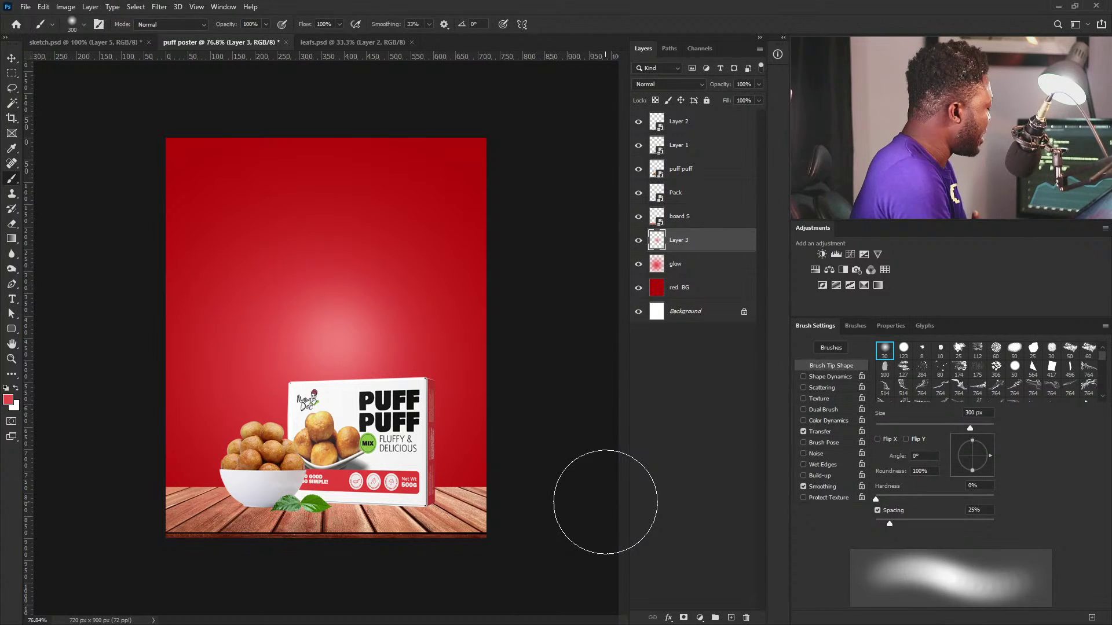
pyautogui.click(12, 58)
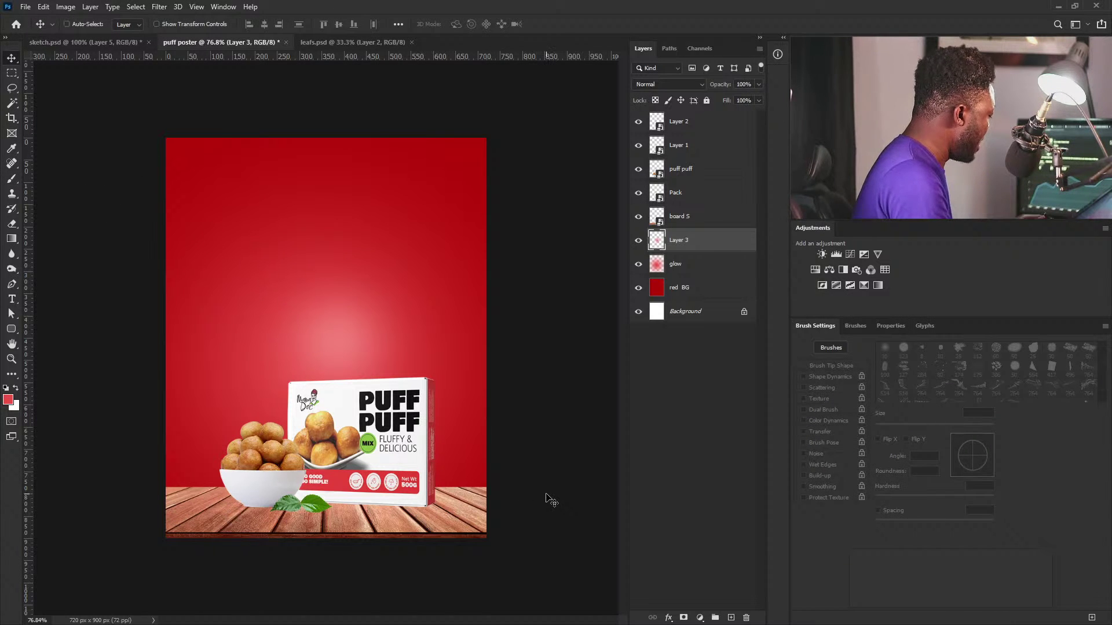
# Step: Enlarge the smaller glow proportionally and lower it so it sits behind the pack's upper edge
pyautogui.hotkey('ctrl', 't')
pyautogui.moveTo(456, 458); pyautogui.dragTo(529, 549)
pyautogui.moveTo(479, 409); pyautogui.dragTo(420, 406)
pyautogui.moveTo(478, 237); pyautogui.dragTo(494, 222)
pyautogui.moveTo(415, 388); pyautogui.dragTo(409, 395)
pyautogui.press('Return')
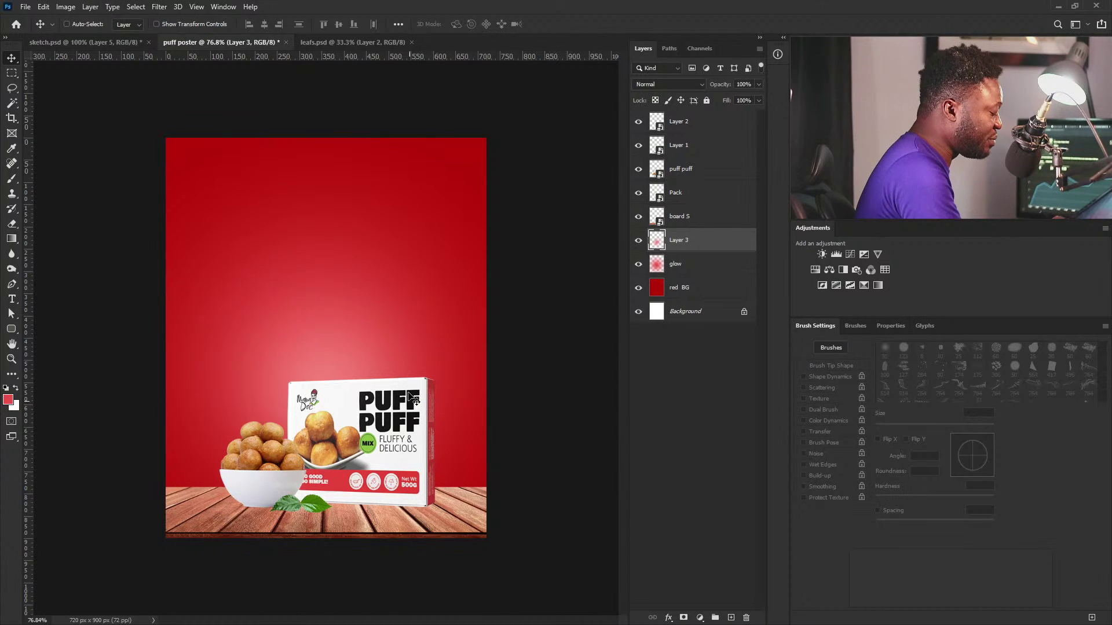
# Step: Scale both glow layers together to about 131% around their shared centre
pyautogui.keyDown('shift'); pyautogui.click(696, 275); pyautogui.keyUp('shift')
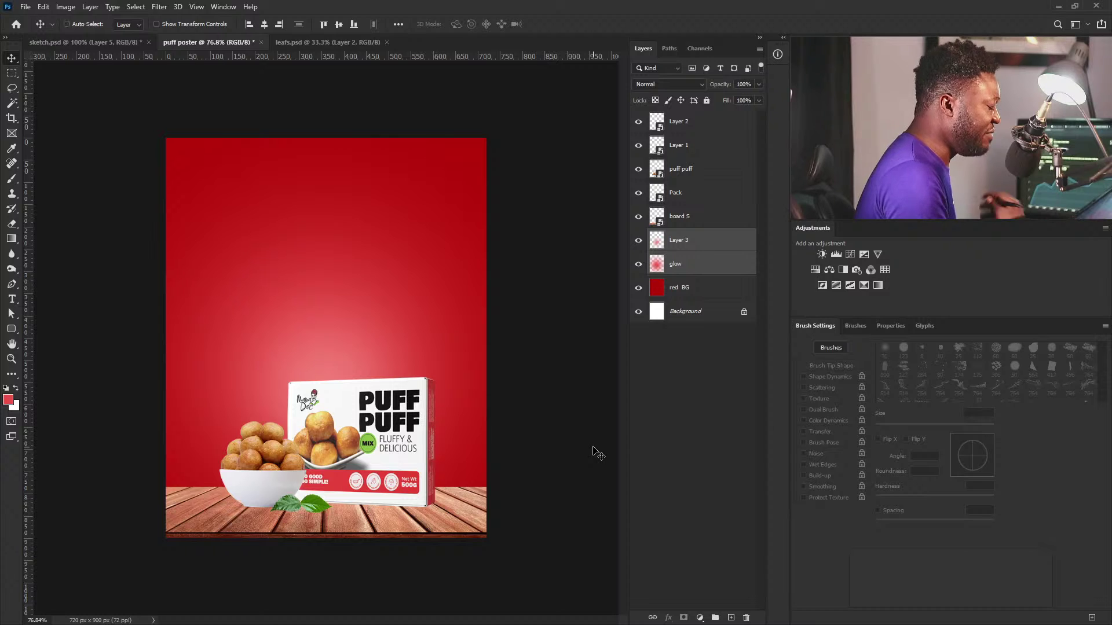
pyautogui.hotkey('ctrl', 't')
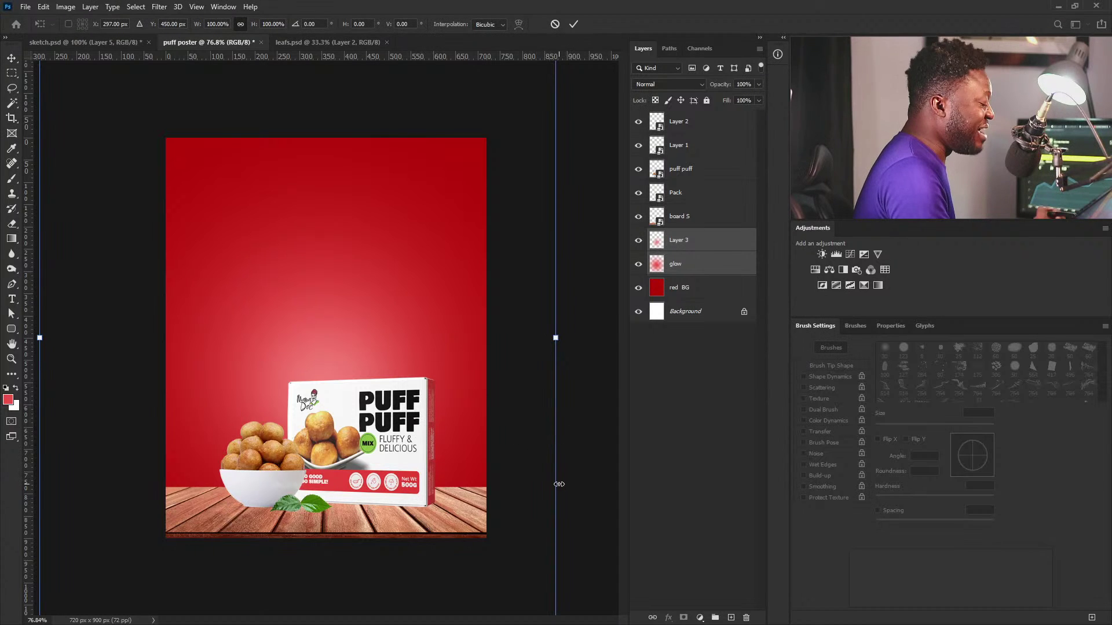
pyautogui.hotkey('ctrl', '0')
pyautogui.moveTo(478, 550); pyautogui.dragTo(538, 600)
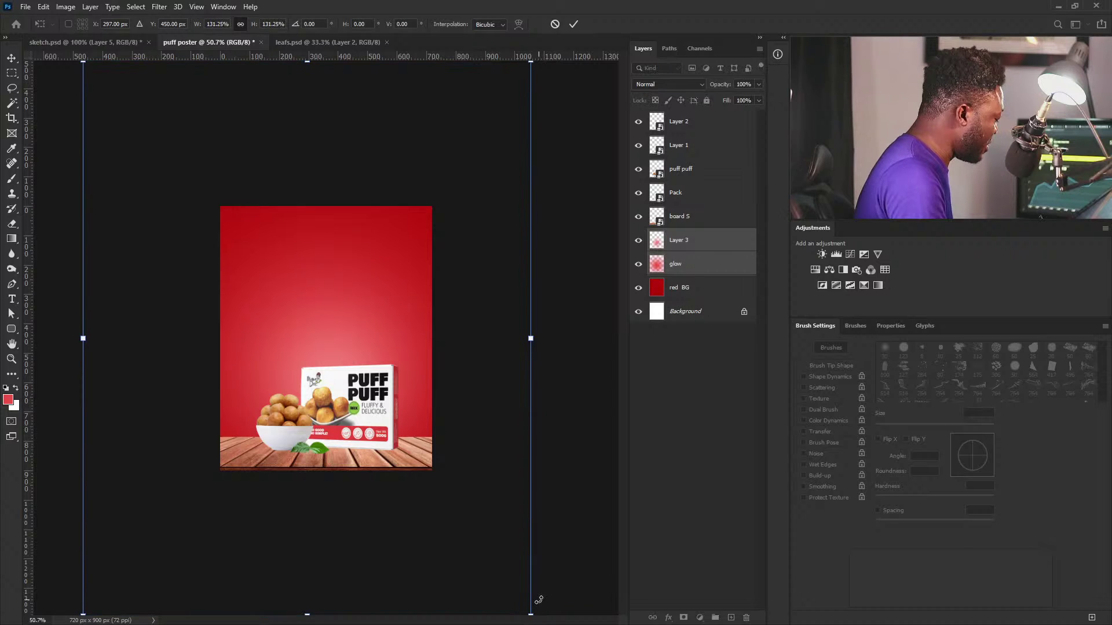
pyautogui.press('Return')
pyautogui.keyDown('ctrl'); pyautogui.rightClick(377, 363); pyautogui.keyUp('ctrl')
pyautogui.click(382, 369)
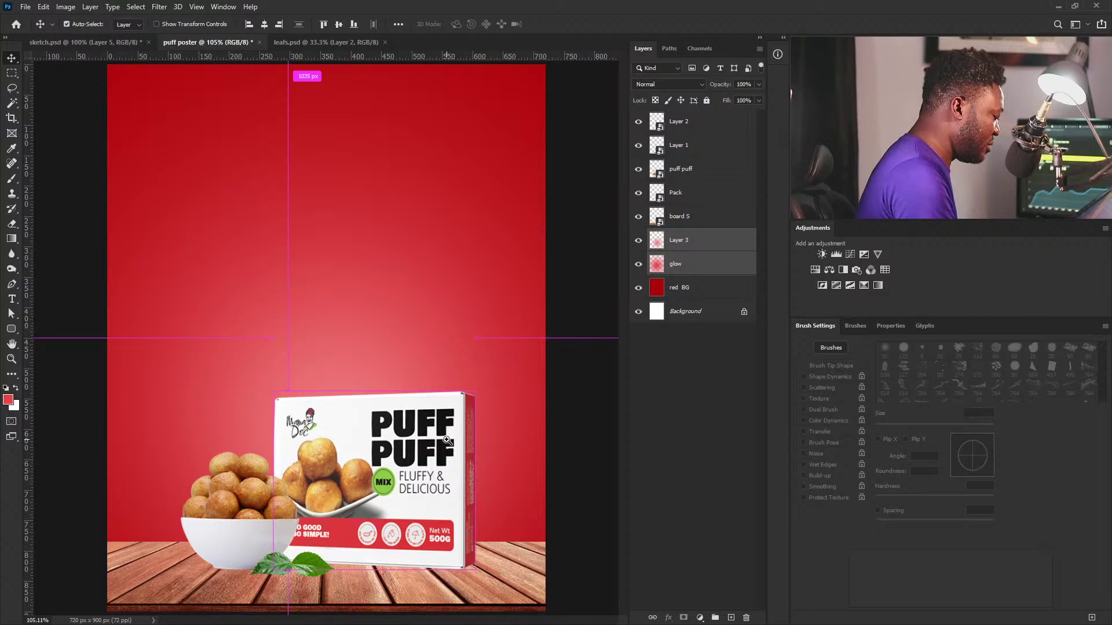
pyautogui.hotkey('ctrl', '-')
pyautogui.hotkey('ctrl', '0')
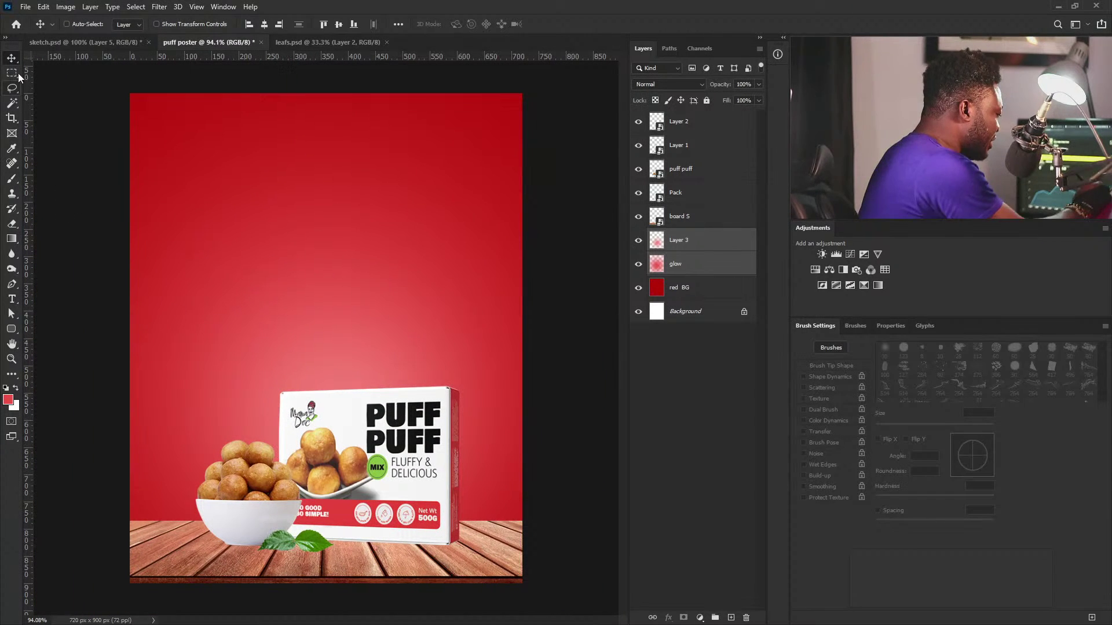
# Step: Add a Curves adjustment directly above the Pack layer and clip it to the pack
pyautogui.click(693, 173)
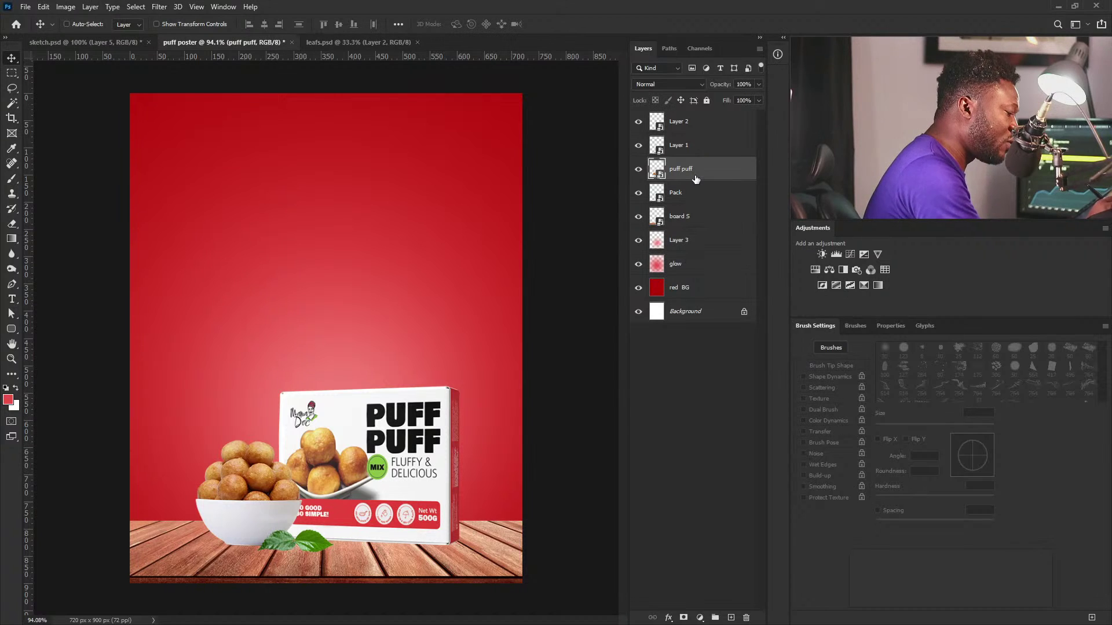
pyautogui.click(638, 169)
pyautogui.click(638, 169)
pyautogui.click(694, 146)
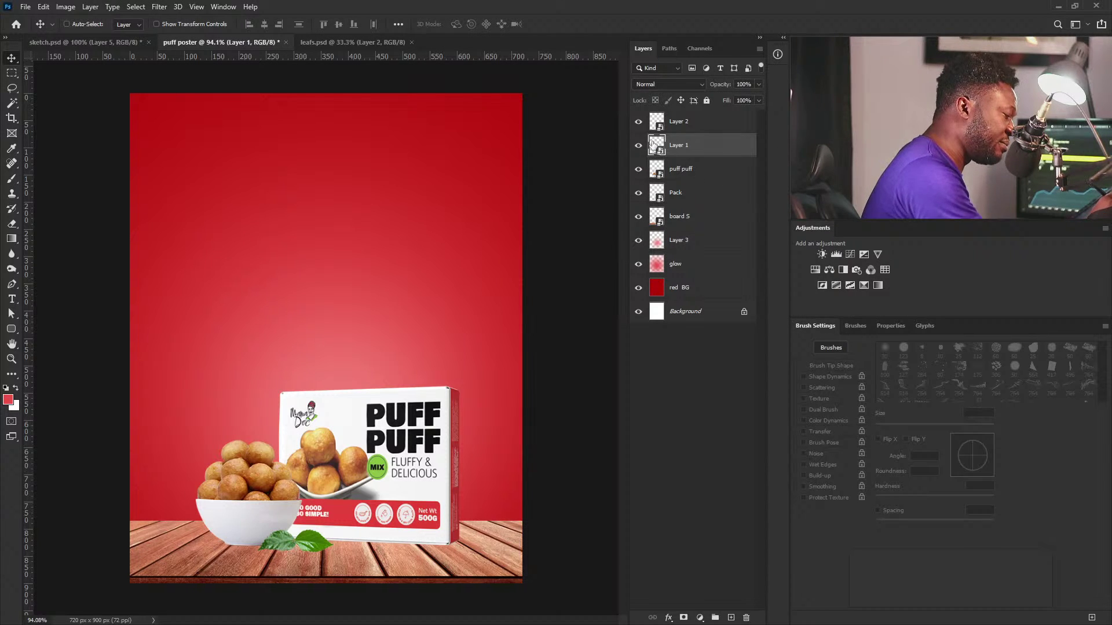
pyautogui.click(679, 195)
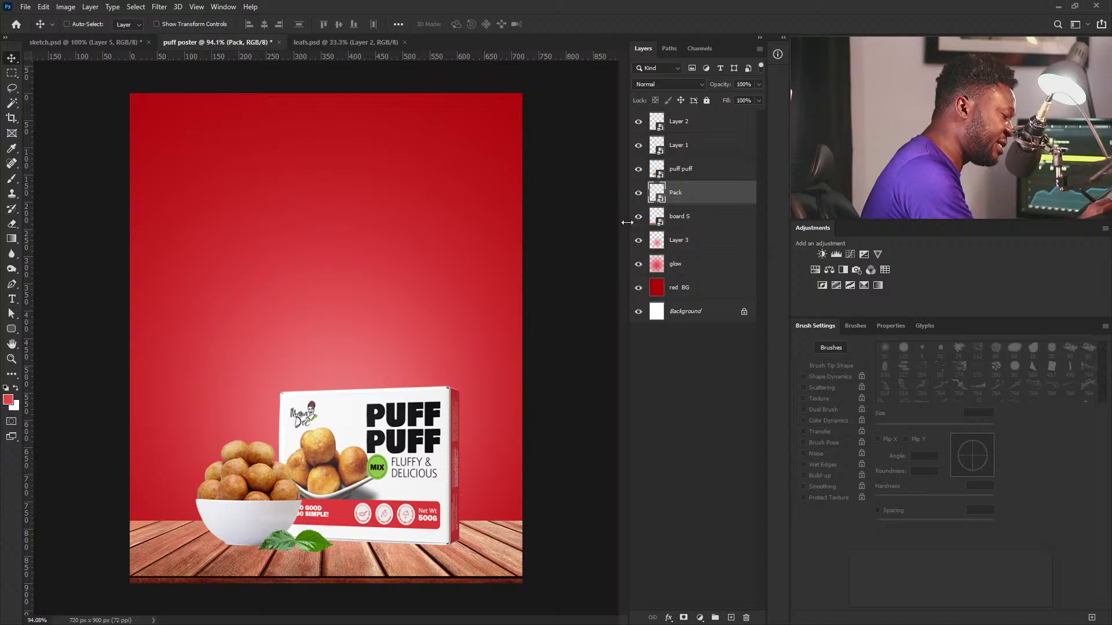
pyautogui.click(850, 255)
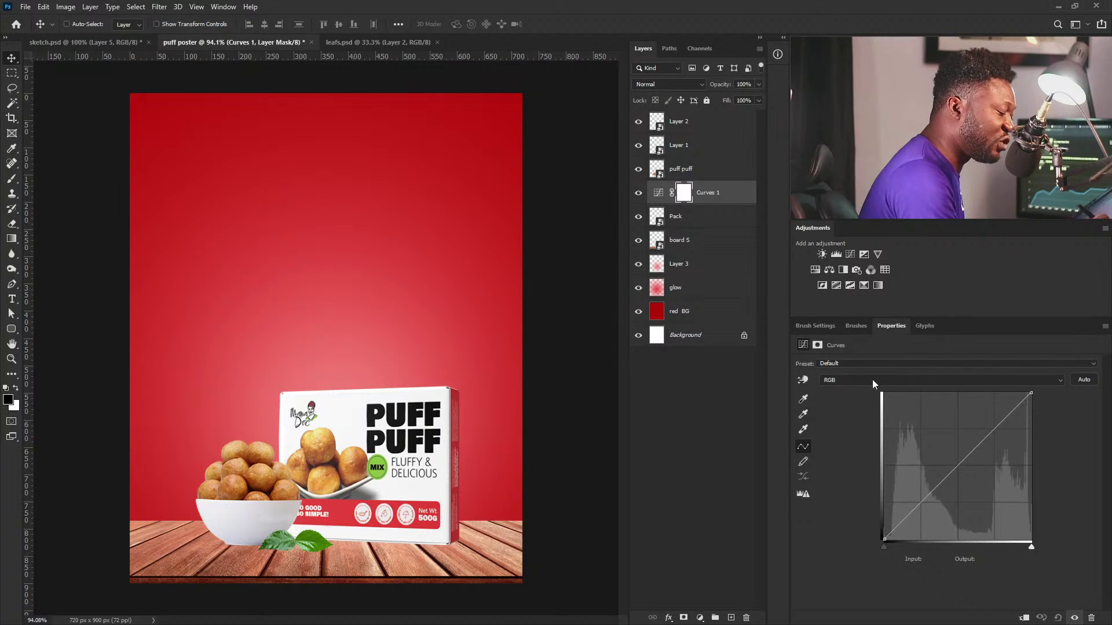
pyautogui.click(1023, 618)
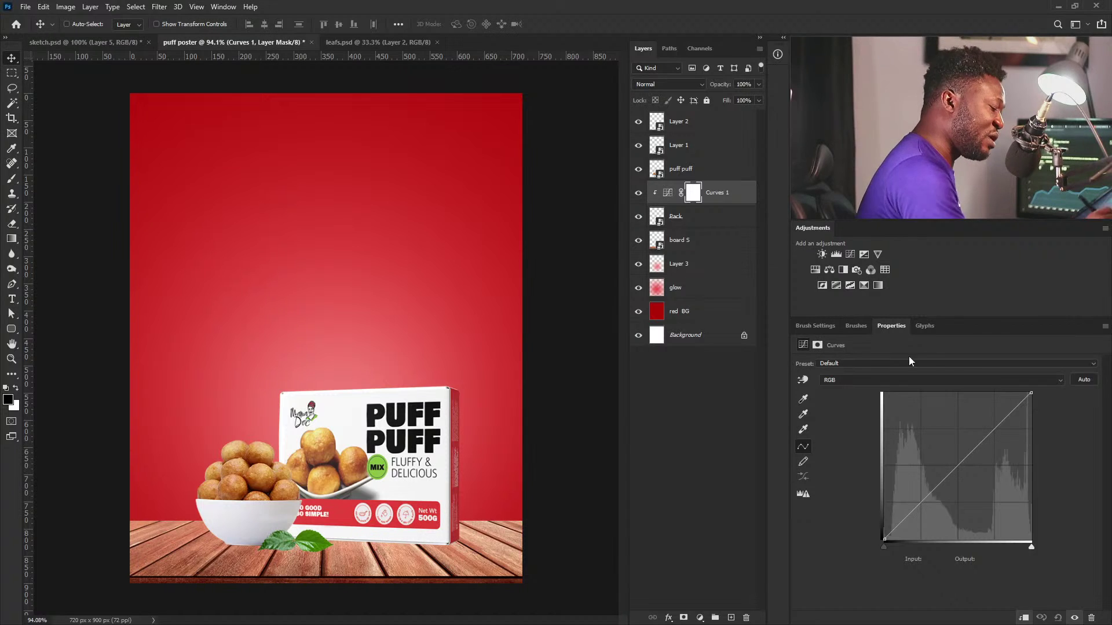
# Step: Shape the pack's curve into an S by lowering a shadow point to input 75, output 53 and raising a highlight point
pyautogui.moveTo(926, 499); pyautogui.dragTo(928, 506)
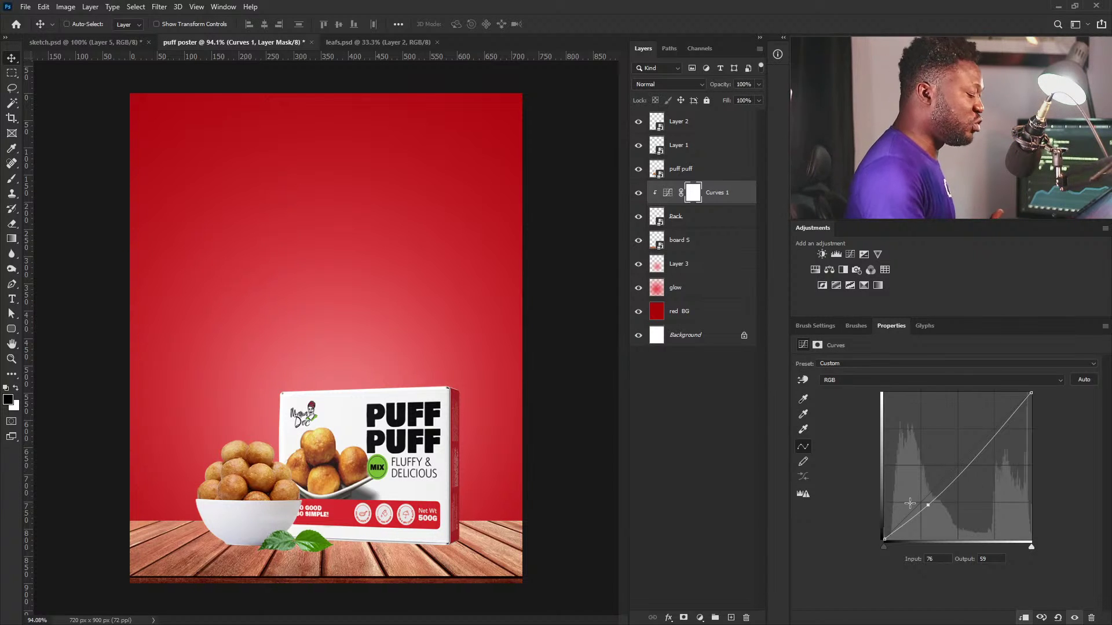
pyautogui.rightClick(927, 491)
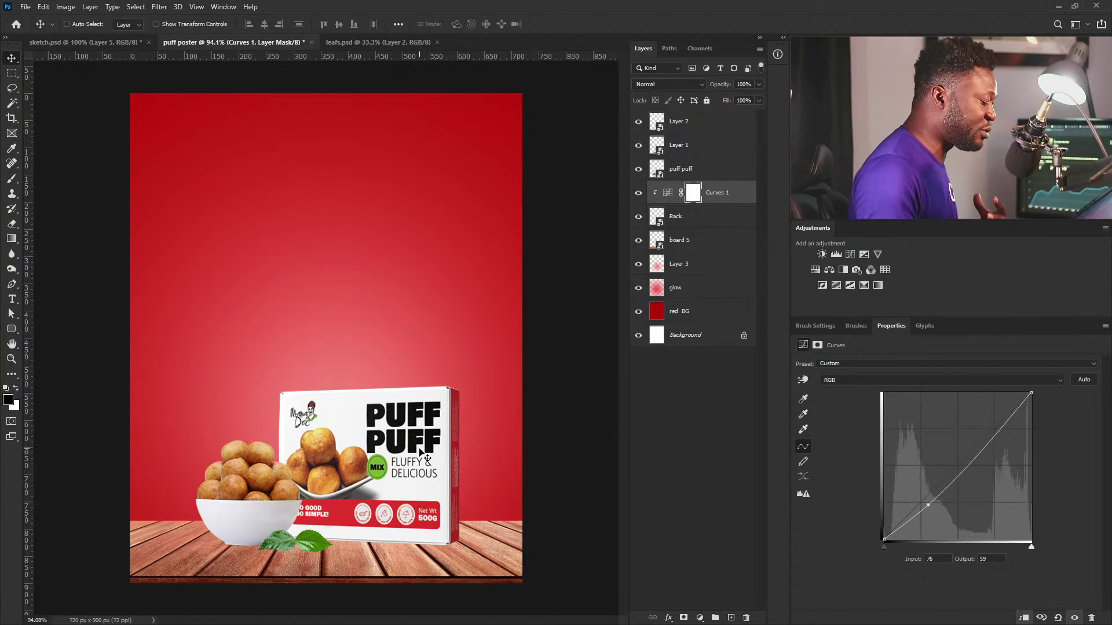
pyautogui.click(974, 460)
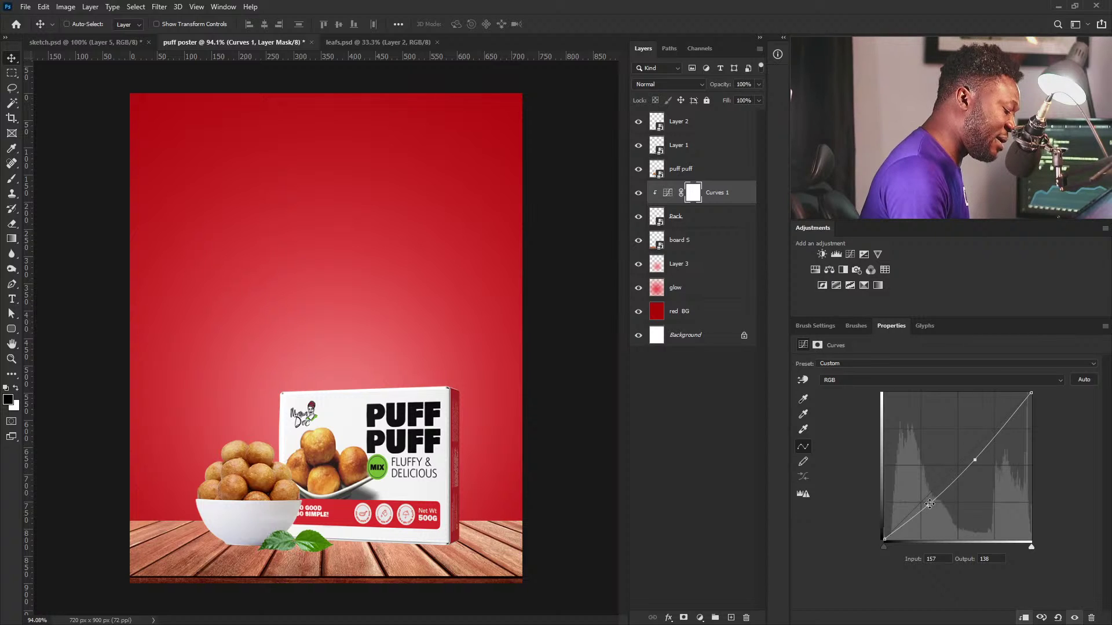
pyautogui.moveTo(975, 460); pyautogui.dragTo(978, 444)
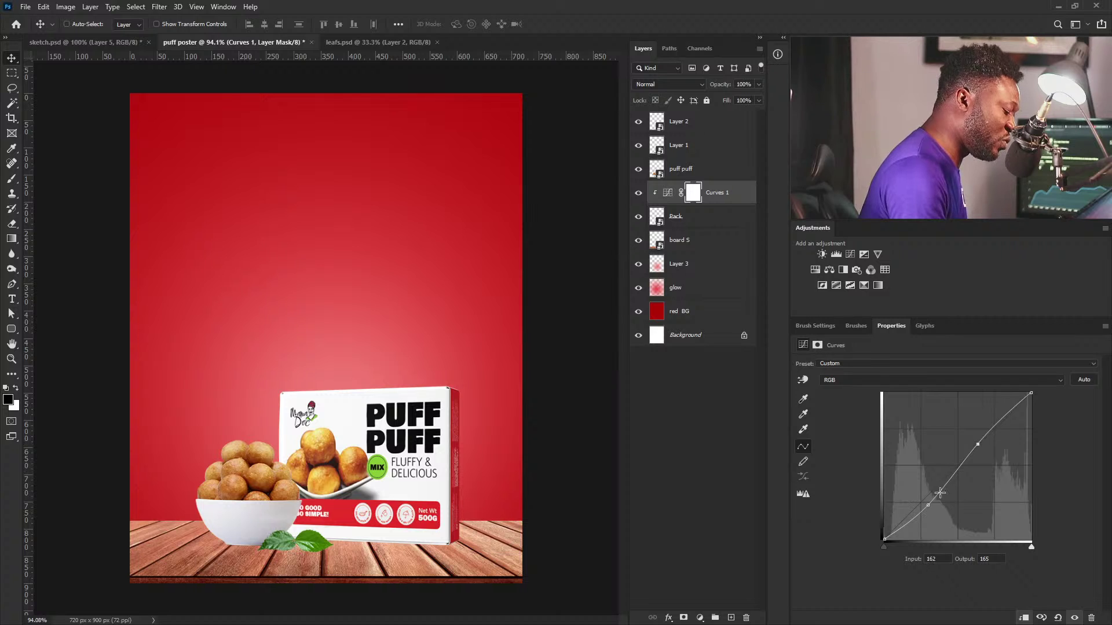
pyautogui.moveTo(928, 505); pyautogui.dragTo(929, 507)
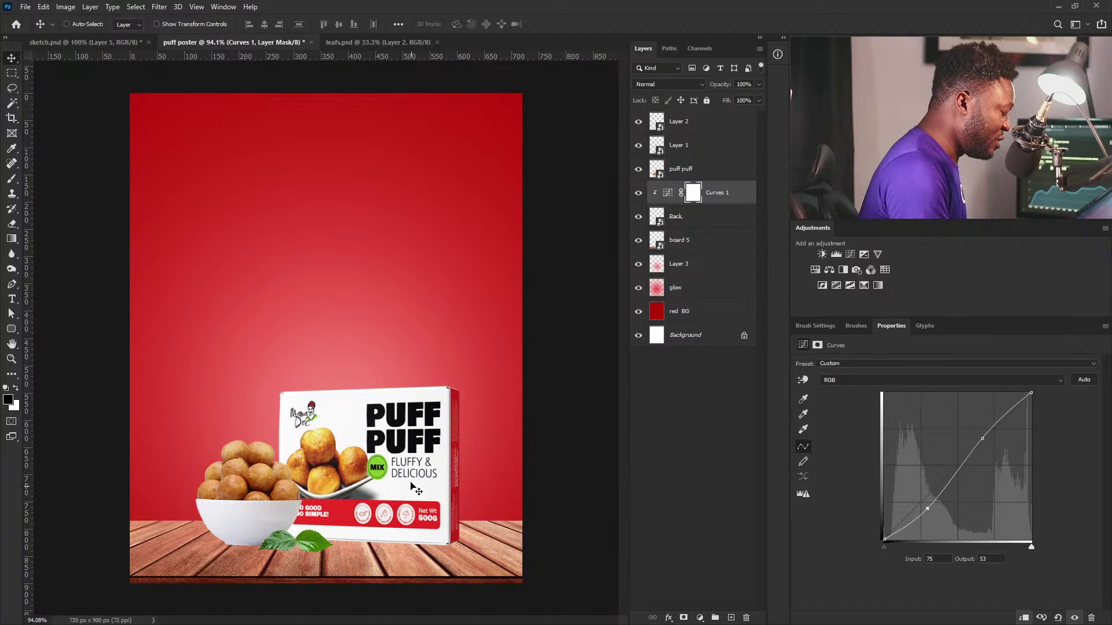
# Step: Scale Layer 3 and the glow layer up together to about 2041 x 2544 px, keeping them behind the pack
pyautogui.click(679, 264)
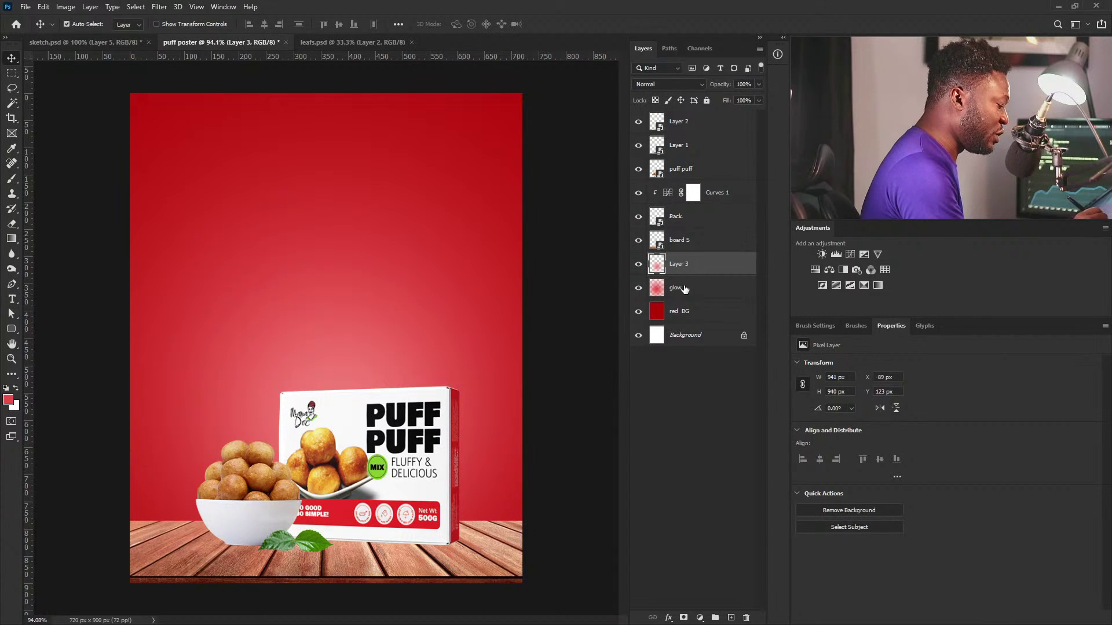
pyautogui.hotkey('shift', 'alt', '[')
pyautogui.hotkey('ctrl', 't')
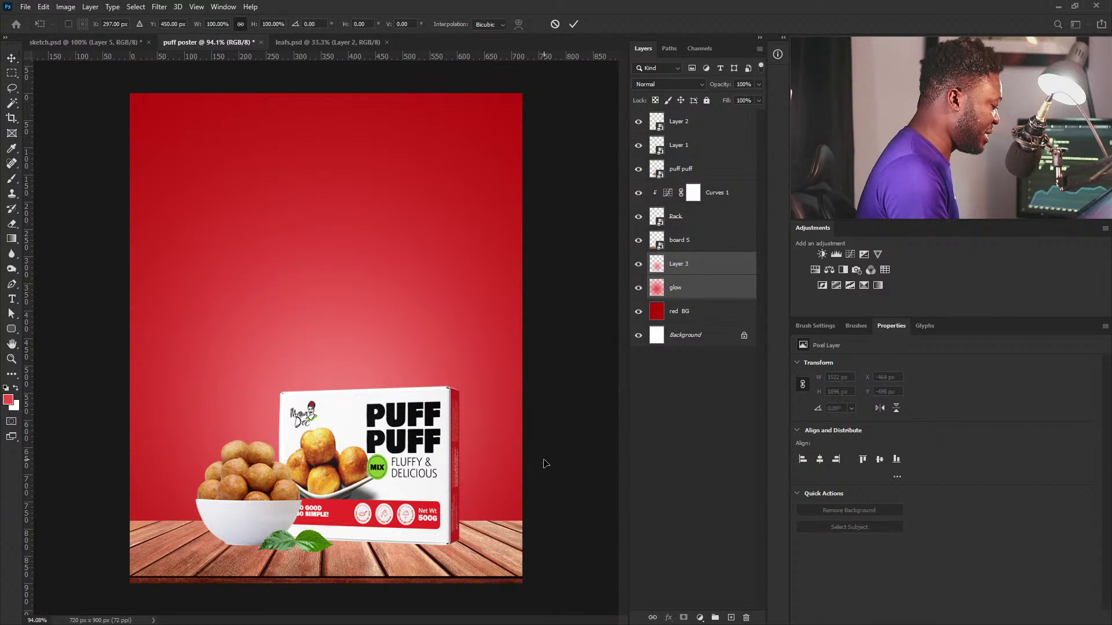
pyautogui.moveTo(499, 374); pyautogui.dragTo(422, 427)
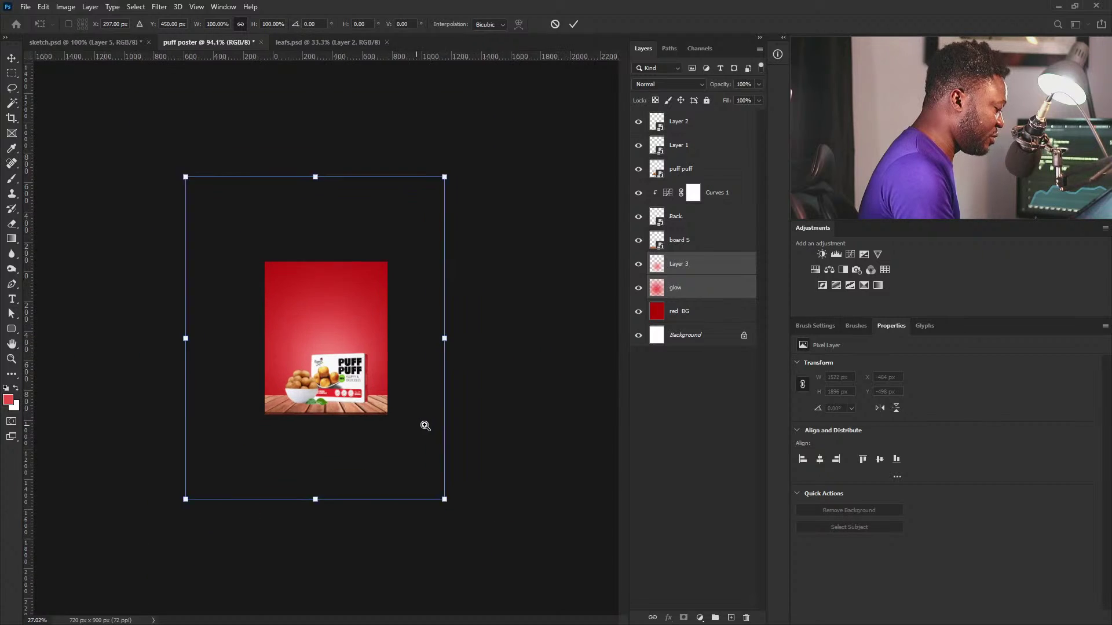
pyautogui.moveTo(454, 163); pyautogui.dragTo(511, 154)
pyautogui.moveTo(400, 361); pyautogui.dragTo(383, 373)
pyautogui.press('Return')
pyautogui.scroll(5, 368, 396)
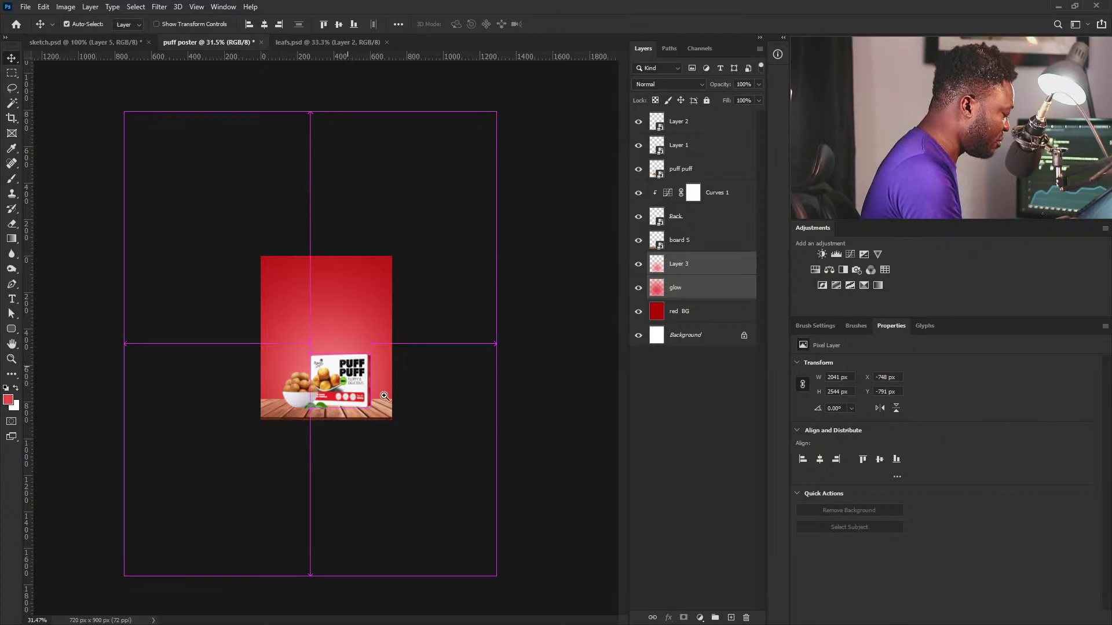
pyautogui.moveTo(388, 435); pyautogui.dragTo(385, 438)
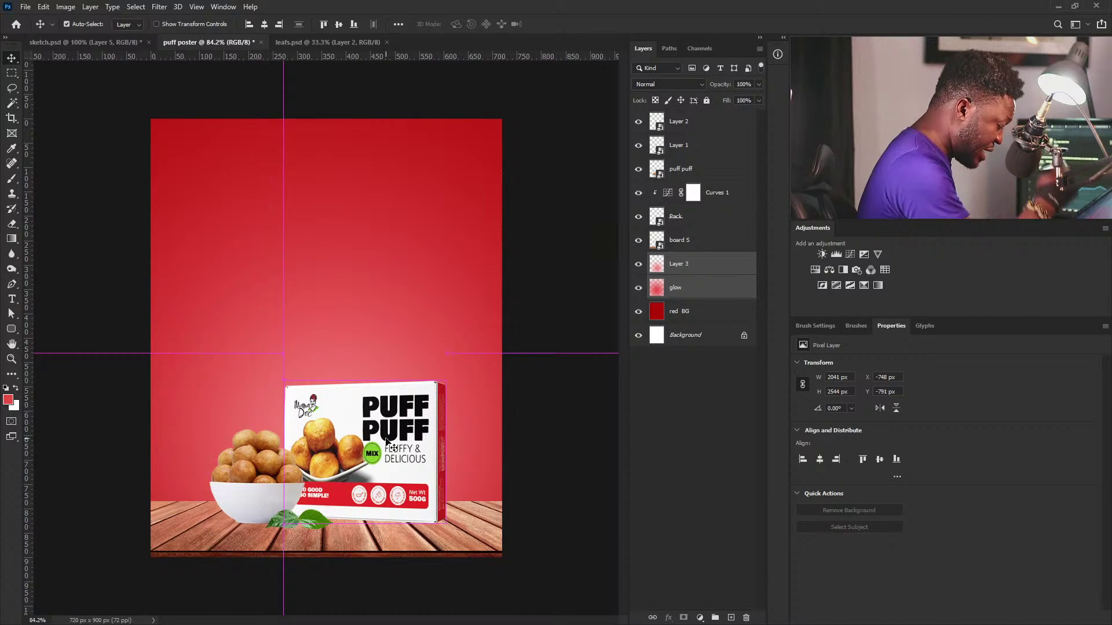
# Step: Add a new layer above Layer 3 and paint one white glow behind the pack's upper edge with the soft 300 px brush
pyautogui.click(679, 263)
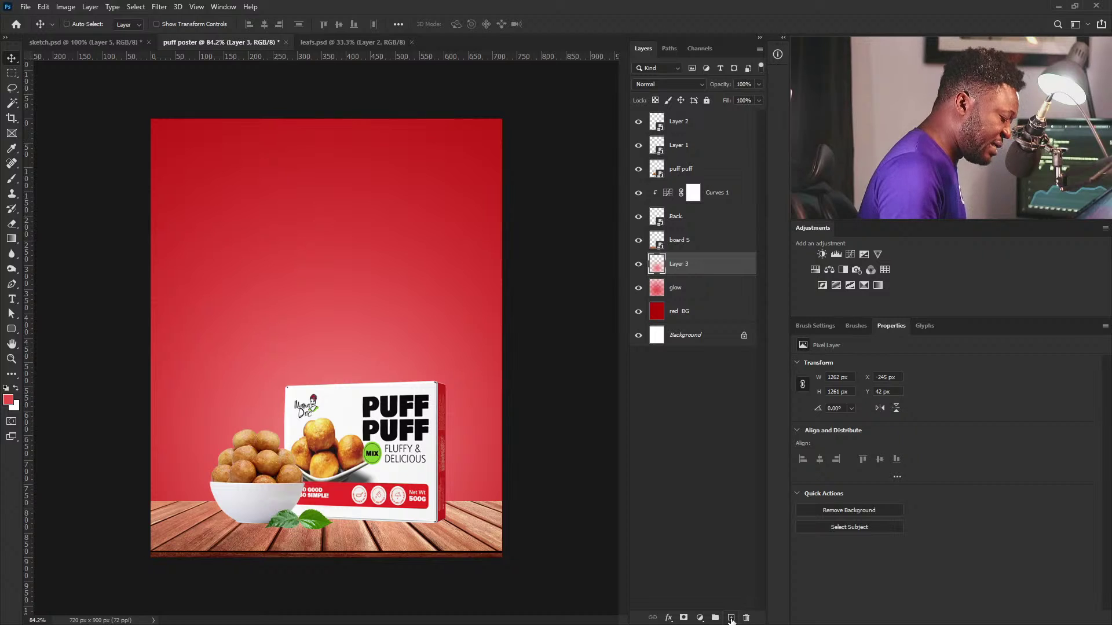
pyautogui.click(731, 617)
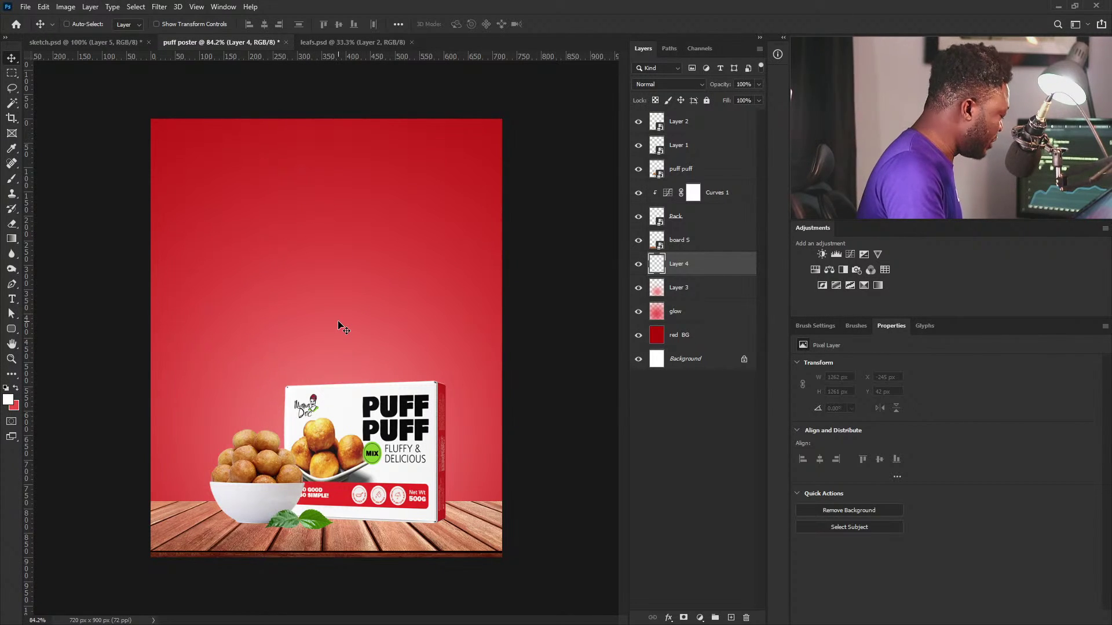
pyautogui.press('b')
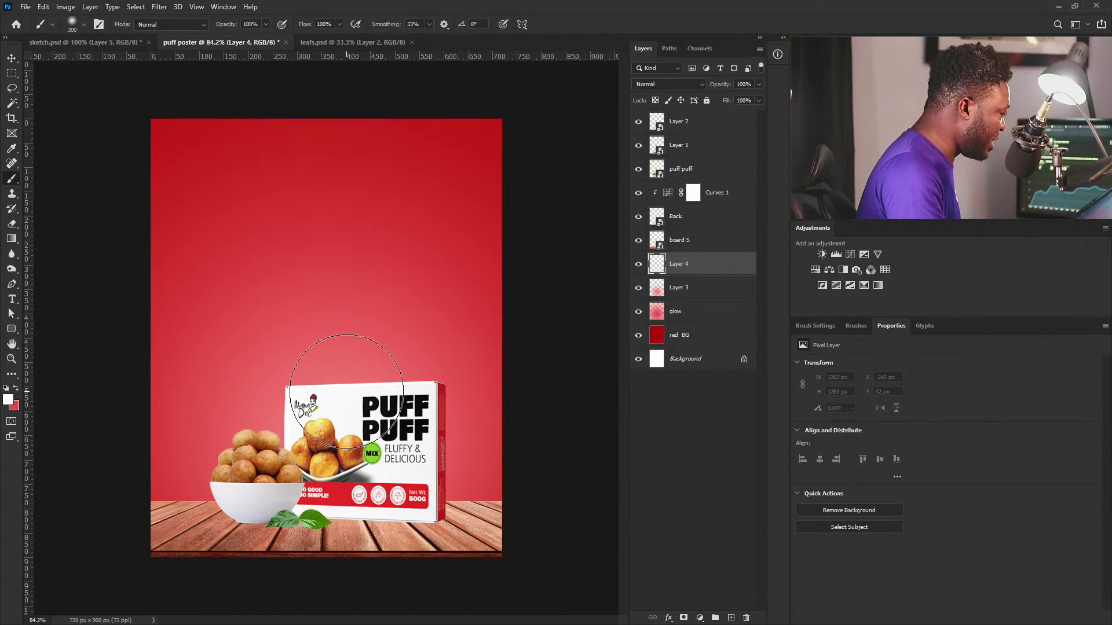
pyautogui.click(346, 392)
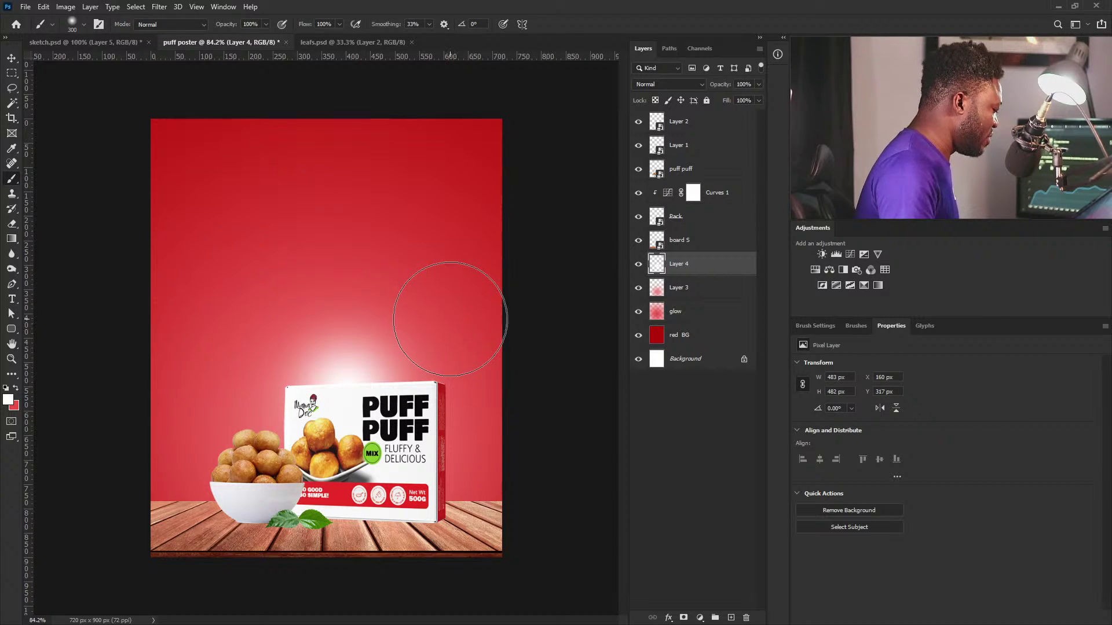
pyautogui.press('v')
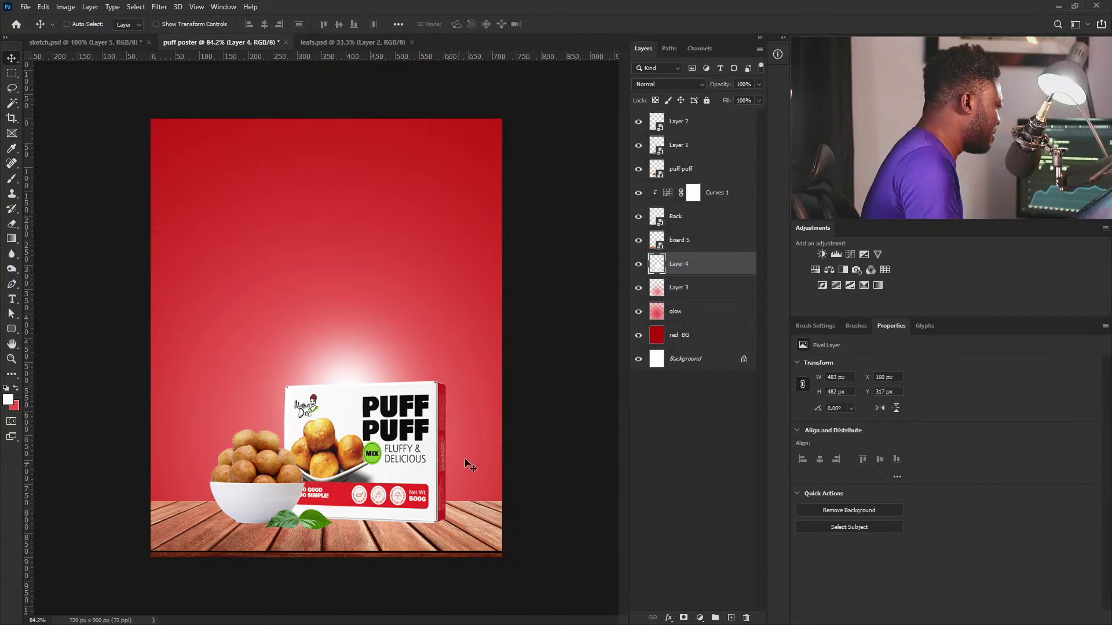
# Step: Reposition the white glow behind the pack and scale it proportionally to about 161%
pyautogui.moveTo(383, 414); pyautogui.dragTo(341, 425)
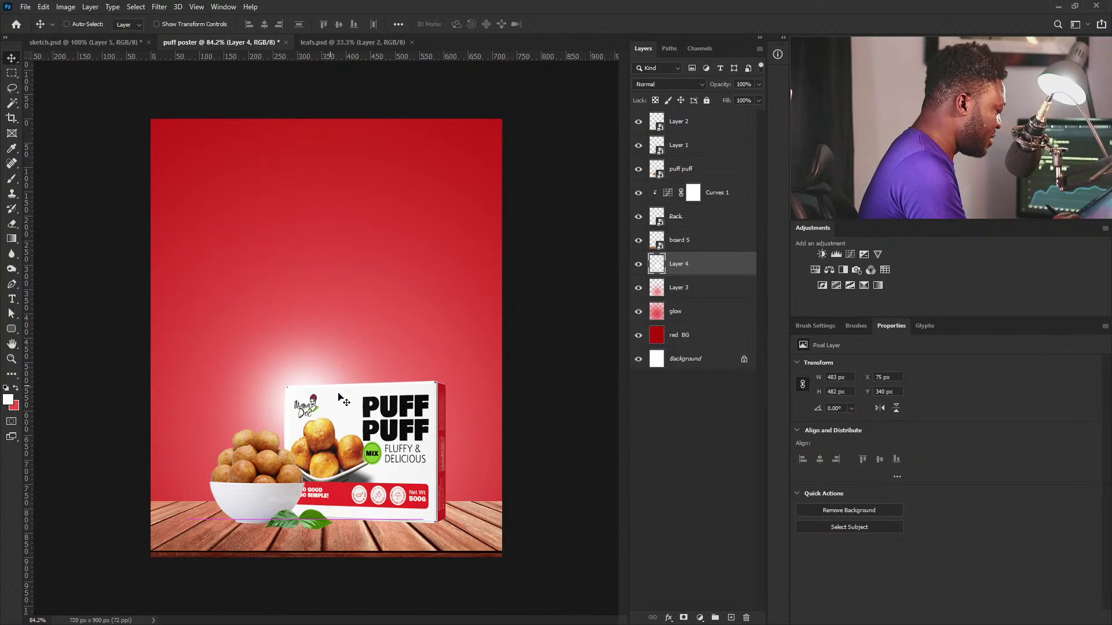
pyautogui.press('ctrl')
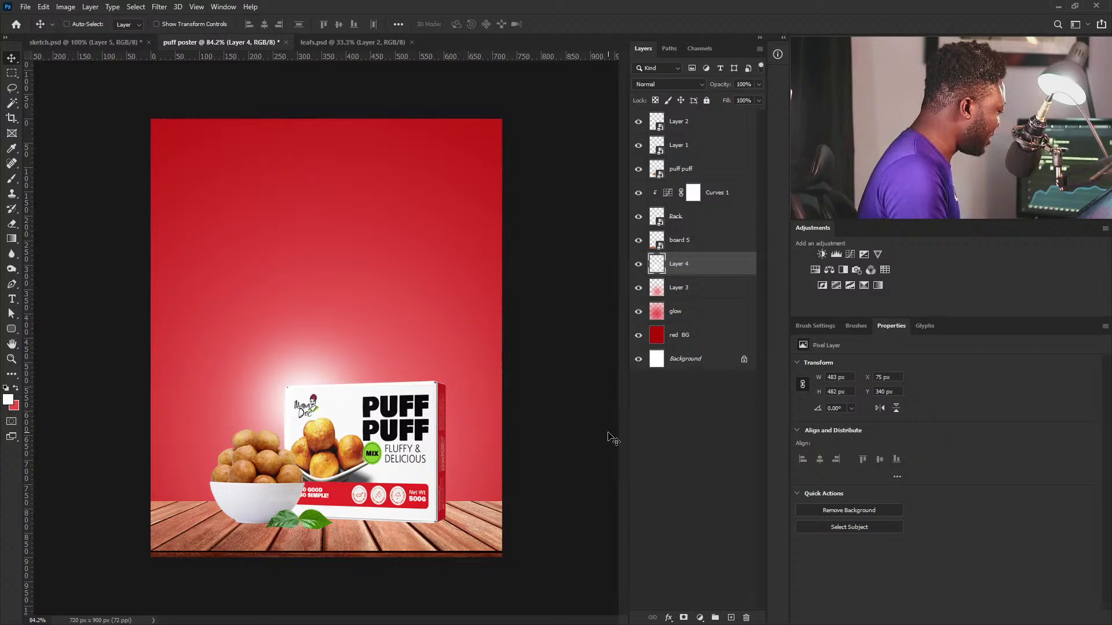
pyautogui.hotkey('ctrl', 't')
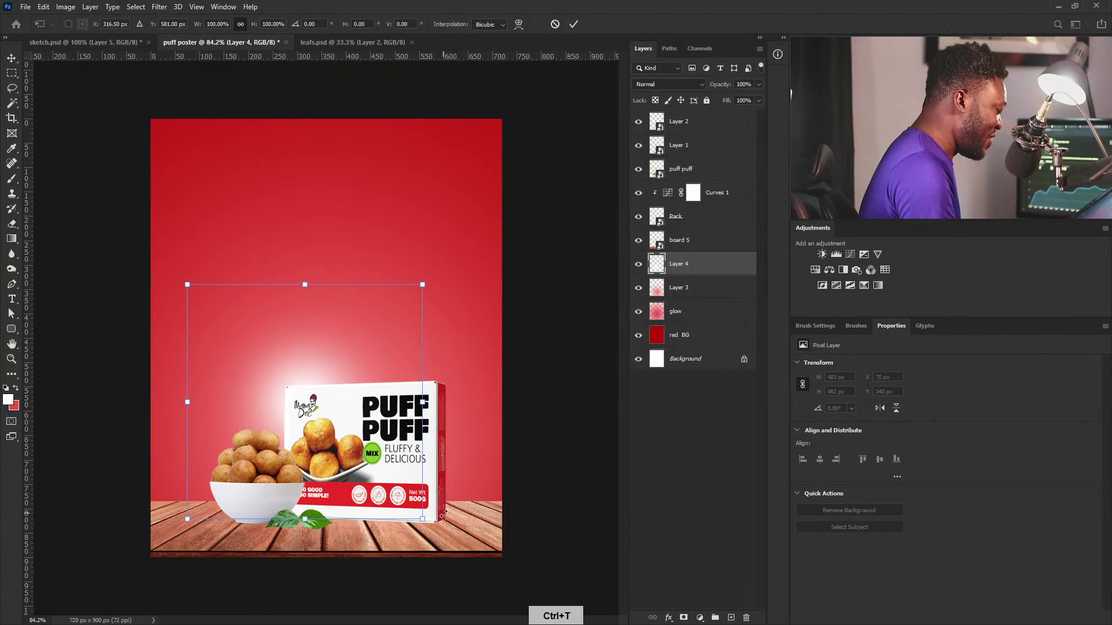
pyautogui.moveTo(425, 518); pyautogui.dragTo(534, 615)
pyautogui.moveTo(413, 479); pyautogui.dragTo(402, 470)
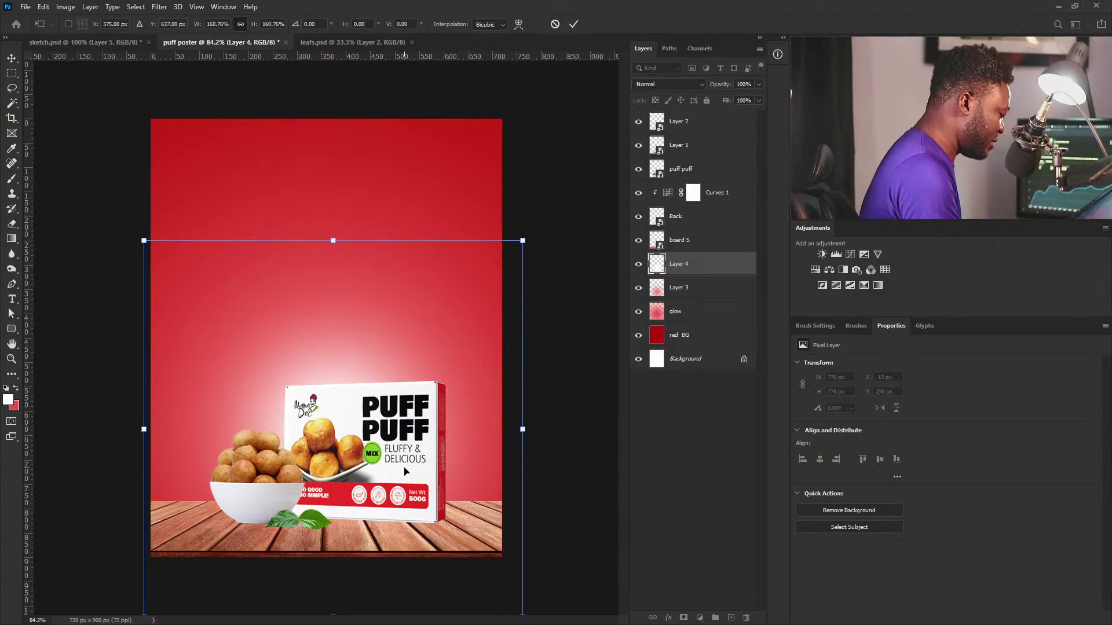
pyautogui.press('Return')
# Step: Reduce the white glow layer's opacity to 63%
pyautogui.click(758, 100)
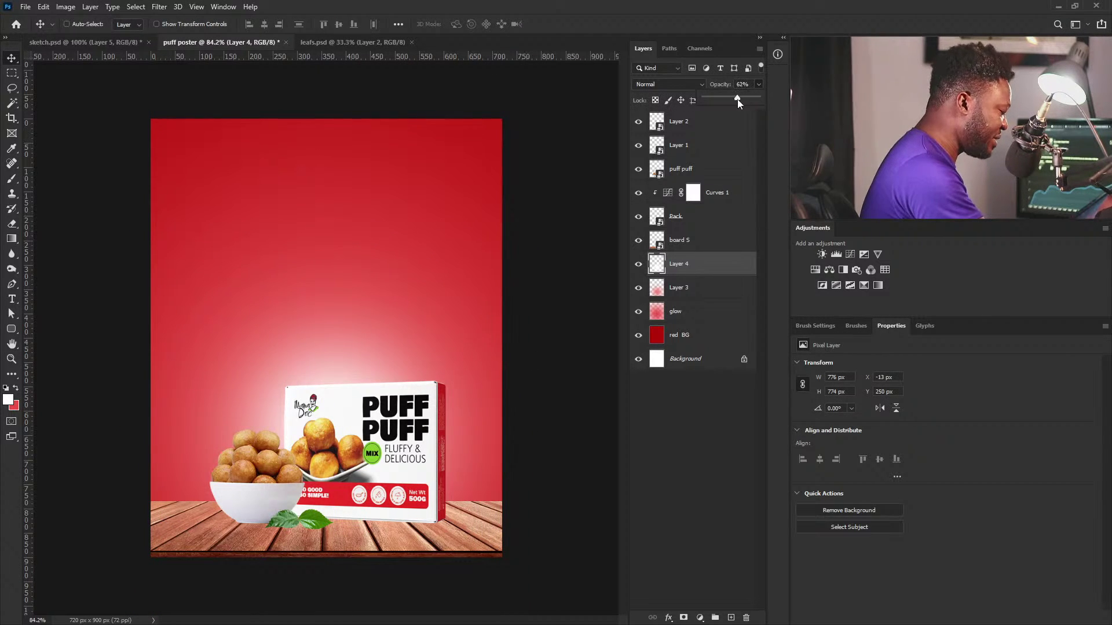
pyautogui.moveTo(738, 99); pyautogui.dragTo(741, 99)
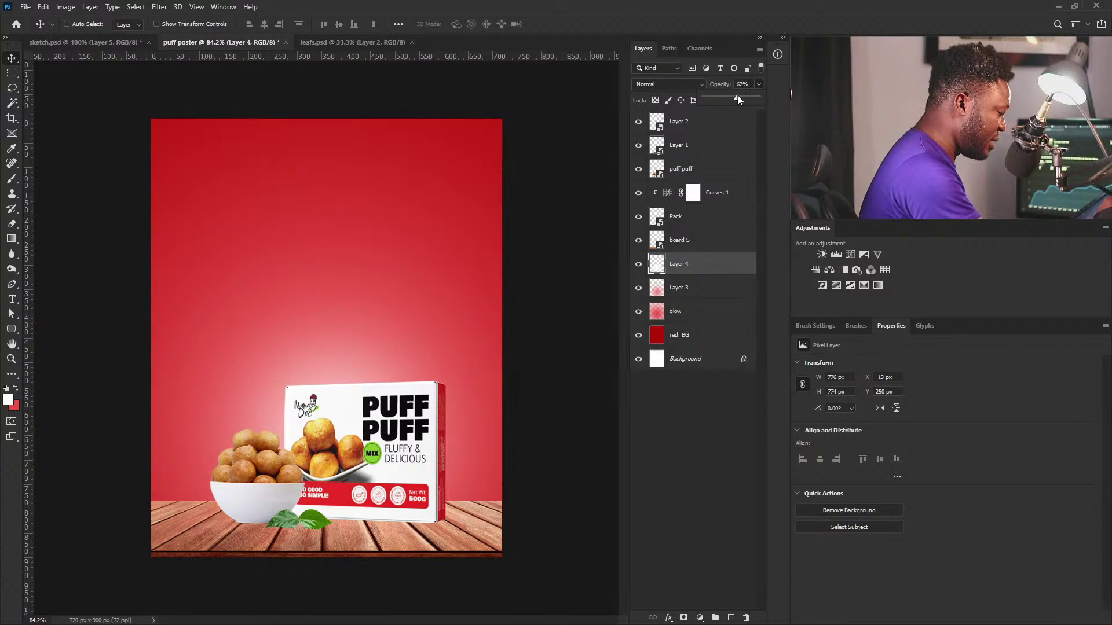
pyautogui.moveTo(740, 99); pyautogui.dragTo(737, 98)
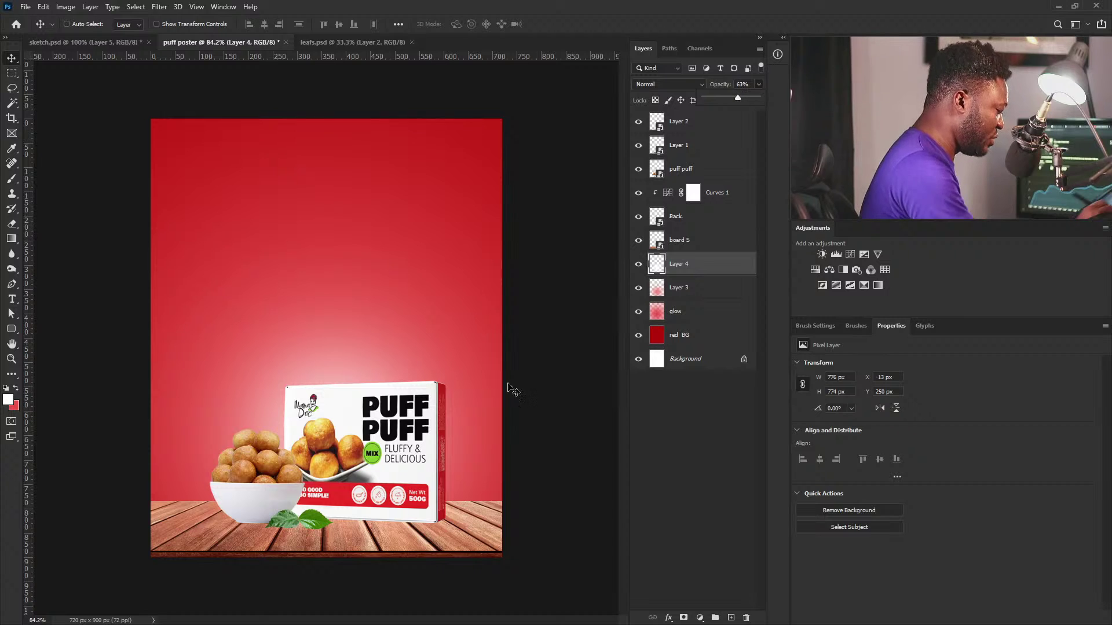
# Step: Select all three glow layers and shift them together so the glow is centred behind the pack
pyautogui.keyDown('shift'); pyautogui.click(691, 311); pyautogui.keyUp('shift')
pyautogui.moveTo(440, 465); pyautogui.dragTo(458, 460)
pyautogui.moveTo(352, 450); pyautogui.dragTo(371, 449)
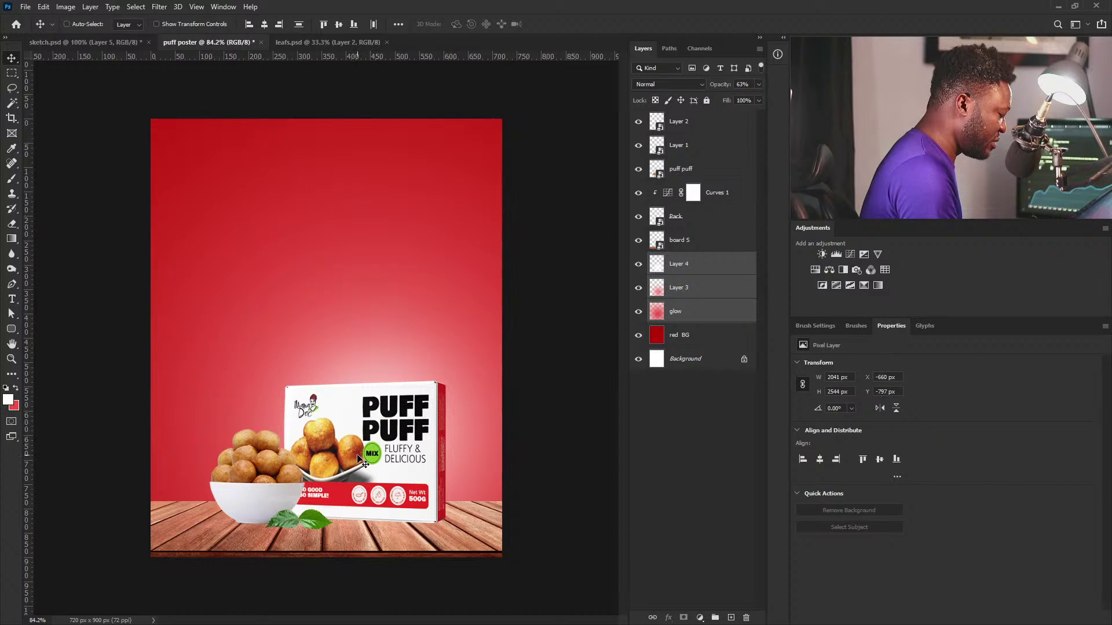
pyautogui.moveTo(415, 489); pyautogui.dragTo(409, 488)
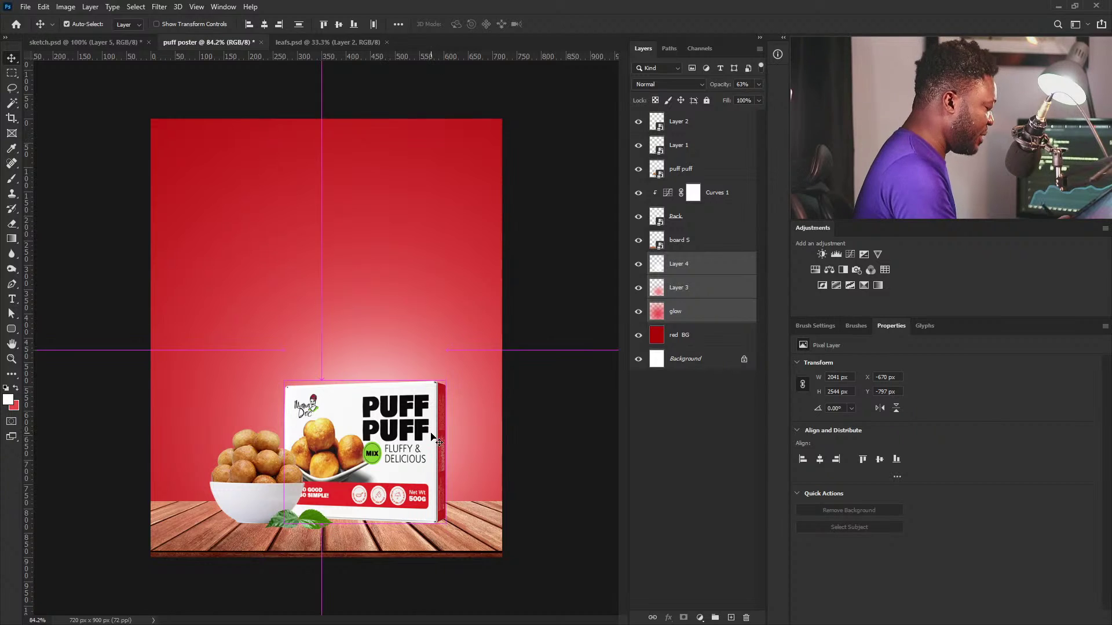
# Step: Add a Curves adjustment above the puff puff bowl layer and clip it to that layer
pyautogui.scroll(1, 382, 466)
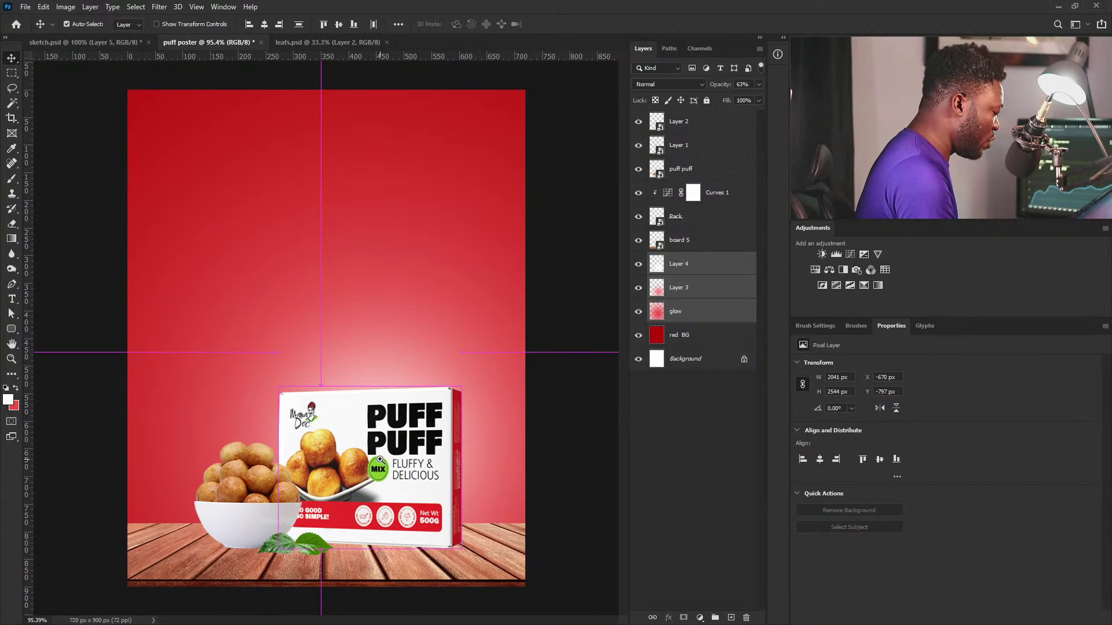
pyautogui.rightClick(250, 485)
pyautogui.click(275, 498)
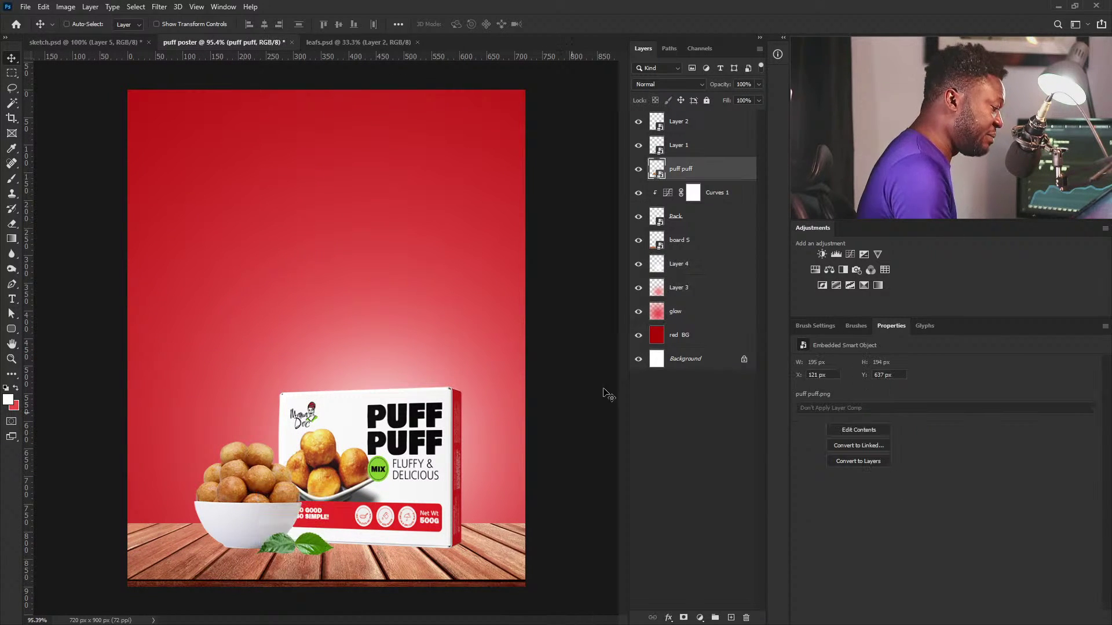
pyautogui.click(851, 254)
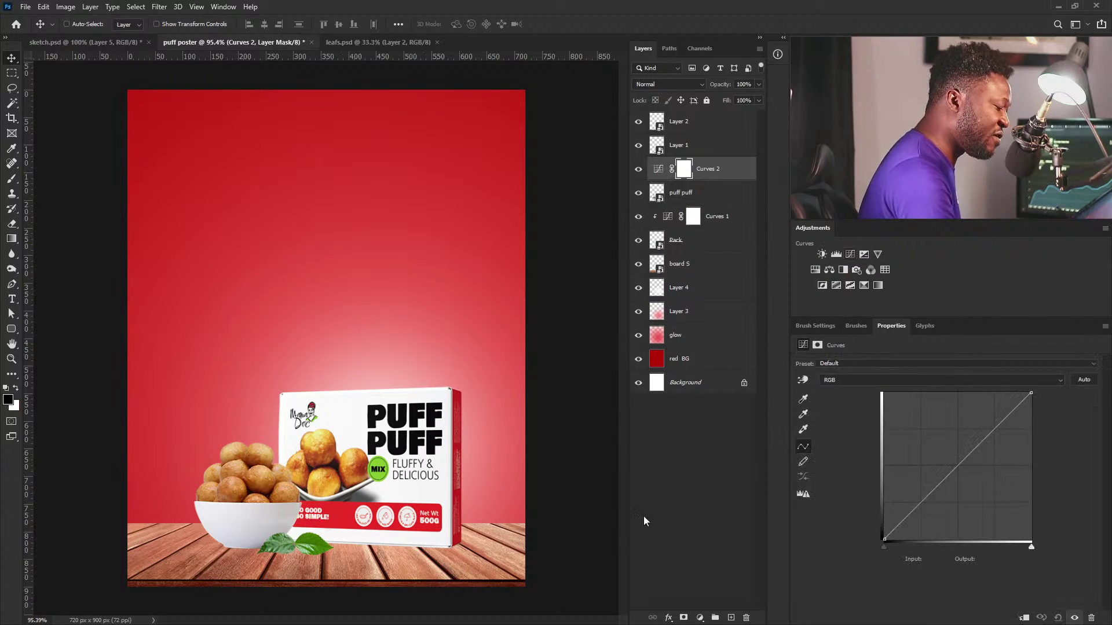
pyautogui.click(1023, 617)
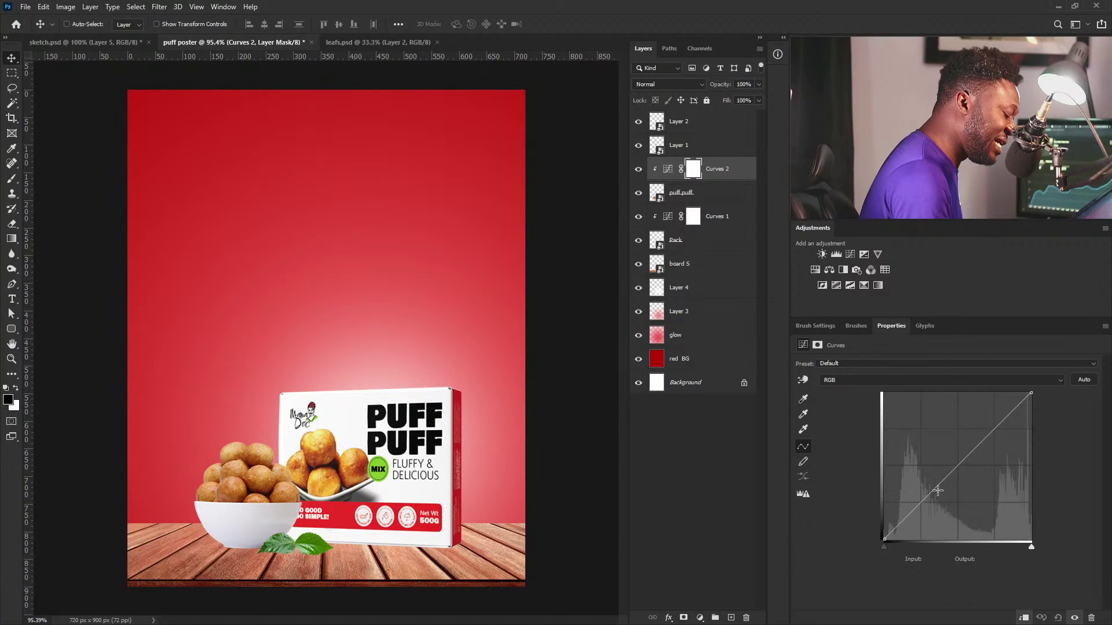
# Step: Darken the bowl's shadows with a curve point at input 67, output 54, and add an upper point to hold the highlights
pyautogui.moveTo(920, 501); pyautogui.dragTo(924, 510)
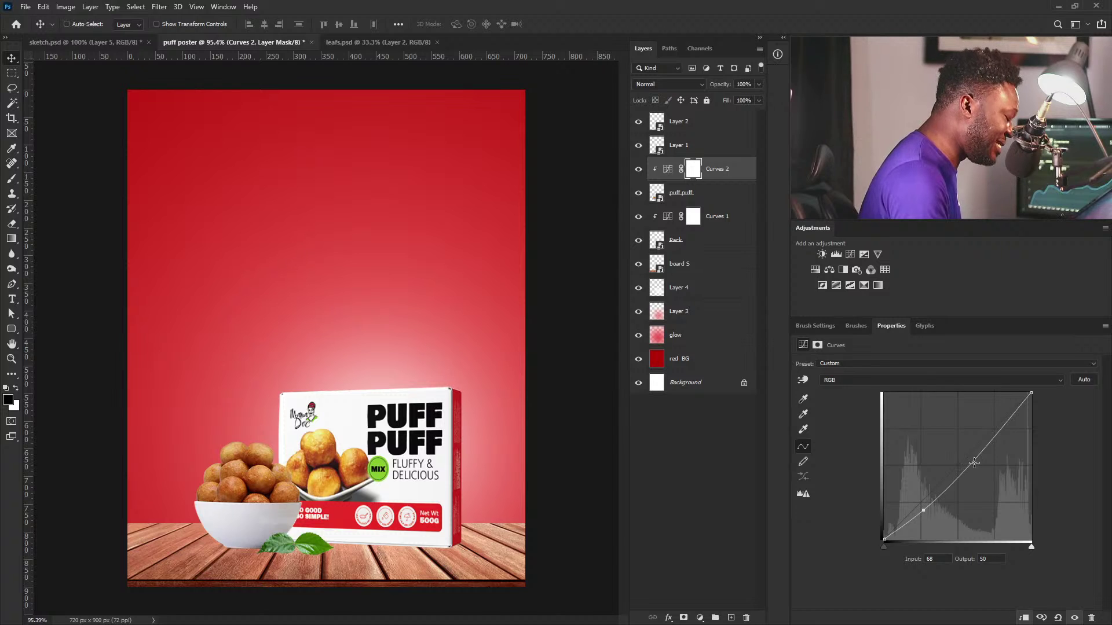
pyautogui.moveTo(975, 462); pyautogui.dragTo(971, 456)
pyautogui.click(923, 509)
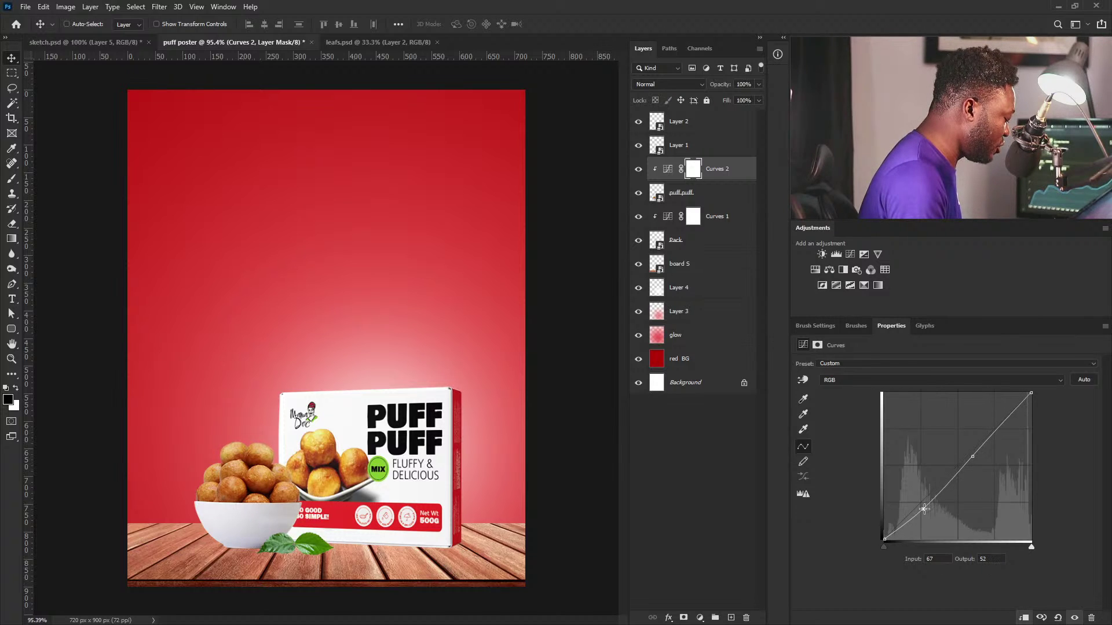
pyautogui.moveTo(923, 509); pyautogui.dragTo(923, 508)
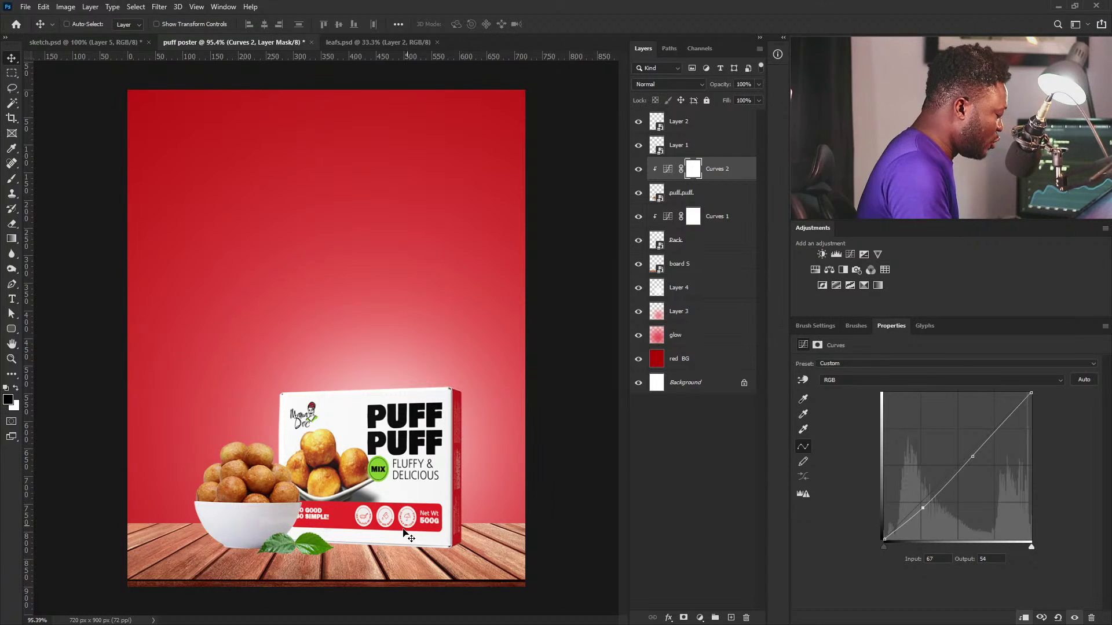
# Step: Add a new layer named "shadow" above the pack's Curves 1 adjustment and clip it to the pack
pyautogui.moveTo(267, 504); pyautogui.dragTo(388, 481)
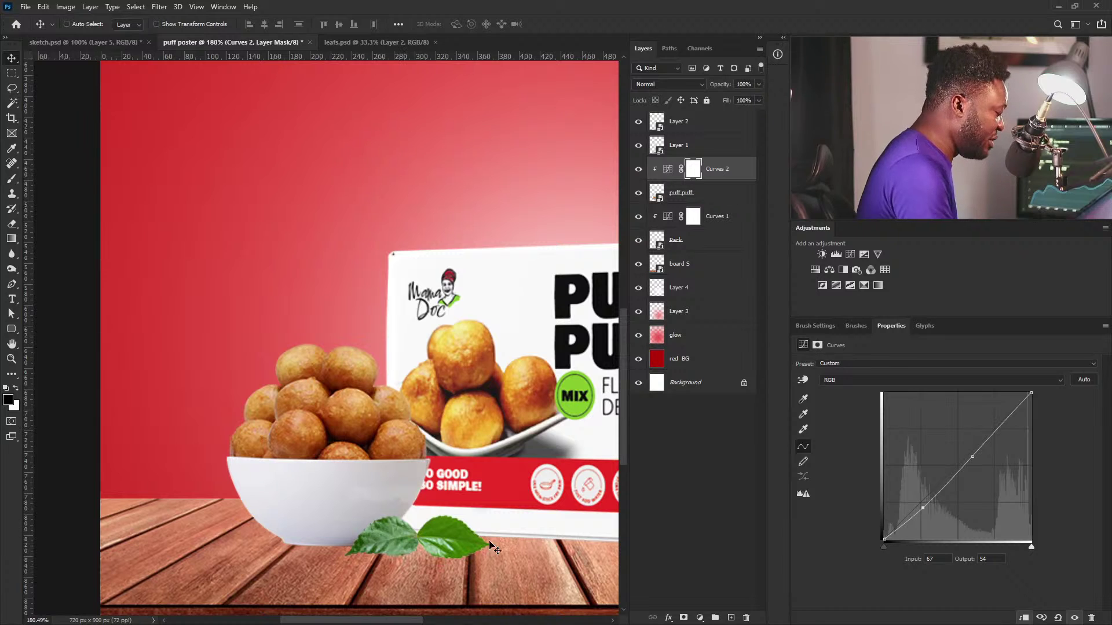
pyautogui.click(719, 167)
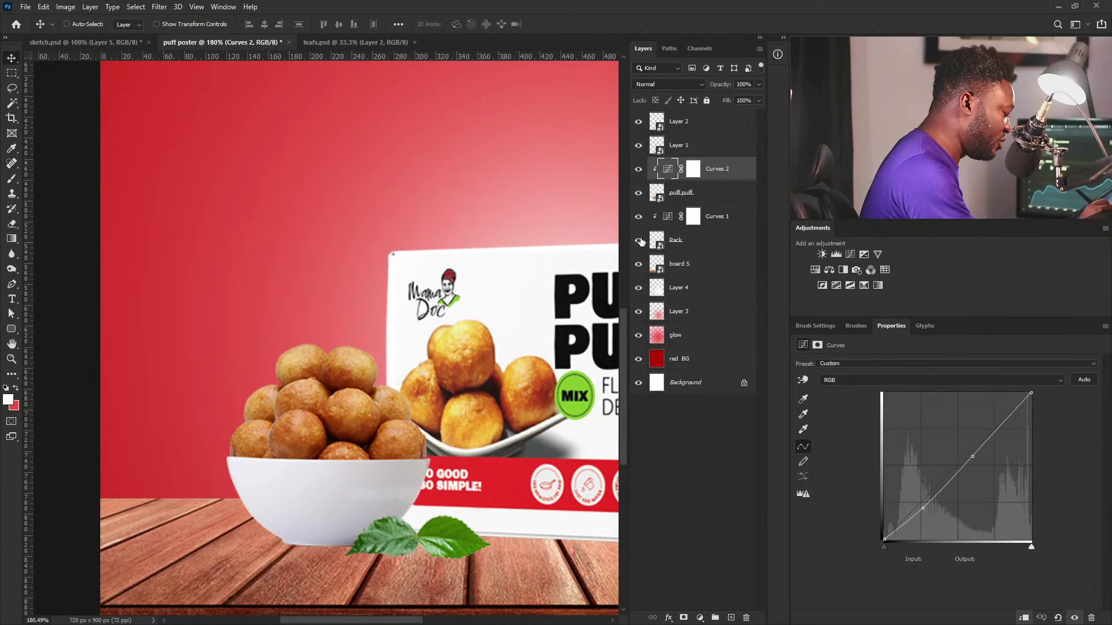
pyautogui.click(712, 240)
pyautogui.click(718, 219)
pyautogui.click(712, 239)
pyautogui.click(720, 220)
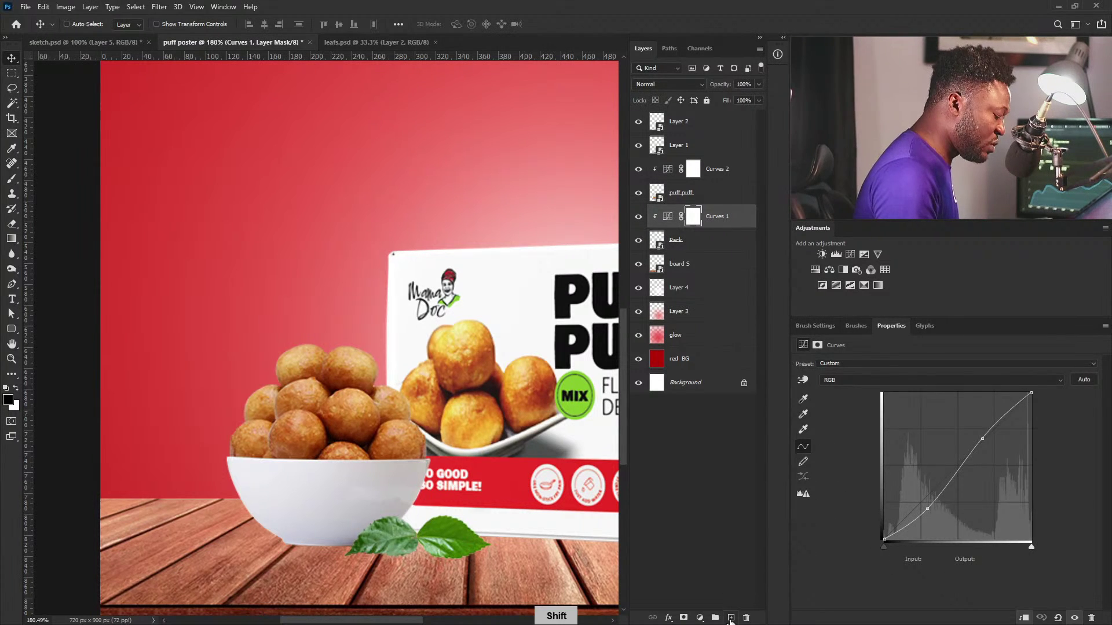
pyautogui.keyDown('shift'); pyautogui.click(731, 619); pyautogui.keyUp('shift')
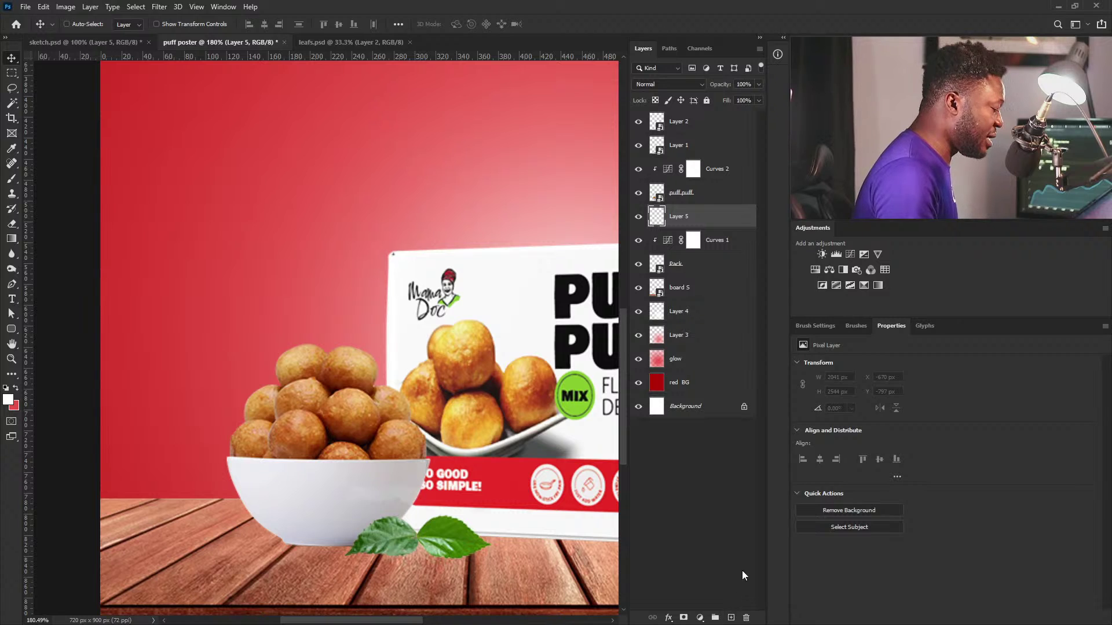
pyautogui.doubleClick(679, 217)
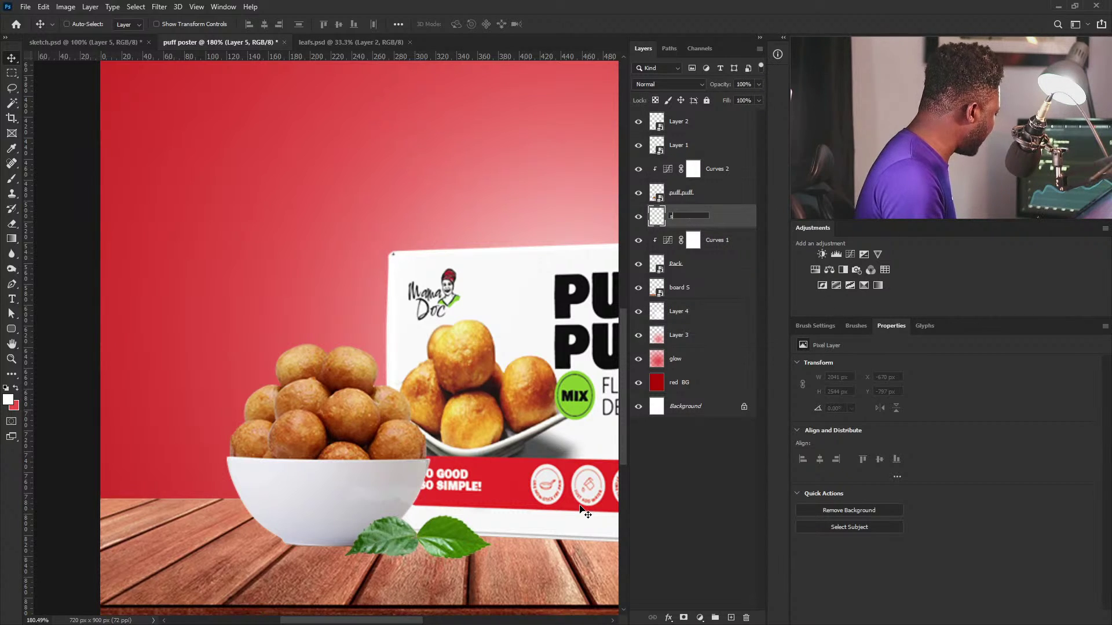
pyautogui.write('shado')
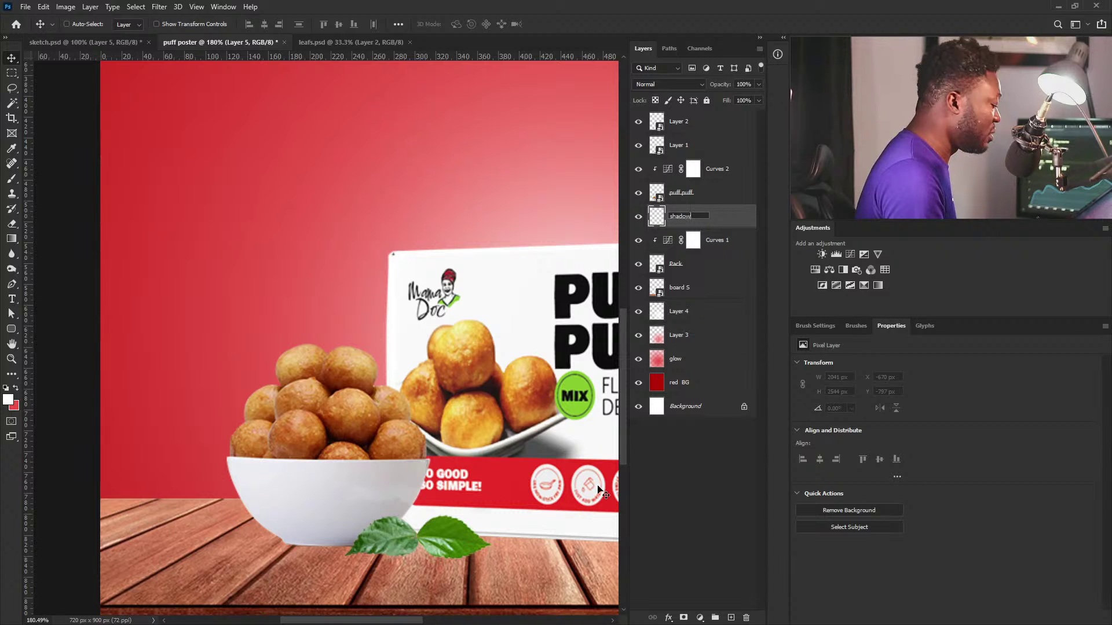
pyautogui.write('w')
pyautogui.press('Return')
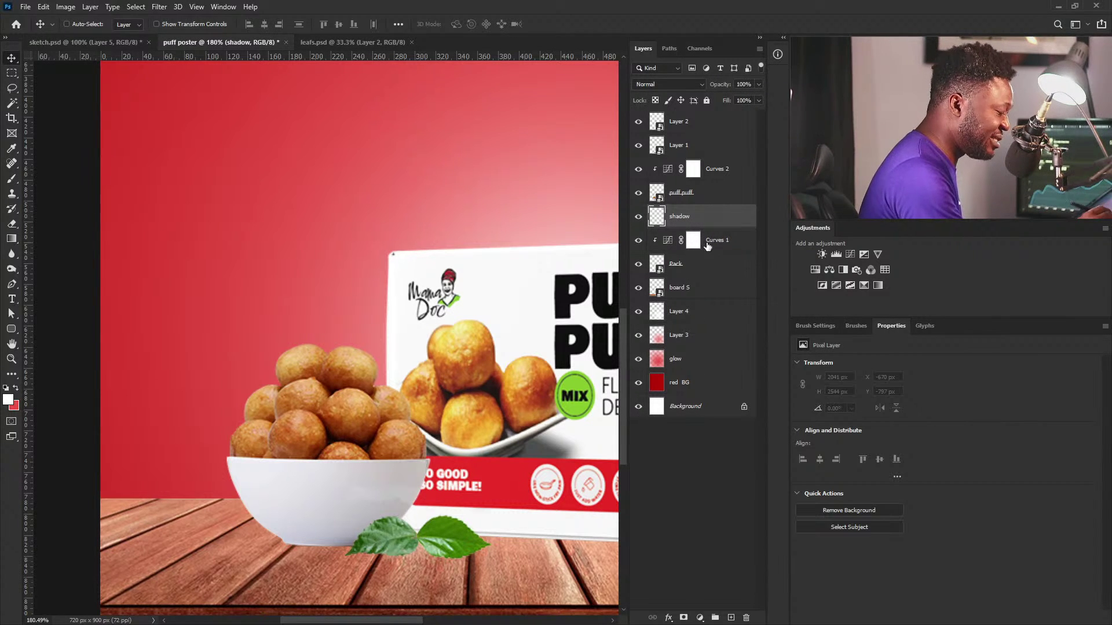
pyautogui.press('alt')
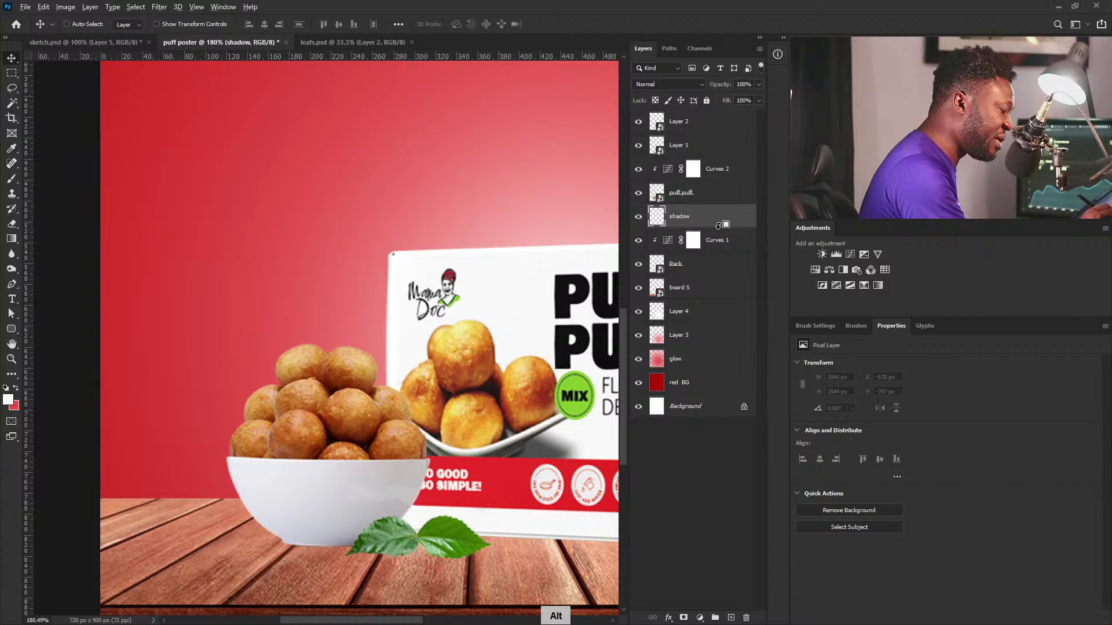
pyautogui.keyDown('alt'); pyautogui.click(718, 224); pyautogui.keyUp('alt')
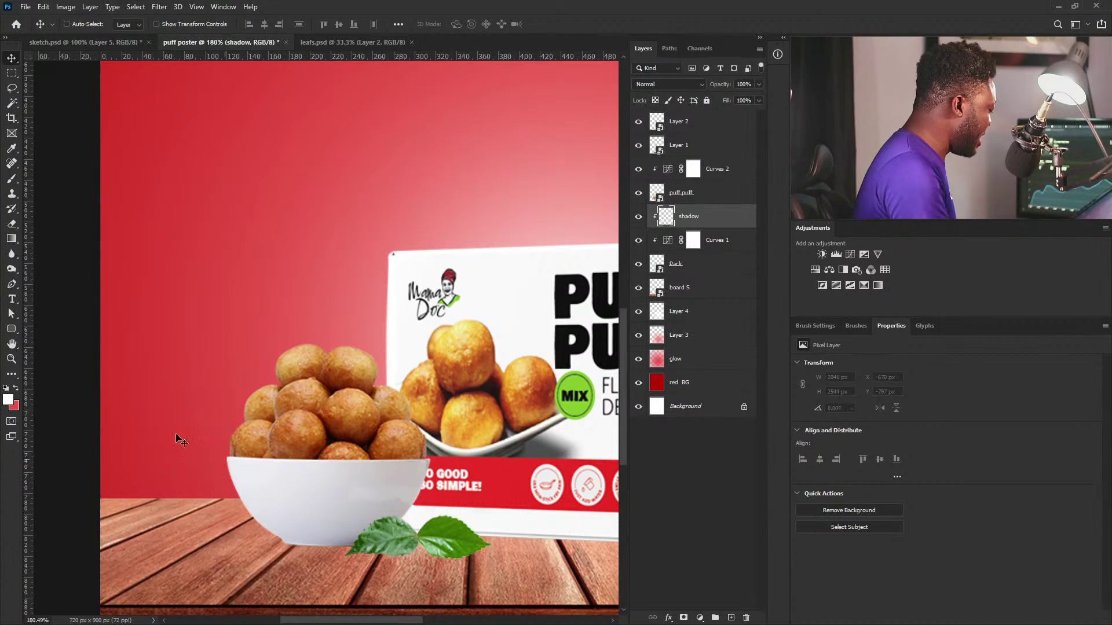
# Step: Set the foreground colour to near-black #070707 and the shadow layer's blend mode to Multiply
pyautogui.click(8, 399)
pyautogui.click(288, 394)
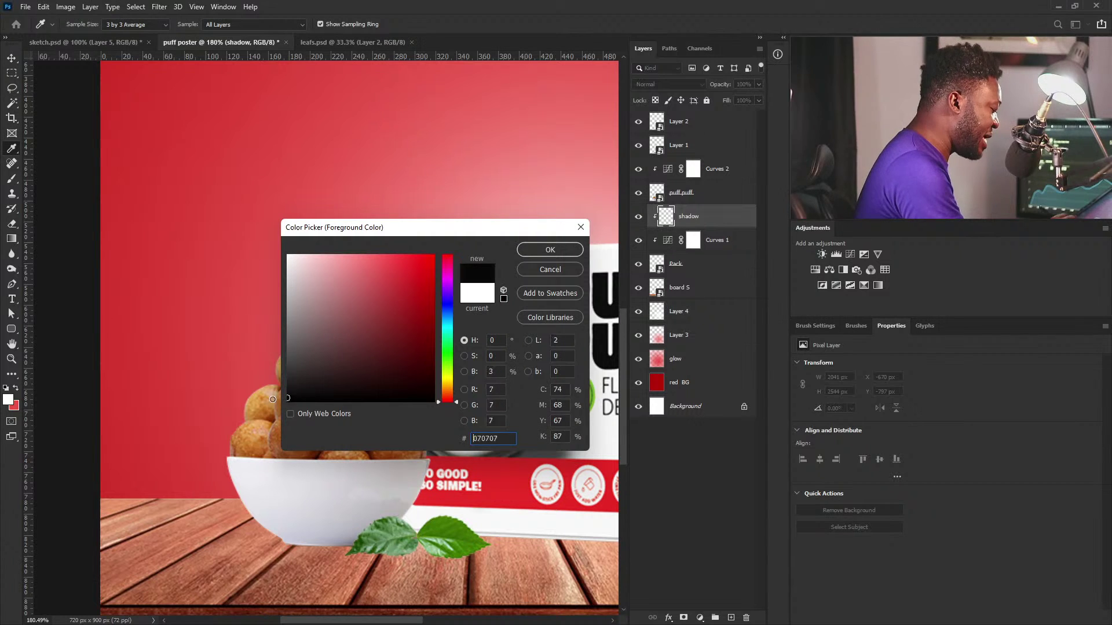
pyautogui.click(550, 249)
pyautogui.press('v')
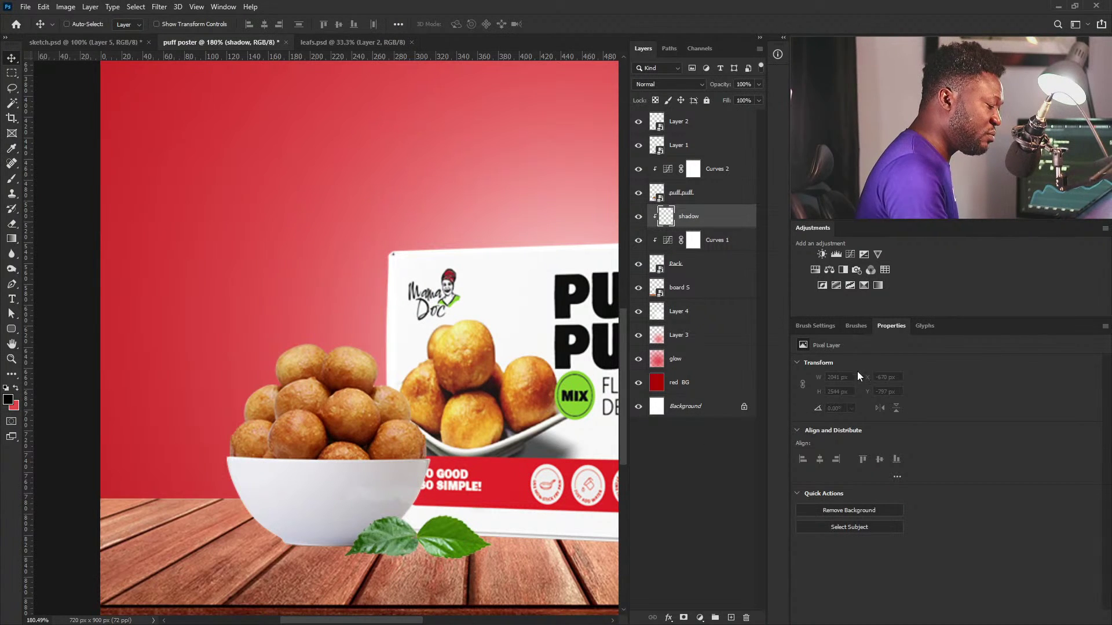
pyautogui.click(692, 86)
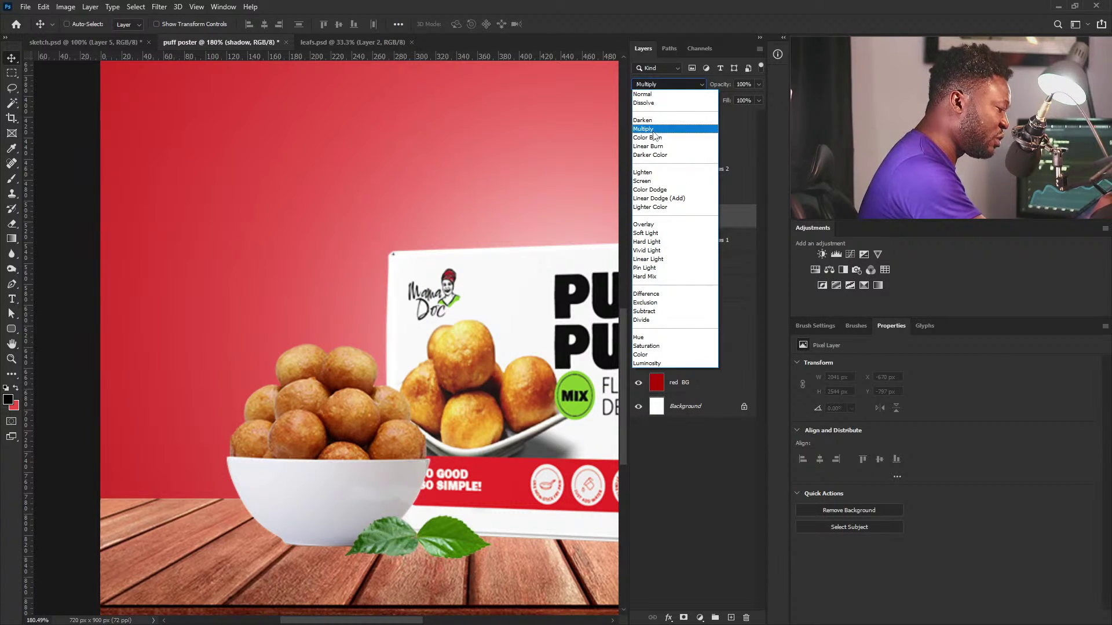
pyautogui.click(653, 130)
# Step: Prepare the soft round brush at 90 px with 0% smoothing for painting shadows
pyautogui.press('F5')
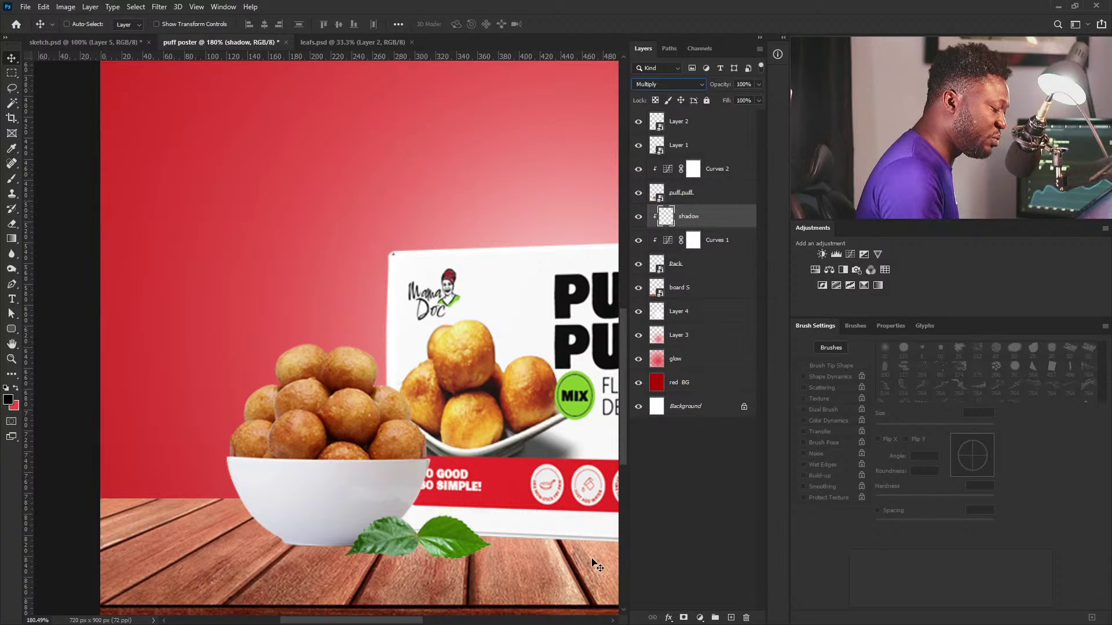
pyautogui.press('b')
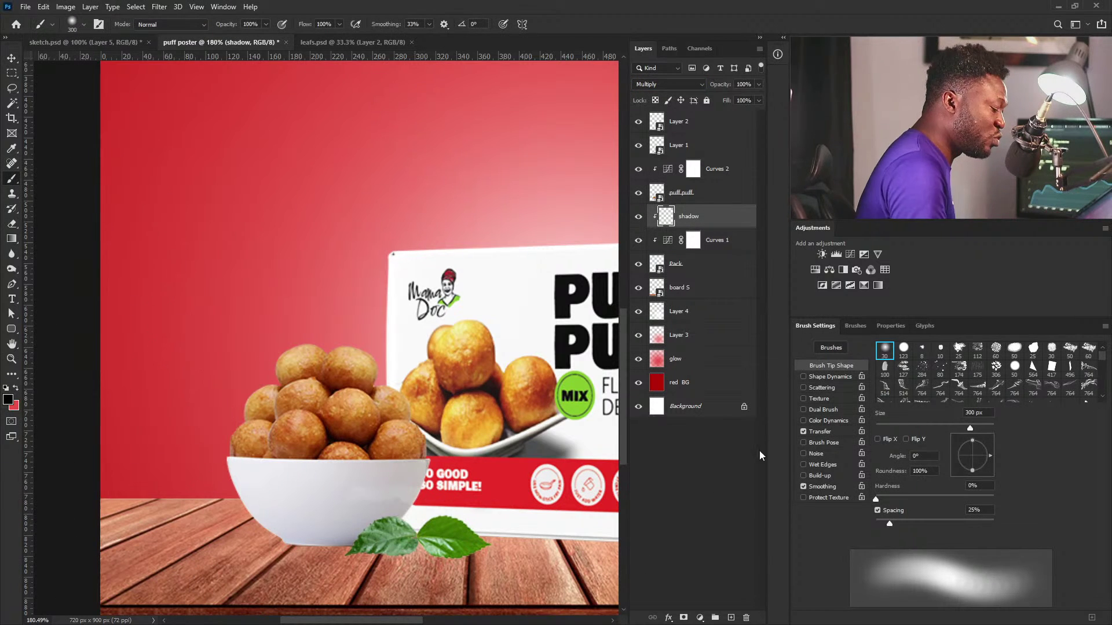
pyautogui.press('[')
pyautogui.press('[')
pyautogui.press('[')
pyautogui.press('[')
pyautogui.press('[')
pyautogui.press('[')
pyautogui.press('[')
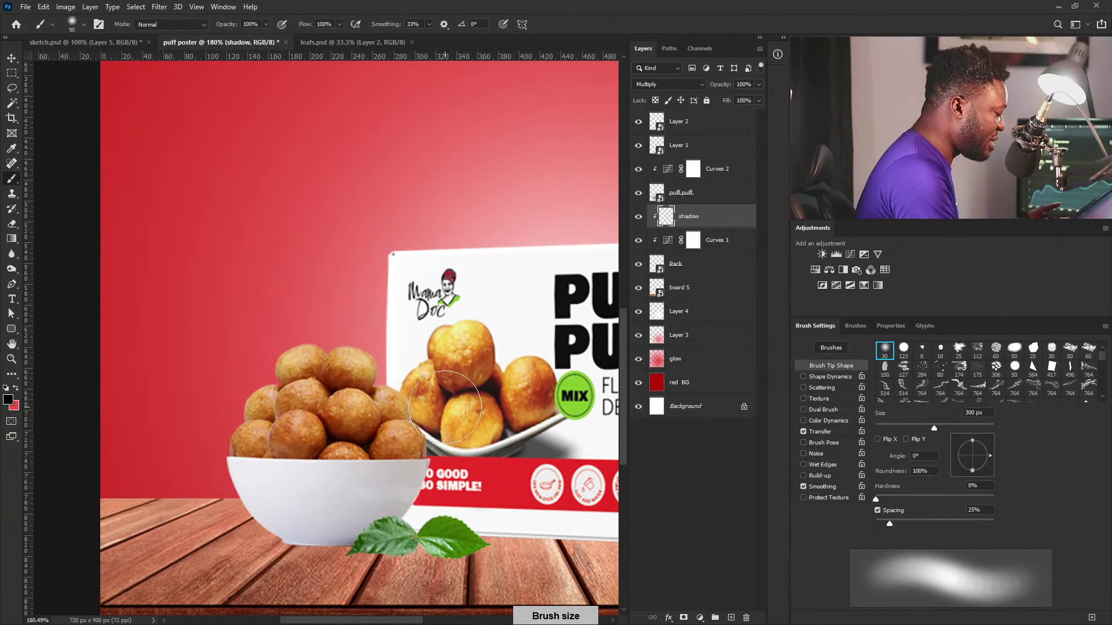
pyautogui.click(820, 431)
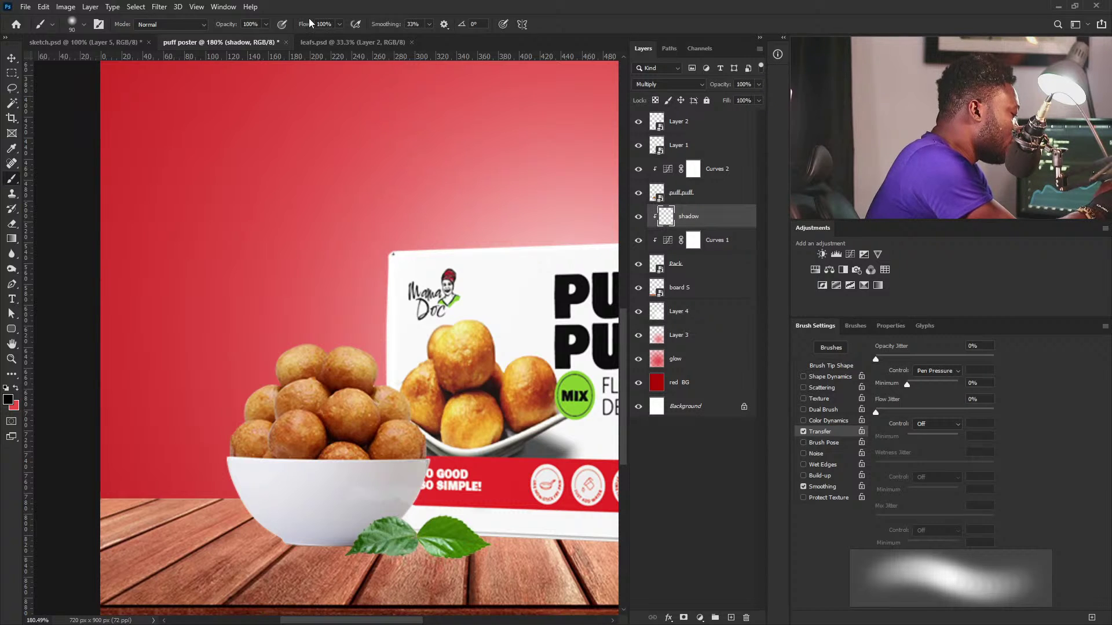
pyautogui.click(429, 24)
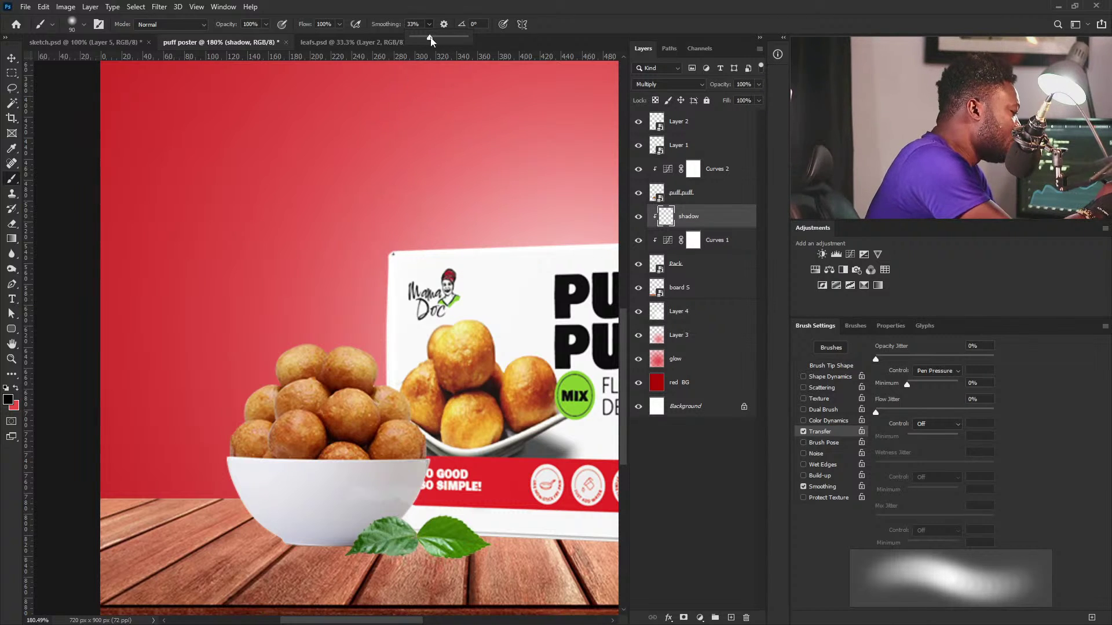
pyautogui.moveTo(419, 41); pyautogui.dragTo(411, 40)
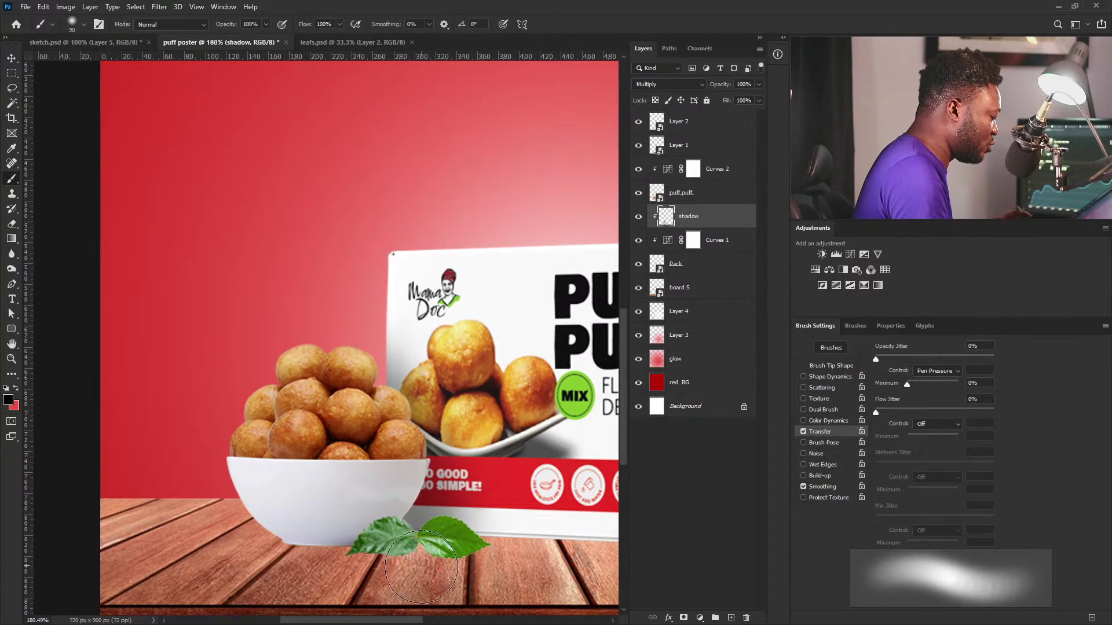
# Step: Paint soft shadows on the pack beside the bowl and around the leaves, varying the brush size between about 9 and 40 px
pyautogui.press('[')
pyautogui.press('[')
pyautogui.press('[')
pyautogui.press('[')
pyautogui.press('[')
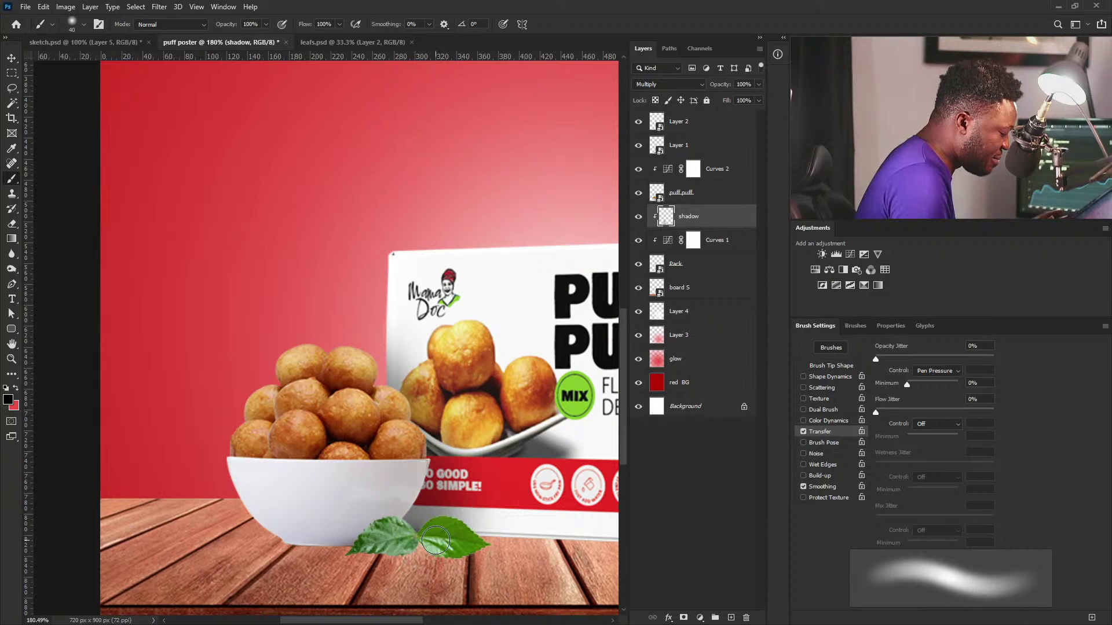
pyautogui.press('[')
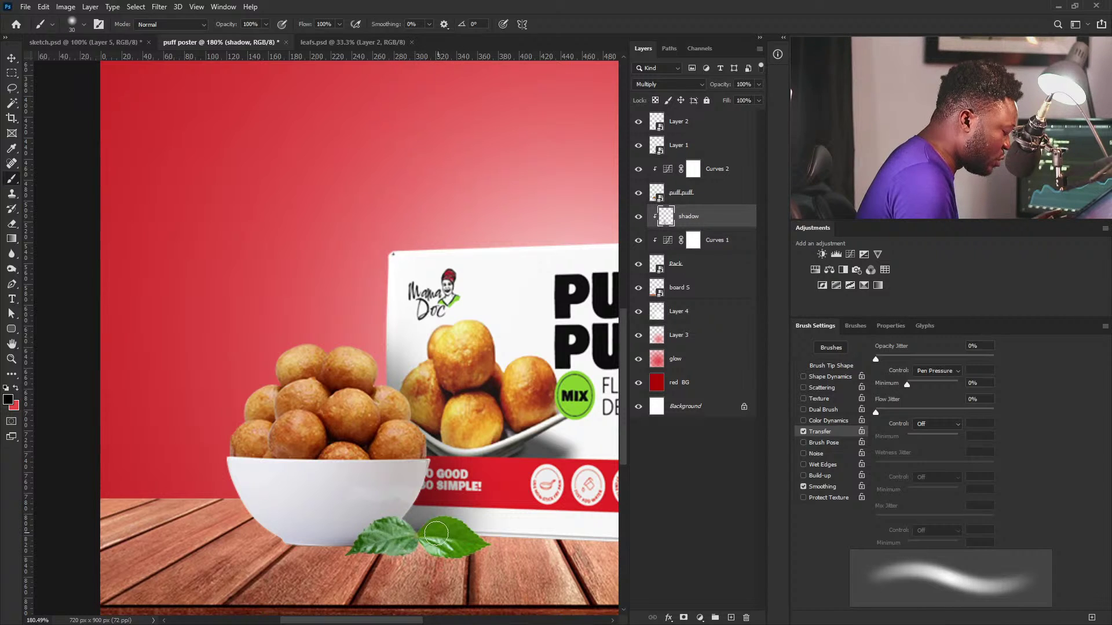
pyautogui.press(']')
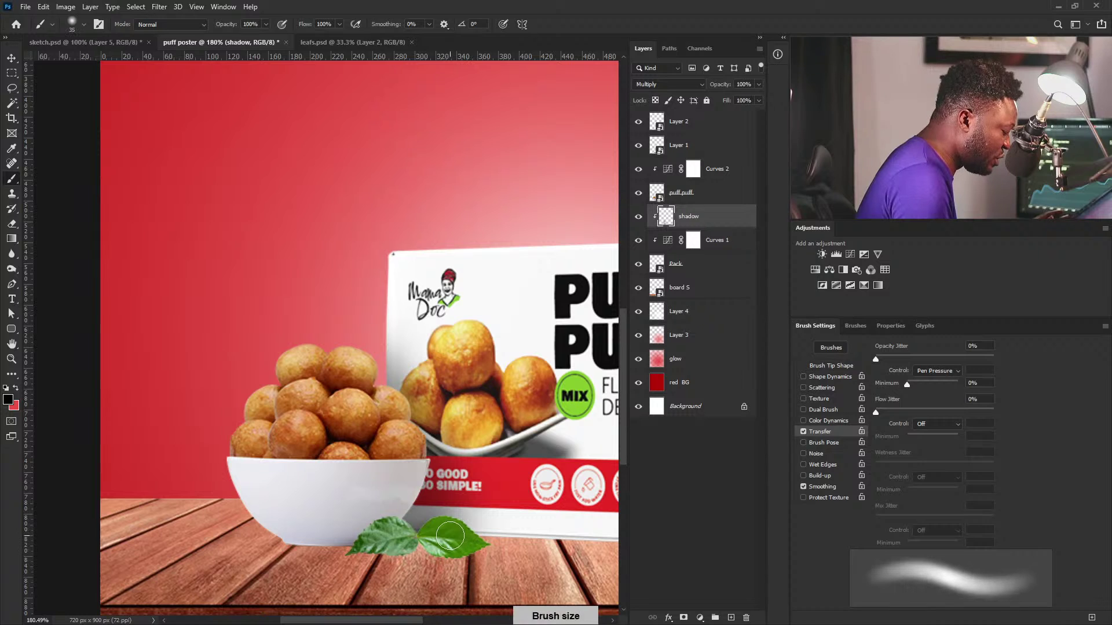
pyautogui.press('[')
pyautogui.press('[')
pyautogui.press('[')
pyautogui.press('[')
pyautogui.press('[')
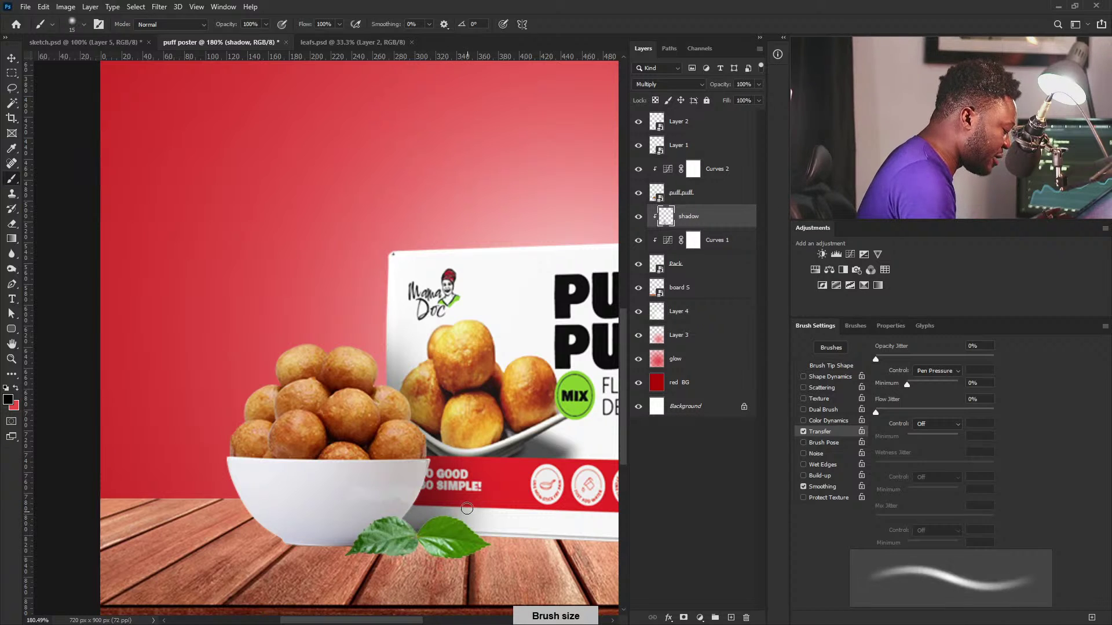
pyautogui.press('[')
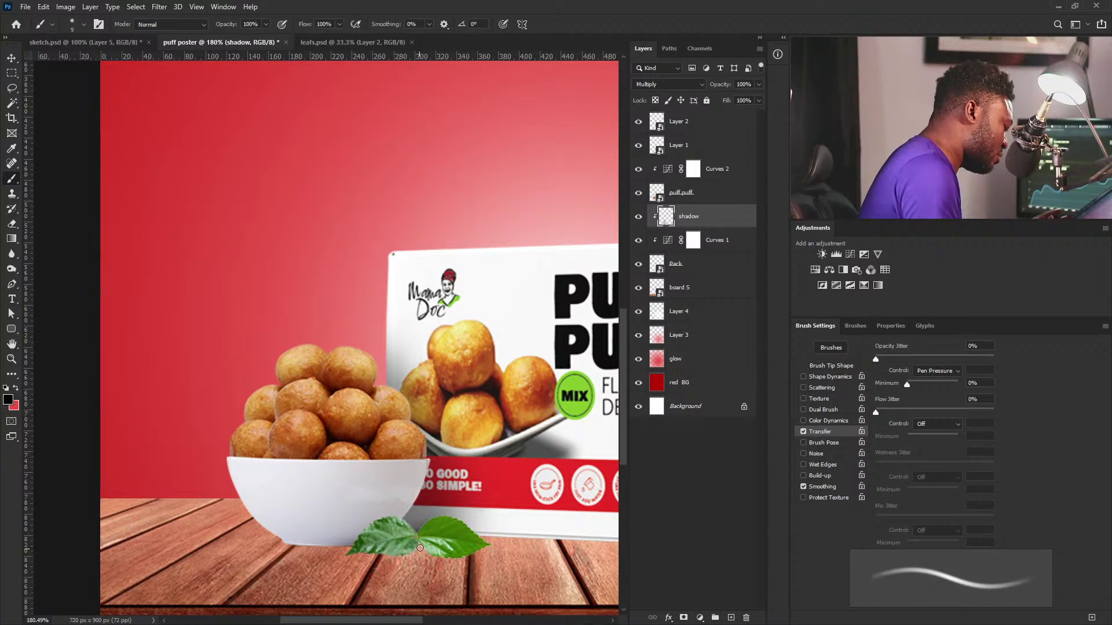
pyautogui.press(']')
pyautogui.press(']')
pyautogui.press(']')
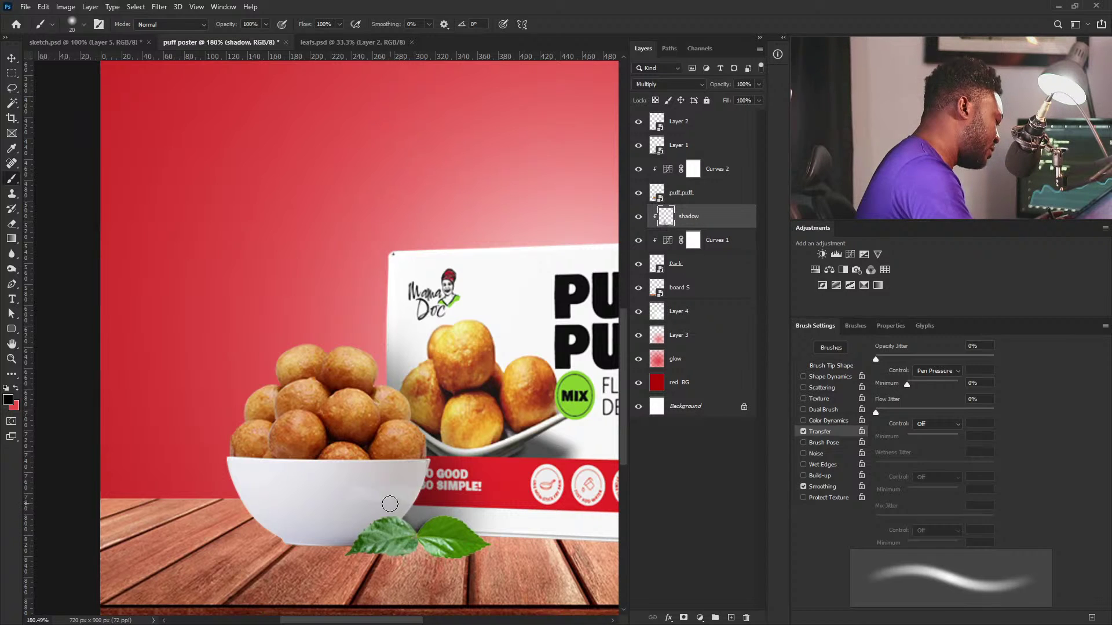
pyautogui.press(']')
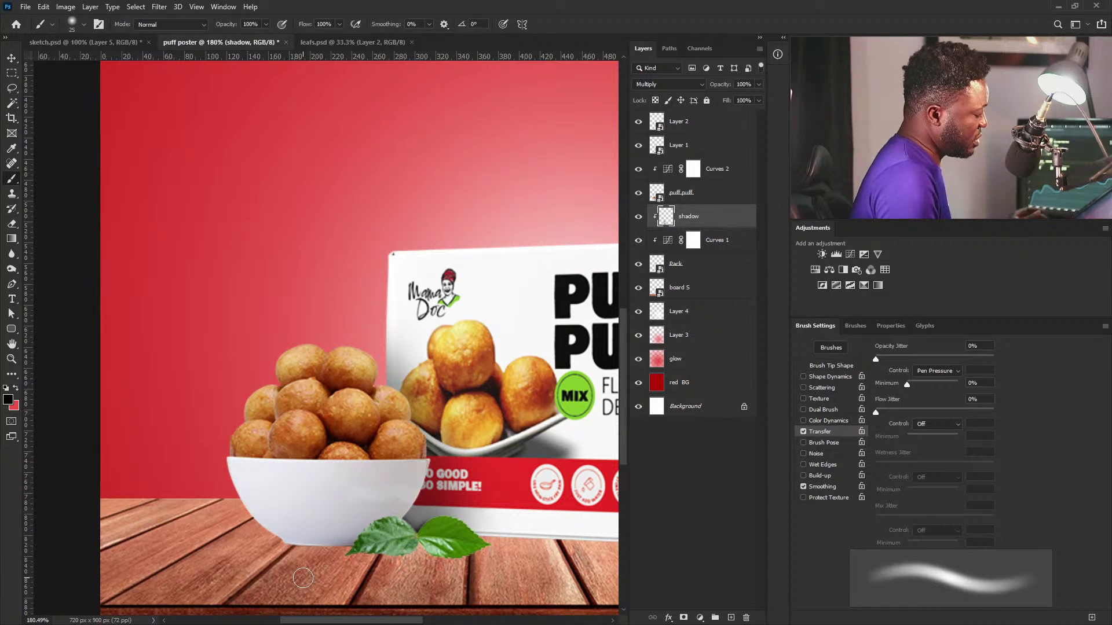
# Step: Add a new layer named "Shadow" above the bowl's Curves 2 adjustment and clip it to the puff puff bowl layer
pyautogui.moveTo(506, 442); pyautogui.dragTo(528, 484)
pyautogui.moveTo(404, 485); pyautogui.dragTo(482, 486)
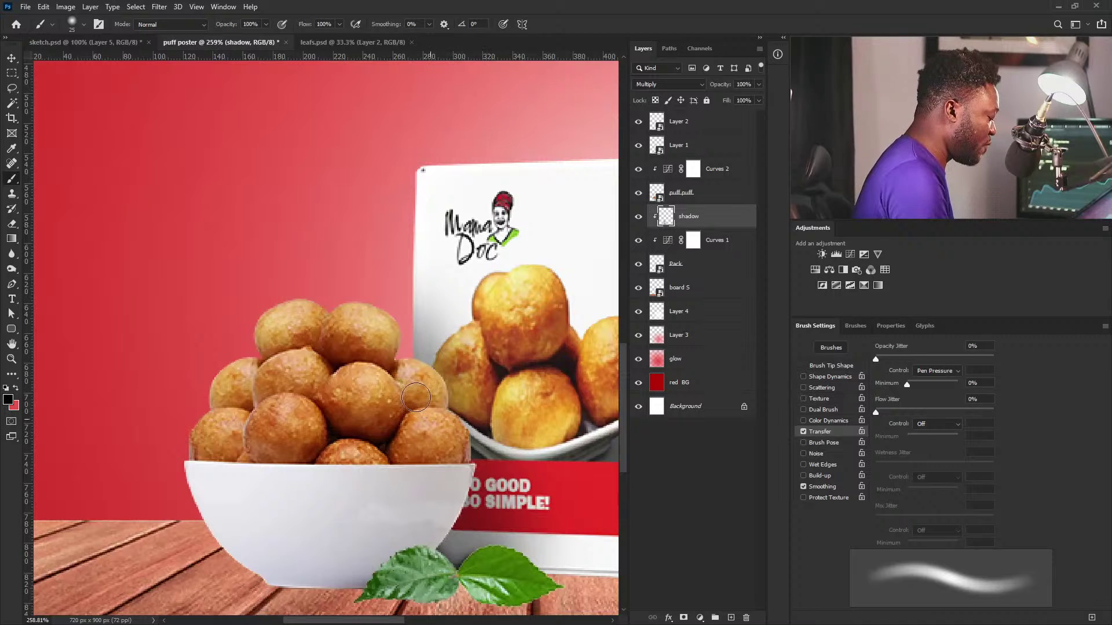
pyautogui.click(699, 198)
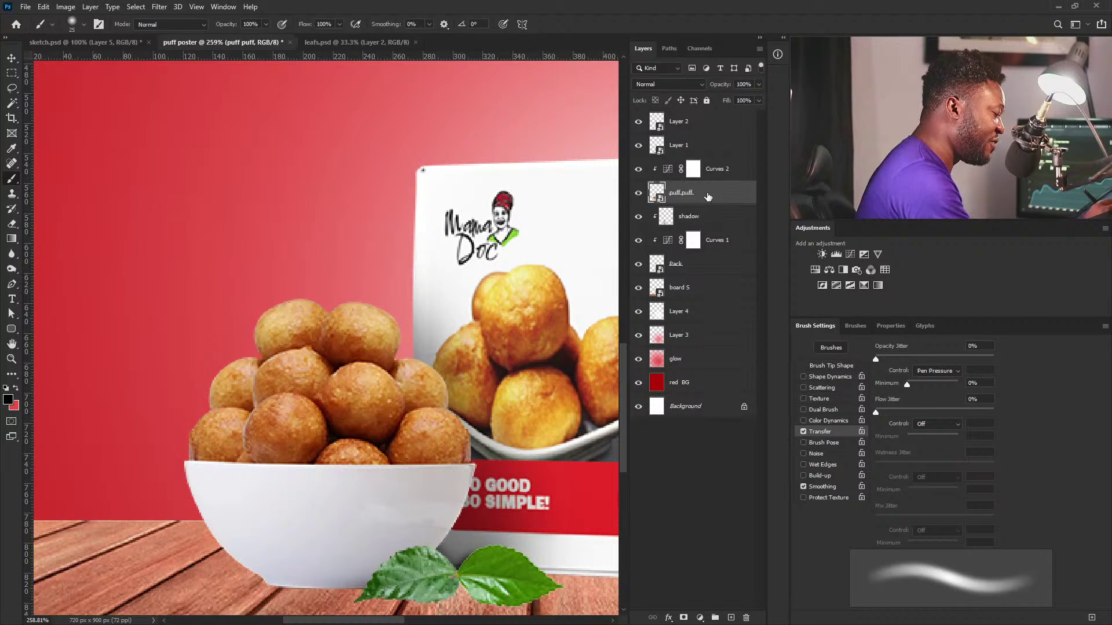
pyautogui.click(716, 168)
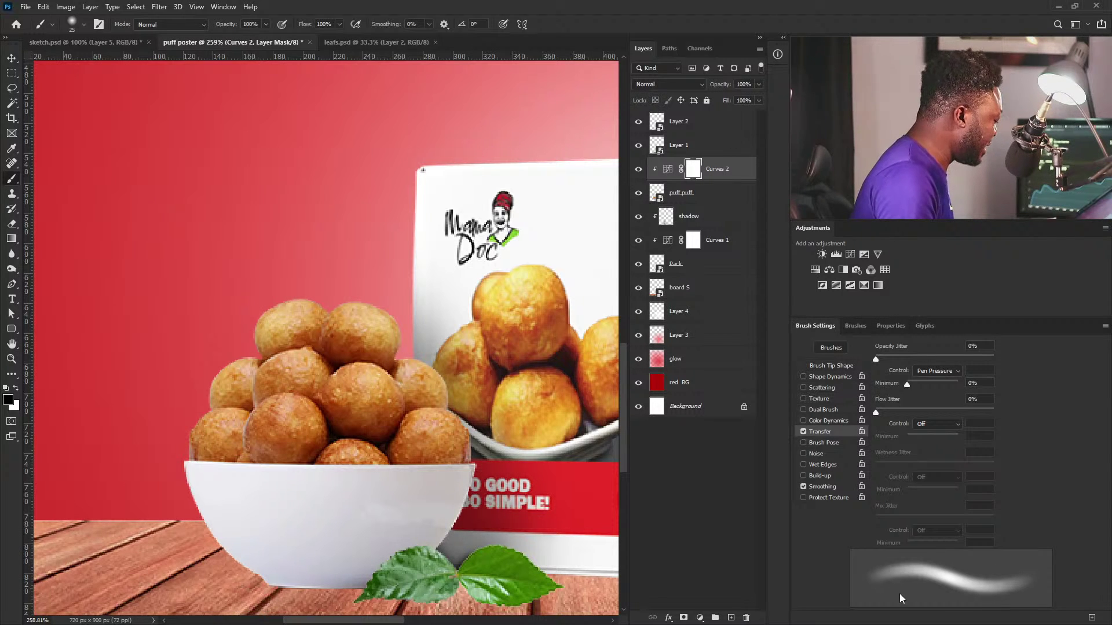
pyautogui.press('alt')
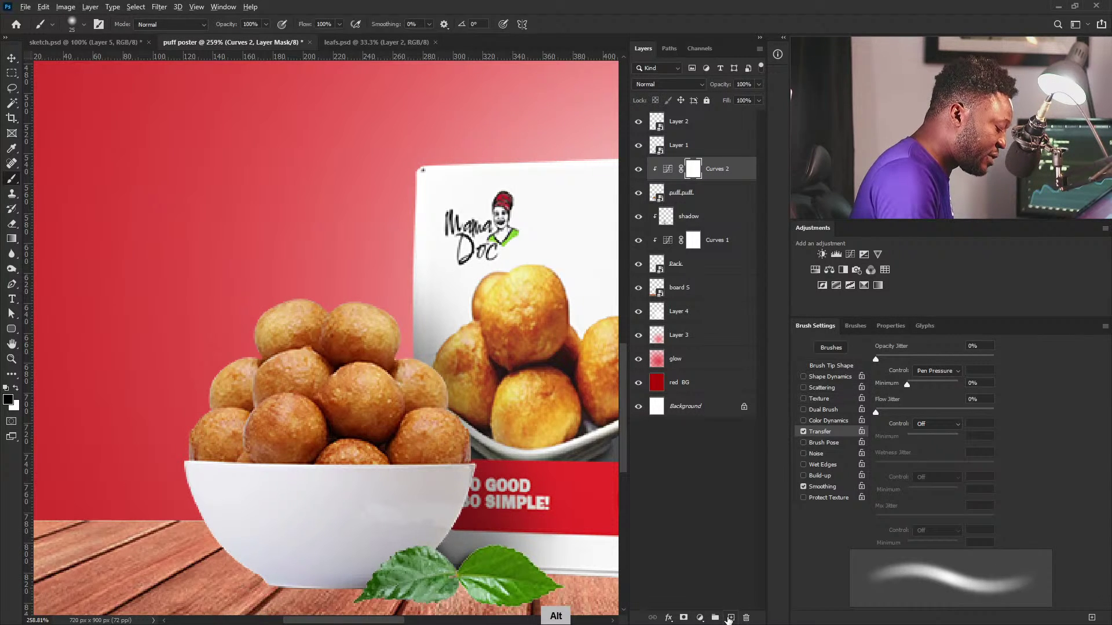
pyautogui.keyDown('alt'); pyautogui.click(729, 618); pyautogui.keyUp('alt')
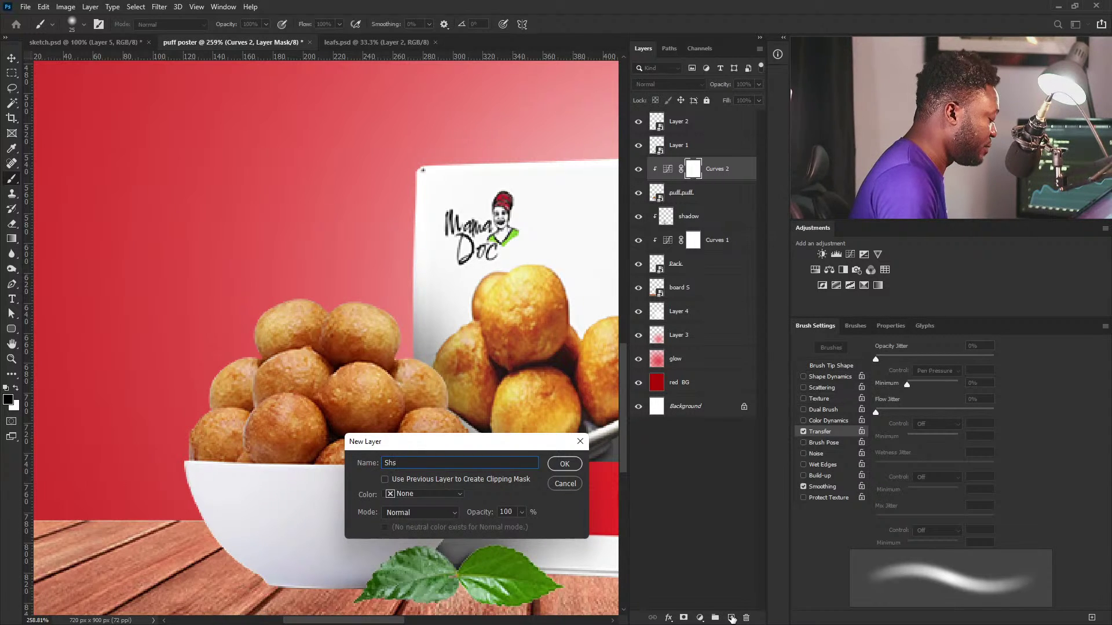
pyautogui.write('Shadow')
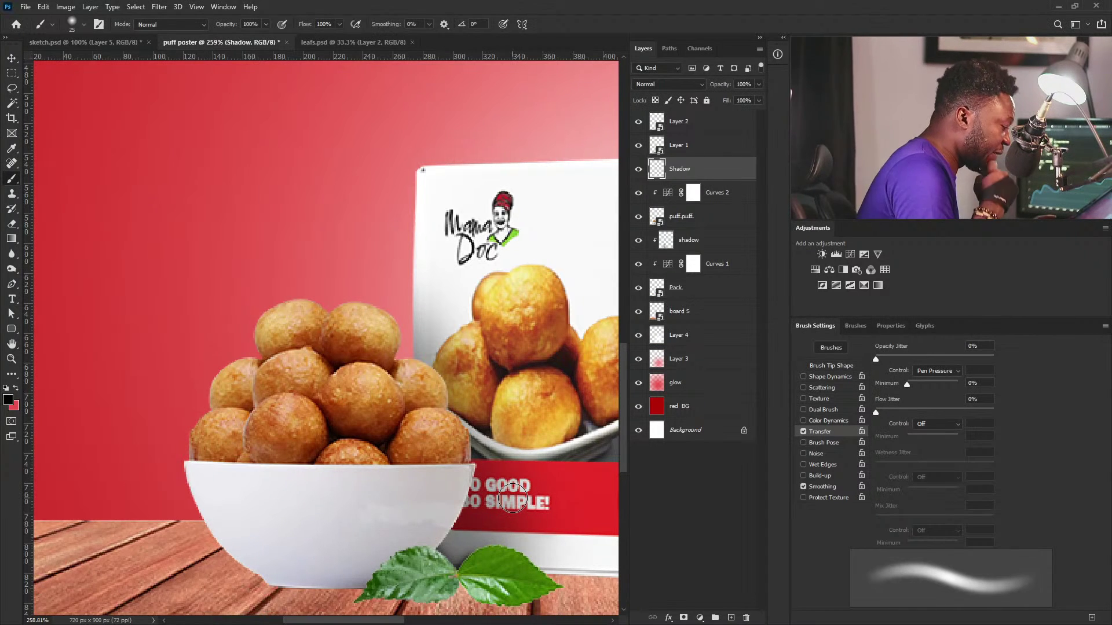
pyautogui.press('alt')
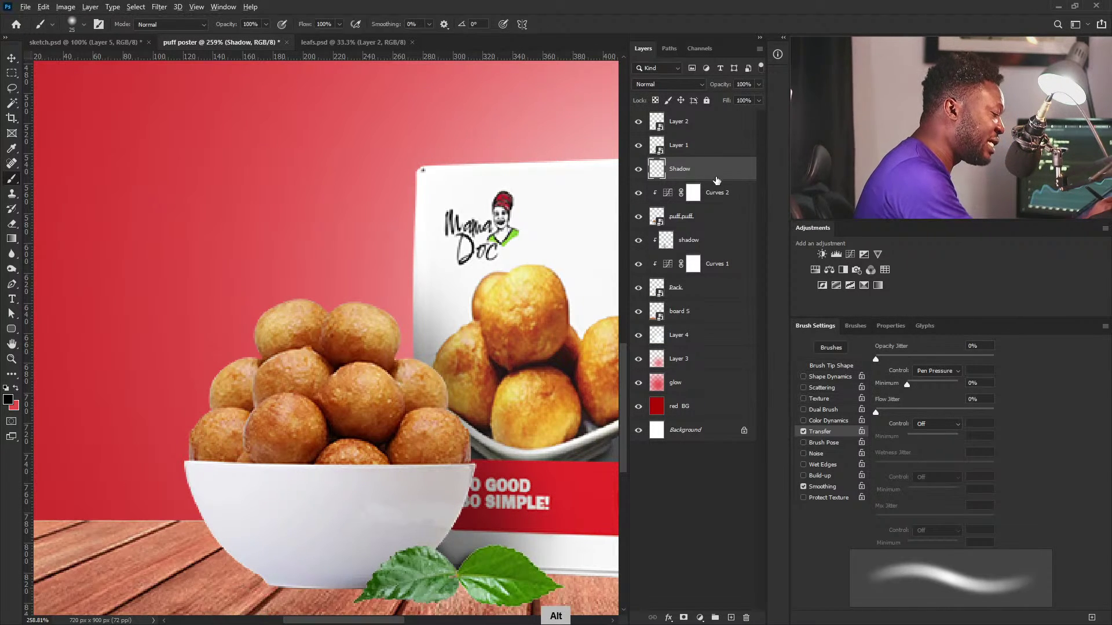
pyautogui.keyDown('alt'); pyautogui.click(718, 176); pyautogui.keyUp('alt')
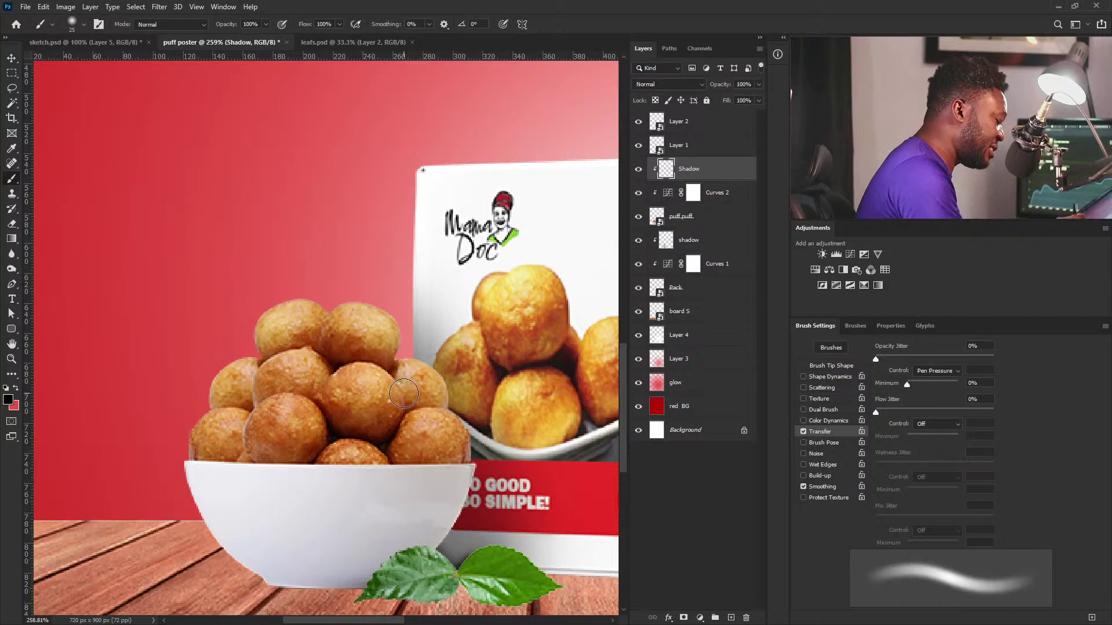
# Step: Enlarge the soft brush and set the bowl's Shadow layer to the Multiply blend mode
pyautogui.press(']')
pyautogui.press(']')
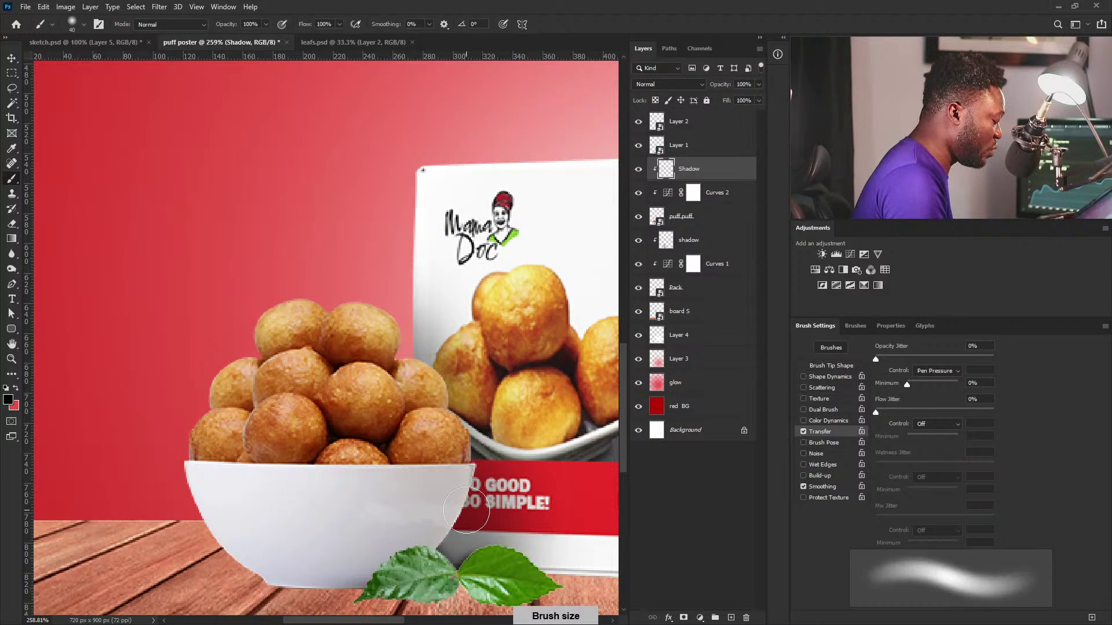
pyautogui.click(672, 84)
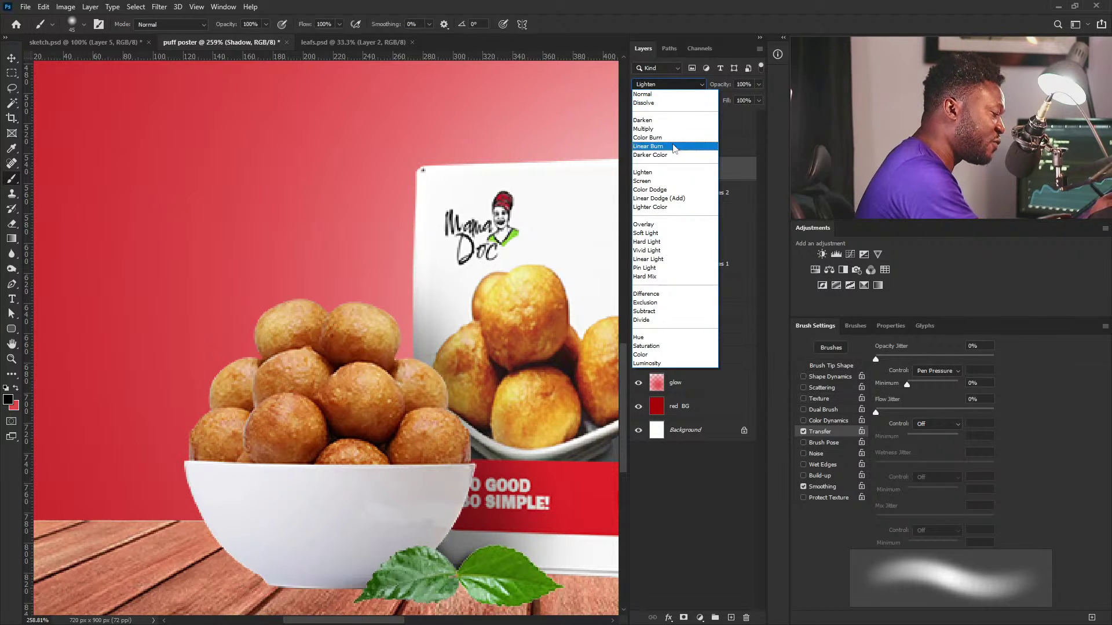
pyautogui.click(651, 131)
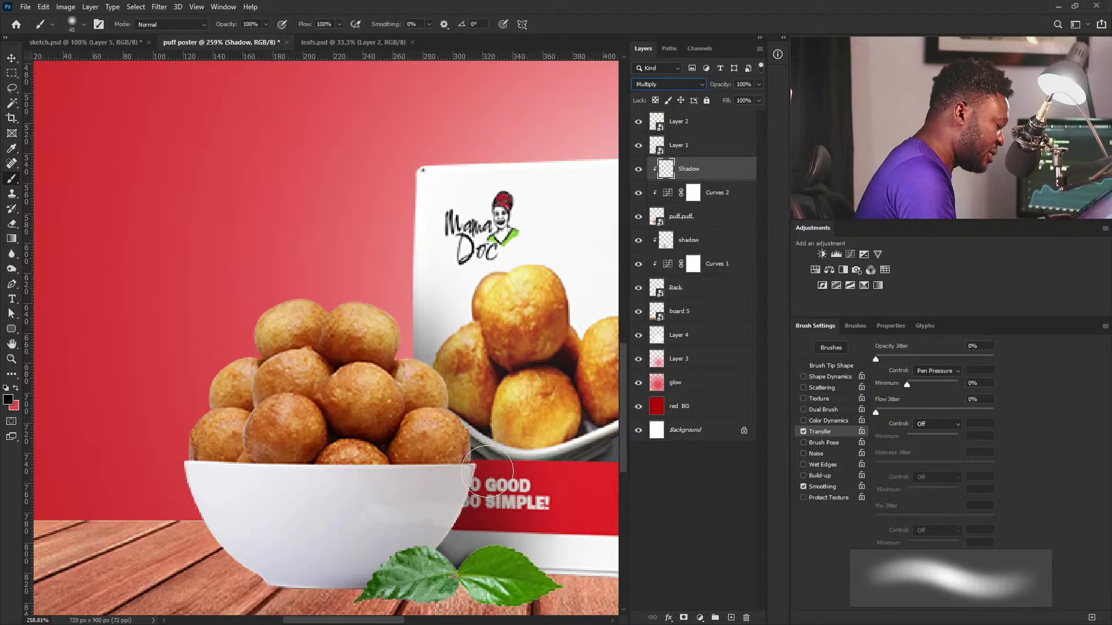
# Step: Paint soft shading on the bowl's edge facing the pack and behind the leaves, varying the brush between about 9 and 90 px
pyautogui.moveTo(484, 485); pyautogui.dragTo(462, 518)
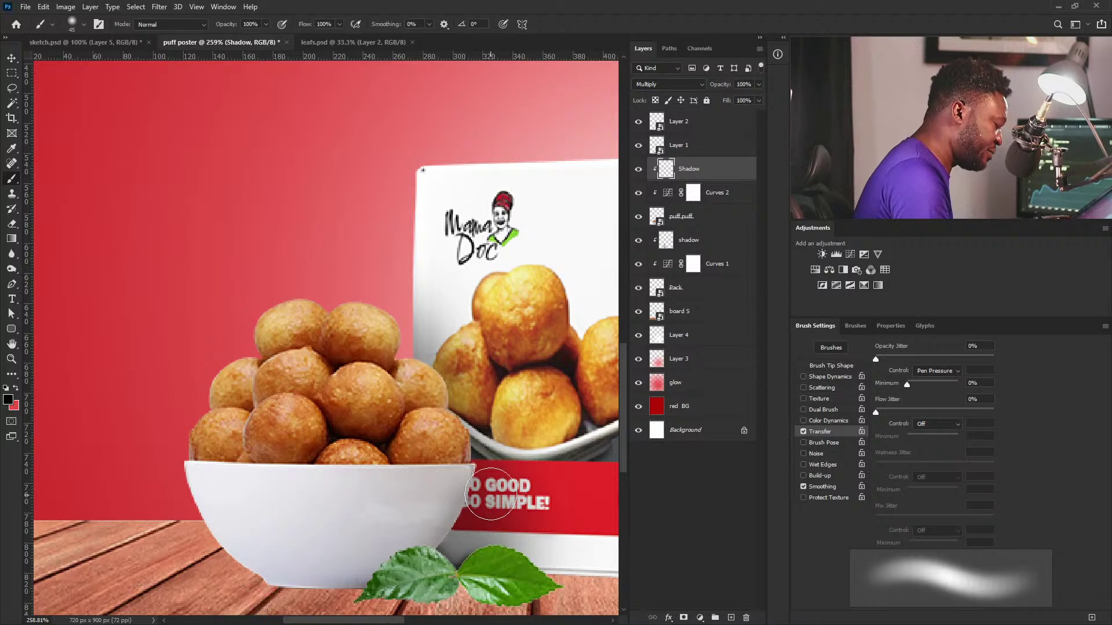
pyautogui.press(']')
pyautogui.press(']')
pyautogui.press(']')
pyautogui.press(']')
pyautogui.press(']')
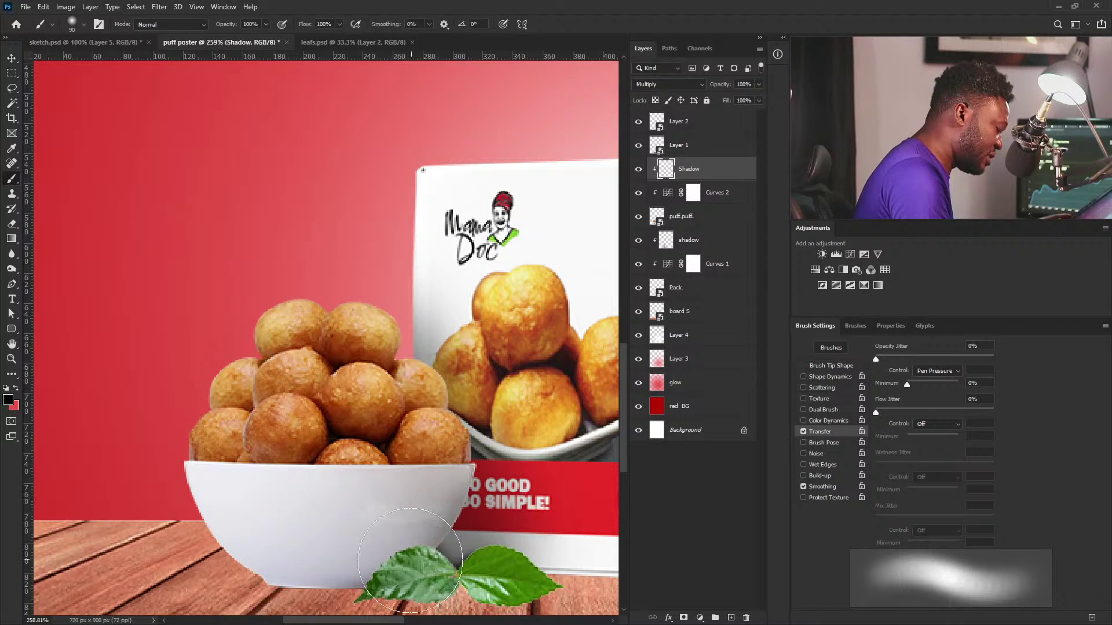
pyautogui.press('[')
pyautogui.press('[')
pyautogui.press('[')
pyautogui.press('[')
pyautogui.press('[')
pyautogui.press('[')
pyautogui.press('[')
pyautogui.press('[')
pyautogui.press('[')
pyautogui.press('[')
pyautogui.press('[')
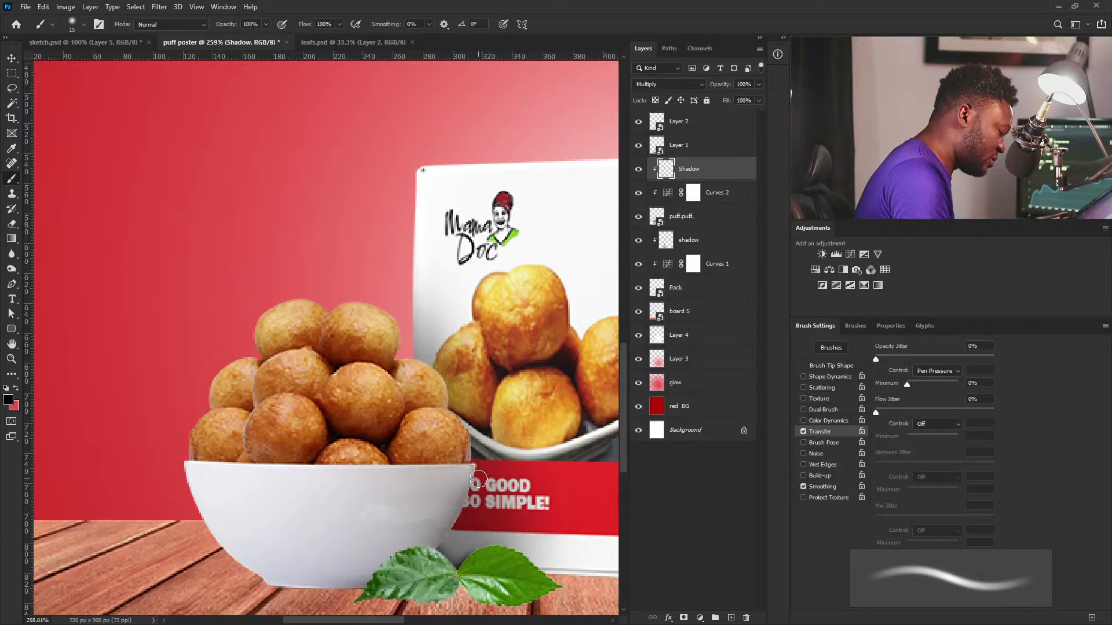
pyautogui.press('[')
pyautogui.press('[')
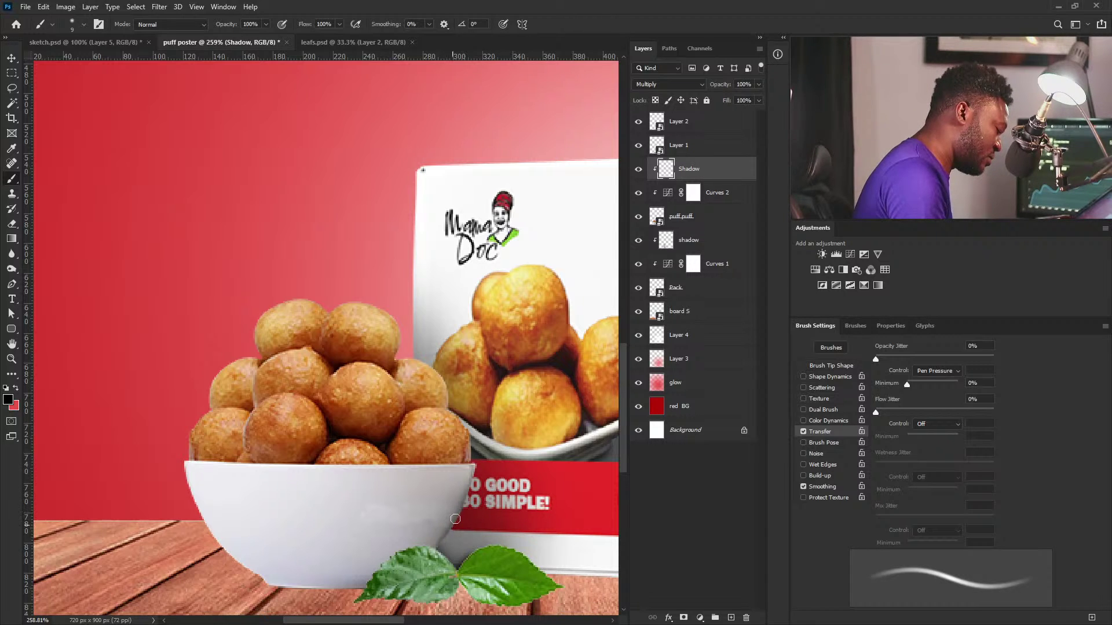
pyautogui.press(']')
pyautogui.press(']')
pyautogui.press(']')
pyautogui.press(']')
pyautogui.press(']')
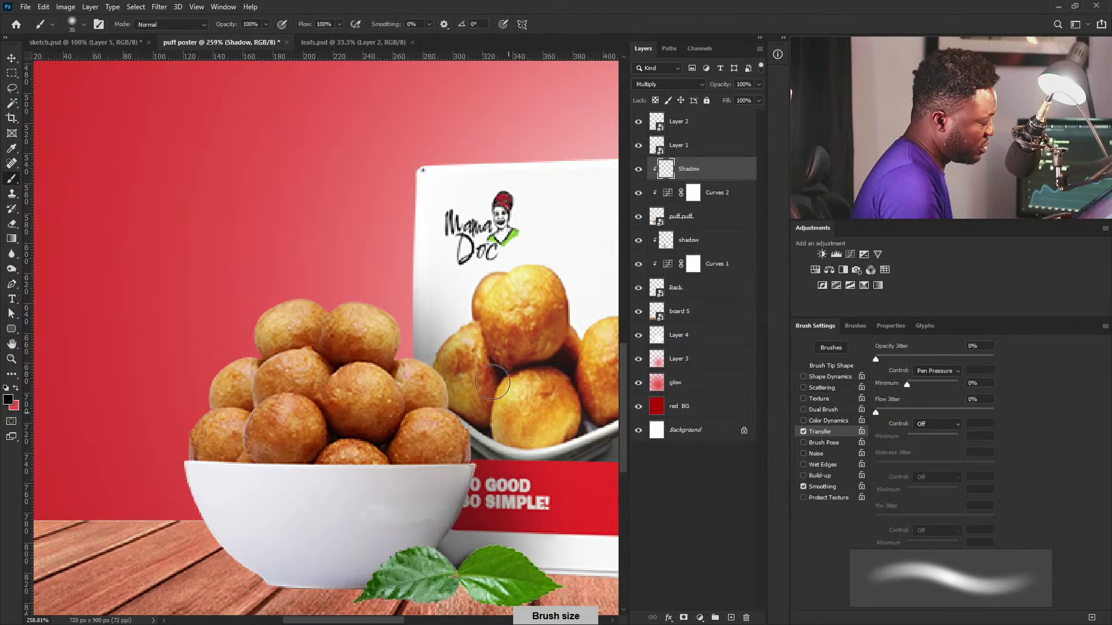
# Step: Soften the bowl's Shadow layer with a Gaussian Blur of 3.7 pixels radius
pyautogui.click(159, 7)
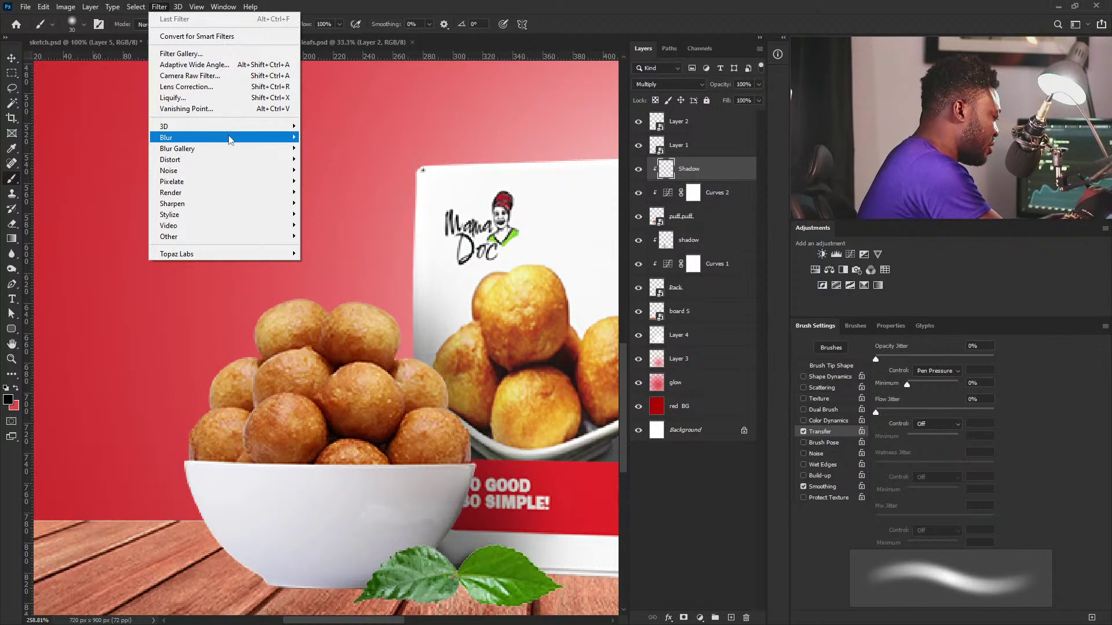
pyautogui.moveTo(238, 139)
pyautogui.click(331, 181)
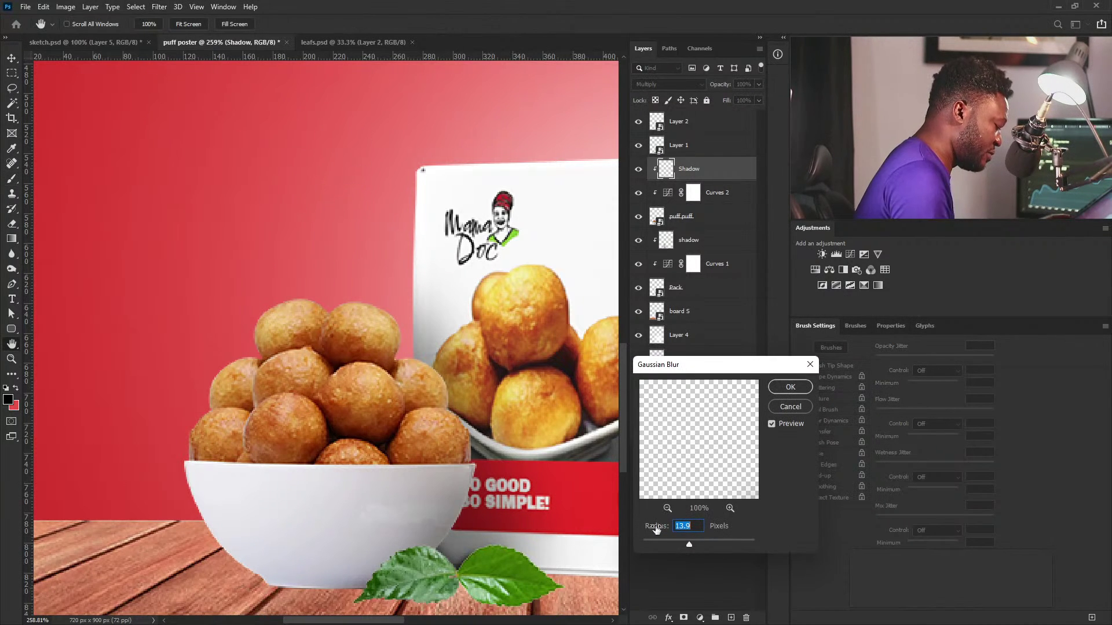
pyautogui.moveTo(689, 545); pyautogui.dragTo(666, 549)
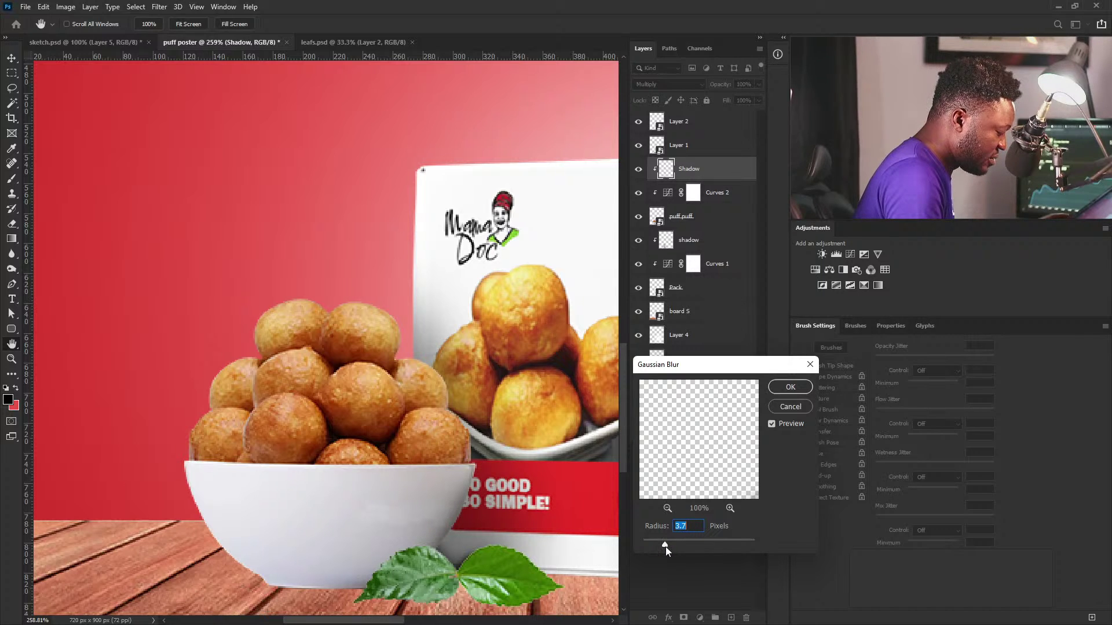
pyautogui.click(791, 386)
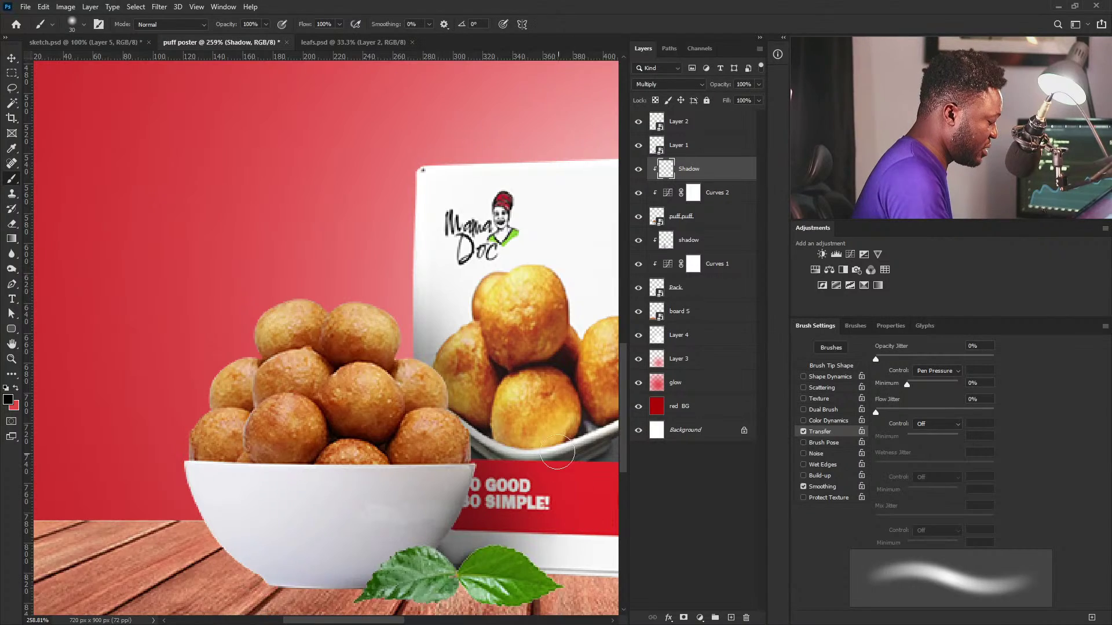
# Step: Prepare the Eraser with a soft round 45 px tip at 0% hardness for cleaning up the bowl's shading
pyautogui.moveTo(496, 577)
pyautogui.mouseDown()
pyautogui.moveTo(429, 621)
pyautogui.moveTo(442, 555)
pyautogui.moveTo(468, 548)
pyautogui.moveTo(517, 499)
pyautogui.mouseUp()
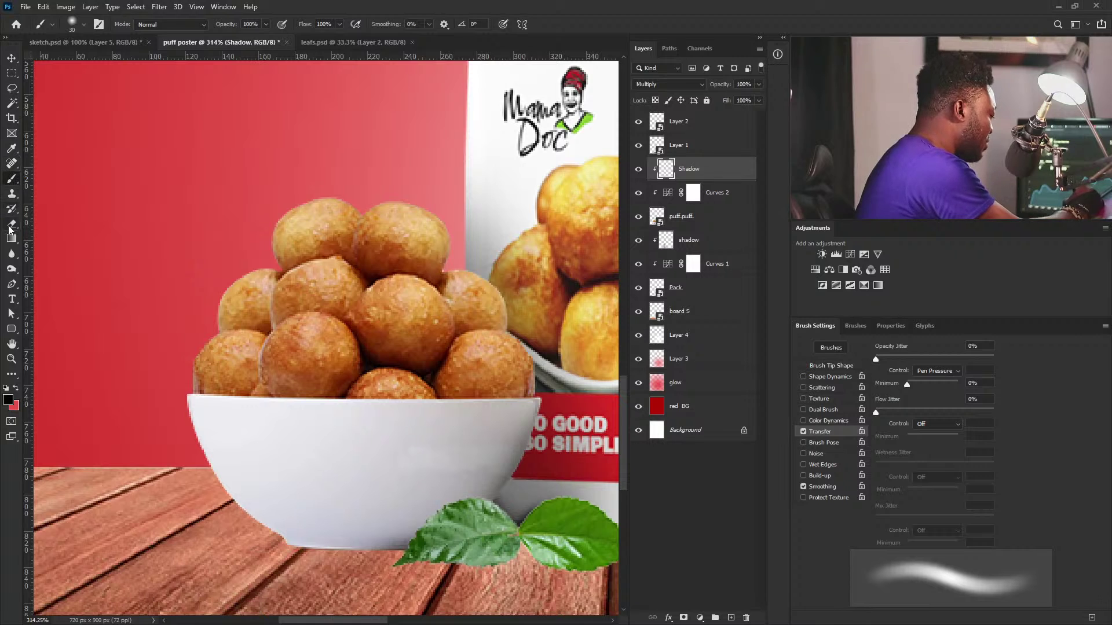
pyautogui.press('e')
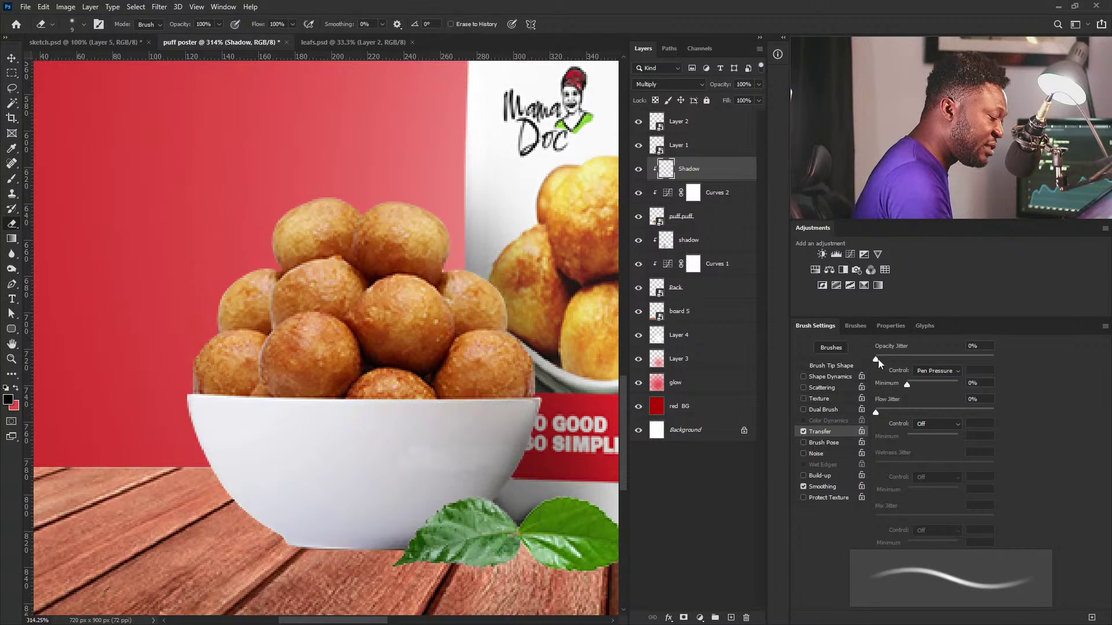
pyautogui.click(838, 366)
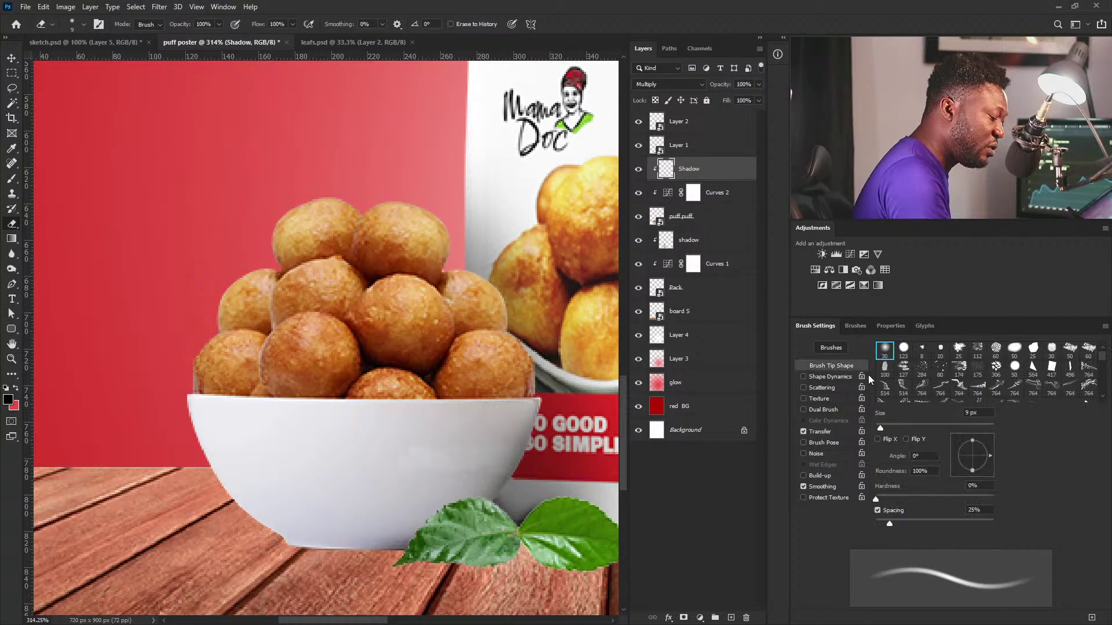
pyautogui.press(']')
pyautogui.press(']')
pyautogui.press(']')
pyautogui.press(']')
pyautogui.press(']')
pyautogui.press(']')
pyautogui.press(']')
pyautogui.press(']')
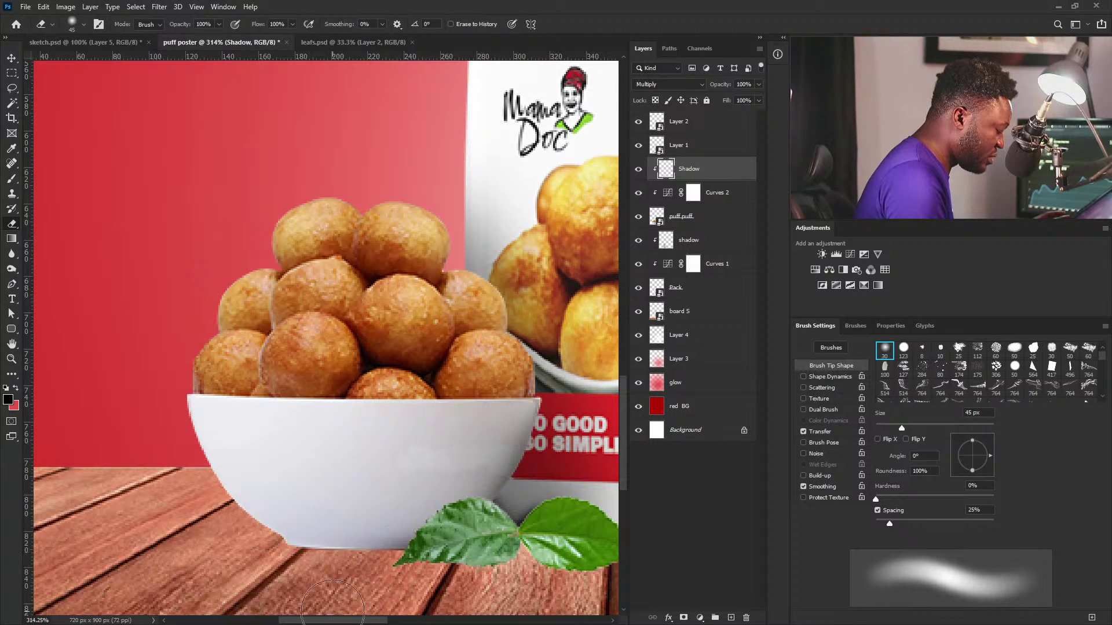
# Step: Add a new unclipped layer named "shadow" above the bowl's clipped Shadow layer and below the leaves
pyautogui.click(703, 147)
pyautogui.click(703, 172)
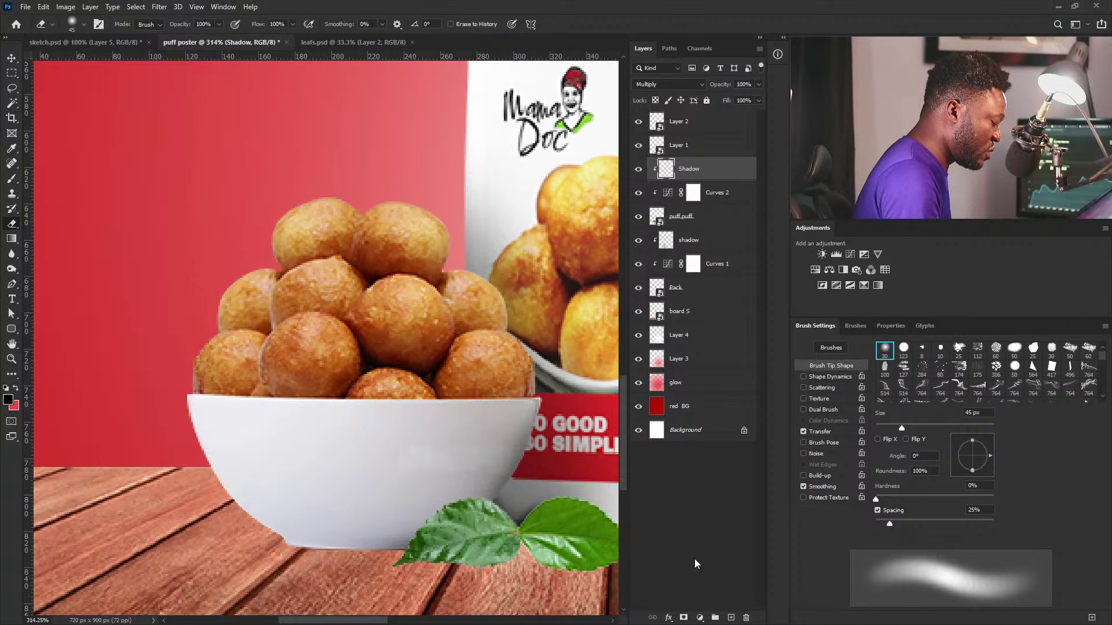
pyautogui.hscroll(3, 569, 547)
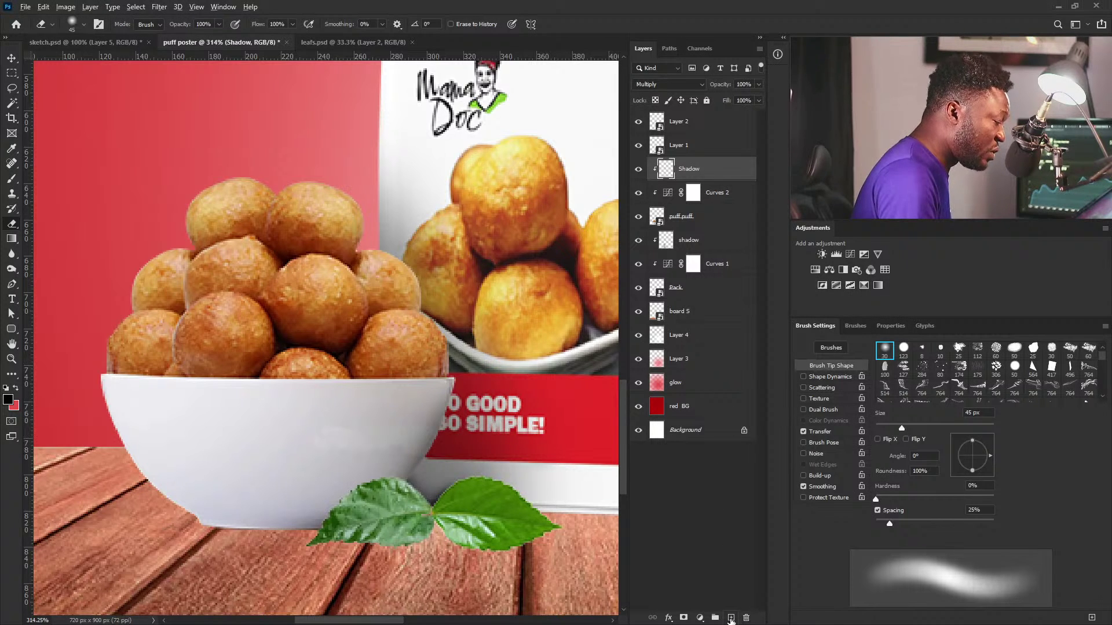
pyautogui.keyDown('alt'); pyautogui.click(731, 618); pyautogui.keyUp('alt')
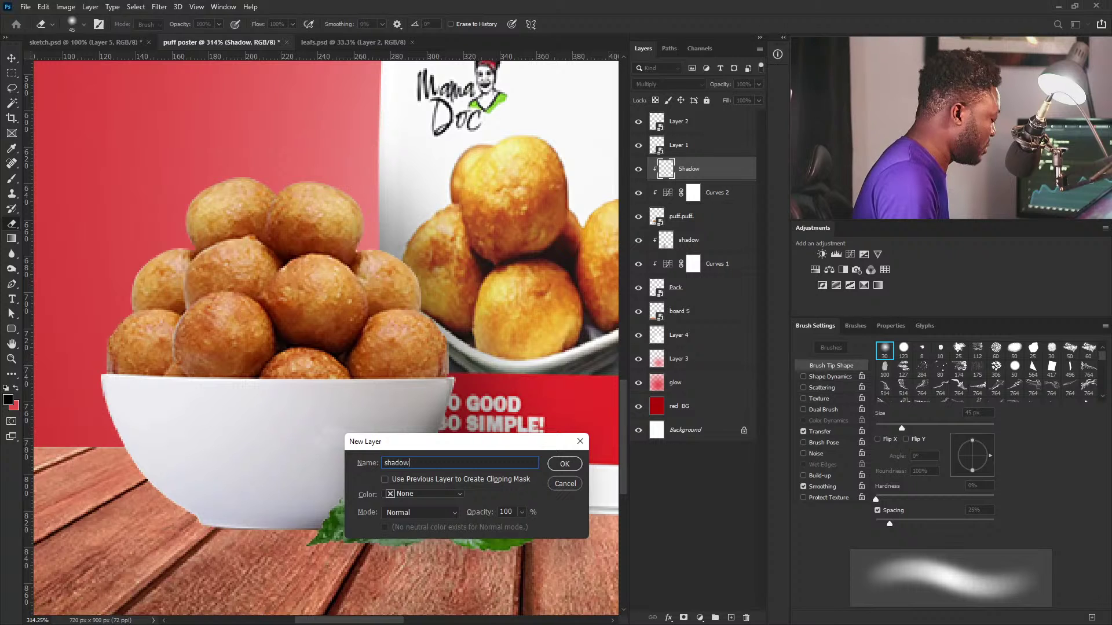
pyautogui.click(573, 464)
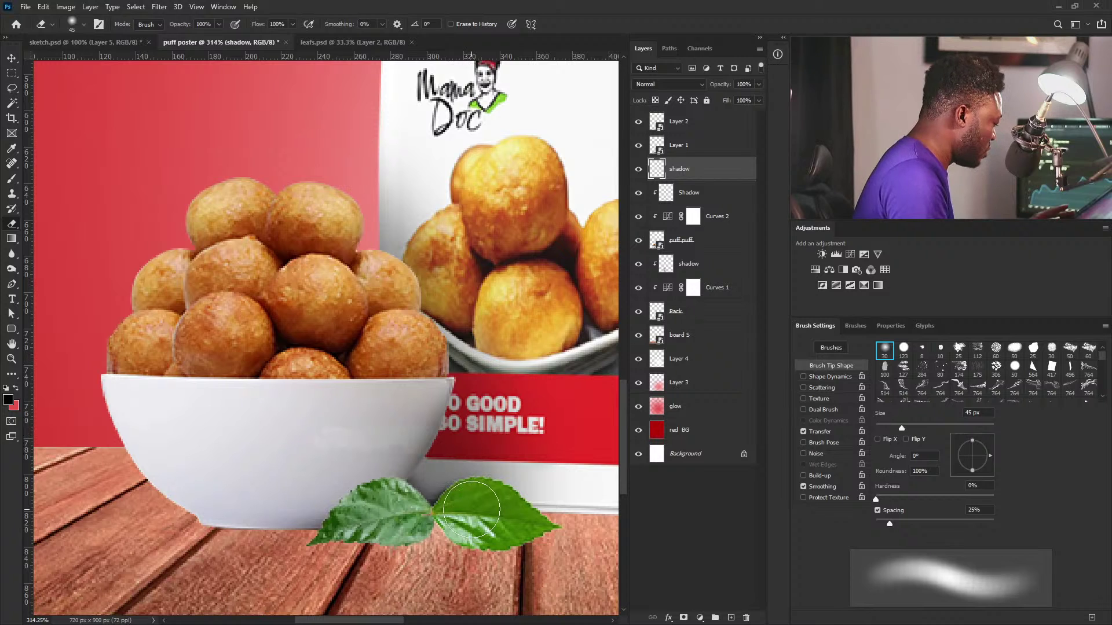
# Step: Switch back to the Brush with a soft 15 px tip for painting the leaves' contact shadow
pyautogui.press('[')
pyautogui.press('[')
pyautogui.press('[')
pyautogui.press('[')
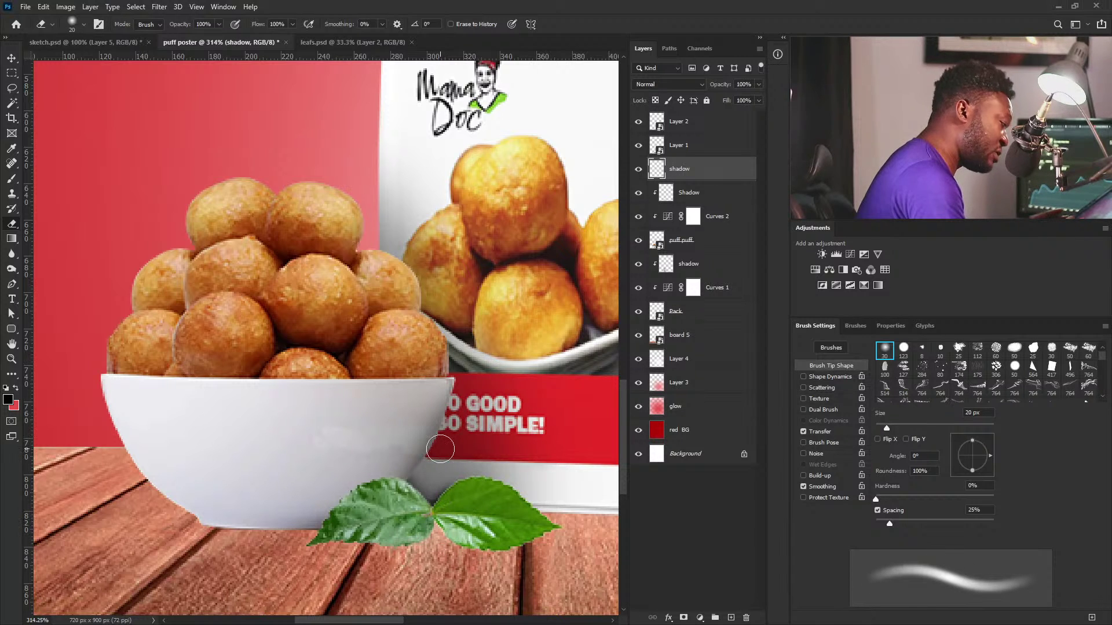
pyautogui.click(11, 178)
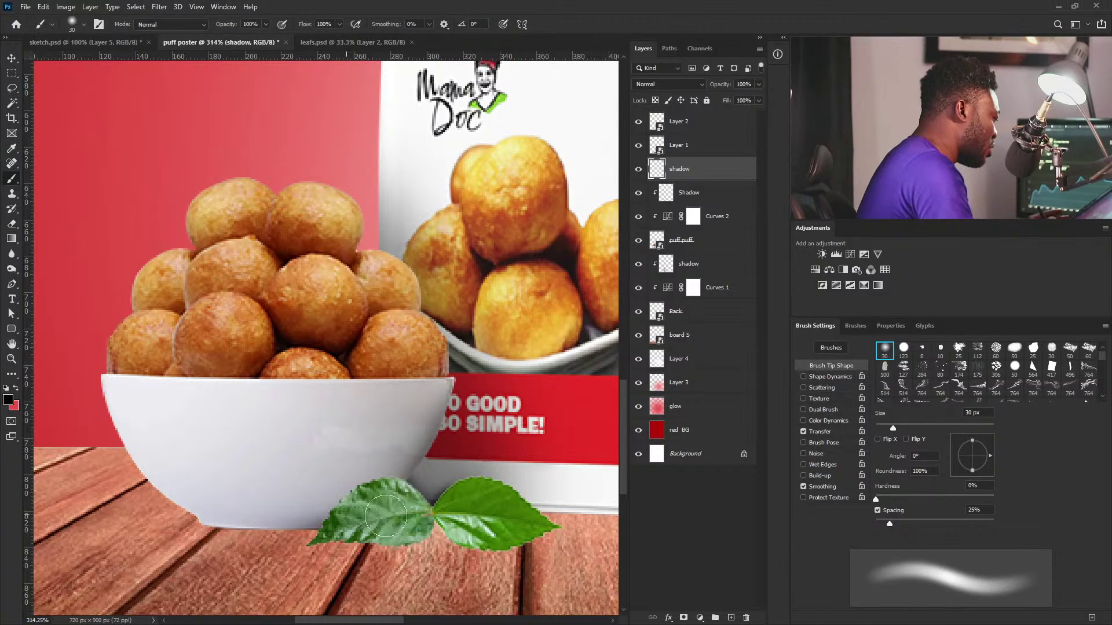
pyautogui.press('[')
pyautogui.press('[')
pyautogui.press('[')
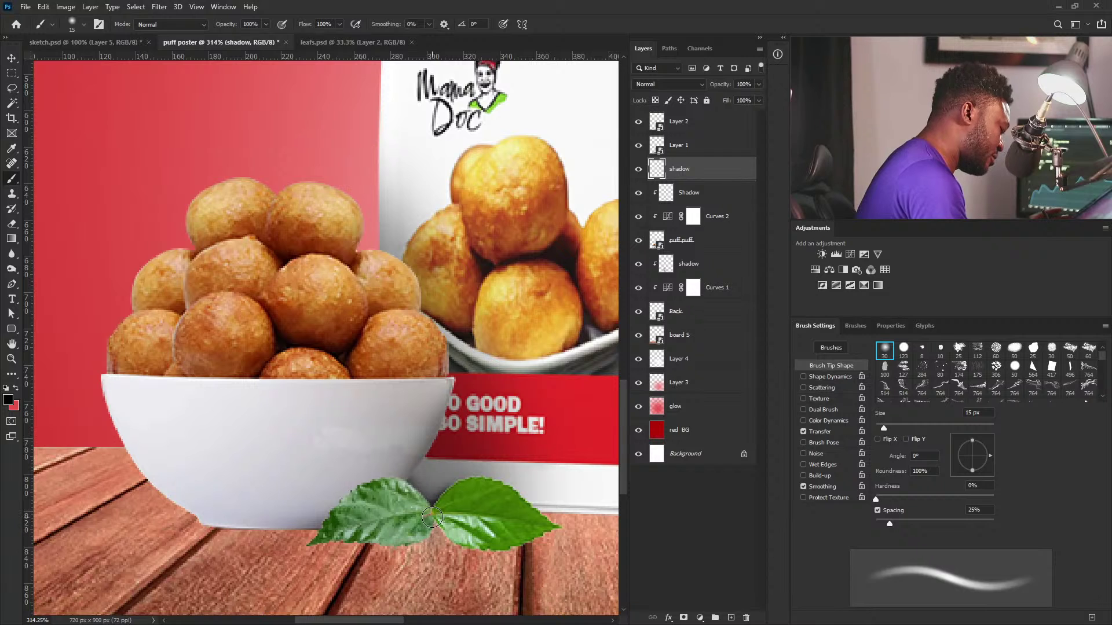
# Step: Undo the last stroke on the leaves' shadow layer and set the soft brush to 10 px
pyautogui.hotkey('ctrl', 'z')
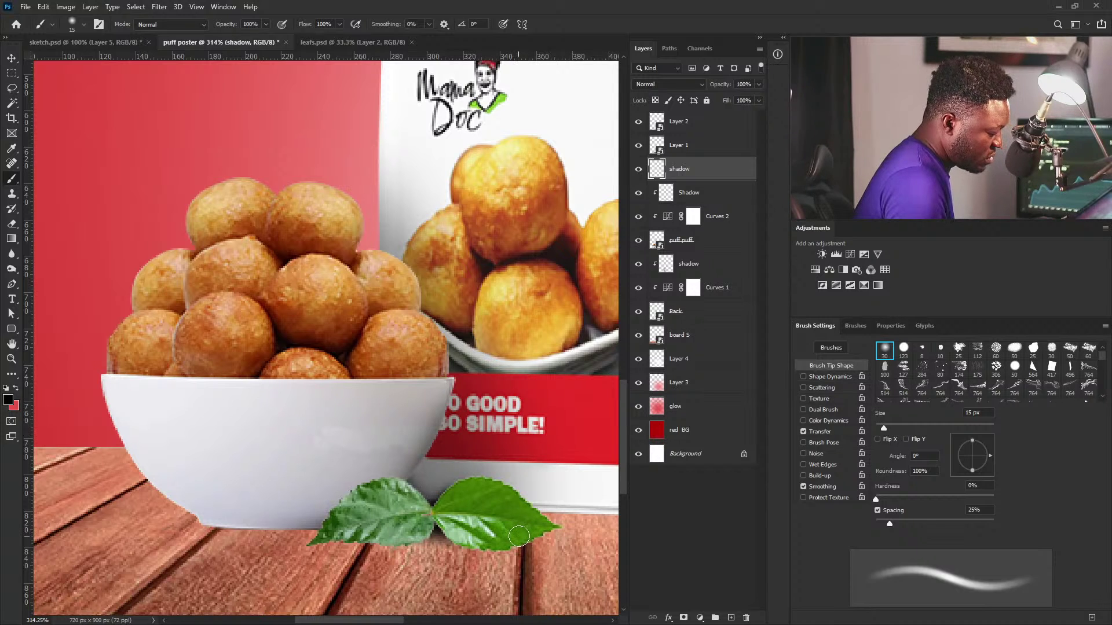
pyautogui.press('[')
pyautogui.press('[')
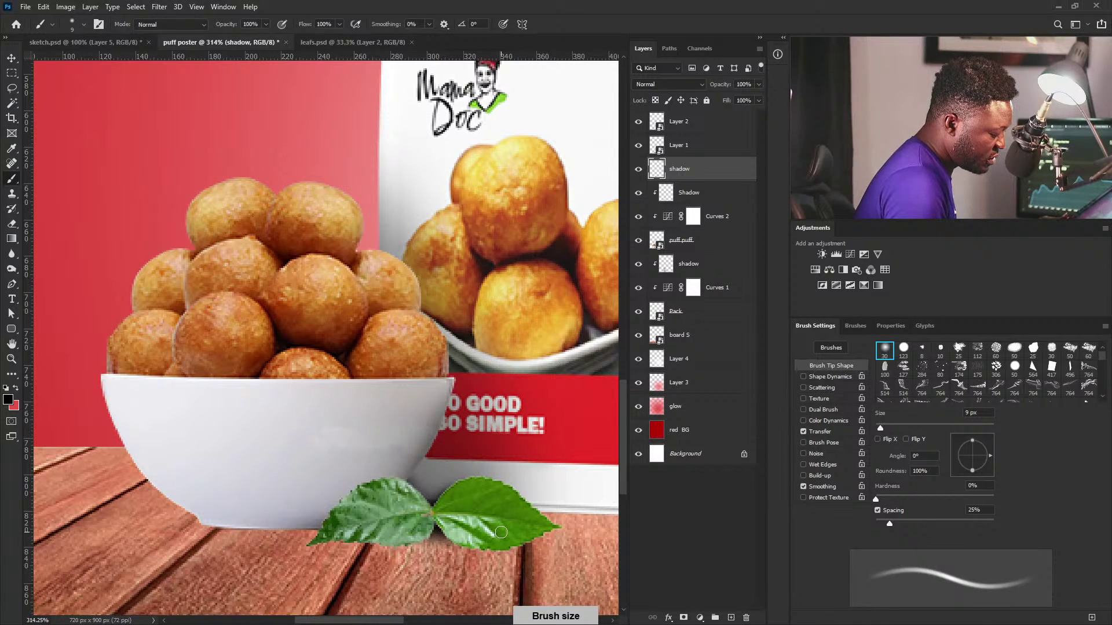
pyautogui.press('[')
pyautogui.press('[')
pyautogui.press('[')
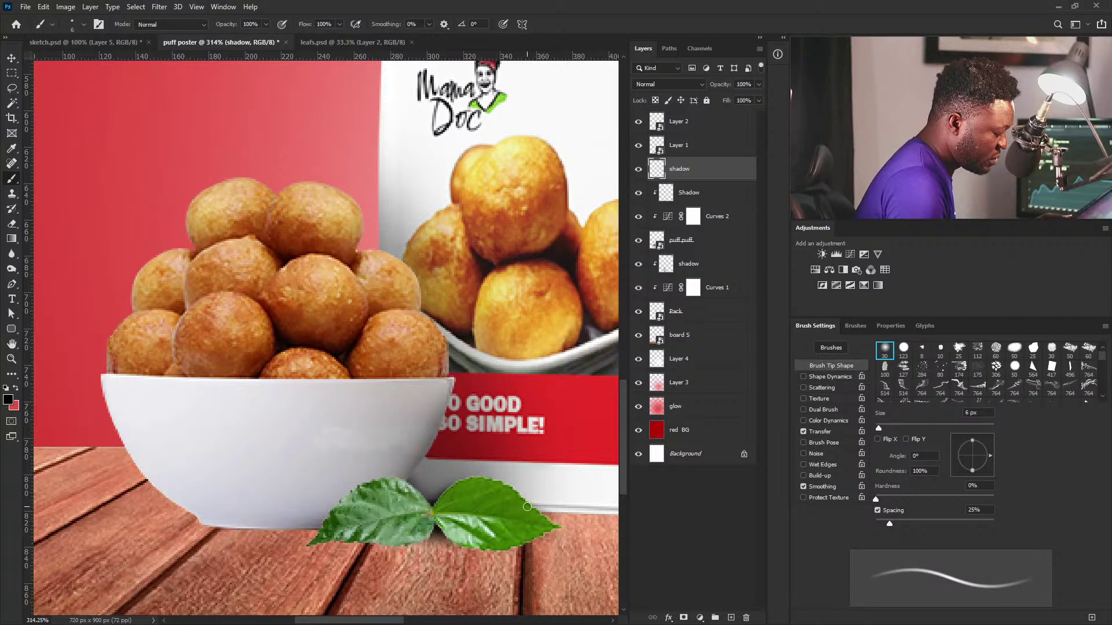
pyautogui.press('[')
pyautogui.press('[')
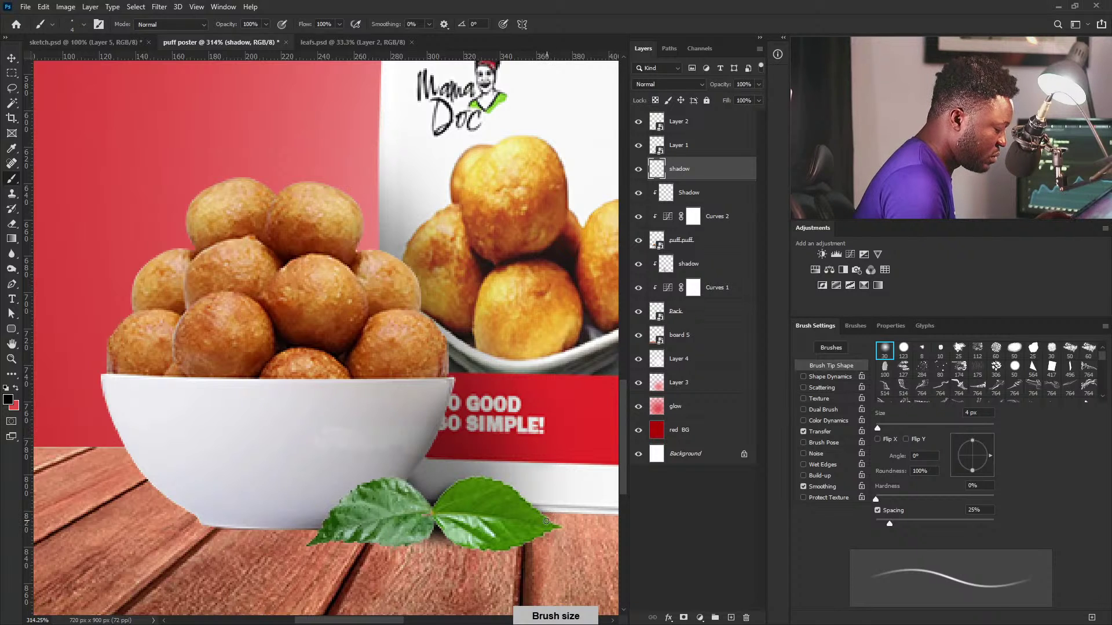
pyautogui.press(']')
pyautogui.press(']')
pyautogui.press(']')
pyautogui.press(']')
pyautogui.press(']')
pyautogui.press(']')
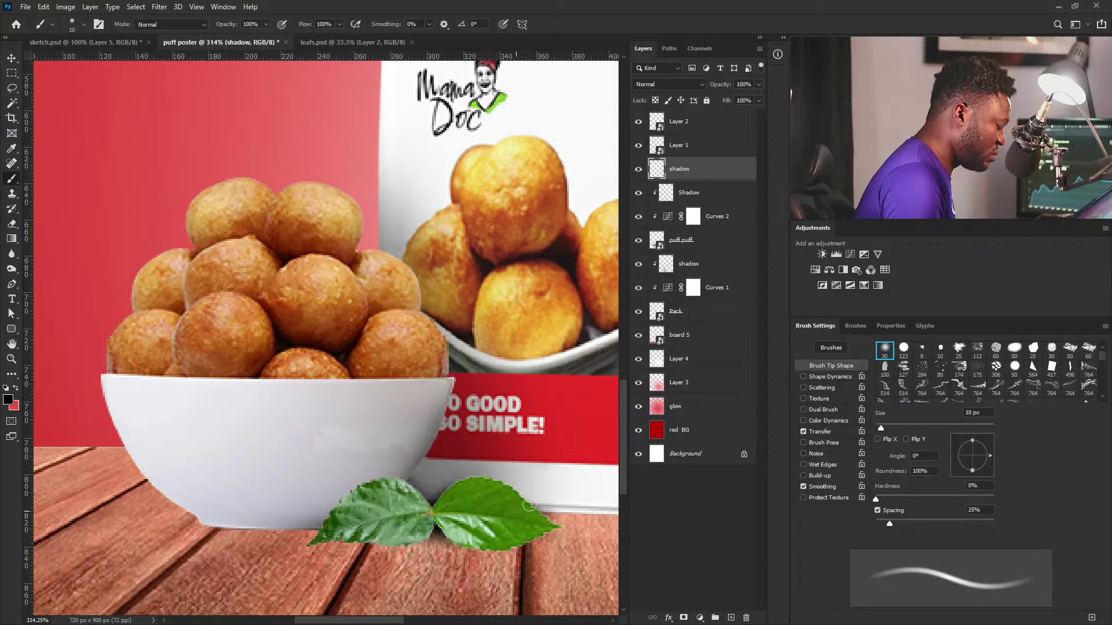
# Step: Set the leaves' shadow layer to Multiply blending and enlarge the soft brush to 25 px
pyautogui.click(668, 84)
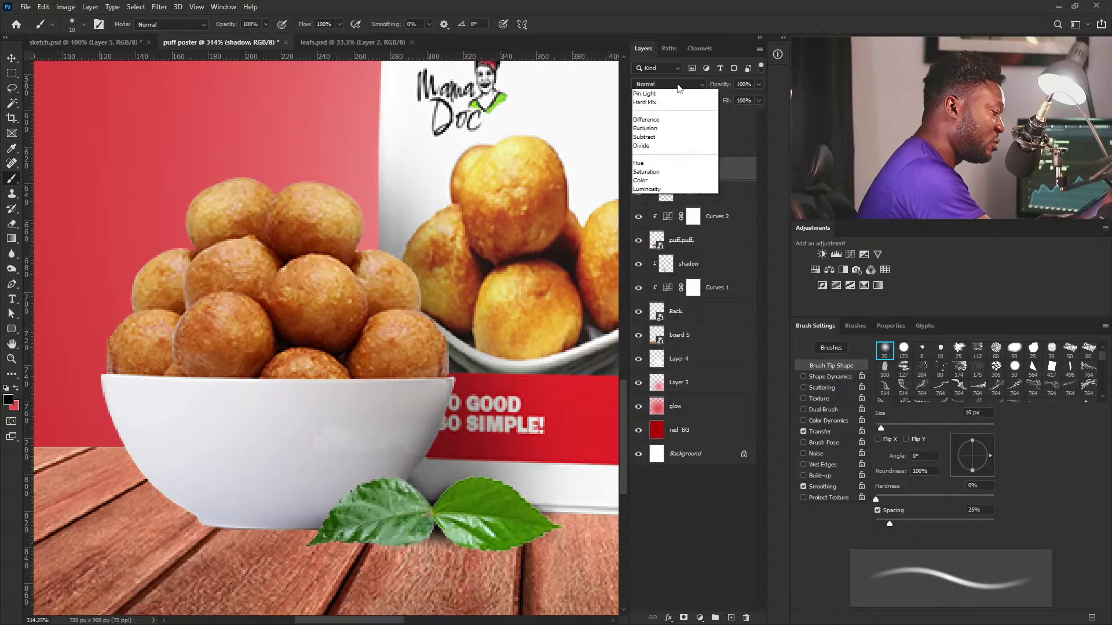
pyautogui.click(666, 119)
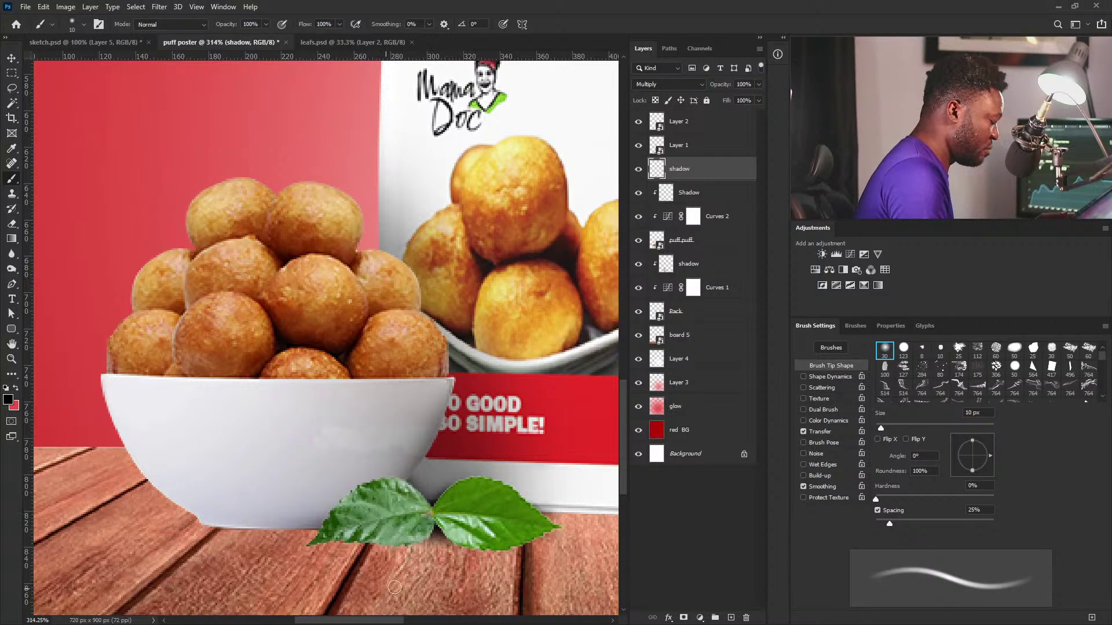
pyautogui.moveTo(552, 499); pyautogui.dragTo(502, 482)
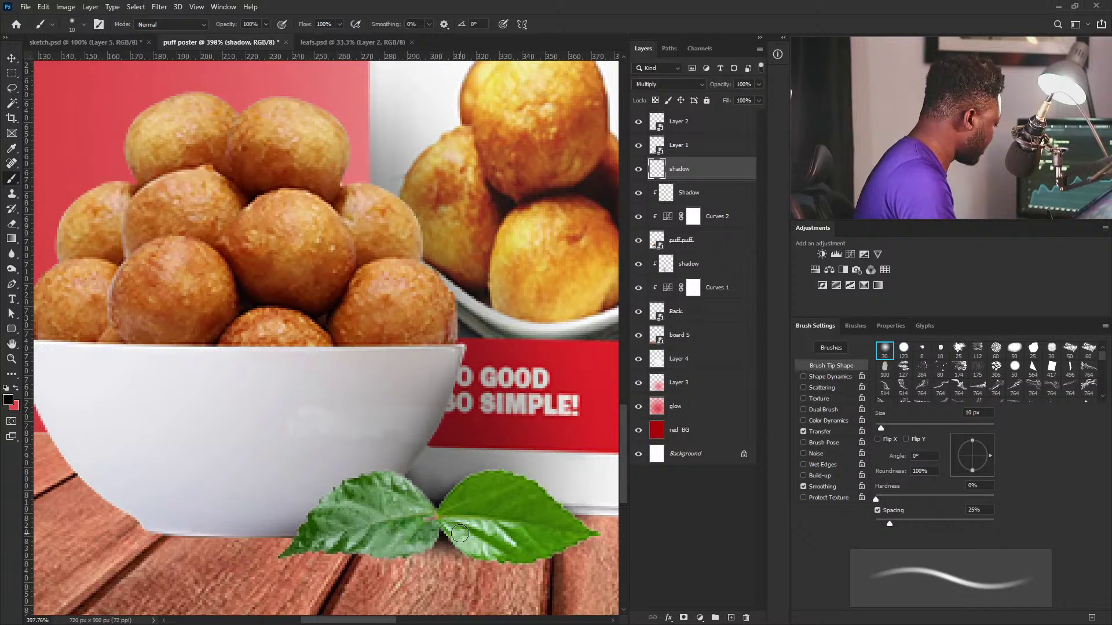
pyautogui.press(']')
pyautogui.press(']')
pyautogui.press(']')
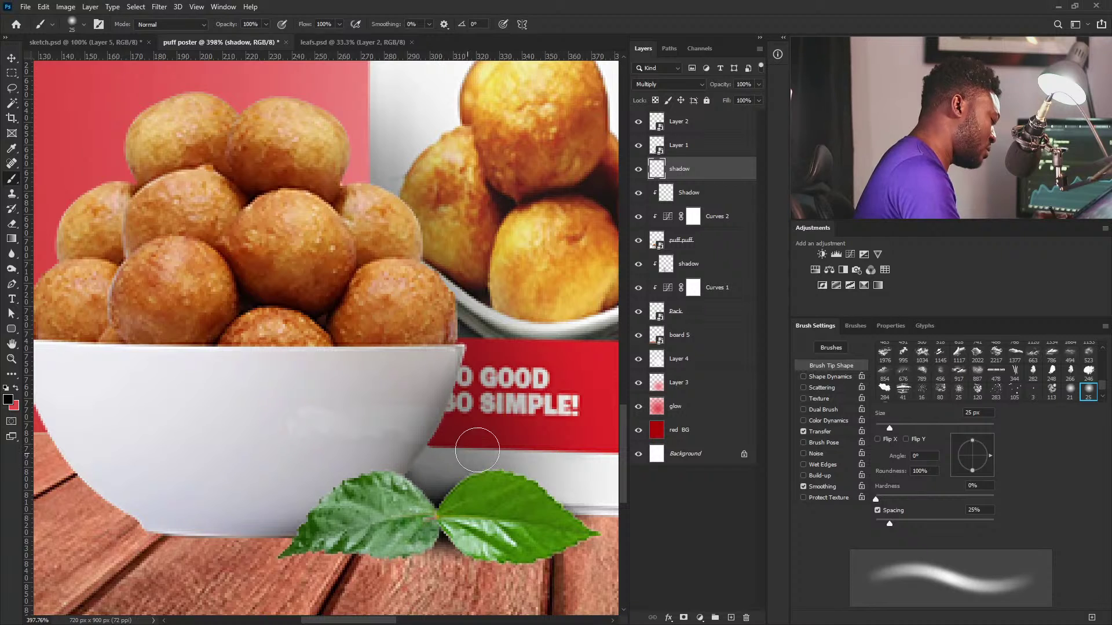
pyautogui.moveTo(523, 433)
pyautogui.mouseDown()
pyautogui.moveTo(458, 493)
pyautogui.moveTo(501, 471)
pyautogui.mouseUp()
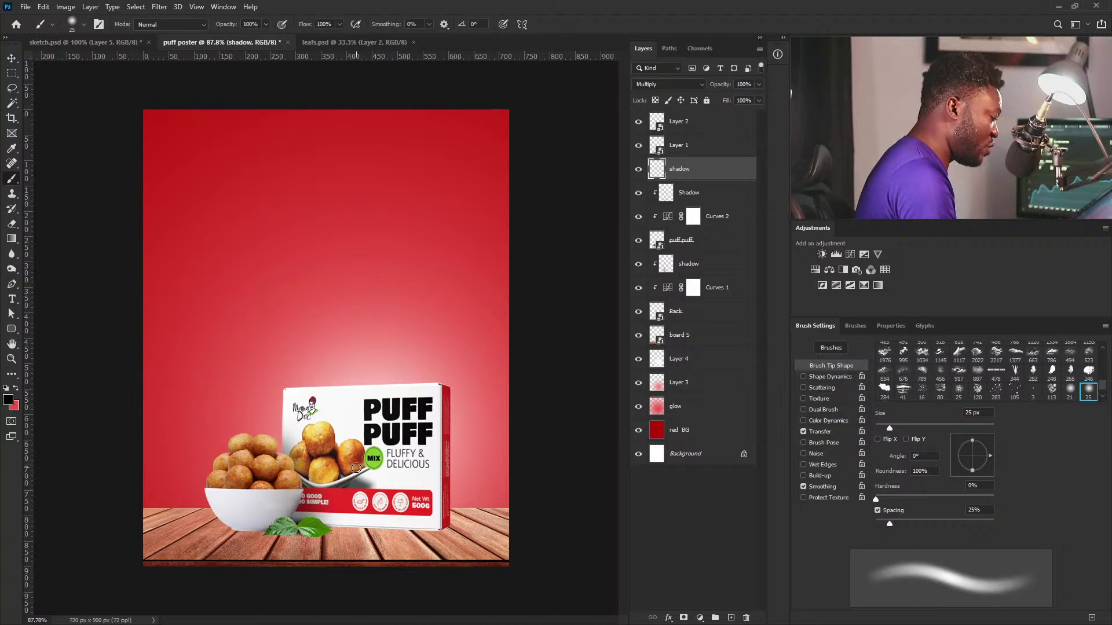
# Step: Select the pack's clipped shadow layer and examine the pack, bowl and leaves both close up and on the whole poster
pyautogui.click(700, 267)
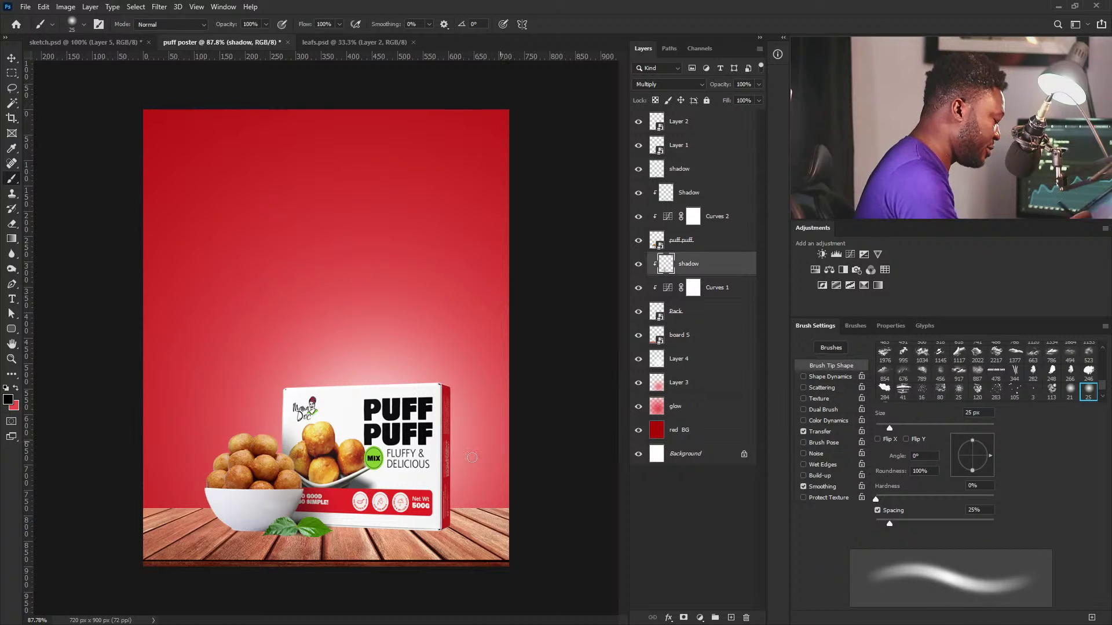
pyautogui.moveTo(264, 504); pyautogui.dragTo(453, 450)
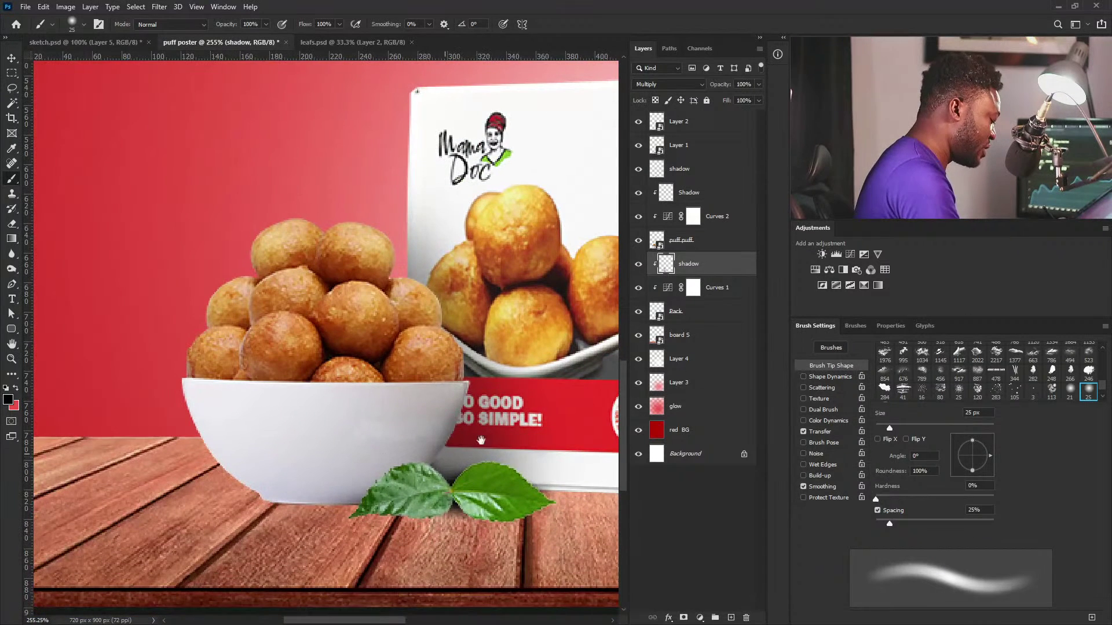
pyautogui.hotkey('ctrl', '0')
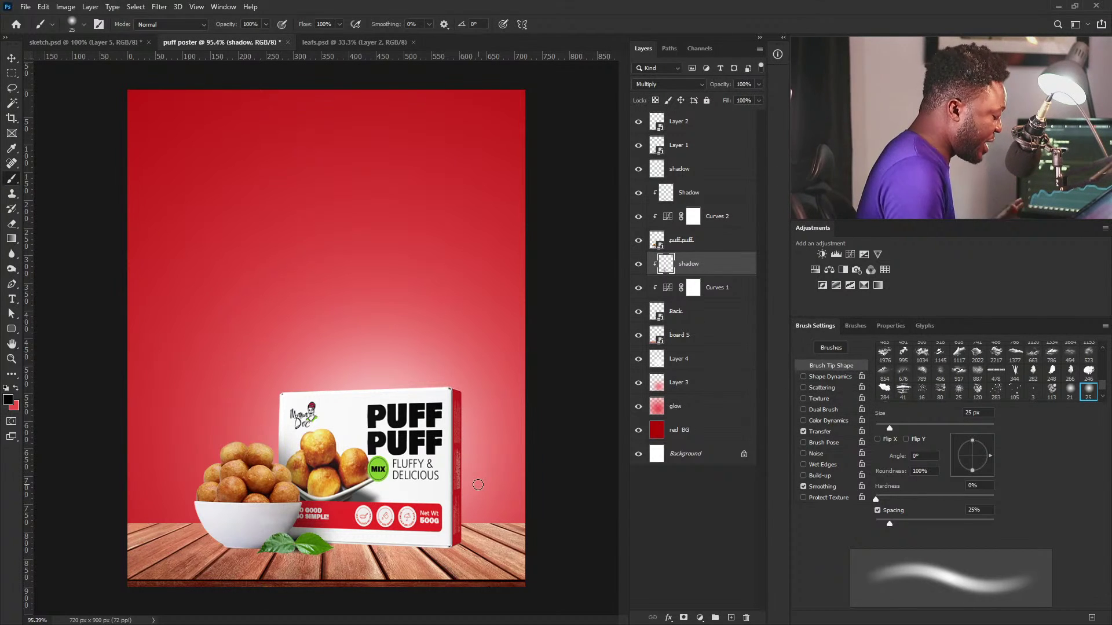
pyautogui.moveTo(377, 470); pyautogui.dragTo(438, 446)
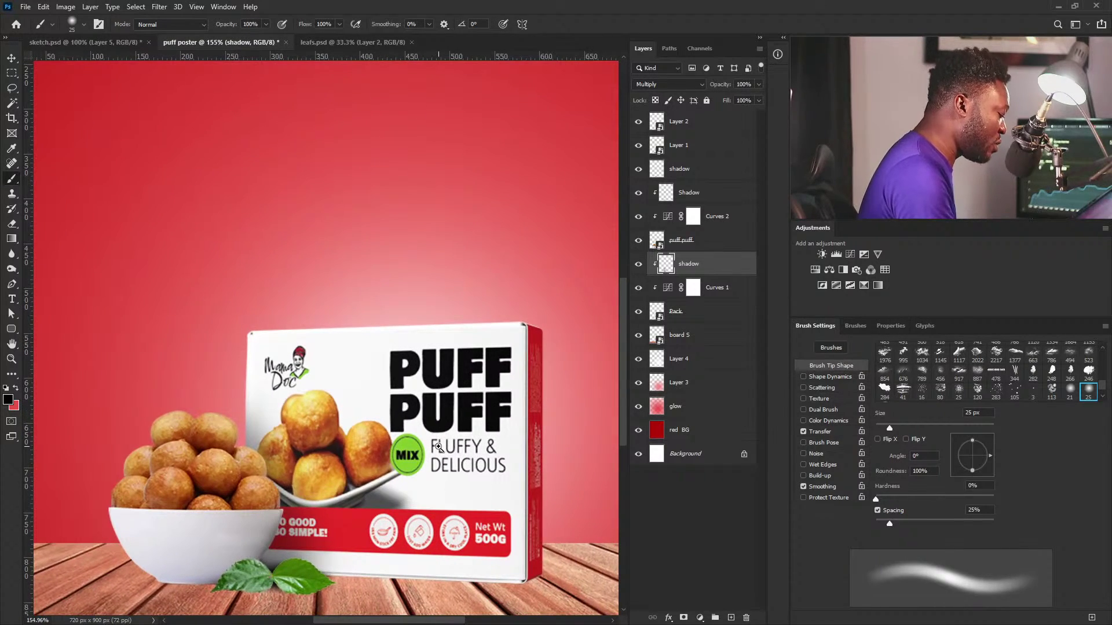
pyautogui.hotkey('ctrl', '-')
pyautogui.hotkey('ctrl', '-')
pyautogui.hotkey('ctrl', '0')
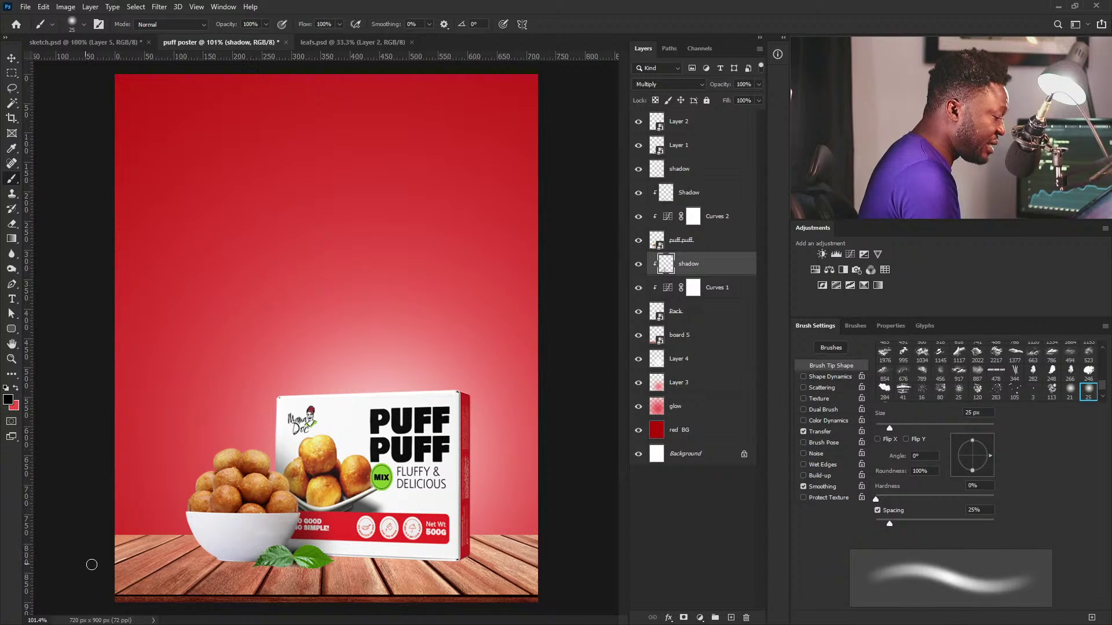
pyautogui.moveTo(311, 478); pyautogui.dragTo(377, 478)
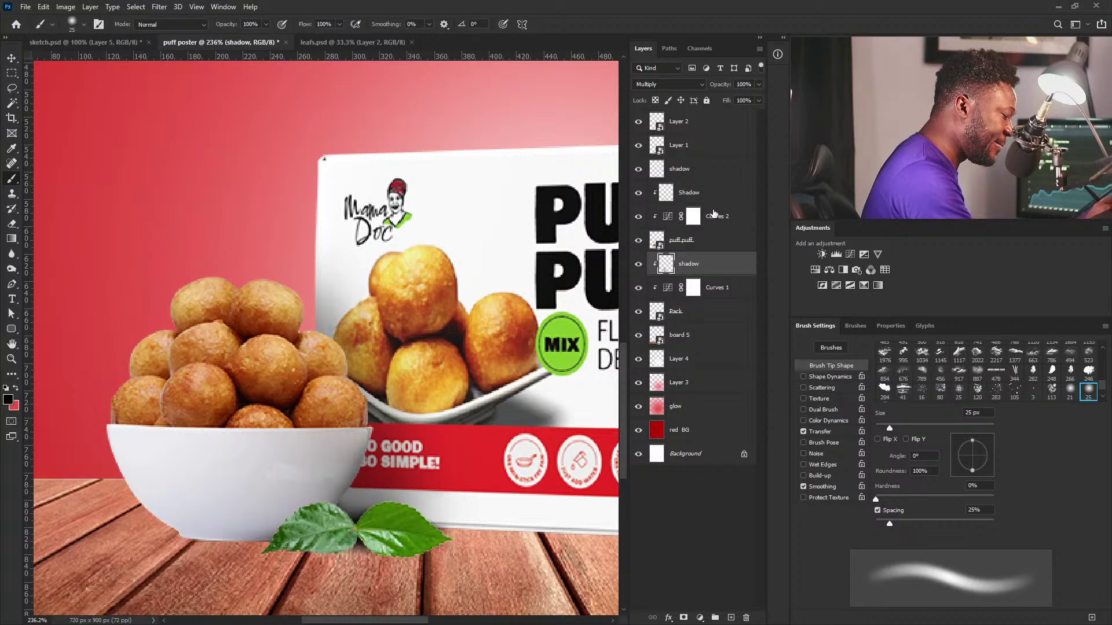
# Step: Deepen the shading on the pack beside the bowl on its clipped shadow layer, using a soft 60 px brush
pyautogui.click(680, 313)
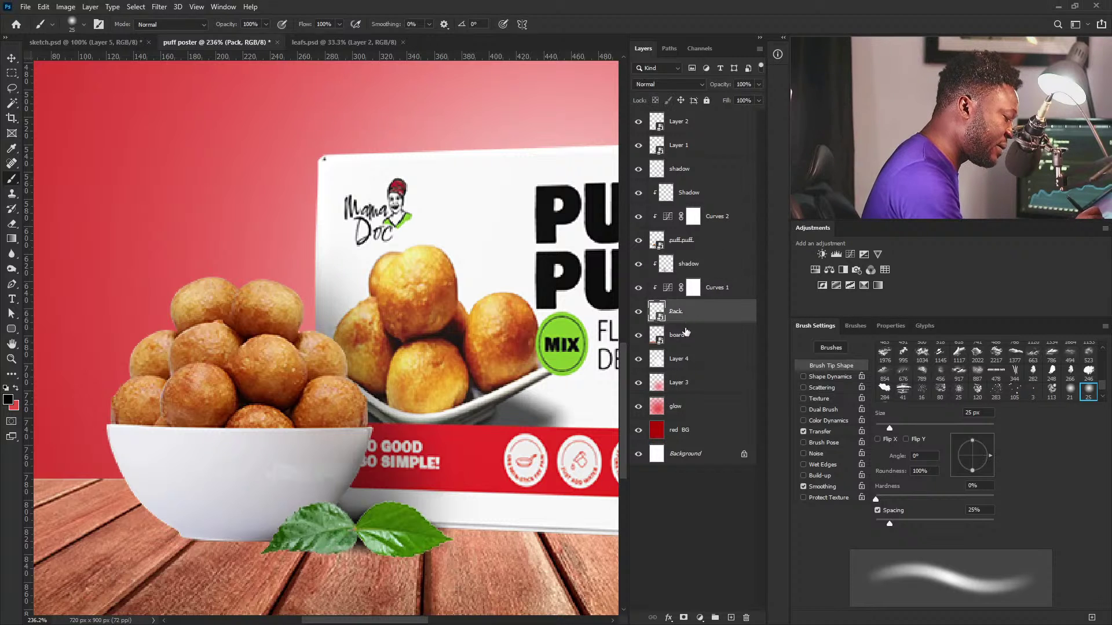
pyautogui.click(671, 271)
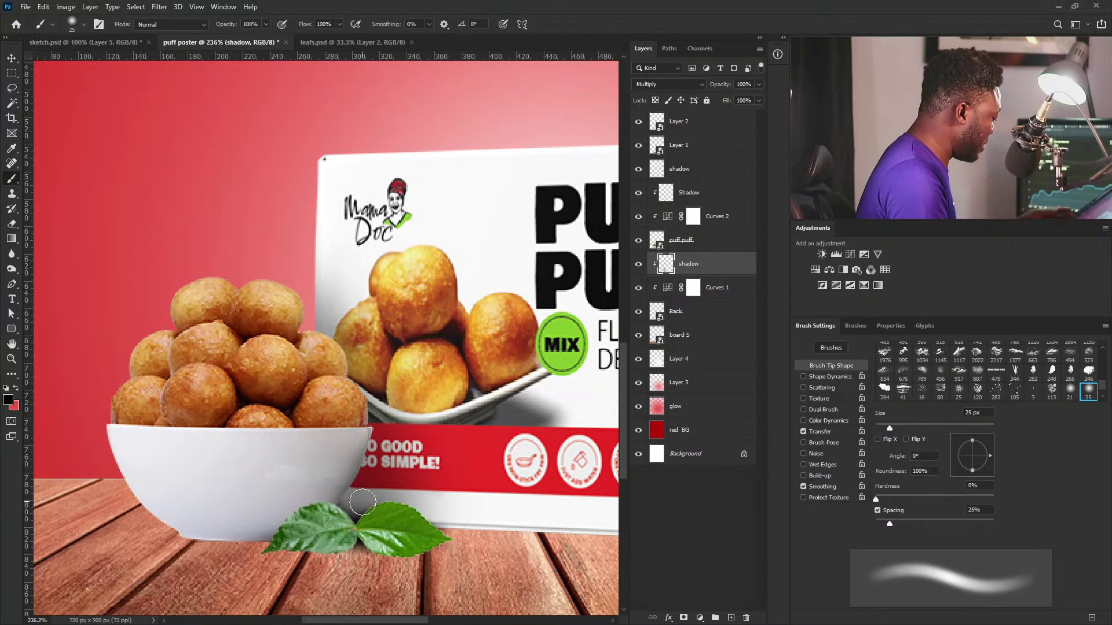
pyautogui.press(']')
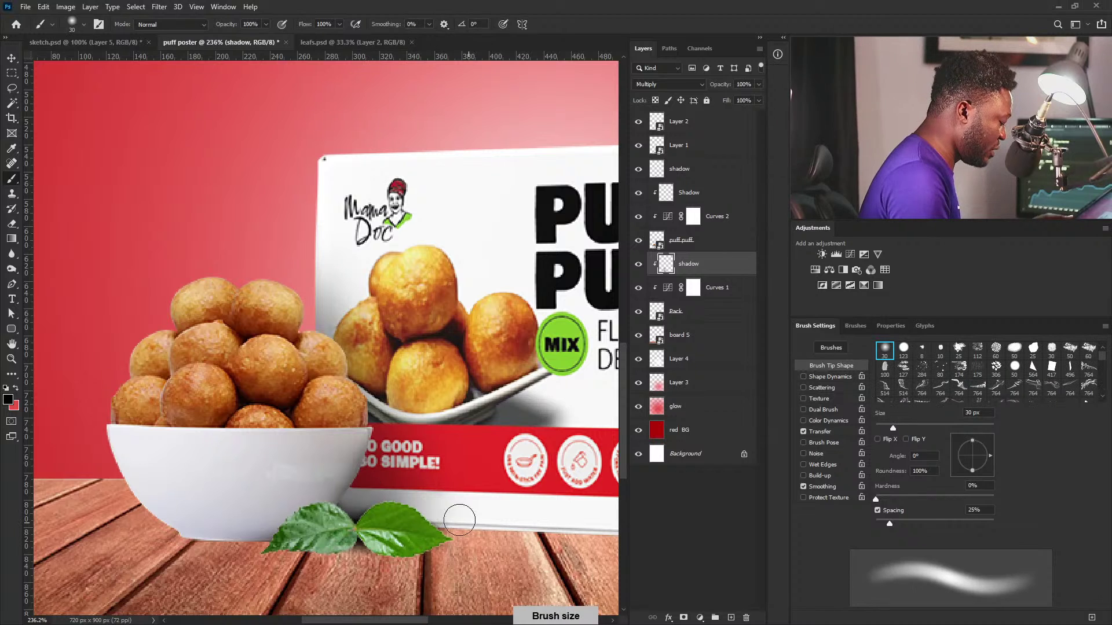
pyautogui.press(']')
pyautogui.press(']')
pyautogui.press(']')
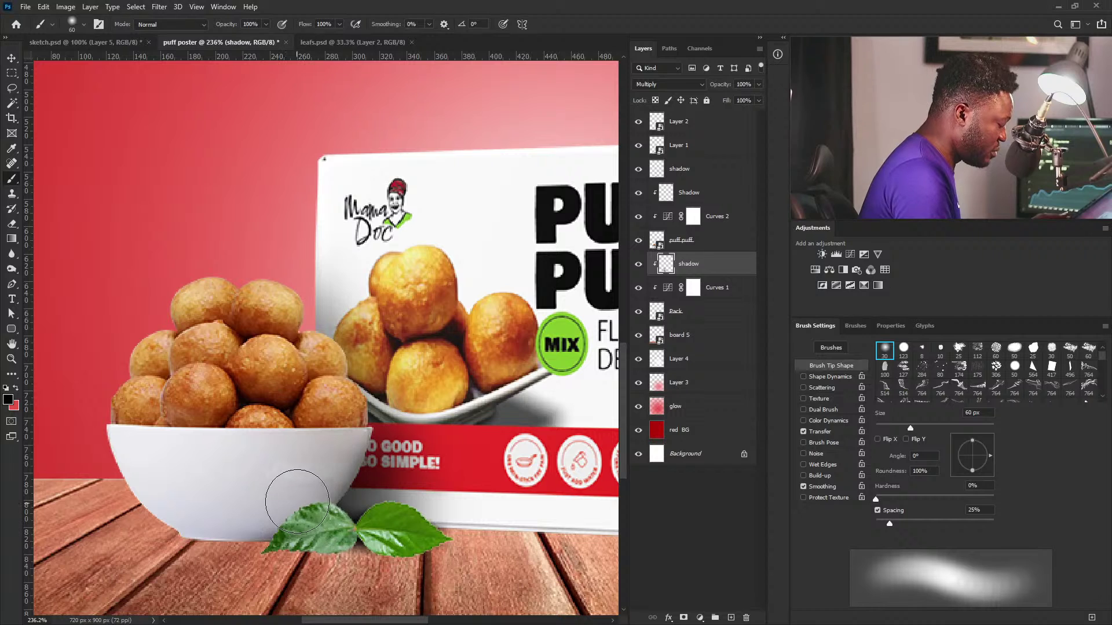
pyautogui.moveTo(497, 414)
pyautogui.mouseDown()
pyautogui.moveTo(416, 482)
pyautogui.moveTo(486, 495)
pyautogui.mouseUp()
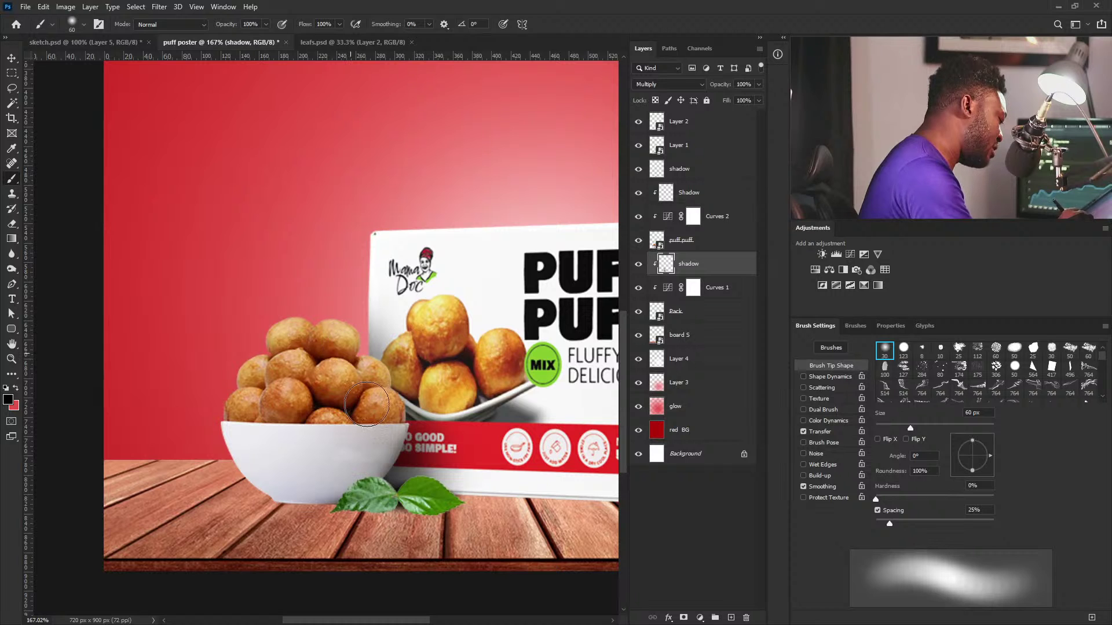
pyautogui.moveTo(479, 389)
pyautogui.mouseDown()
pyautogui.moveTo(418, 448)
pyautogui.moveTo(476, 395)
pyautogui.moveTo(446, 464)
pyautogui.moveTo(432, 466)
pyautogui.moveTo(466, 466)
pyautogui.mouseUp()
pyautogui.moveTo(366, 475); pyautogui.dragTo(608, 475)
# Step: Add a new unclipped layer named "shadow" above the pack's clipped shadow layer
pyautogui.click(705, 177)
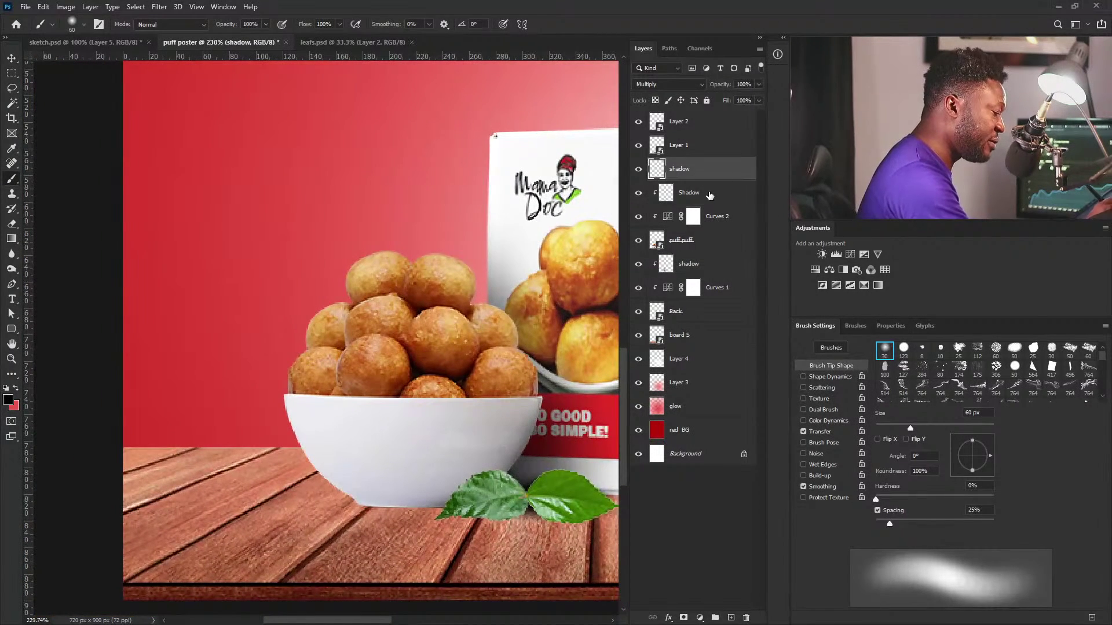
pyautogui.click(707, 194)
pyautogui.click(704, 240)
pyautogui.click(701, 266)
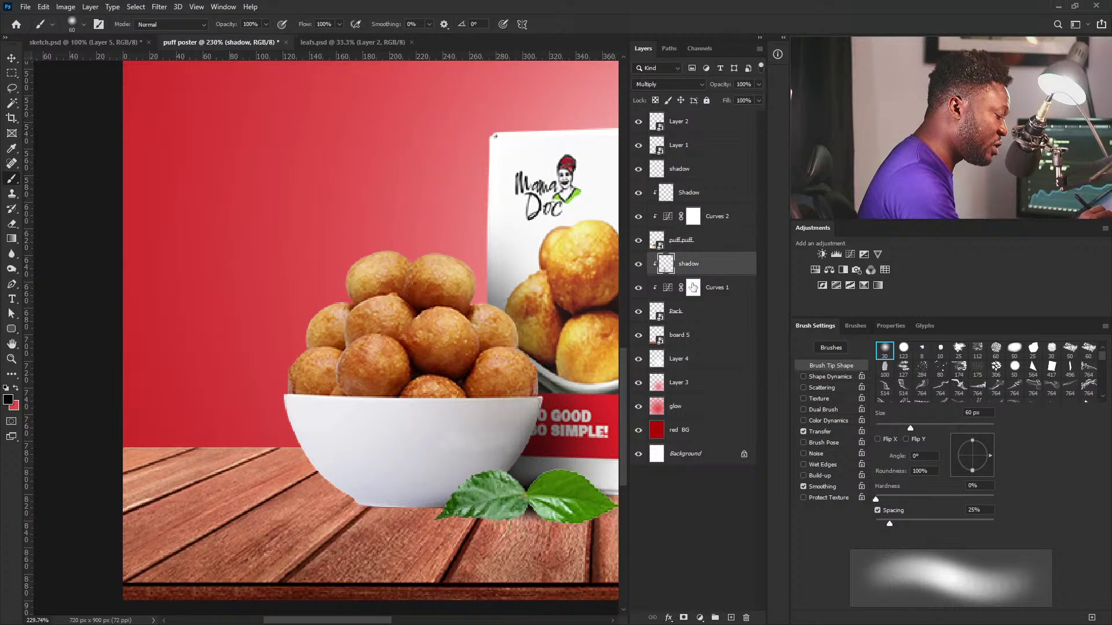
pyautogui.press('alt')
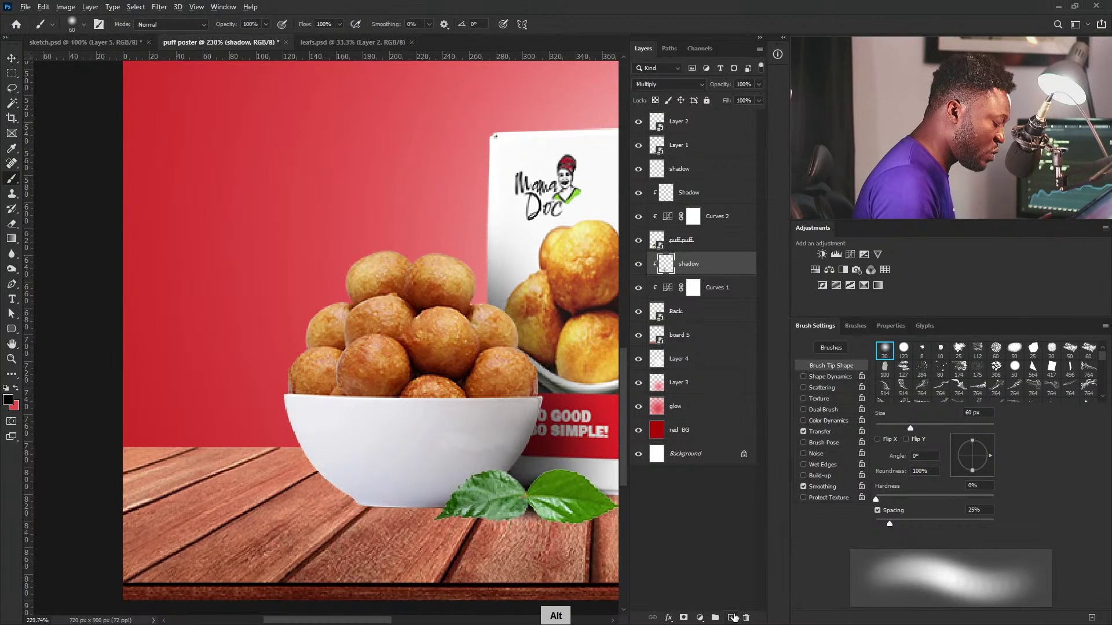
pyautogui.keyDown('alt'); pyautogui.click(732, 618); pyautogui.keyUp('alt')
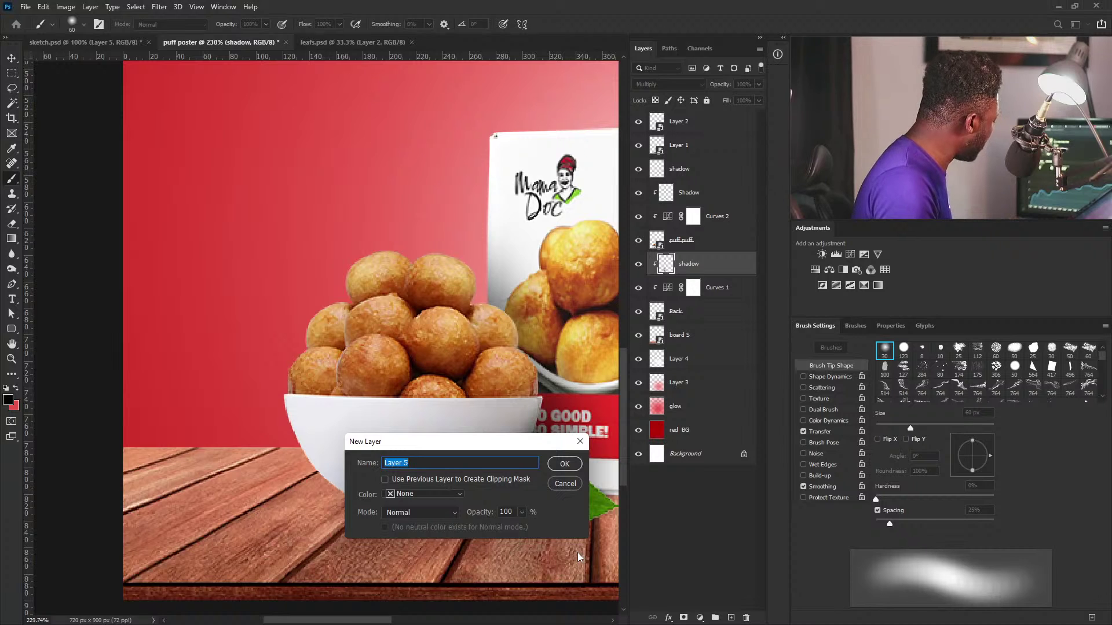
pyautogui.write('shadow')
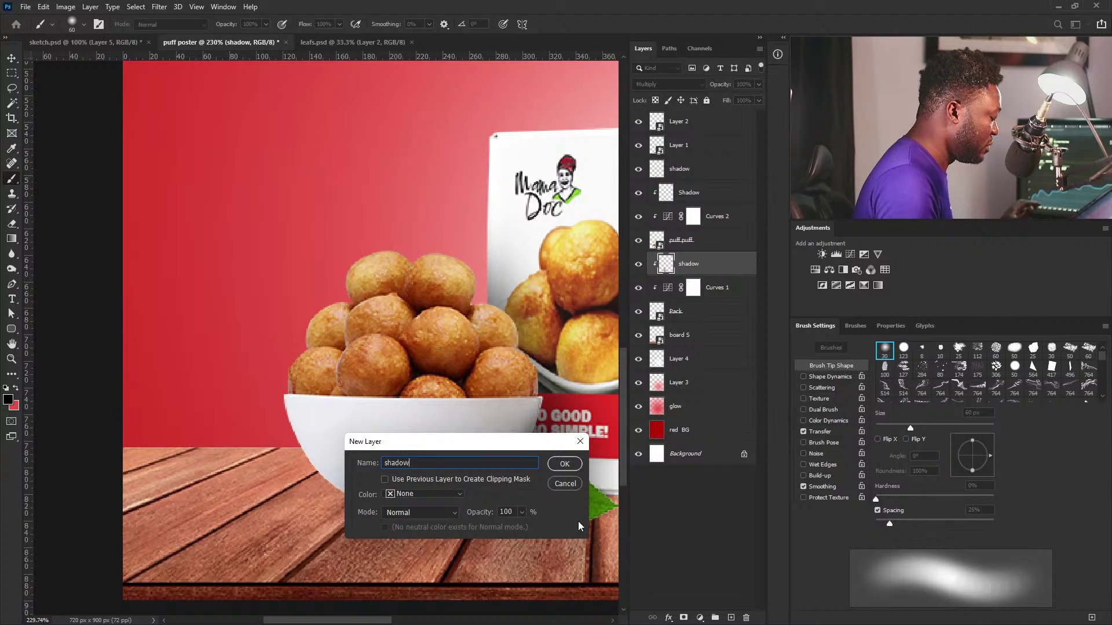
pyautogui.click(565, 464)
# Step: Set the new shadow layer to Multiply and move it directly below the Pack layer, above board 5
pyautogui.click(668, 84)
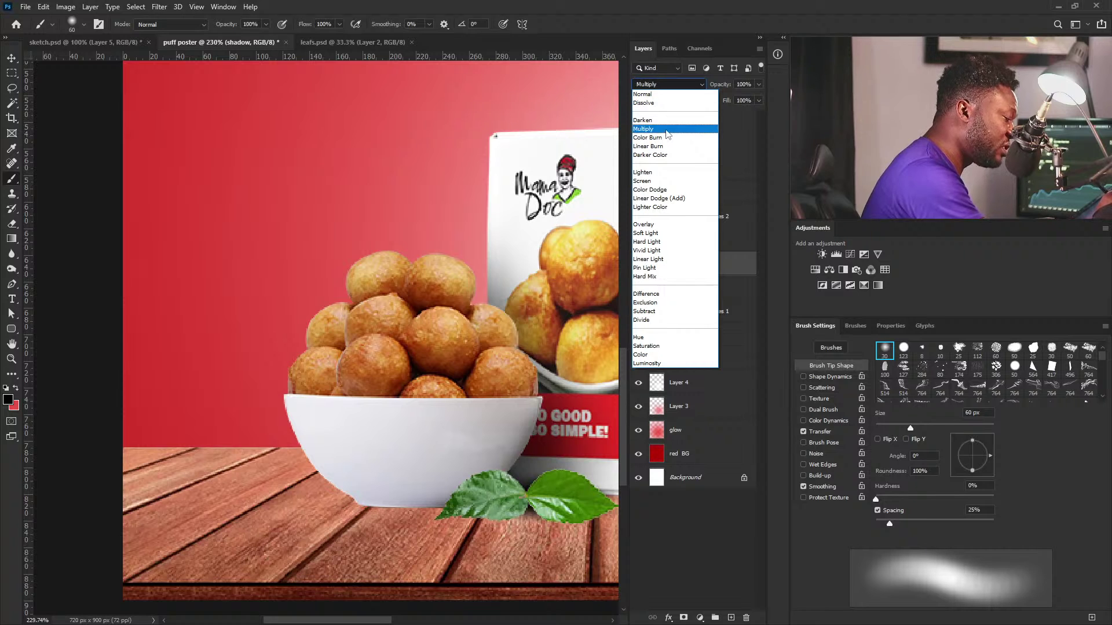
pyautogui.click(671, 124)
pyautogui.moveTo(707, 263)
pyautogui.mouseDown()
pyautogui.moveTo(707, 360)
pyautogui.moveTo(705, 348)
pyautogui.mouseUp()
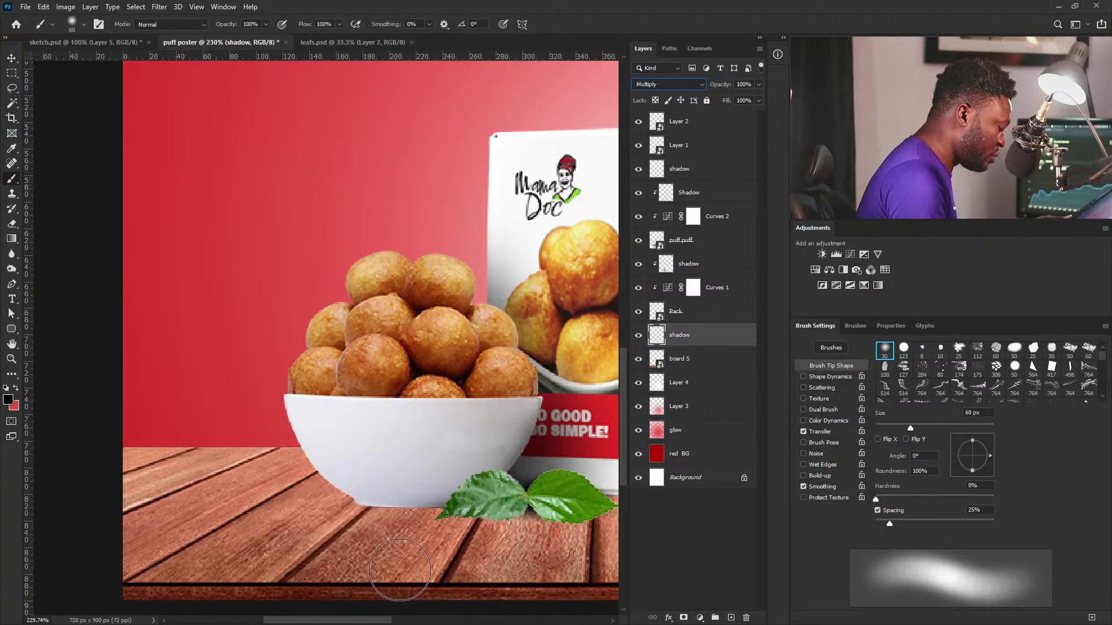
# Step: Paint a thin contact shadow along the bowl's base on the wooden table with a soft 7 px brush
pyautogui.press('[')
pyautogui.press('[')
pyautogui.press('[')
pyautogui.press('[')
pyautogui.press('[')
pyautogui.press('[')
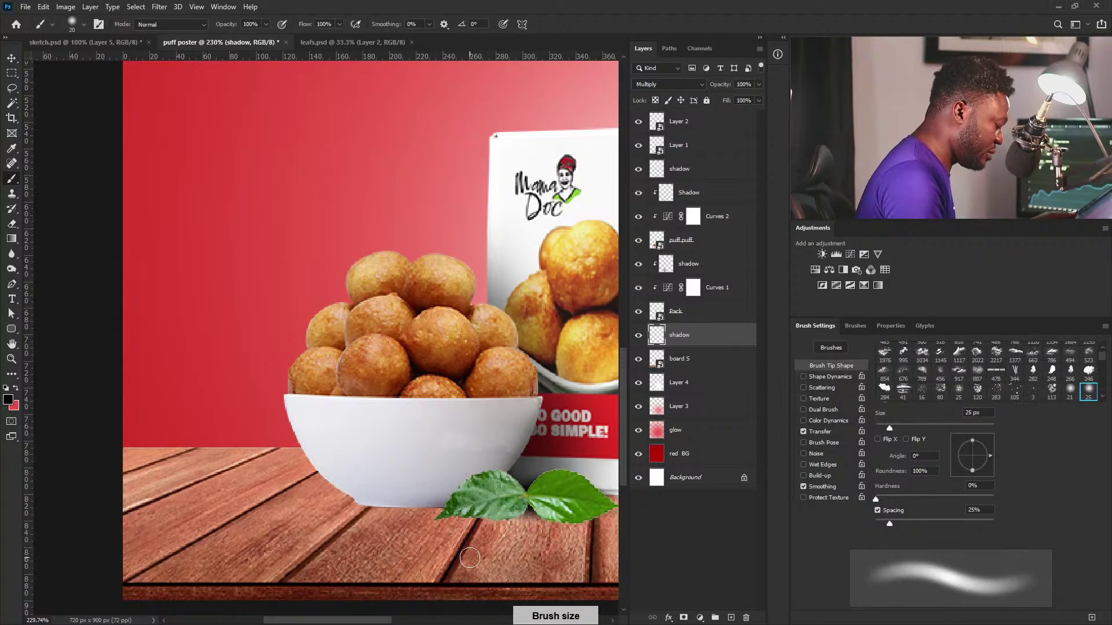
pyautogui.moveTo(423, 490)
pyautogui.mouseDown()
pyautogui.moveTo(484, 548)
pyautogui.moveTo(396, 419)
pyautogui.mouseUp()
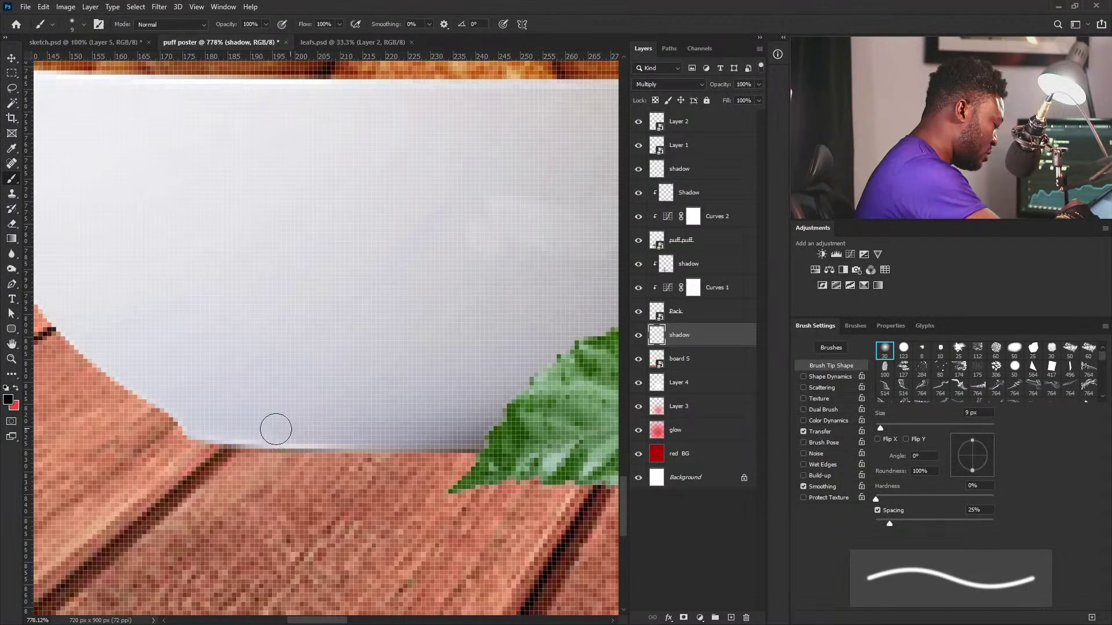
pyautogui.press('[')
pyautogui.press('[')
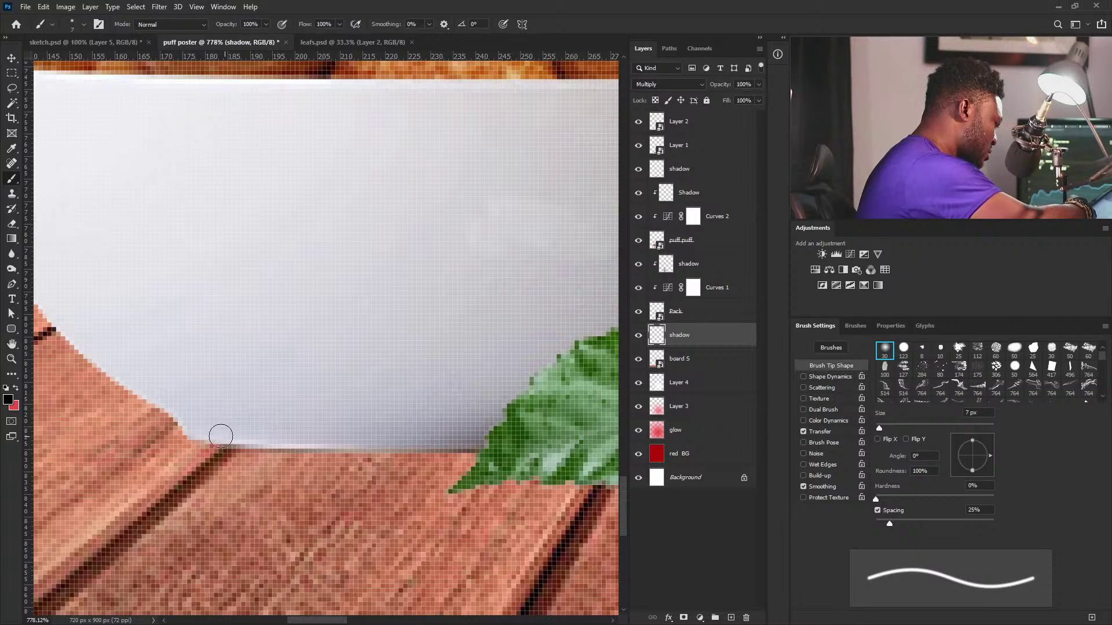
pyautogui.moveTo(198, 432)
pyautogui.mouseDown()
pyautogui.moveTo(240, 443)
pyautogui.moveTo(492, 440)
pyautogui.mouseUp()
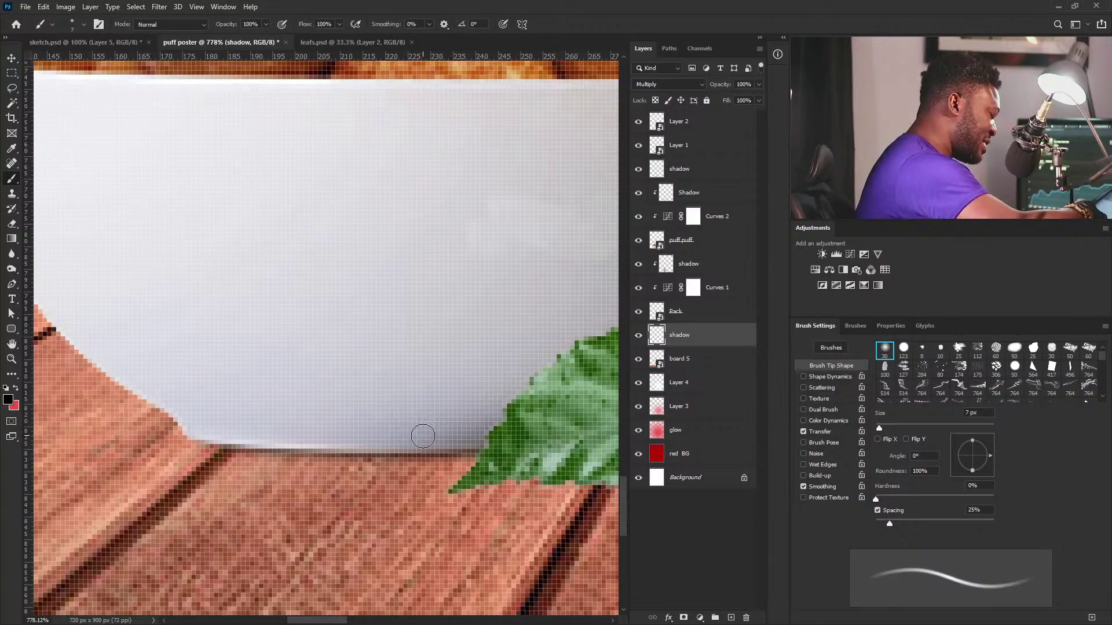
# Step: Paint a soft shadow on the wood extending leftward from the bowl's lower-left base corner with a 9 px brush
pyautogui.moveTo(549, 380); pyautogui.dragTo(485, 431)
pyautogui.moveTo(352, 399); pyautogui.dragTo(488, 397)
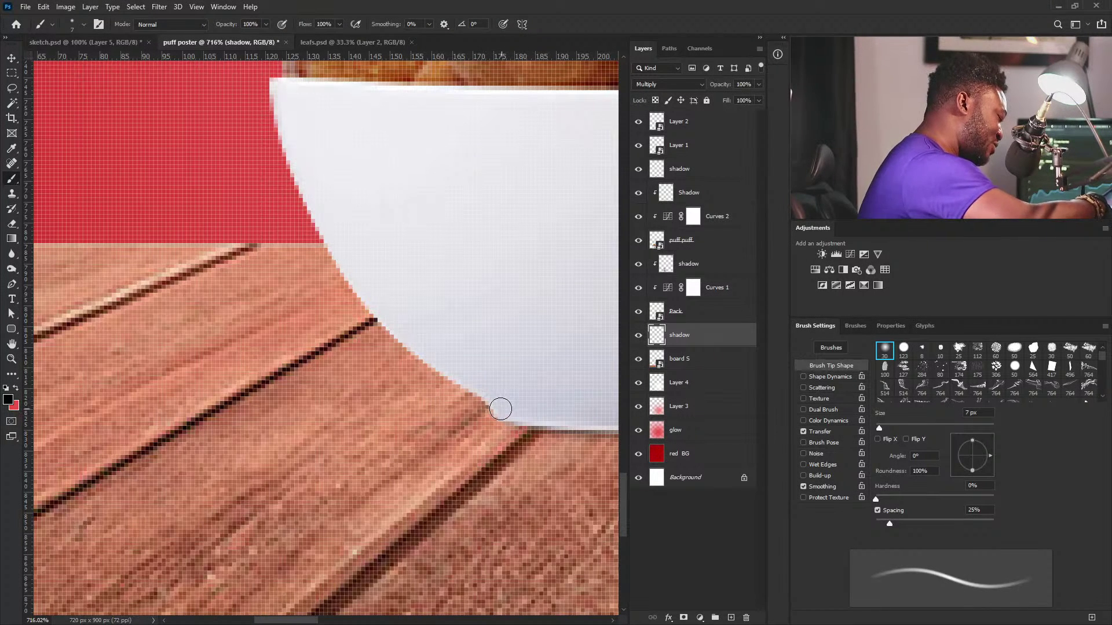
pyautogui.press(']')
pyautogui.press(']')
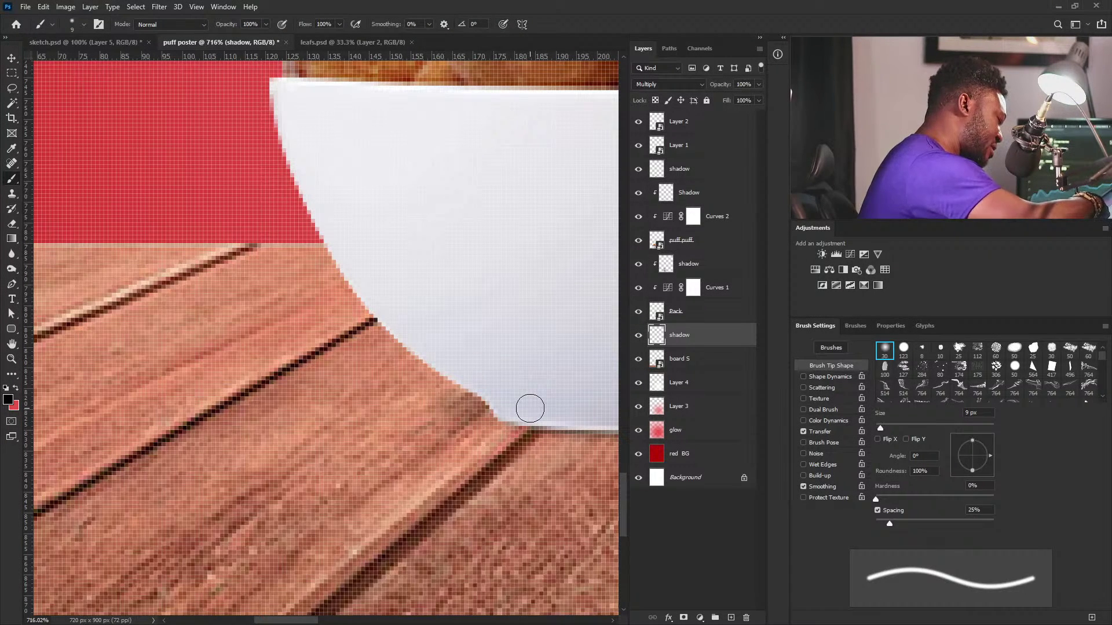
pyautogui.moveTo(512, 399); pyautogui.dragTo(361, 398)
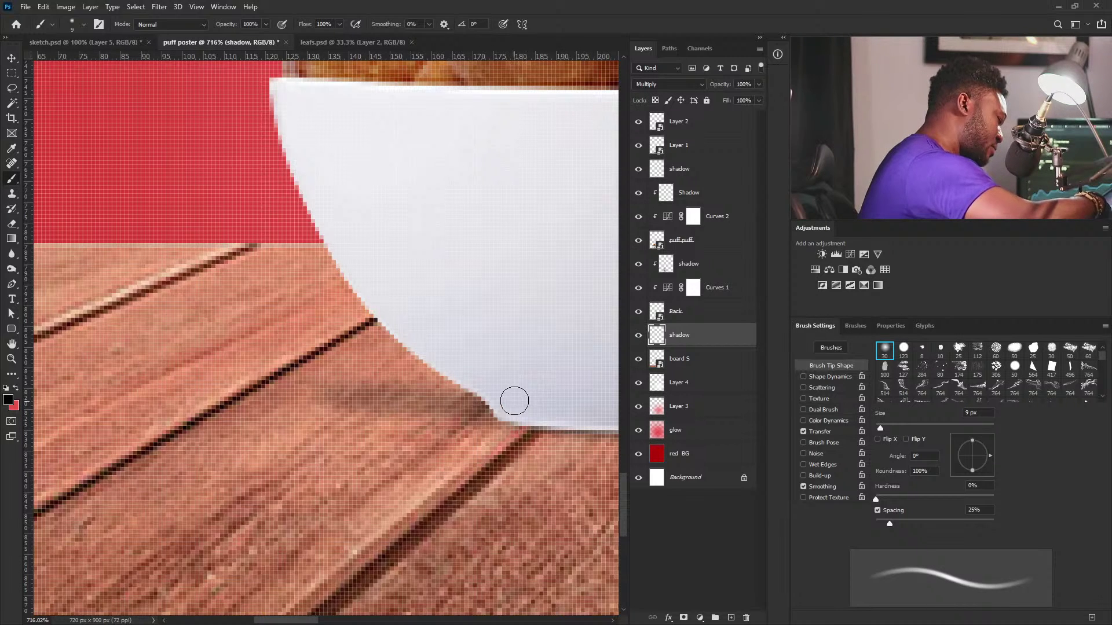
# Step: Darken the shadow cast on the wood leftward from the bowl's lower-left base with further 9 px soft brush strokes
pyautogui.moveTo(494, 403); pyautogui.dragTo(264, 388)
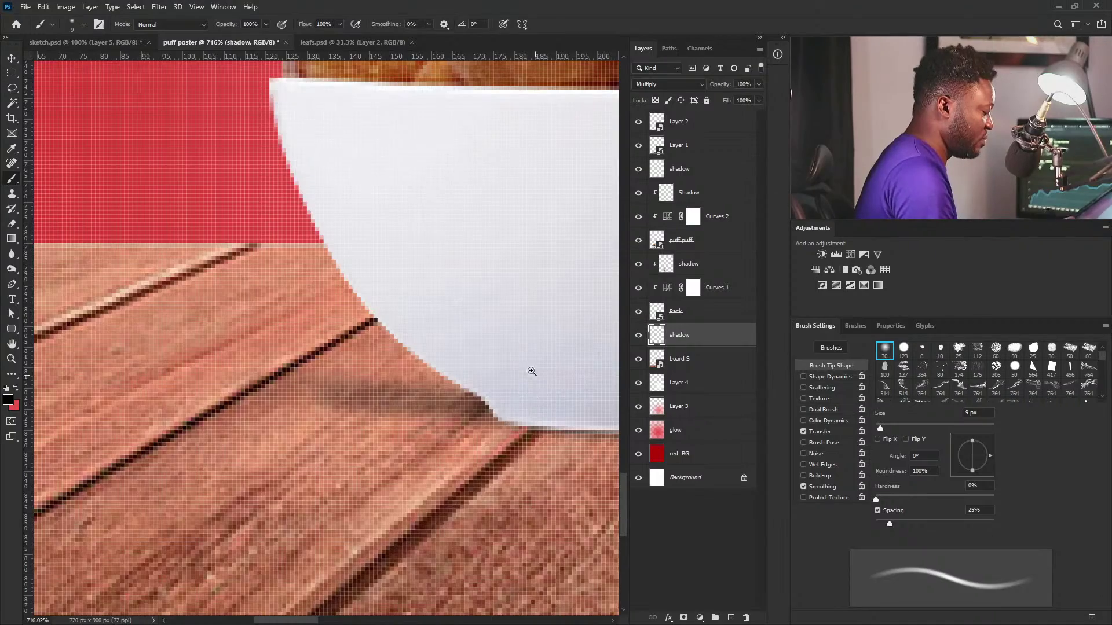
pyautogui.hotkey('ctrl', '0')
pyautogui.moveTo(400, 462); pyautogui.dragTo(434, 472)
pyautogui.moveTo(473, 379); pyautogui.dragTo(553, 379)
pyautogui.moveTo(464, 422)
pyautogui.mouseDown()
pyautogui.moveTo(404, 393)
pyautogui.moveTo(412, 422)
pyautogui.moveTo(320, 421)
pyautogui.moveTo(474, 423)
pyautogui.moveTo(154, 413)
pyautogui.moveTo(376, 417)
pyautogui.moveTo(327, 417)
pyautogui.mouseUp()
pyautogui.moveTo(201, 409); pyautogui.dragTo(207, 410)
pyautogui.moveTo(398, 415)
pyautogui.mouseDown()
pyautogui.moveTo(442, 417)
pyautogui.moveTo(440, 405)
pyautogui.moveTo(197, 380)
pyautogui.mouseUp()
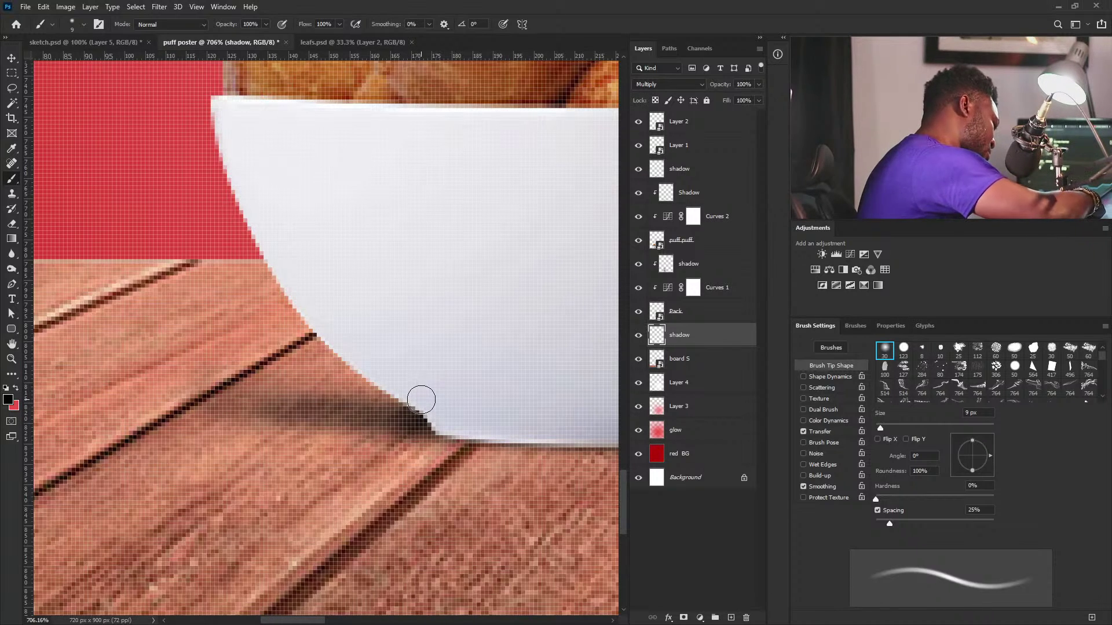
# Step: Soften and fade the outer end of the bowl's cast shadow with a soft 20 px eraser
pyautogui.click(12, 227)
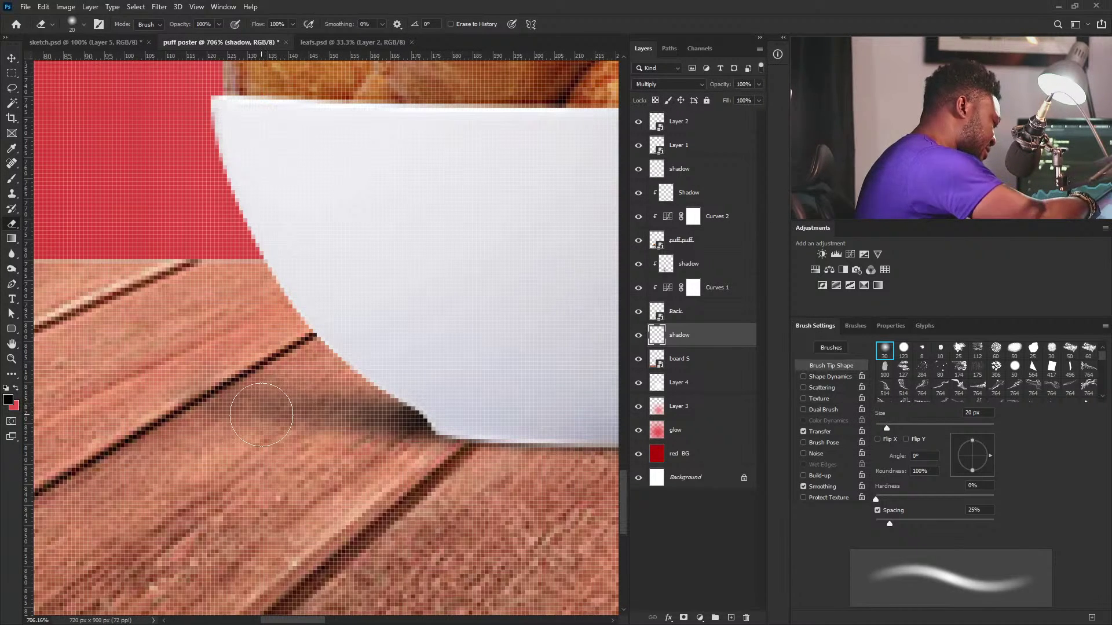
pyautogui.moveTo(477, 417); pyautogui.dragTo(369, 489)
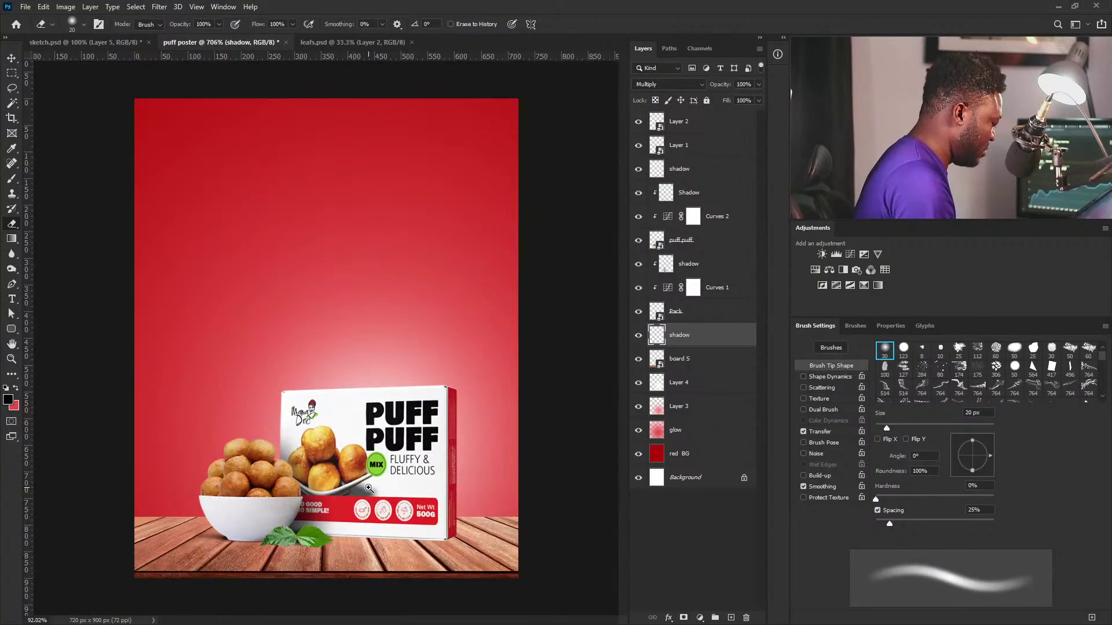
pyautogui.moveTo(259, 486); pyautogui.dragTo(358, 501)
pyautogui.moveTo(280, 556); pyautogui.dragTo(509, 297)
pyautogui.moveTo(320, 480)
pyautogui.mouseDown()
pyautogui.moveTo(426, 322)
pyautogui.moveTo(457, 304)
pyautogui.mouseUp()
pyautogui.moveTo(234, 449)
pyautogui.mouseDown()
pyautogui.moveTo(314, 467)
pyautogui.moveTo(266, 466)
pyautogui.mouseUp()
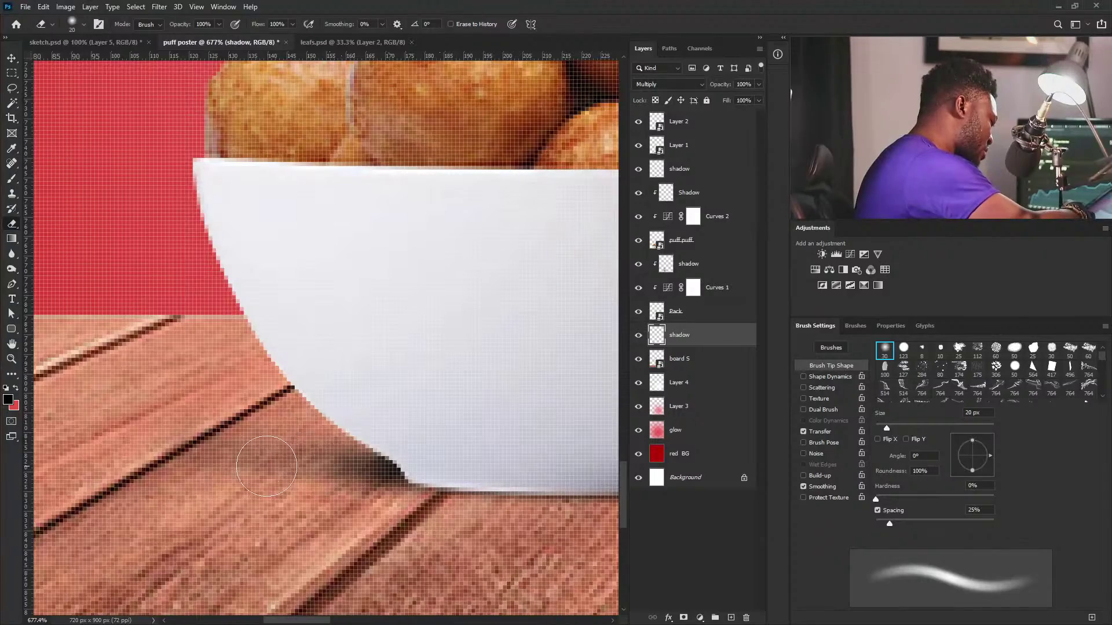
pyautogui.moveTo(474, 417)
pyautogui.mouseDown()
pyautogui.moveTo(414, 488)
pyautogui.moveTo(464, 493)
pyautogui.moveTo(470, 481)
pyautogui.mouseUp()
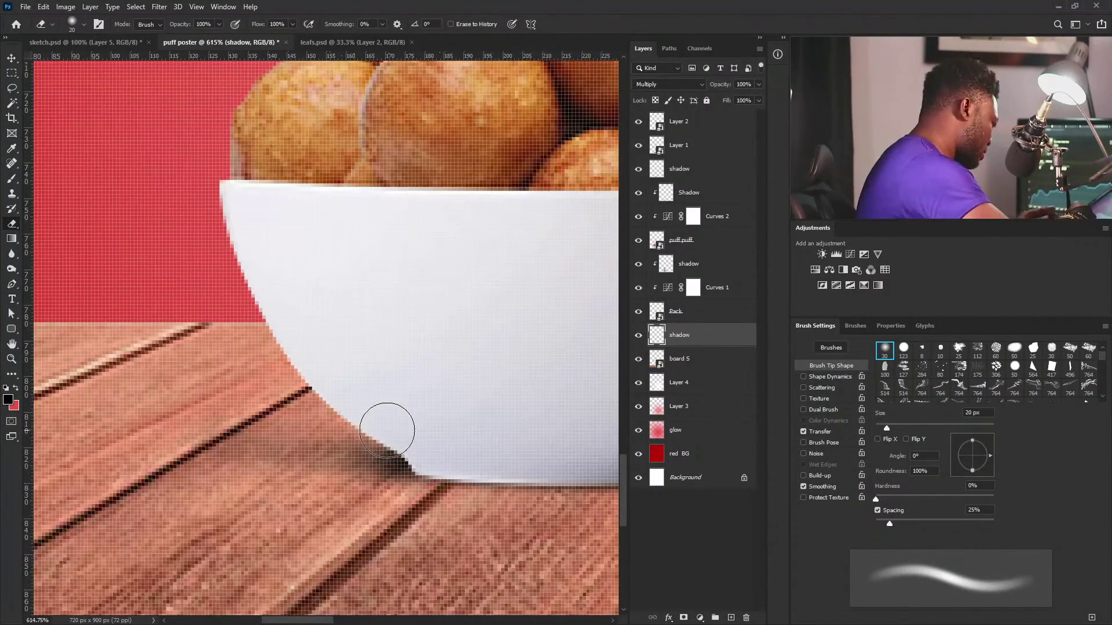
# Step: Trim the shadow's upper edge close to the bowl's lower-left curve with a 9 px eraser
pyautogui.press('[')
pyautogui.press('[')
pyautogui.press('[')
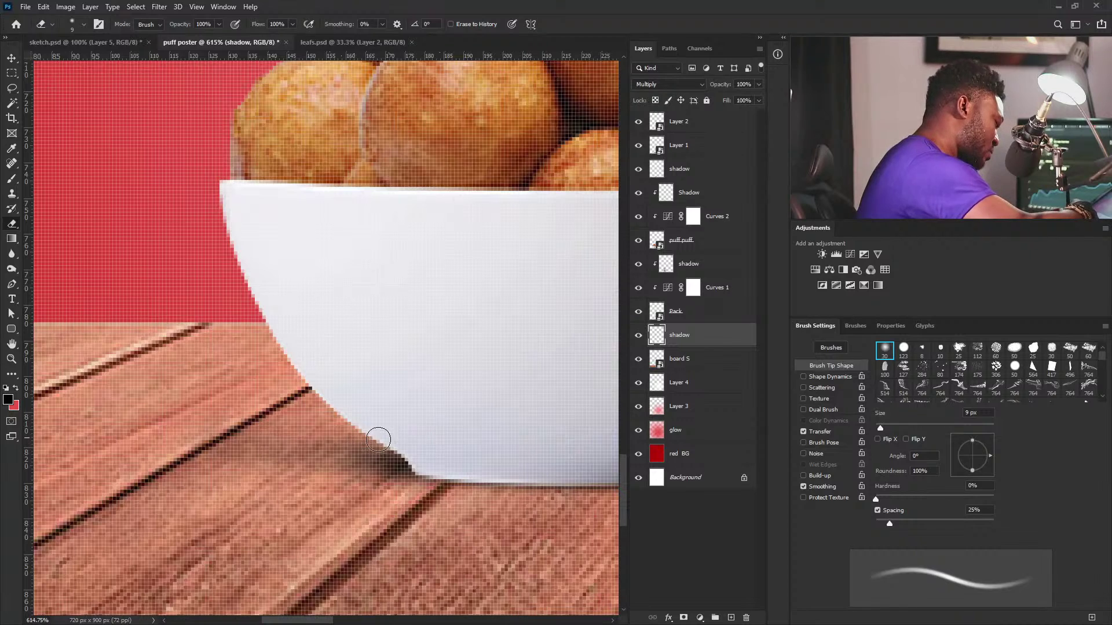
pyautogui.moveTo(364, 438); pyautogui.dragTo(350, 433)
pyautogui.moveTo(526, 414)
pyautogui.mouseDown()
pyautogui.moveTo(452, 492)
pyautogui.moveTo(426, 570)
pyautogui.mouseUp()
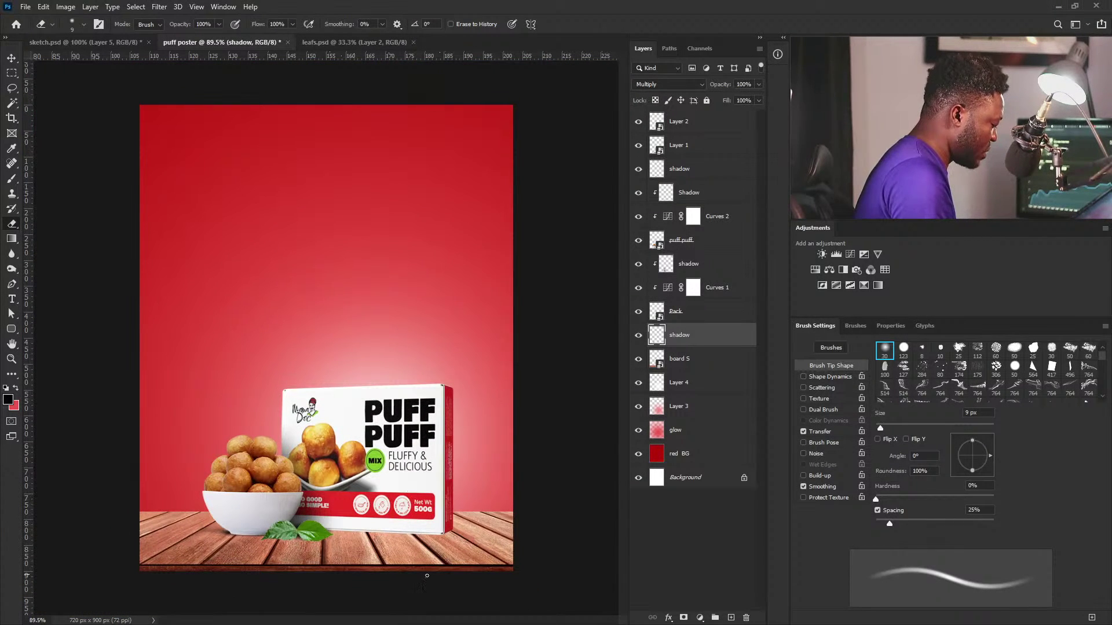
# Step: Paint a thin contact shadow on the wood along the pack's front bottom edge with a soft 9 px brush
pyautogui.moveTo(335, 541); pyautogui.dragTo(380, 547)
pyautogui.moveTo(464, 528); pyautogui.dragTo(441, 467)
pyautogui.moveTo(413, 475); pyautogui.dragTo(424, 468)
pyautogui.click(12, 178)
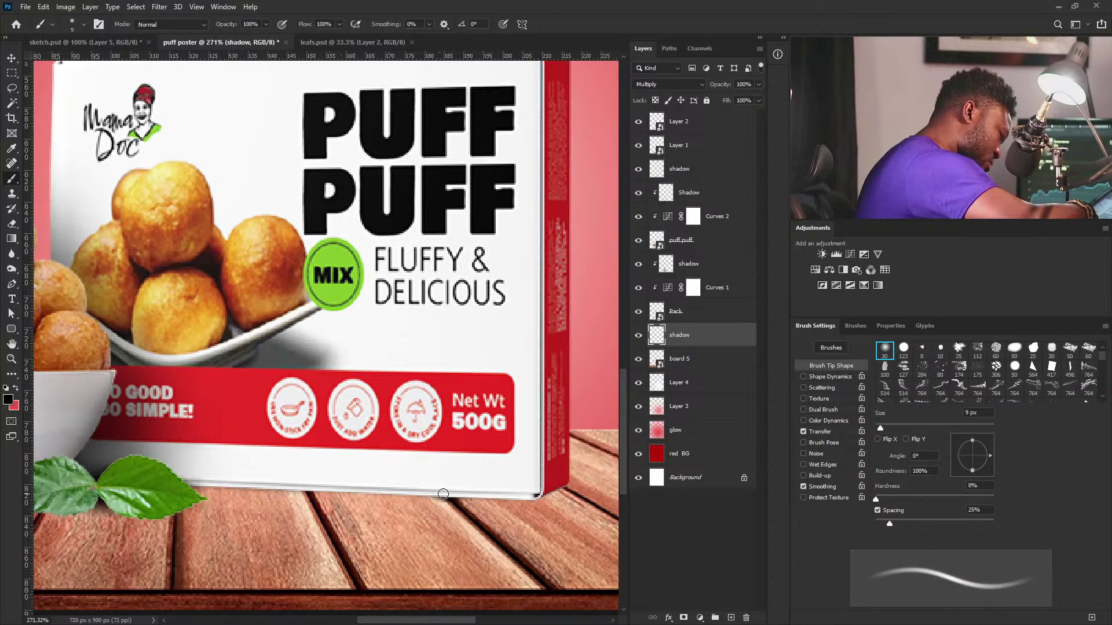
pyautogui.moveTo(529, 490); pyautogui.dragTo(308, 491)
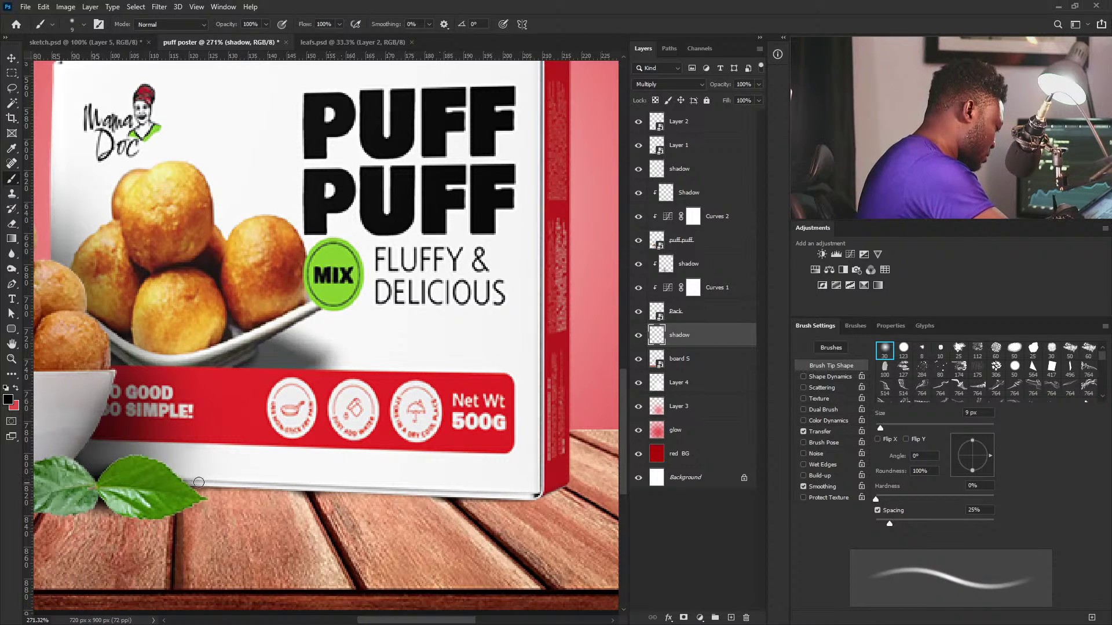
pyautogui.hotkey('ctrl', '0')
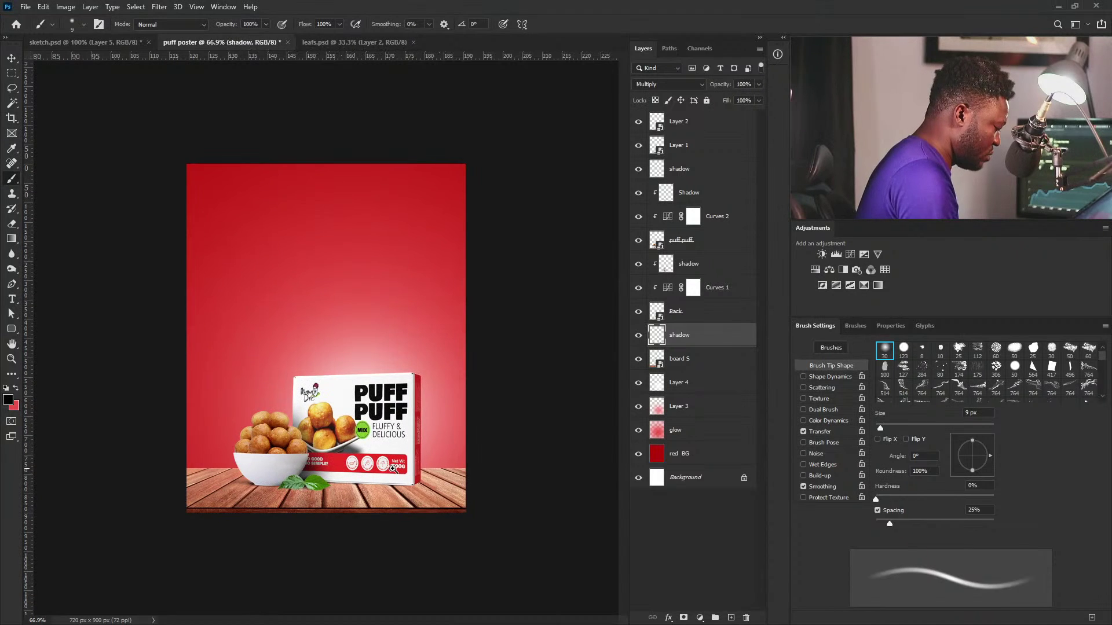
pyautogui.moveTo(340, 470); pyautogui.dragTo(371, 472)
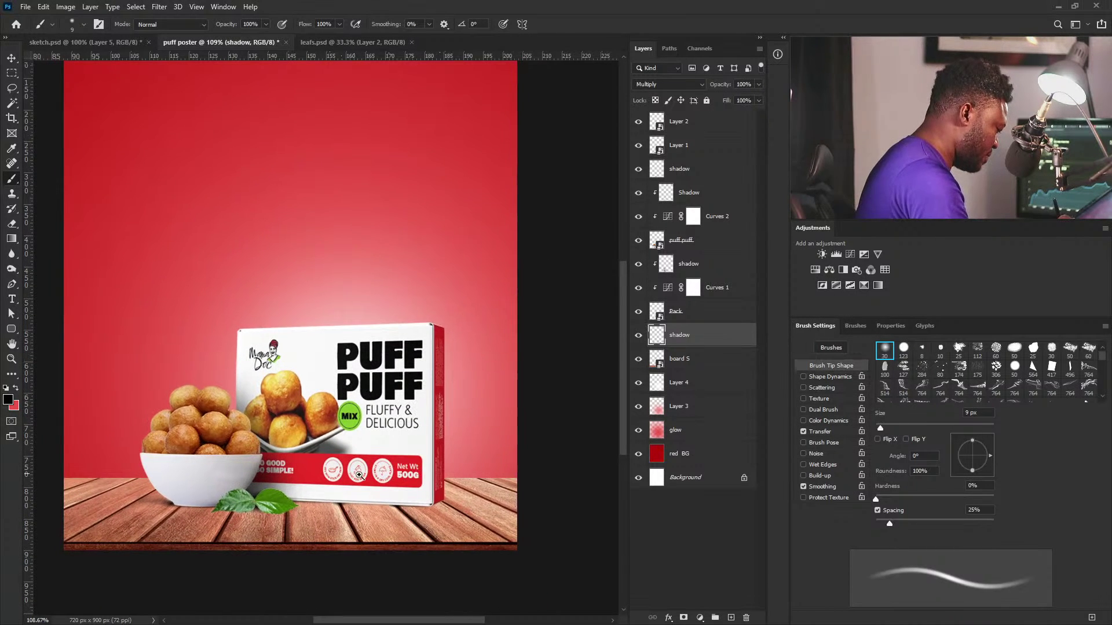
pyautogui.click(342, 486)
pyautogui.moveTo(499, 359); pyautogui.dragTo(393, 419)
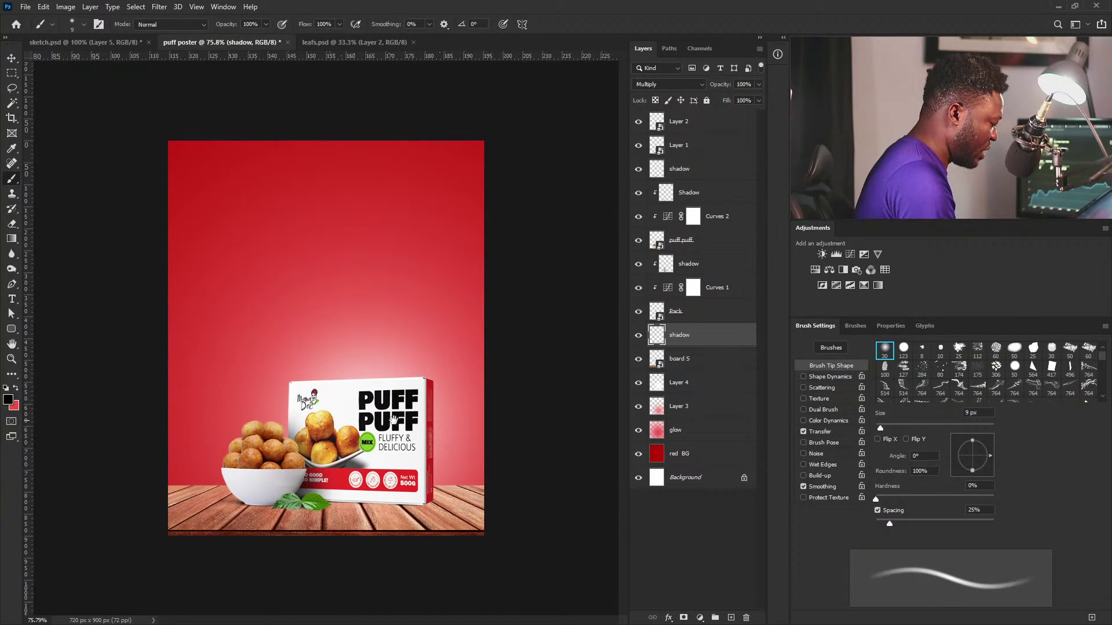
# Step: Try shifting all layers from Layer 2 down to glow slightly to the left, then undo the moves
pyautogui.click(694, 123)
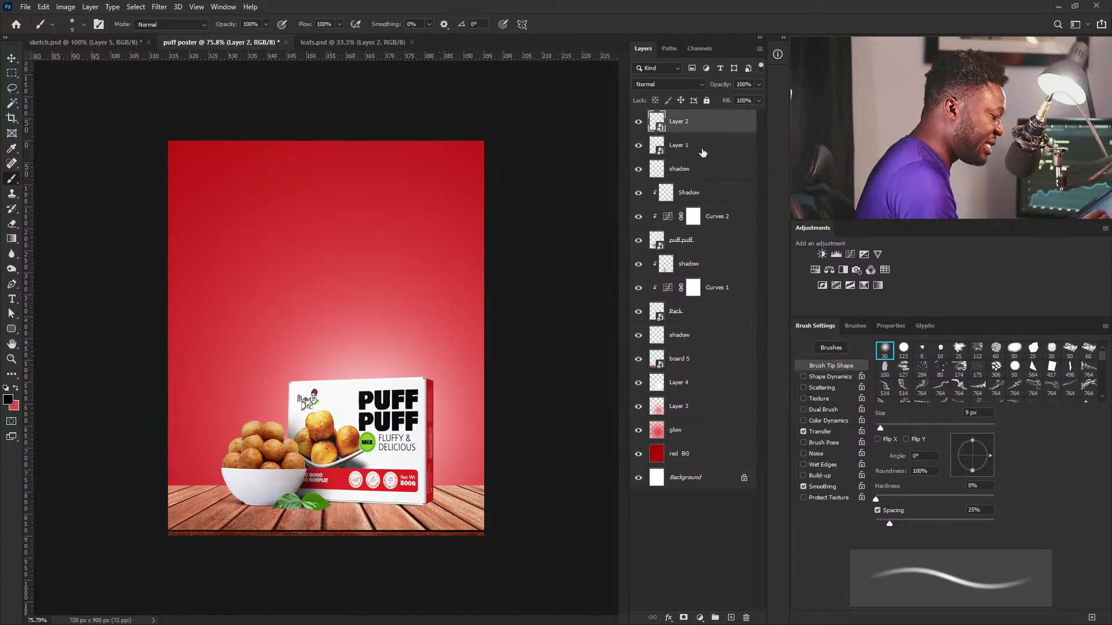
pyautogui.keyDown('shift'); pyautogui.click(690, 435); pyautogui.keyUp('shift')
pyautogui.press('v')
pyautogui.moveTo(423, 491); pyautogui.dragTo(418, 491)
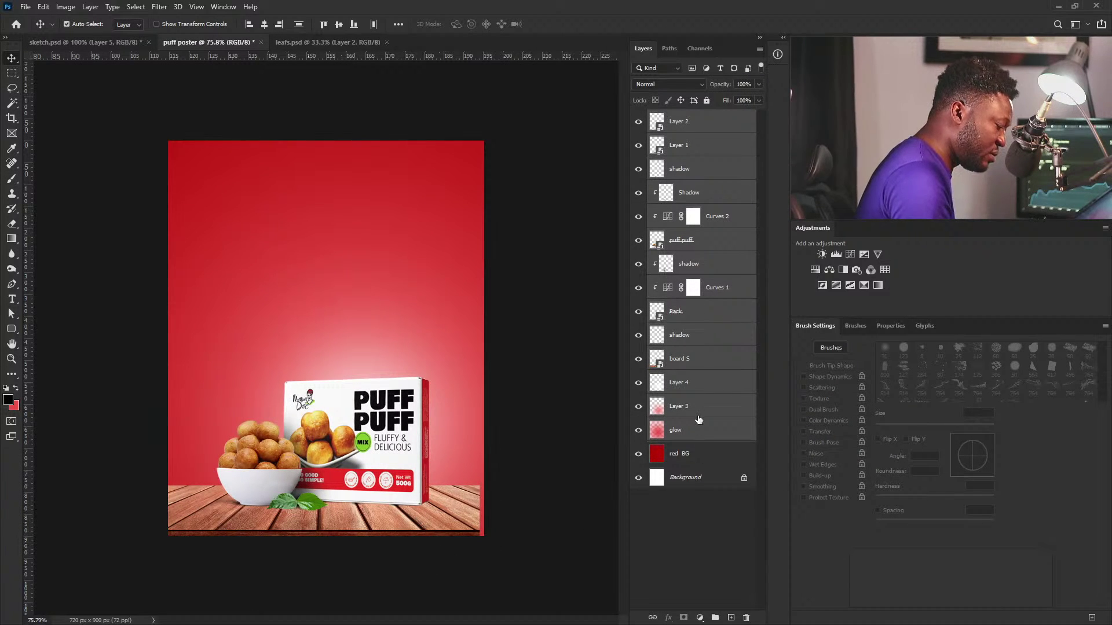
pyautogui.hotkey('ctrl', 'z')
pyautogui.moveTo(424, 482); pyautogui.dragTo(416, 483)
pyautogui.hotkey('ctrl', 'z')
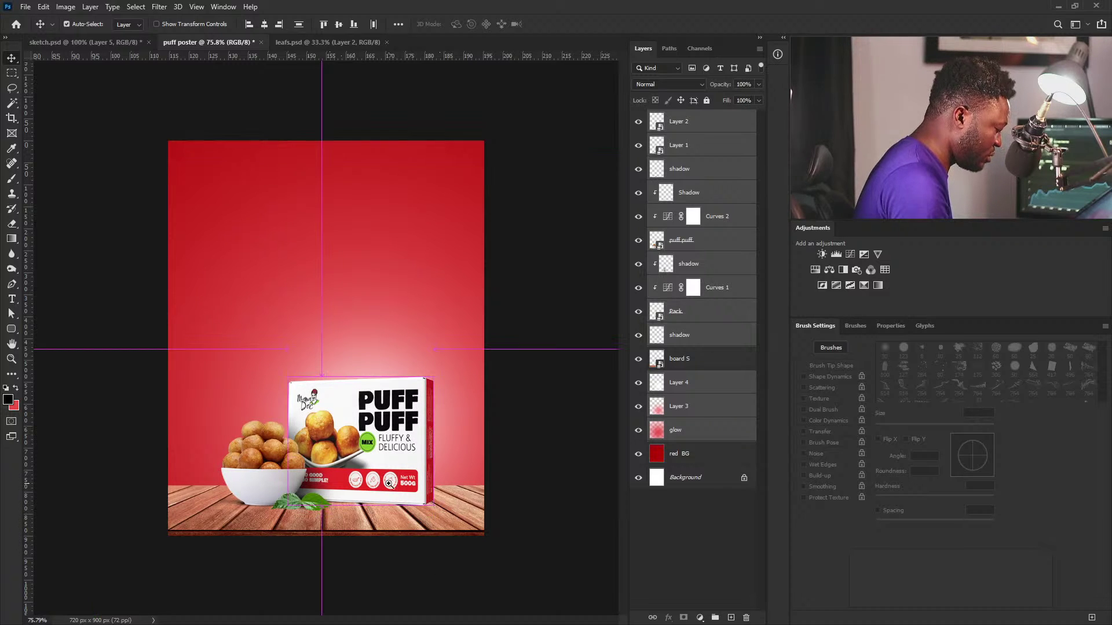
# Step: Reselect the shadow layer beneath the Pack layer and ready the 9 px brush at the base of the pack's red side
pyautogui.hotkey('ctrl', '+')
pyautogui.moveTo(461, 533); pyautogui.dragTo(522, 510)
pyautogui.click(706, 341)
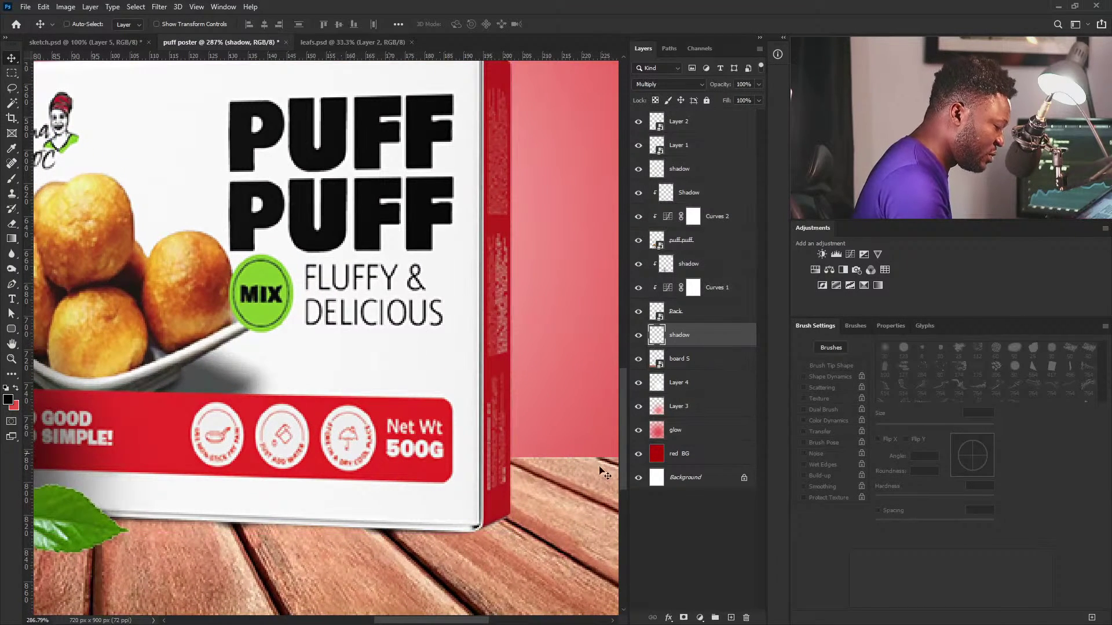
pyautogui.press('b')
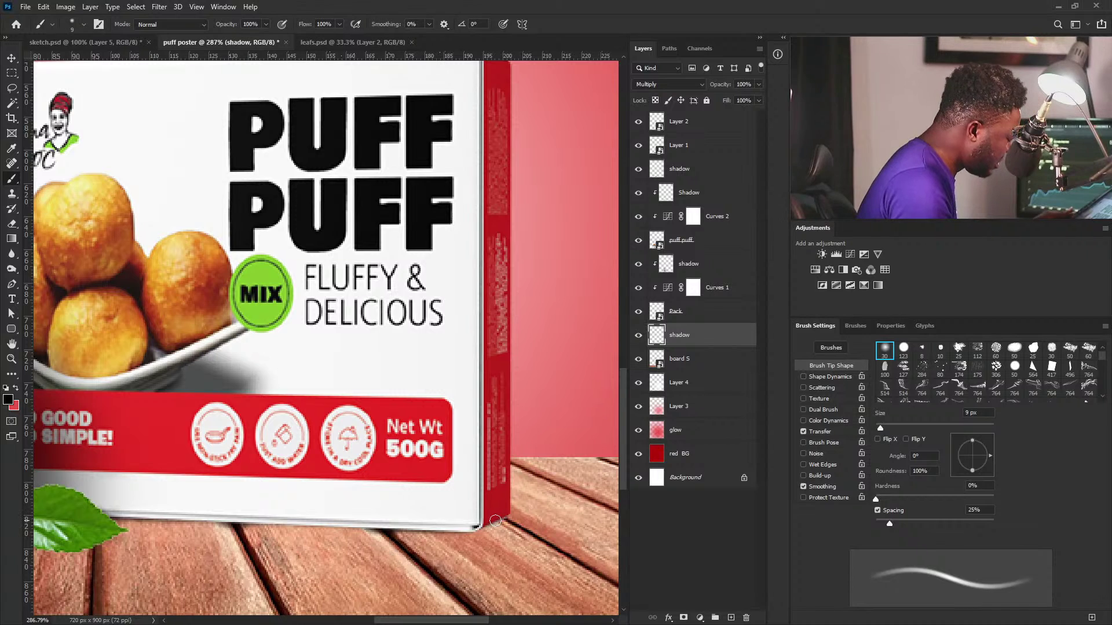
# Step: Paint a soft shadow beneath the base of the box's red side on the shadow layer with a 6 px brush
pyautogui.press('[')
pyautogui.press('[')
pyautogui.press('[')
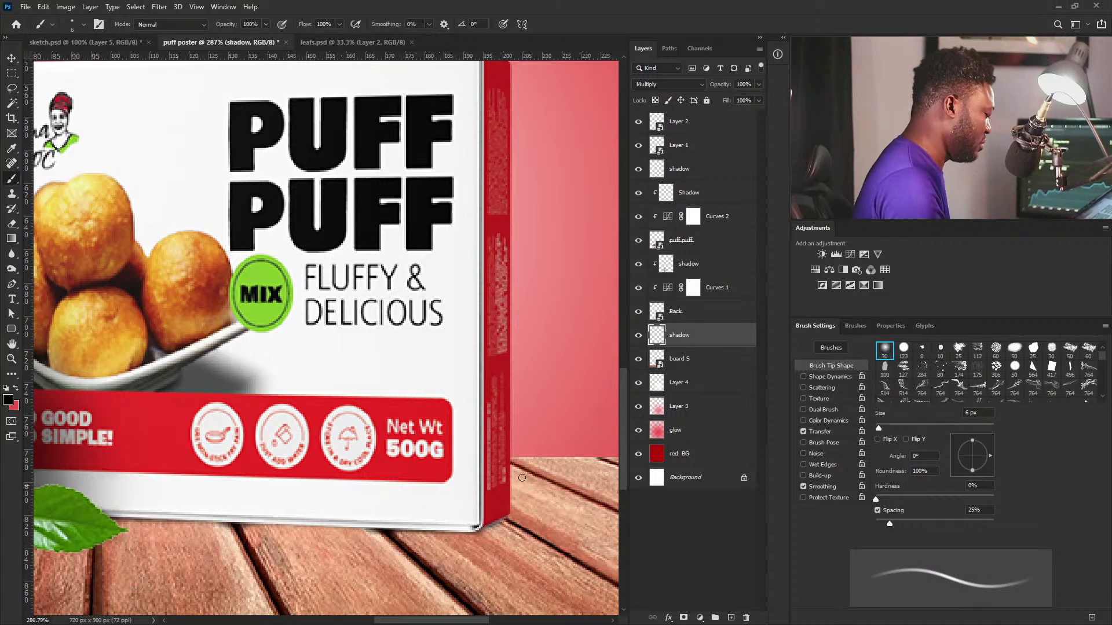
pyautogui.moveTo(521, 410); pyautogui.dragTo(461, 479)
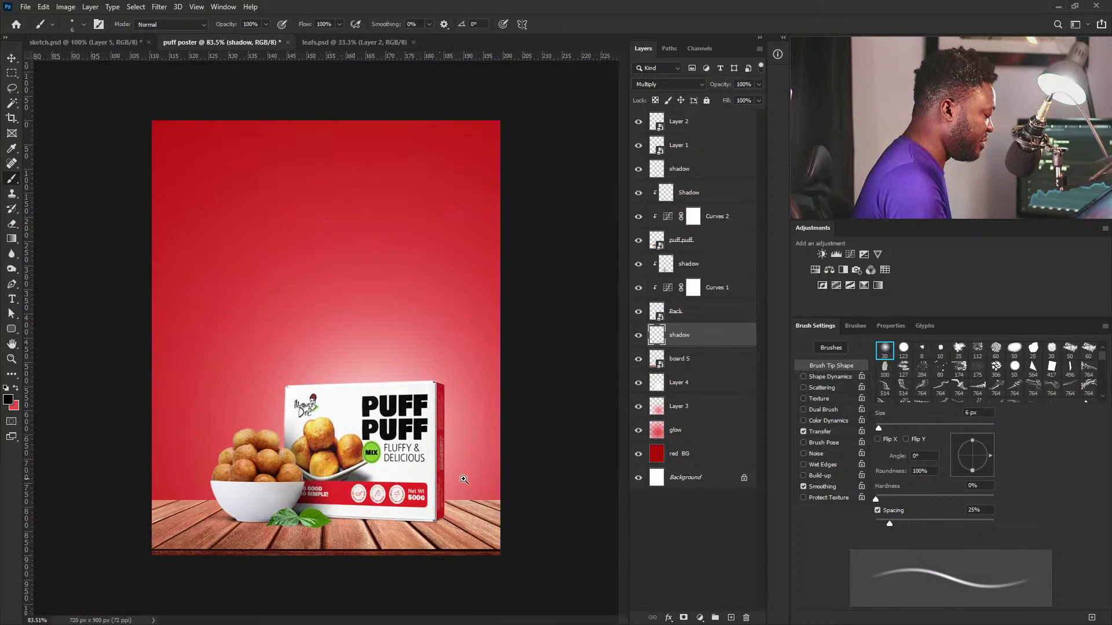
pyautogui.moveTo(409, 418); pyautogui.dragTo(413, 416)
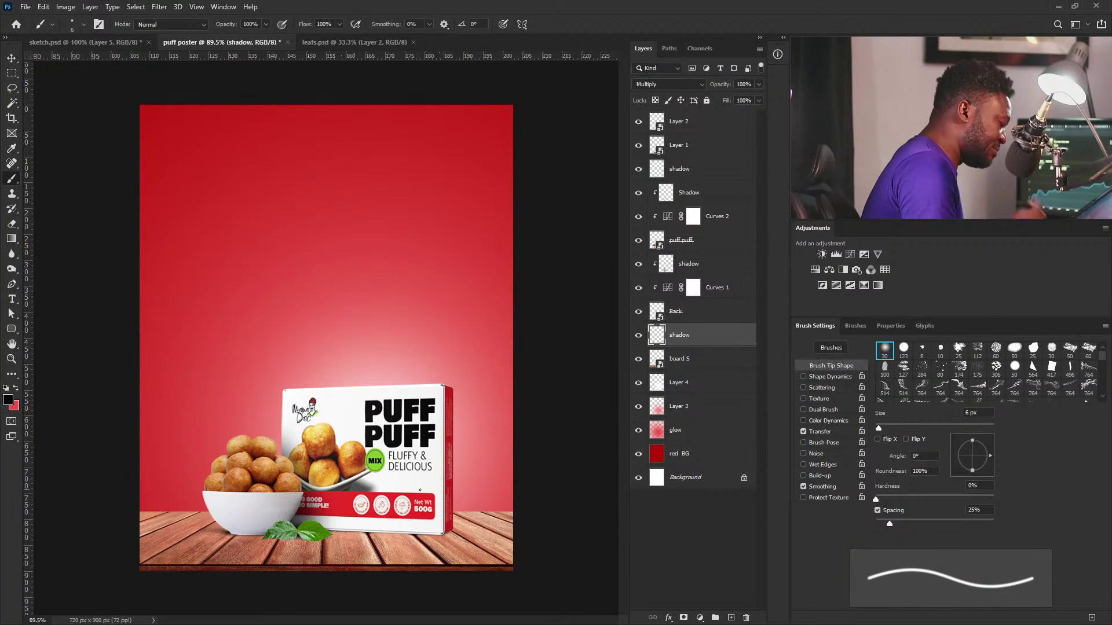
# Step: Set Layer 4's opacity to 80% and shift its glow slightly to the right behind the box
pyautogui.click(686, 384)
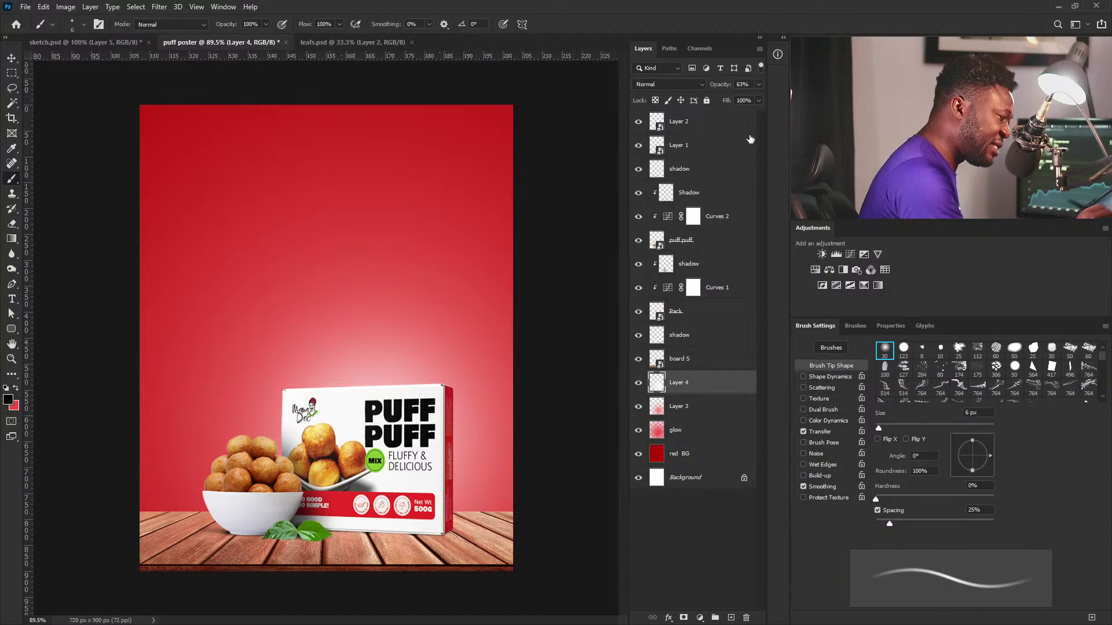
pyautogui.click(759, 85)
pyautogui.moveTo(738, 99); pyautogui.dragTo(746, 99)
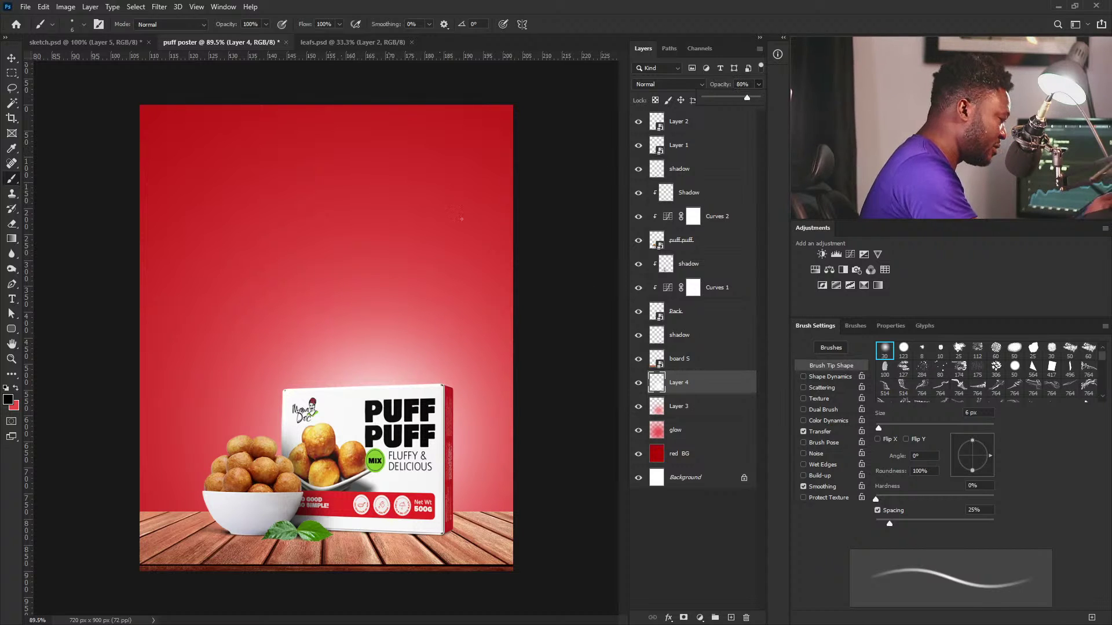
pyautogui.click(17, 61)
pyautogui.moveTo(456, 405)
pyautogui.mouseDown()
pyautogui.moveTo(464, 414)
pyautogui.moveTo(464, 403)
pyautogui.mouseUp()
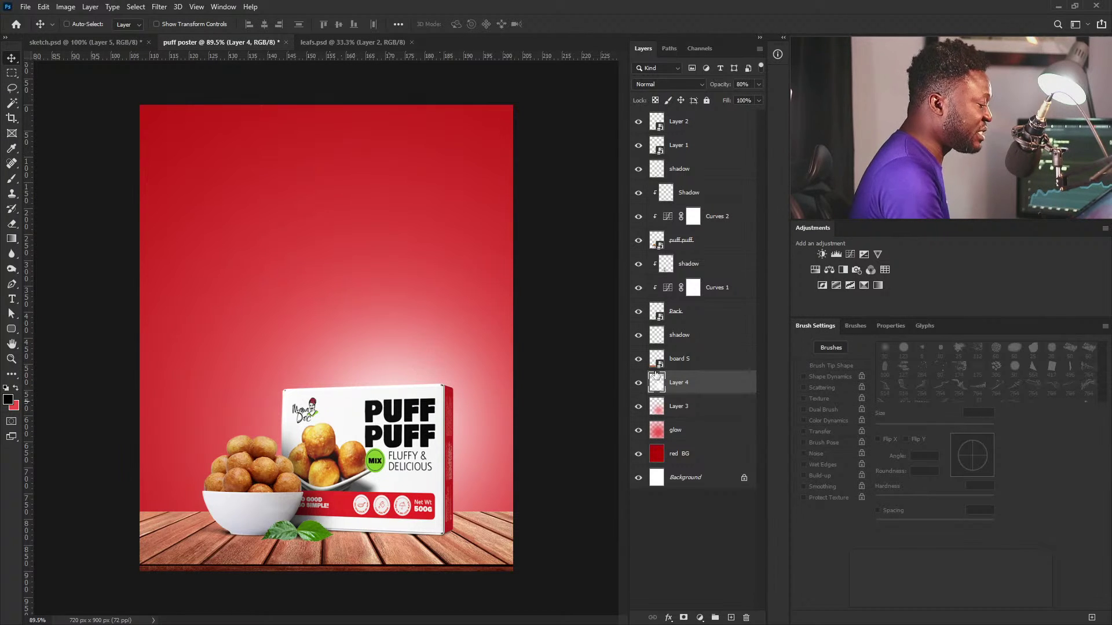
# Step: Add a new layer above the box's clipped shadow layer, clip it to the box, and rename it highlight
pyautogui.click(706, 148)
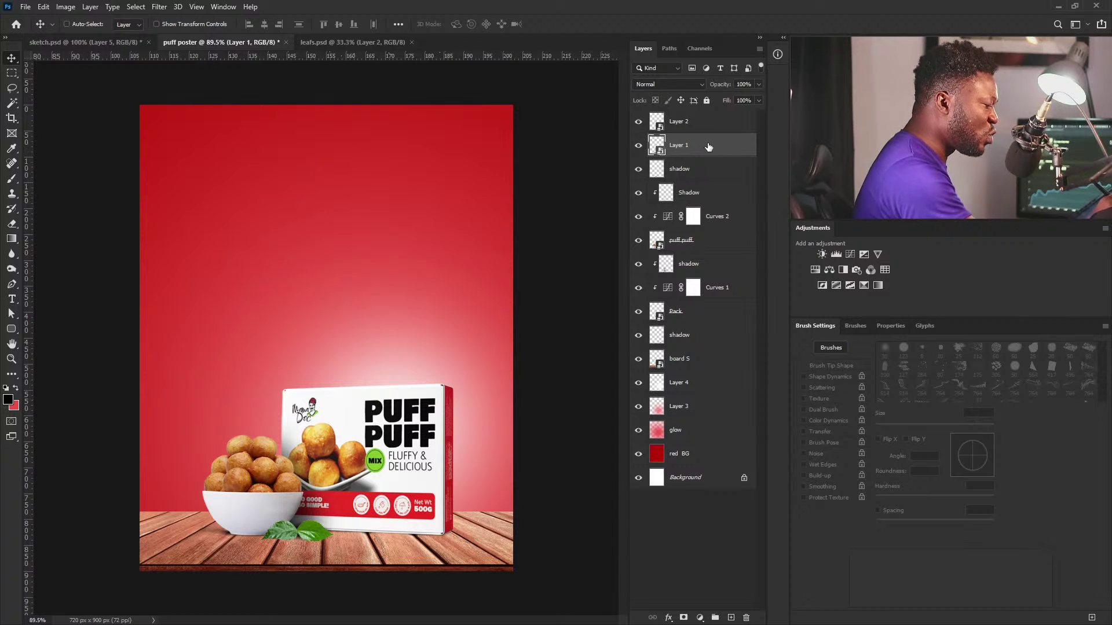
pyautogui.click(717, 243)
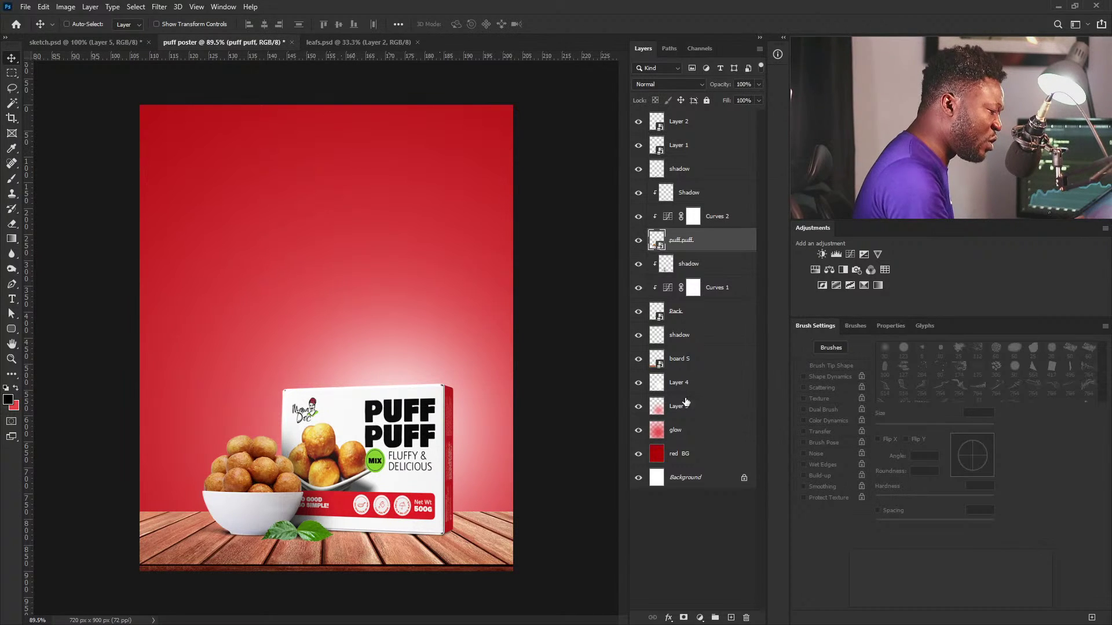
pyautogui.click(712, 314)
pyautogui.click(712, 265)
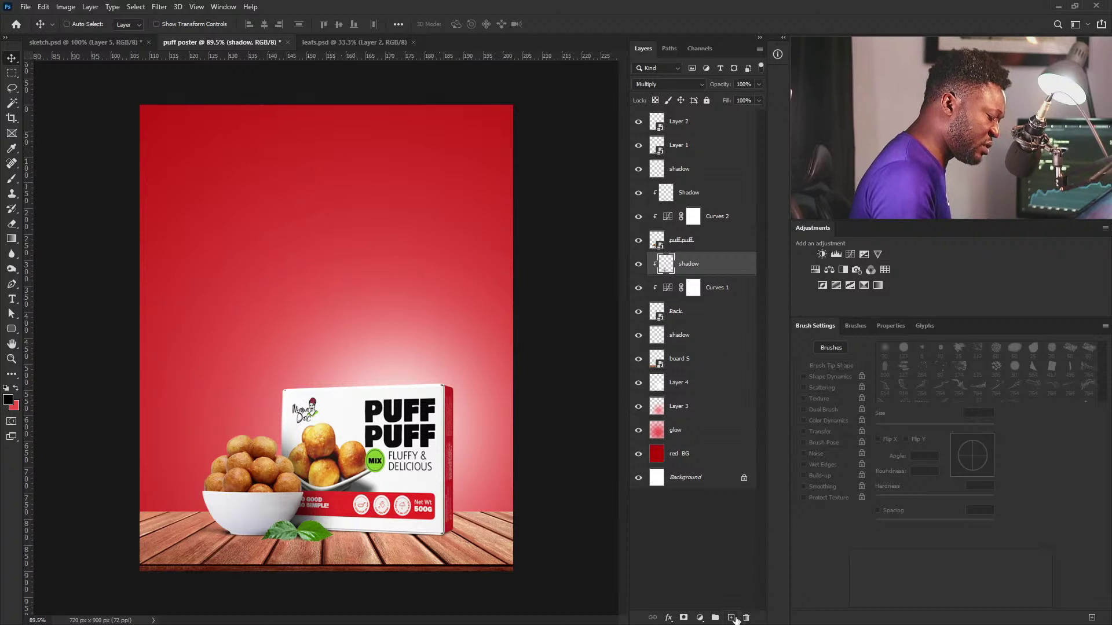
pyautogui.click(732, 618)
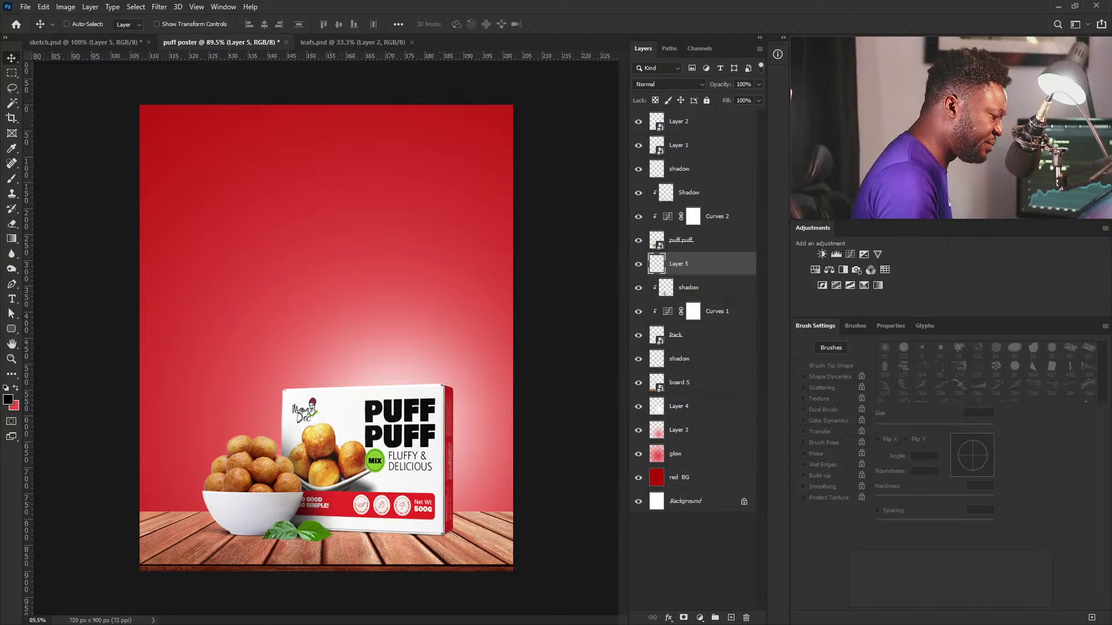
pyautogui.keyDown('alt'); pyautogui.click(721, 274); pyautogui.keyUp('alt')
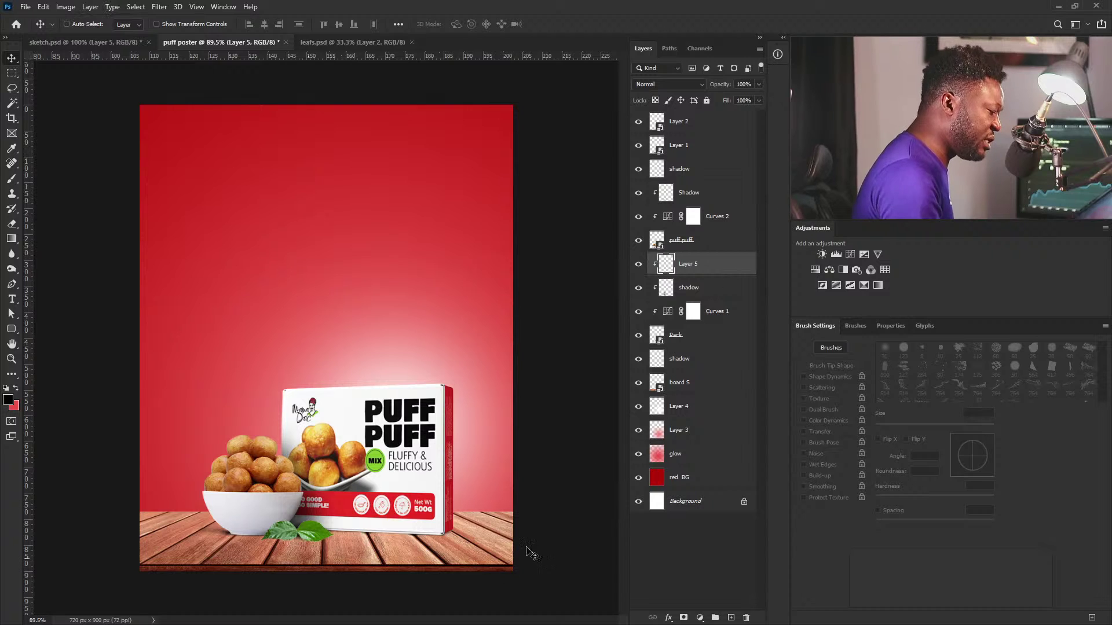
pyautogui.doubleClick(695, 265)
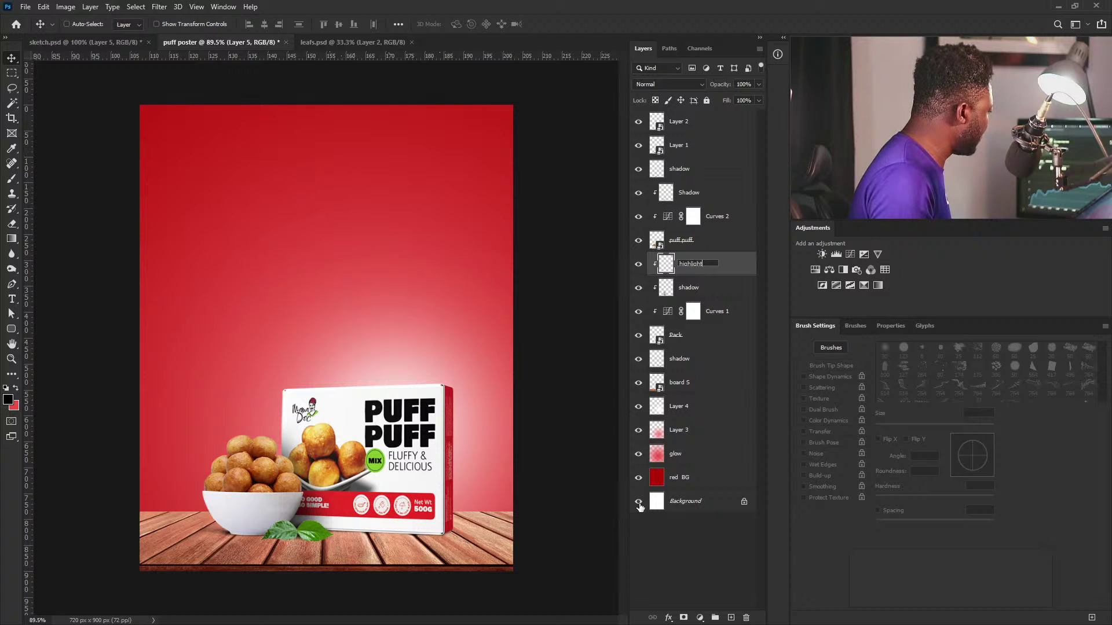
pyautogui.press('Return')
# Step: Set the foreground colour to a very light pink for painting the box highlight
pyautogui.scroll(6, 463, 457)
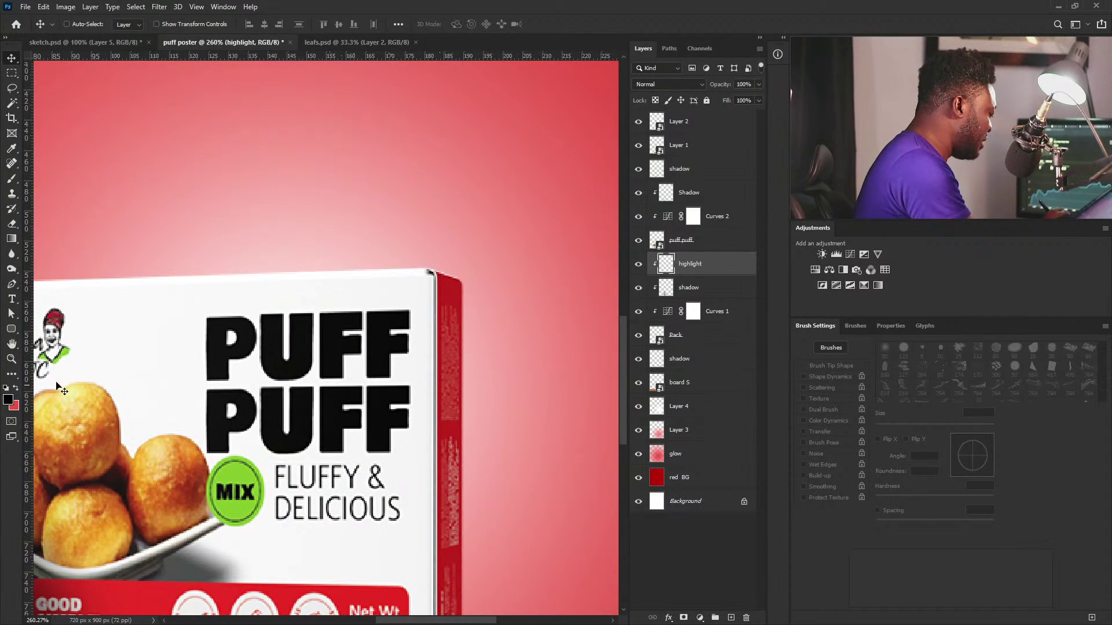
pyautogui.click(8, 399)
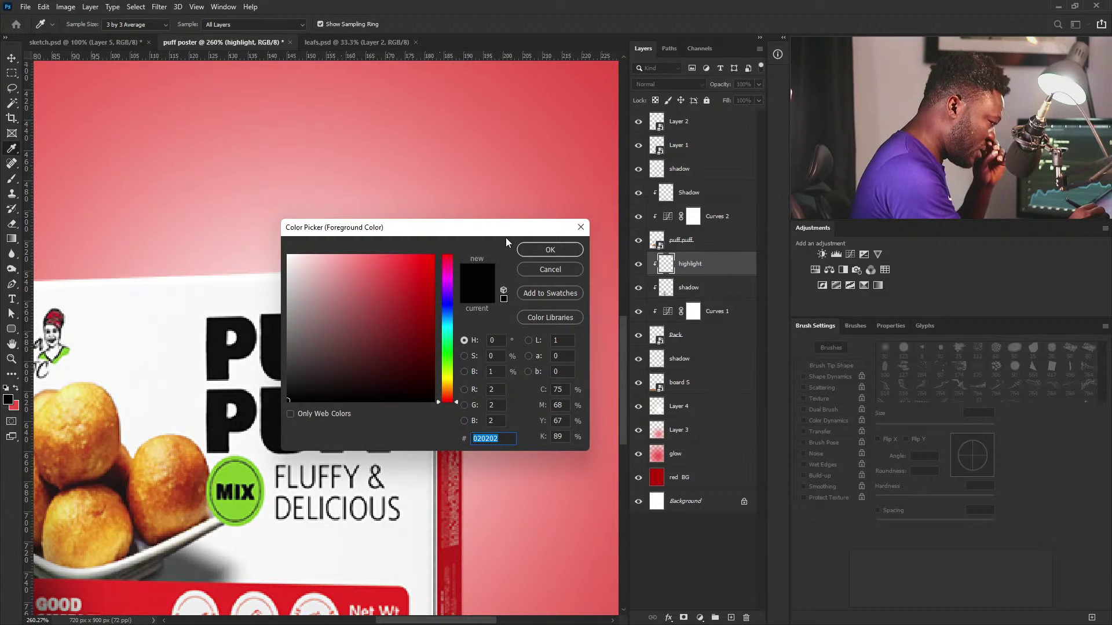
pyautogui.moveTo(491, 228); pyautogui.dragTo(621, 251)
pyautogui.click(502, 399)
pyautogui.moveTo(481, 277); pyautogui.dragTo(460, 269)
pyautogui.click(705, 264)
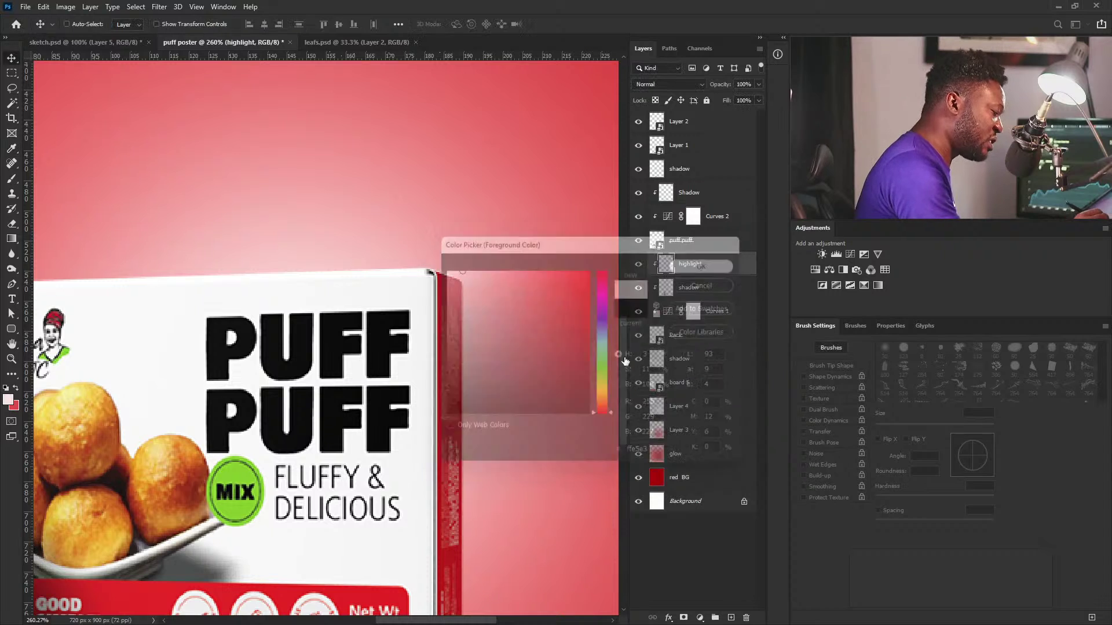
# Step: Paint a light highlight on the upper outer corner of the box's red side with a 15 px soft round brush
pyautogui.press('v')
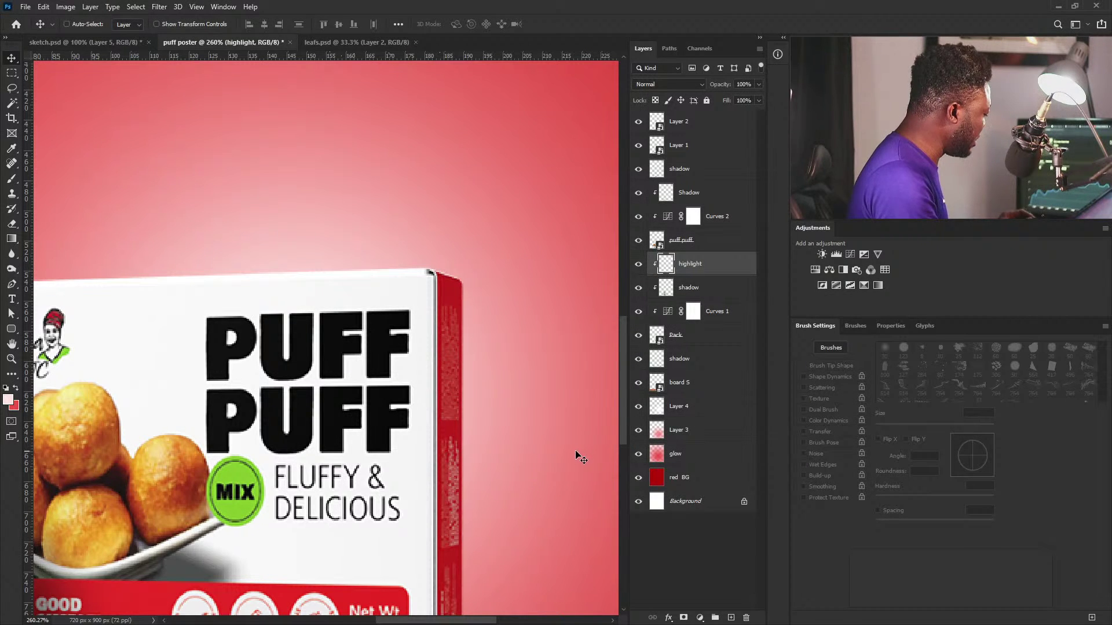
pyautogui.press('b')
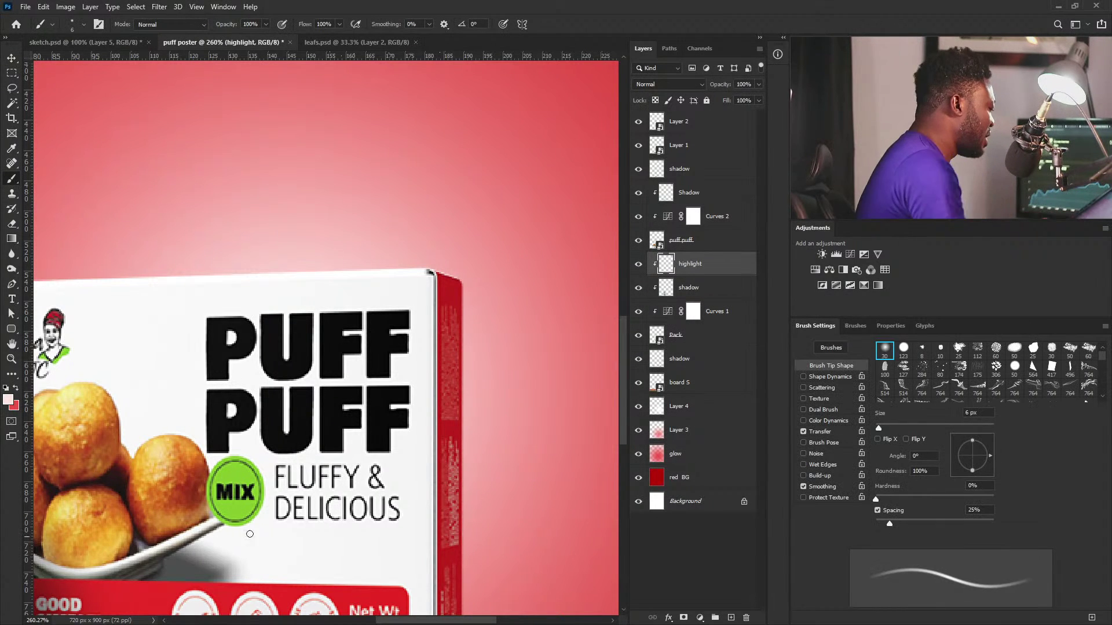
pyautogui.click(884, 351)
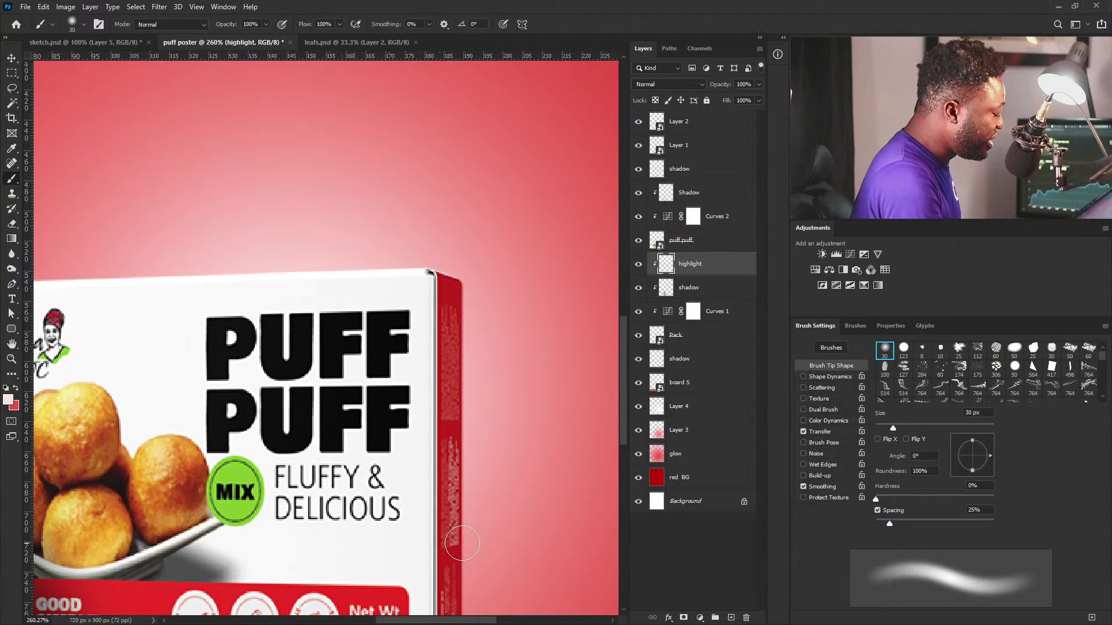
pyautogui.press('[')
pyautogui.press('[')
pyautogui.press('[')
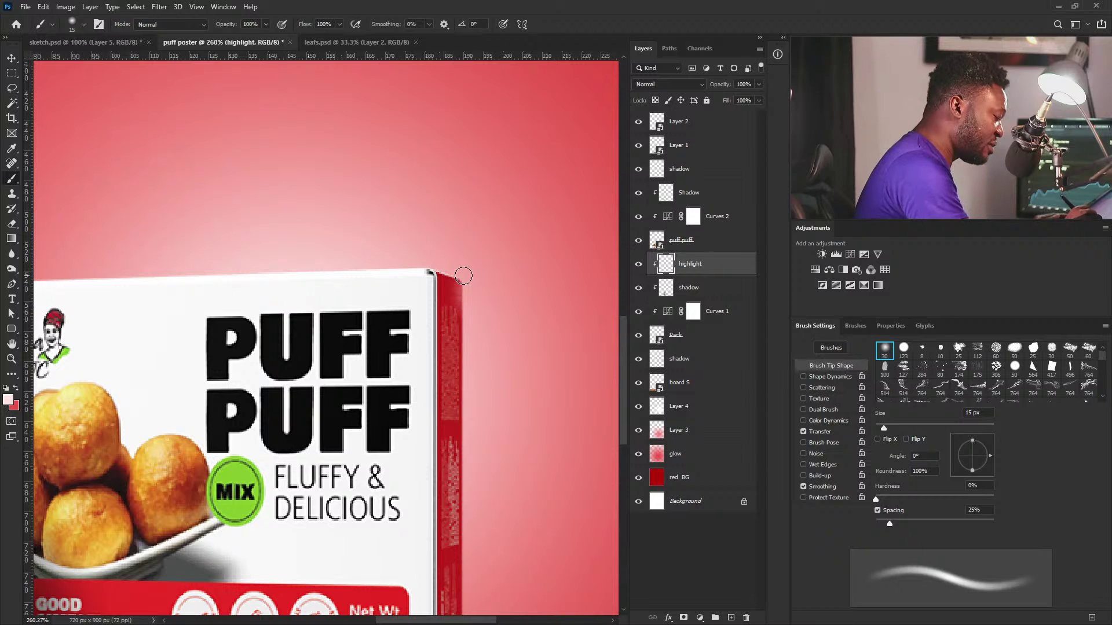
pyautogui.hotkey('ctrl', 'z')
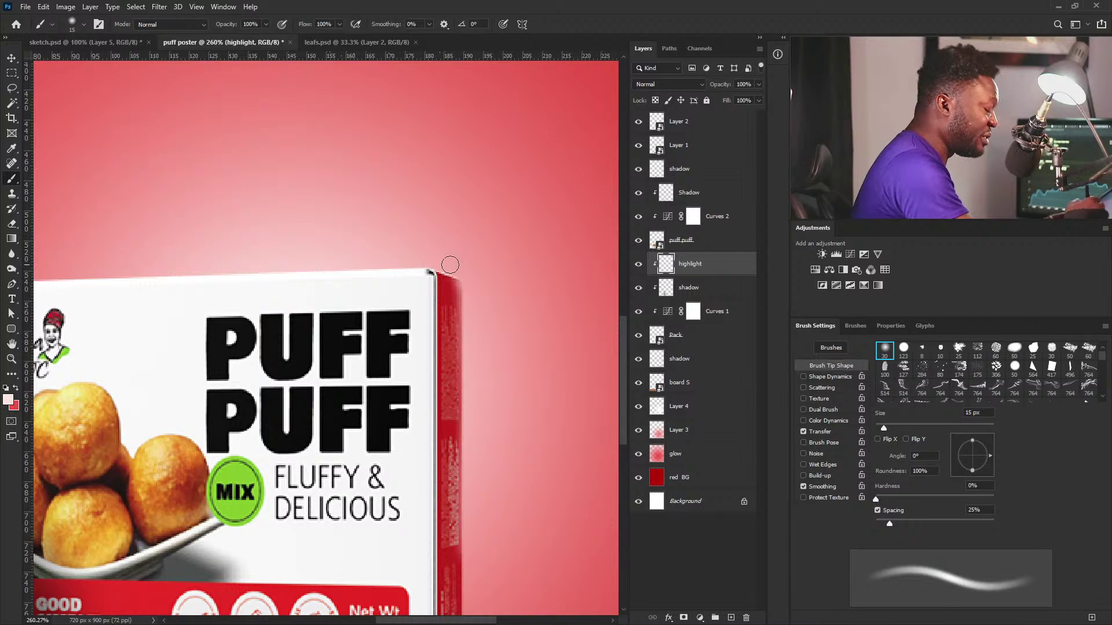
# Step: Extend the highlight along the top and down the outer edge of the box's red side with a 20 px brush
pyautogui.press(']')
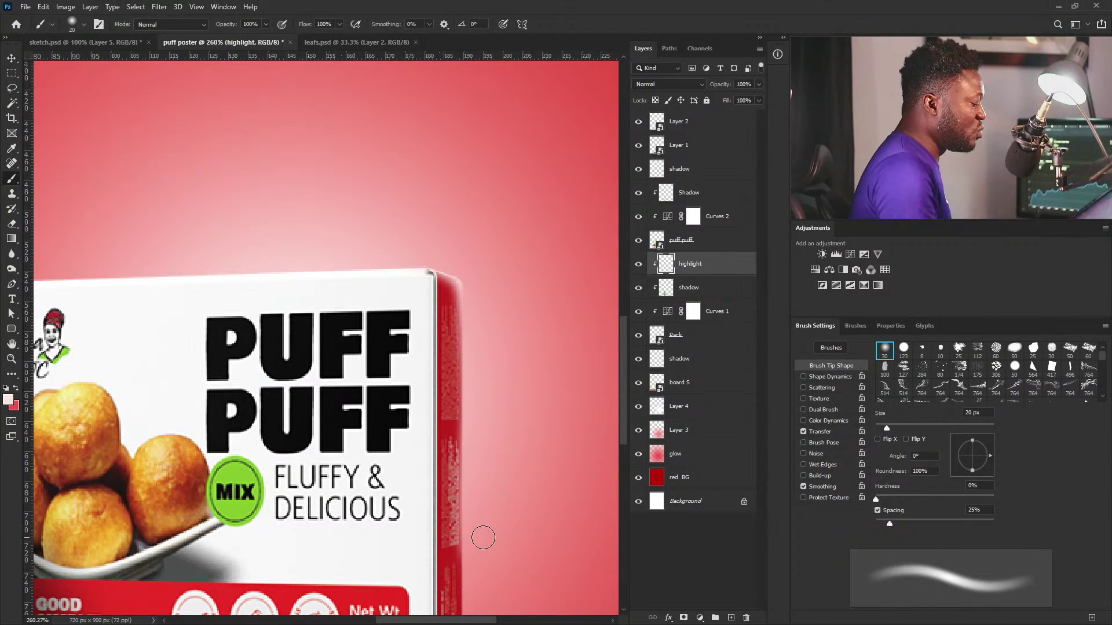
pyautogui.hotkey('ctrl', '0')
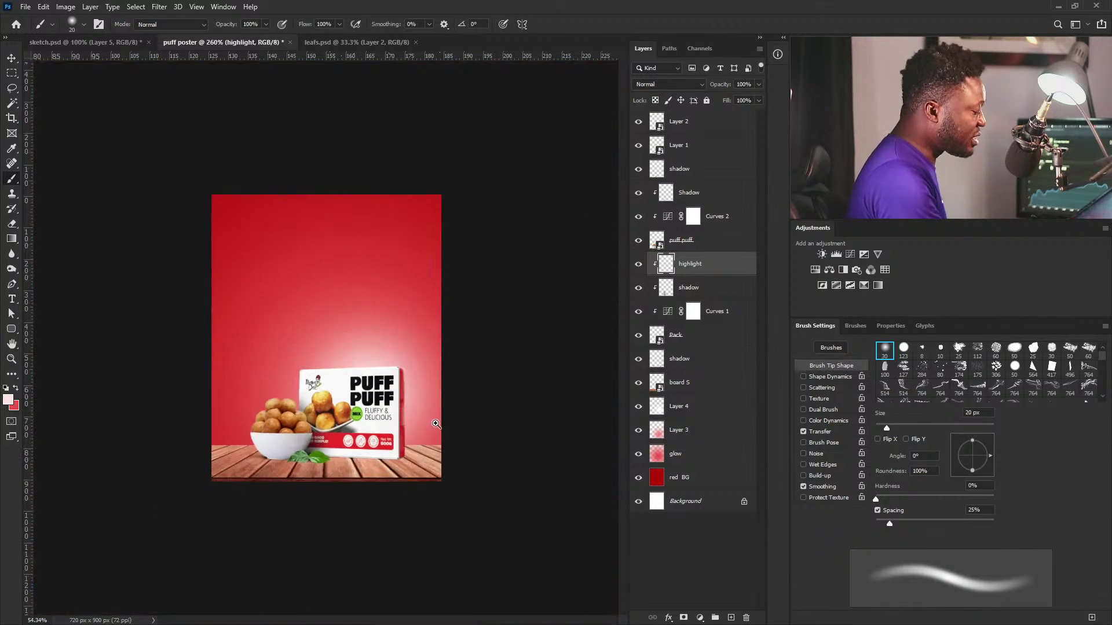
pyautogui.click(434, 441)
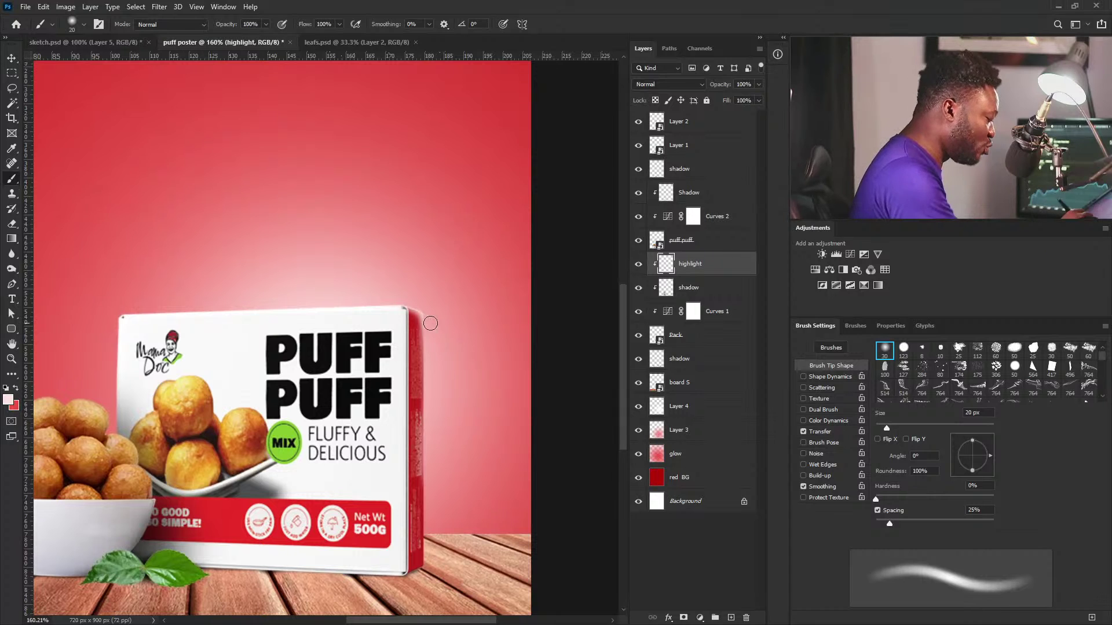
pyautogui.moveTo(430, 330); pyautogui.dragTo(429, 463)
pyautogui.moveTo(426, 396)
pyautogui.mouseDown()
pyautogui.moveTo(442, 415)
pyautogui.moveTo(457, 377)
pyautogui.mouseUp()
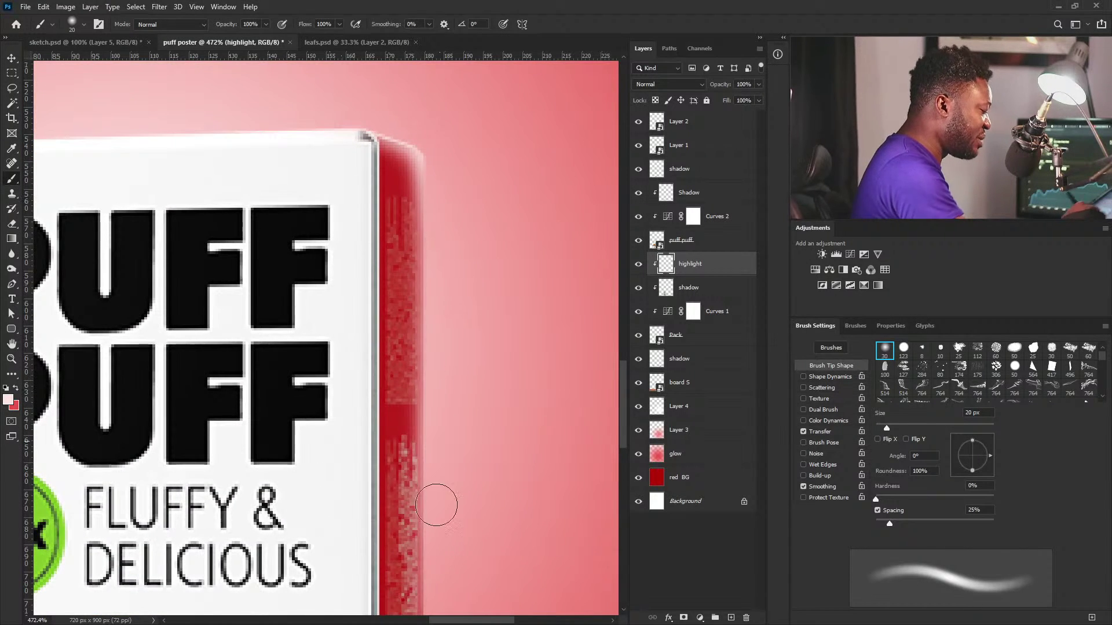
pyautogui.moveTo(502, 285); pyautogui.dragTo(462, 295)
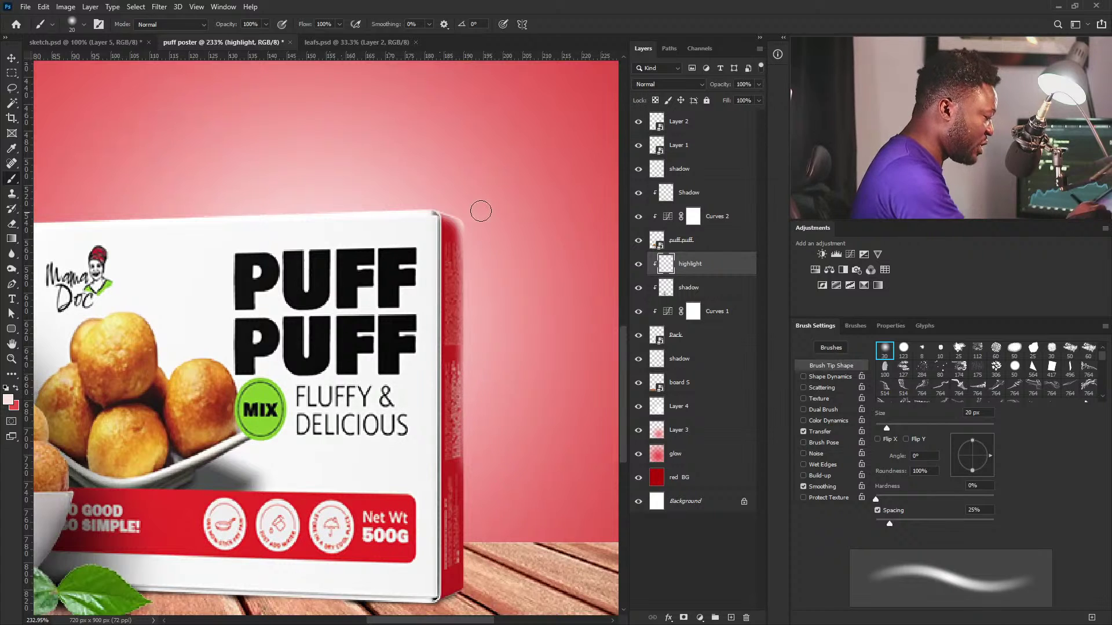
pyautogui.moveTo(498, 315); pyautogui.dragTo(463, 317)
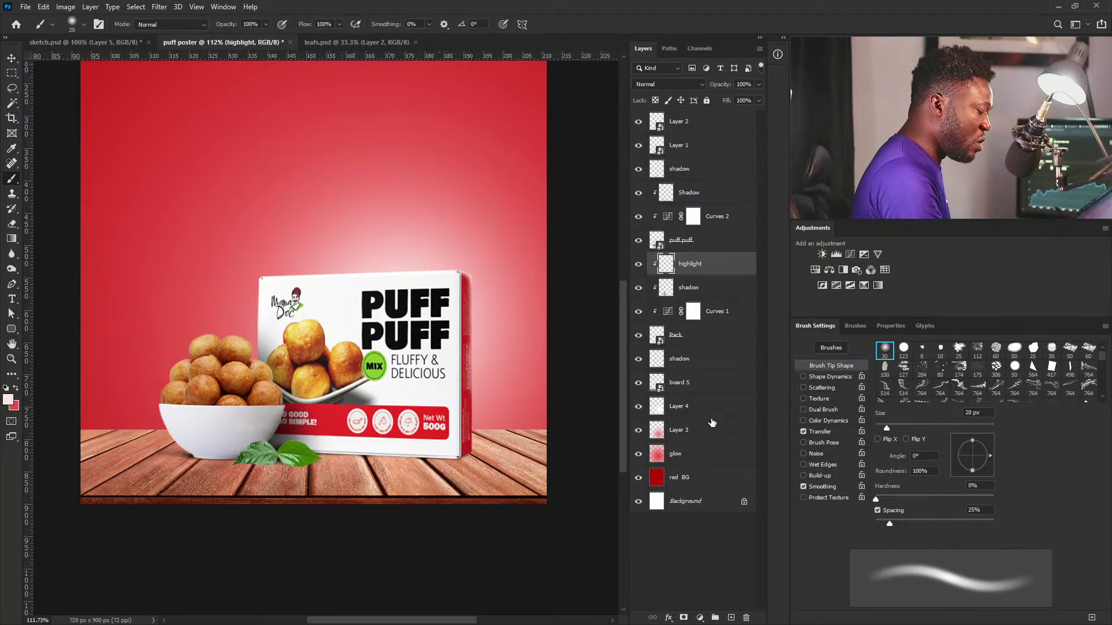
pyautogui.click(699, 407)
pyautogui.keyDown('shift'); pyautogui.click(700, 435); pyautogui.keyUp('shift')
pyautogui.moveTo(457, 348); pyautogui.dragTo(430, 384)
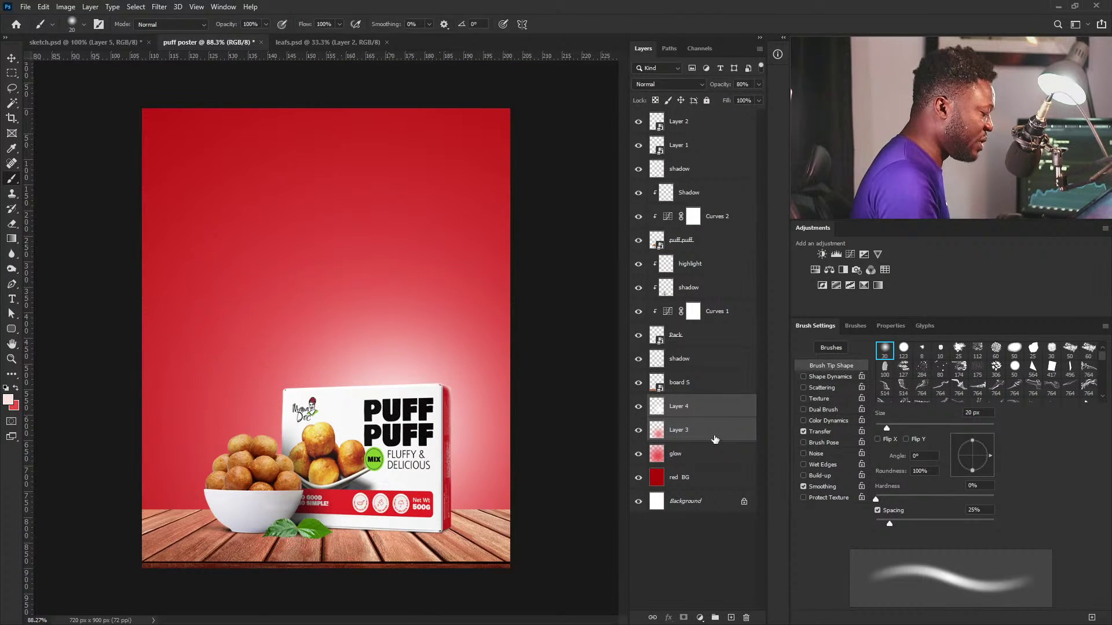
pyautogui.click(712, 410)
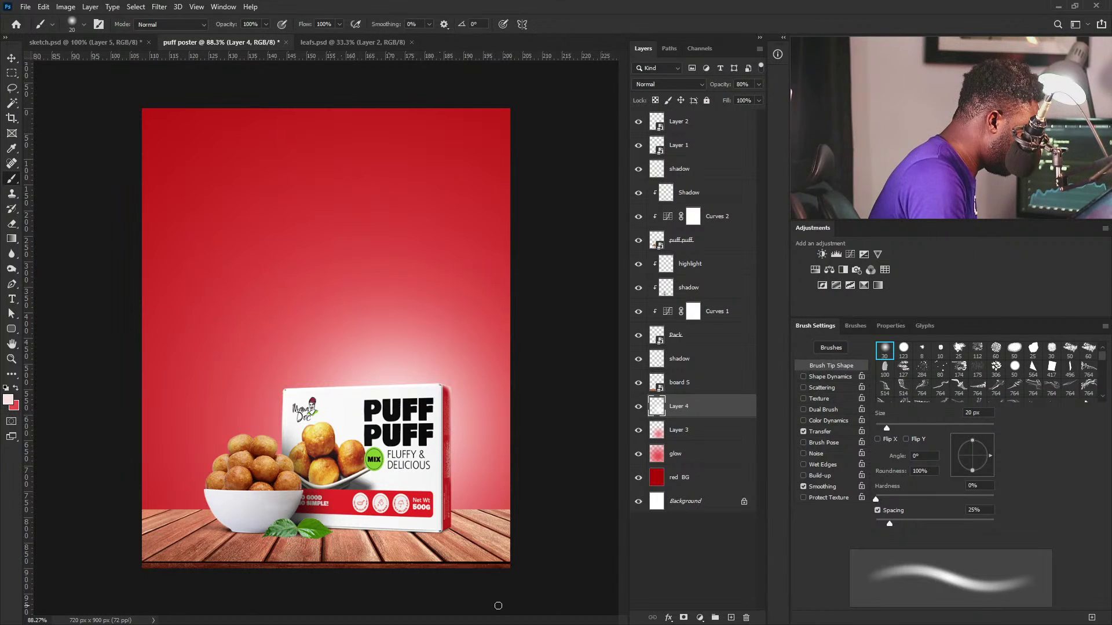
# Step: Add a Curves adjustment above Layer 2, darken it to input 165, output 58, and invert its mask to black
pyautogui.click(701, 121)
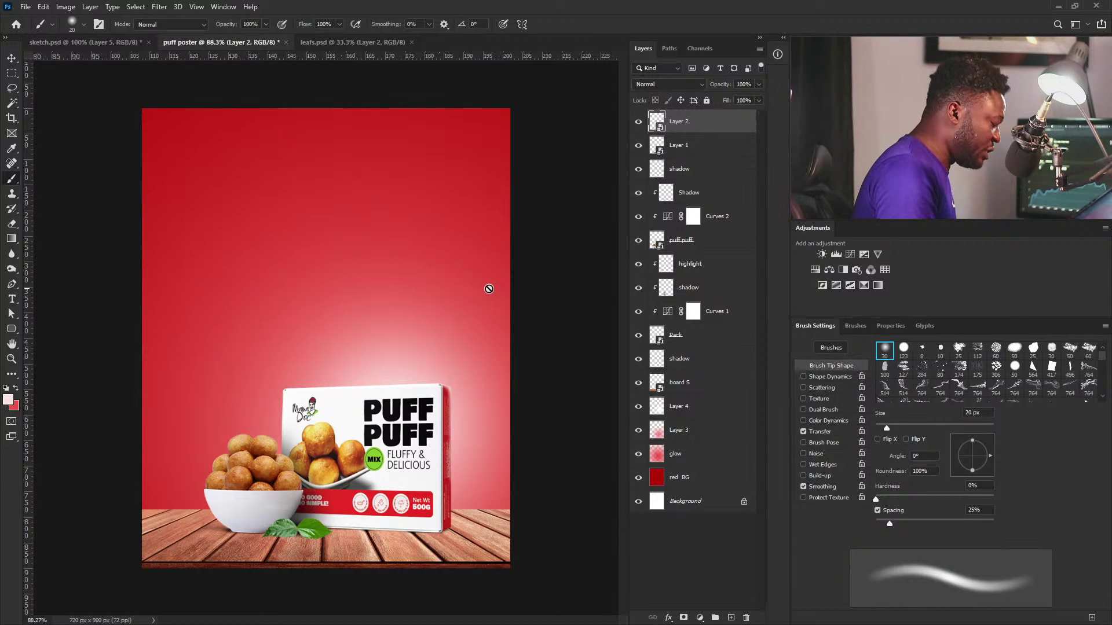
pyautogui.click(851, 254)
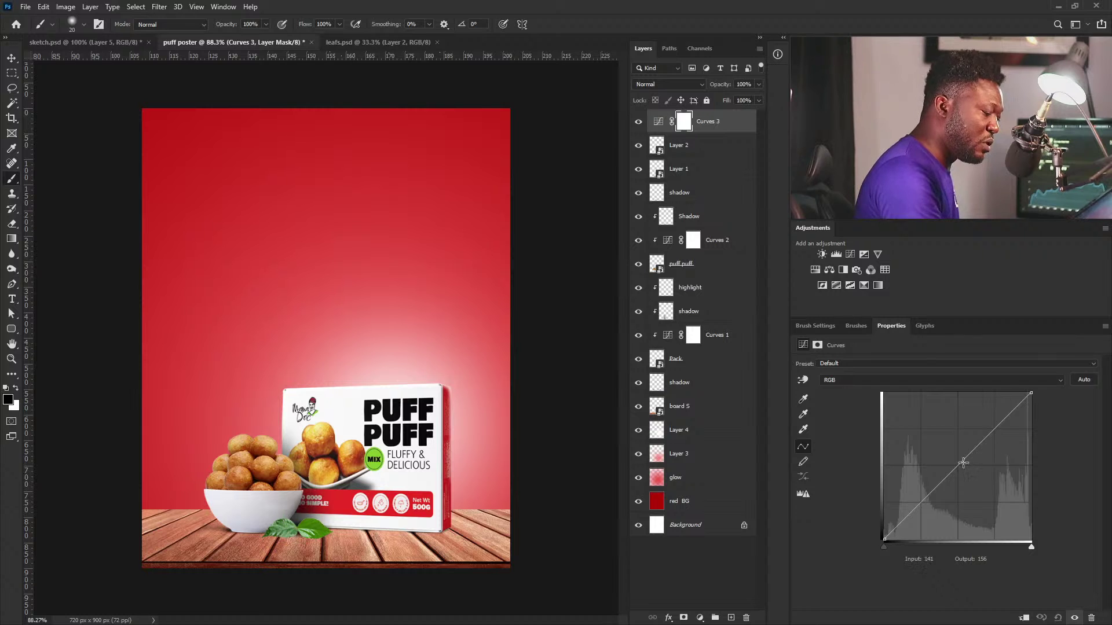
pyautogui.moveTo(979, 444); pyautogui.dragTo(979, 505)
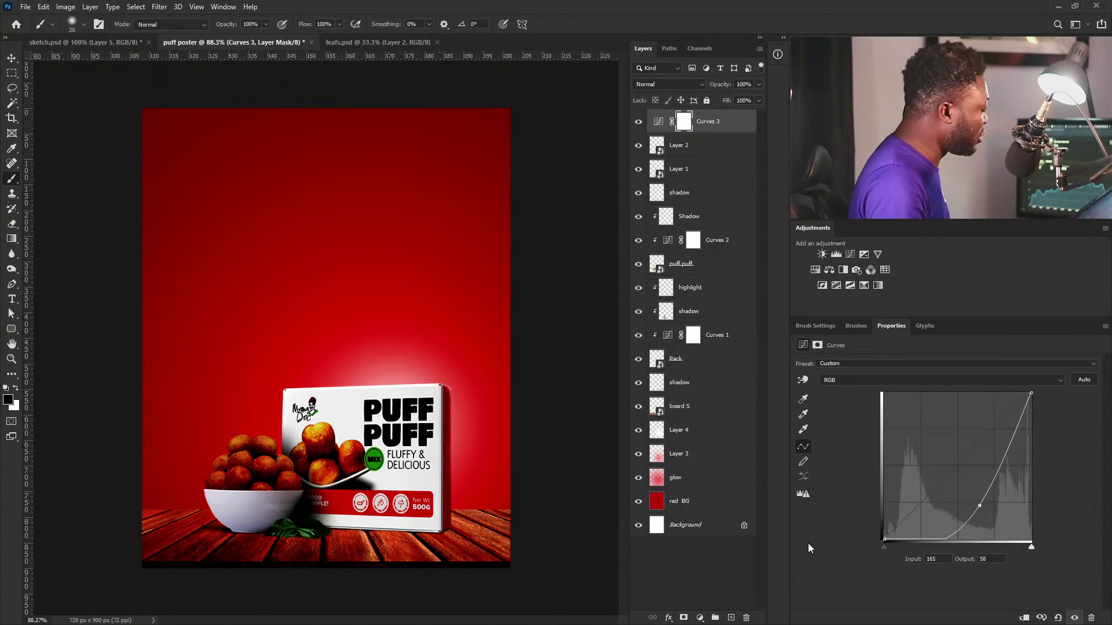
pyautogui.hotkey('ctrl', 'i')
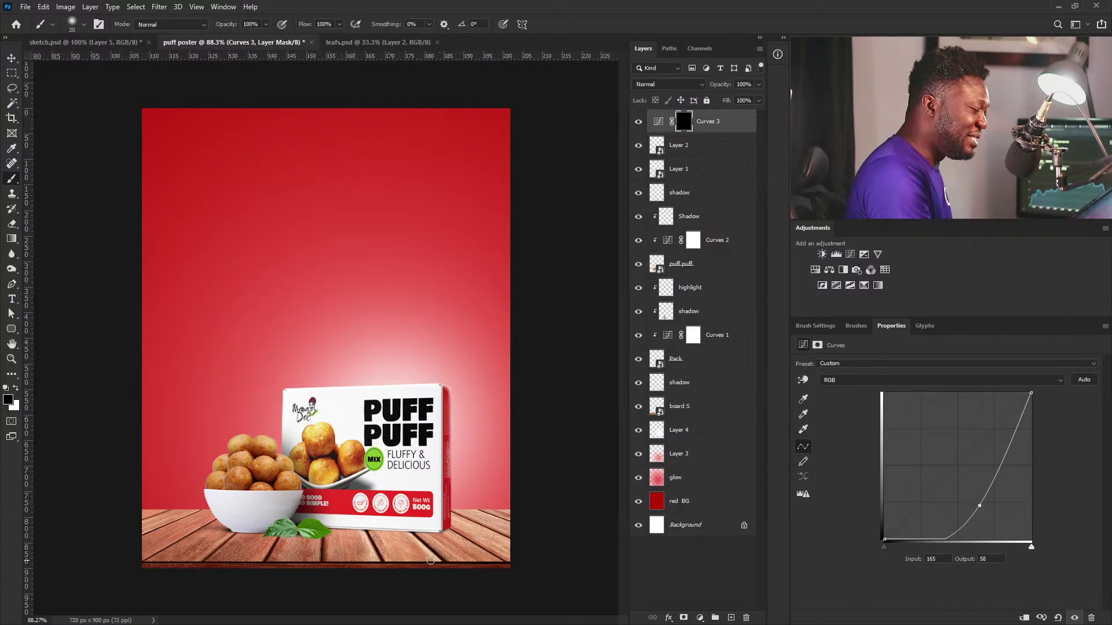
# Step: Bring up the brush settings and choose a 30 px soft round tip with 0% hardness and Transfer enabled
pyautogui.doubleClick(811, 329)
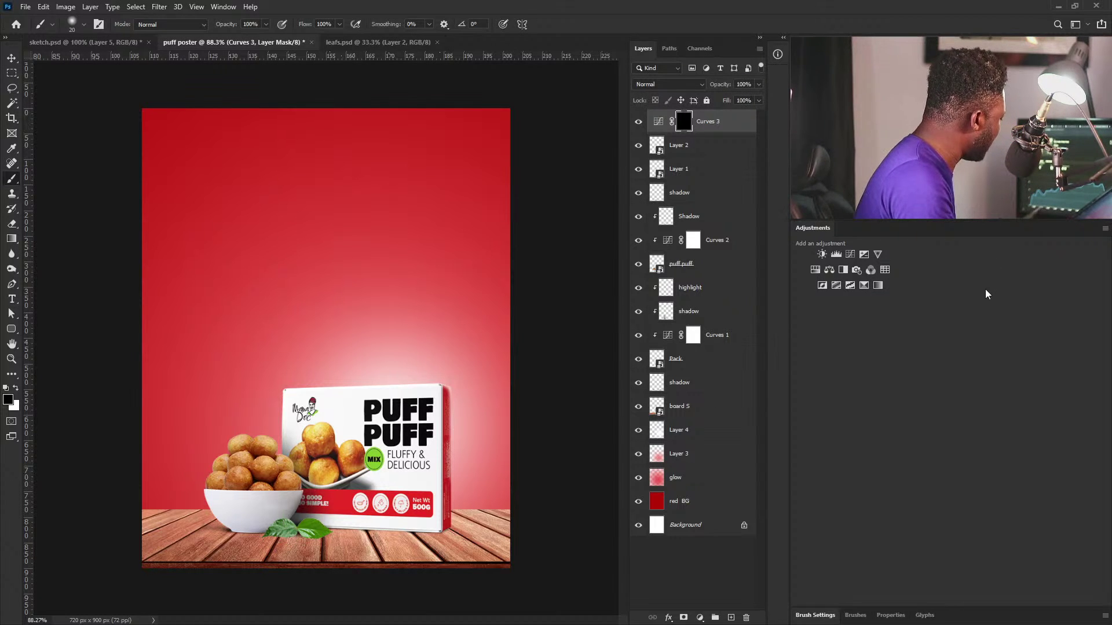
pyautogui.press('F5')
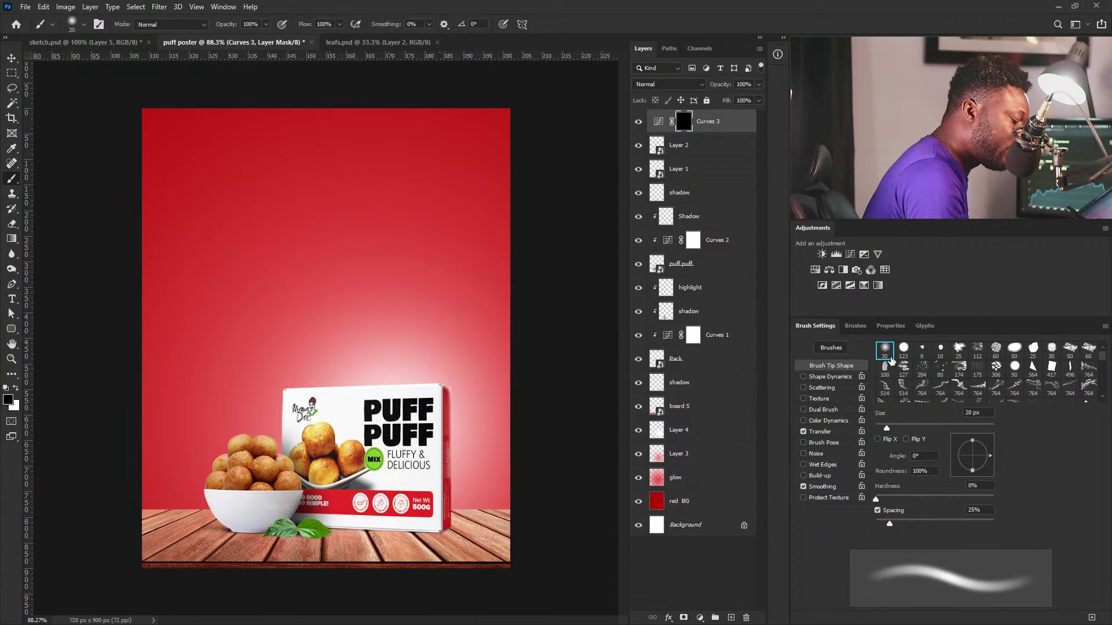
pyautogui.click(884, 359)
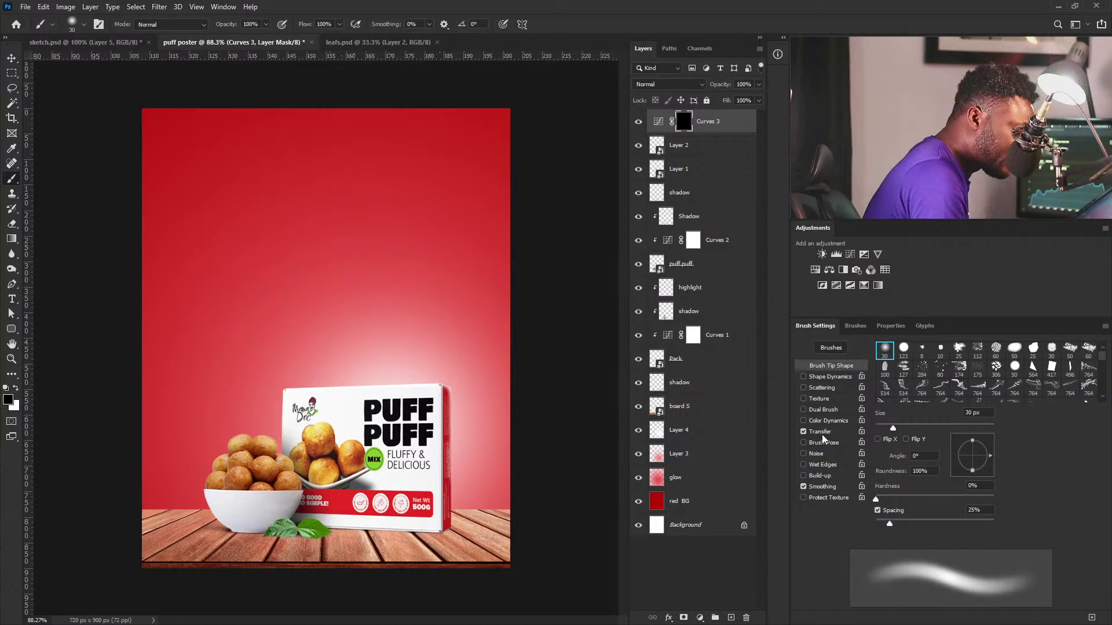
pyautogui.click(803, 432)
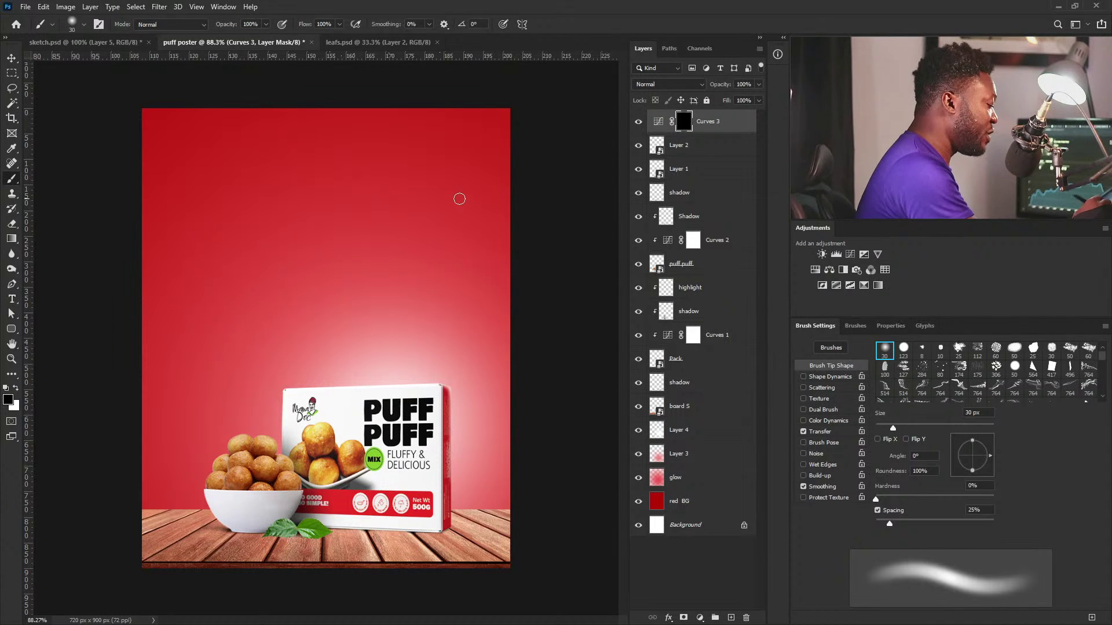
# Step: Paint white on the Curves 3 mask with a 500 px soft brush to darken the poster's outer edges as a vignette
pyautogui.press(']')
pyautogui.press(']')
pyautogui.press(']')
pyautogui.press(']')
pyautogui.press(']')
pyautogui.press(']')
pyautogui.press(']')
pyautogui.press(']')
pyautogui.press(']')
pyautogui.press(']')
pyautogui.press(']')
pyautogui.press(']')
pyautogui.press(']')
pyautogui.press(']')
pyautogui.press(']')
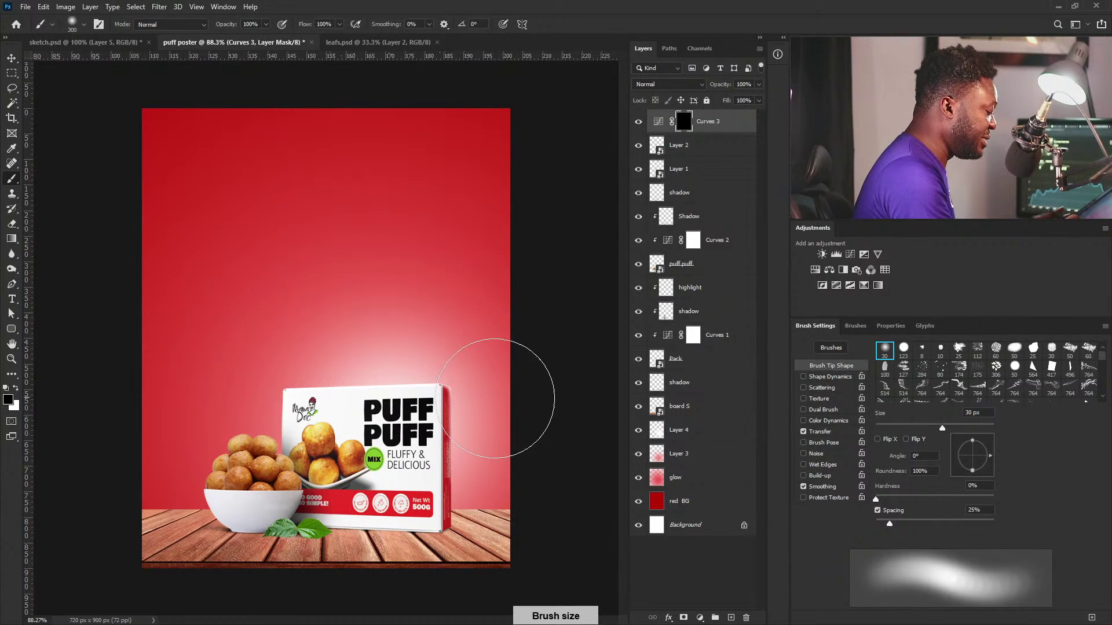
pyautogui.moveTo(521, 293)
pyautogui.mouseDown()
pyautogui.moveTo(479, 310)
pyautogui.moveTo(473, 369)
pyautogui.mouseUp()
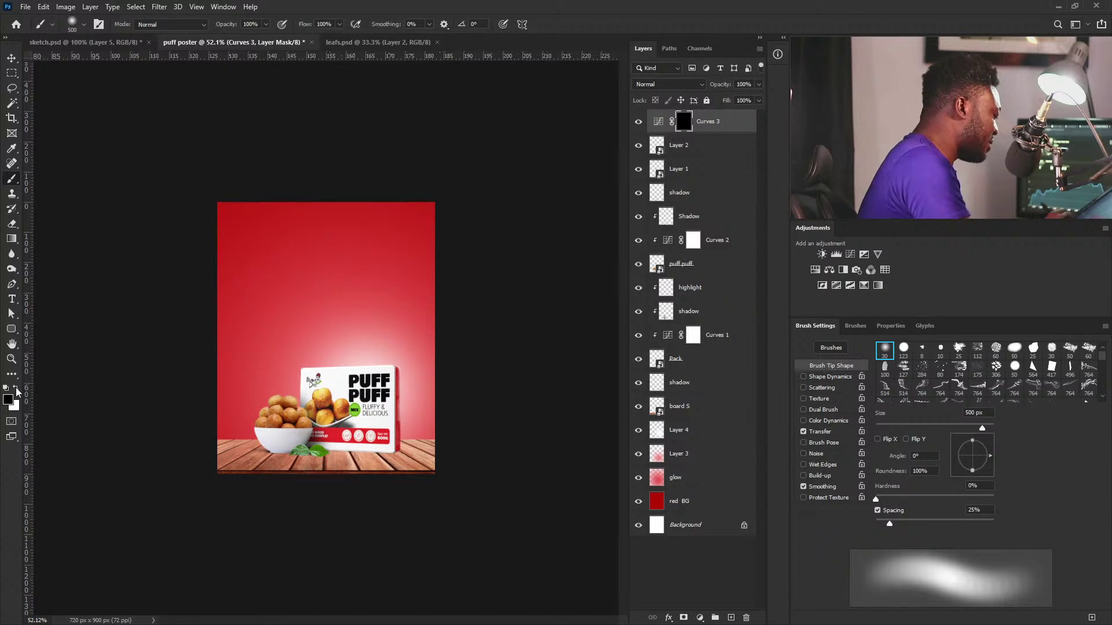
pyautogui.click(16, 390)
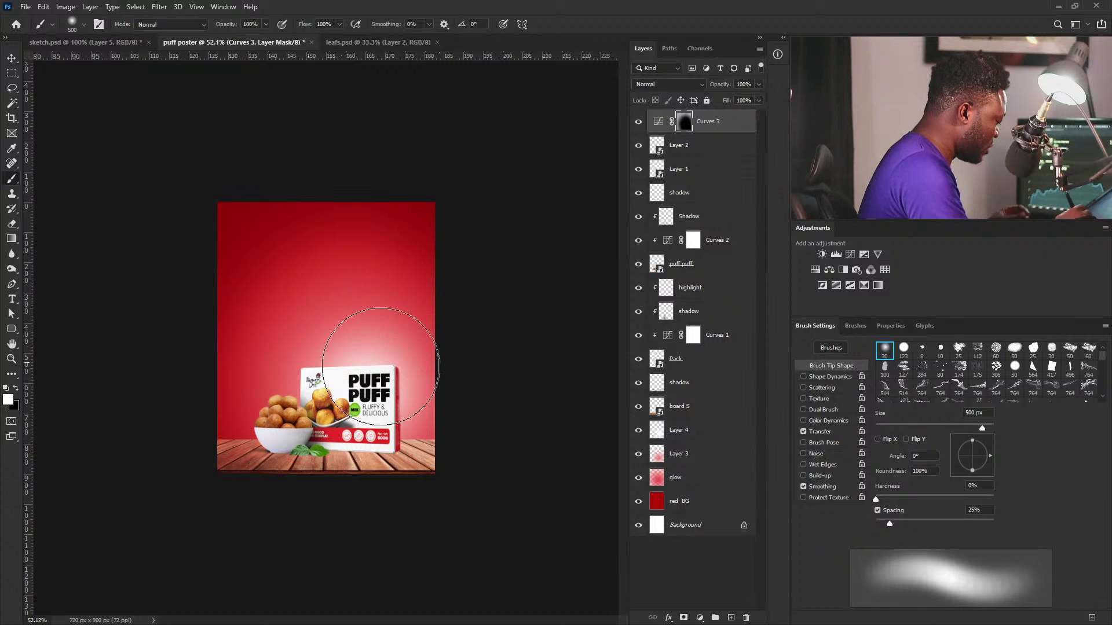
pyautogui.hotkey('ctrl', 'z')
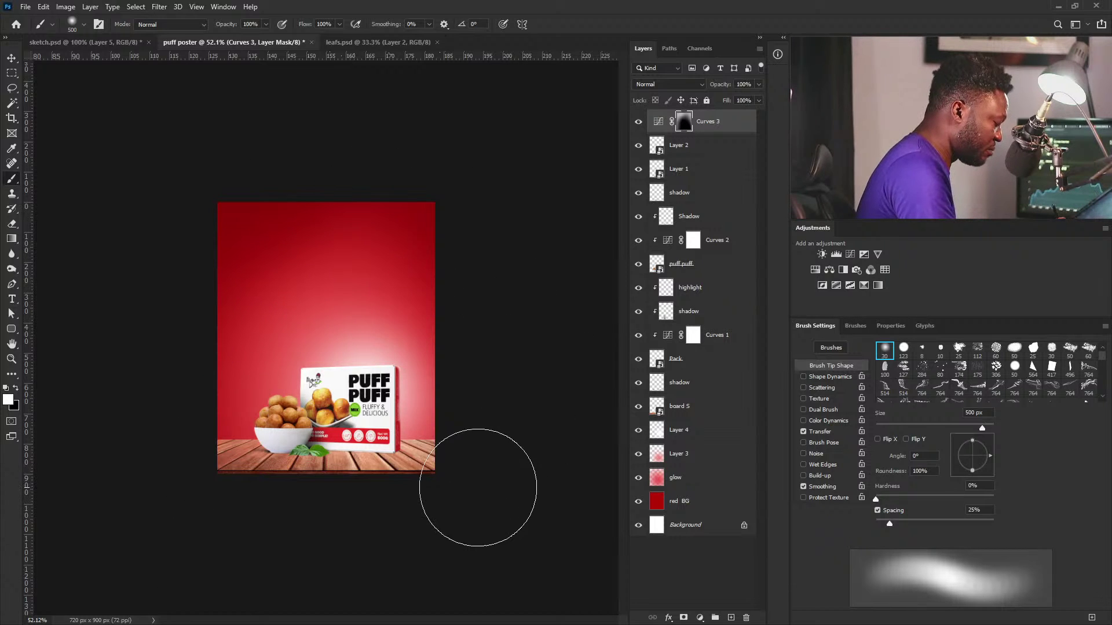
# Step: Darken the front edge of the wooden table by painting white on the Curves 3 mask with a 175 px brush
pyautogui.scroll(2, 466, 503)
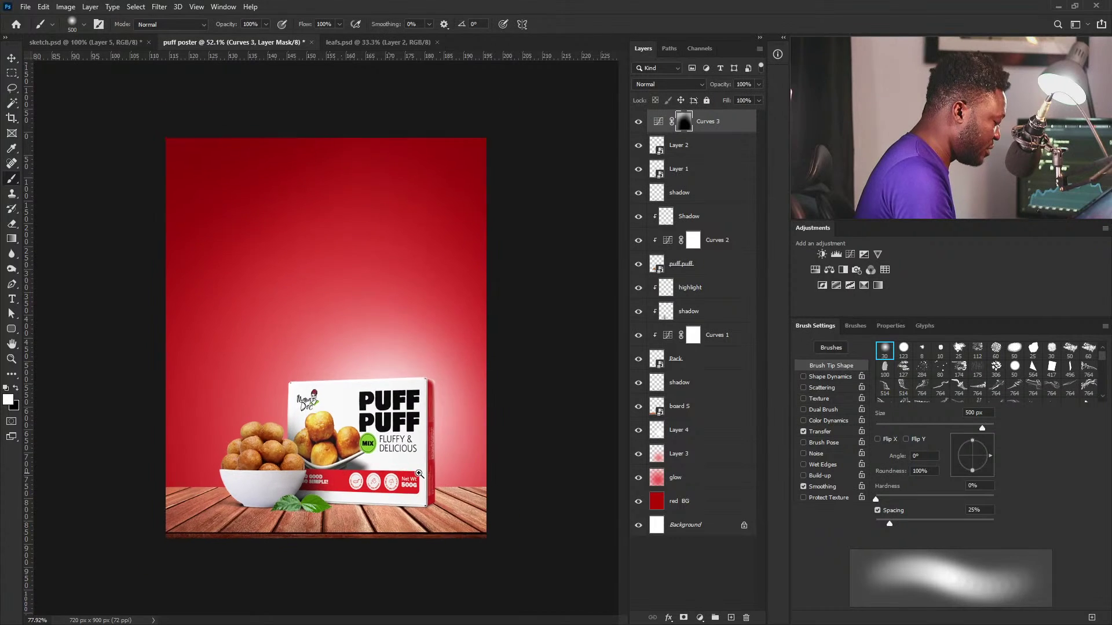
pyautogui.press('[')
pyautogui.press('[')
pyautogui.press('[')
pyautogui.press('[')
pyautogui.press('[')
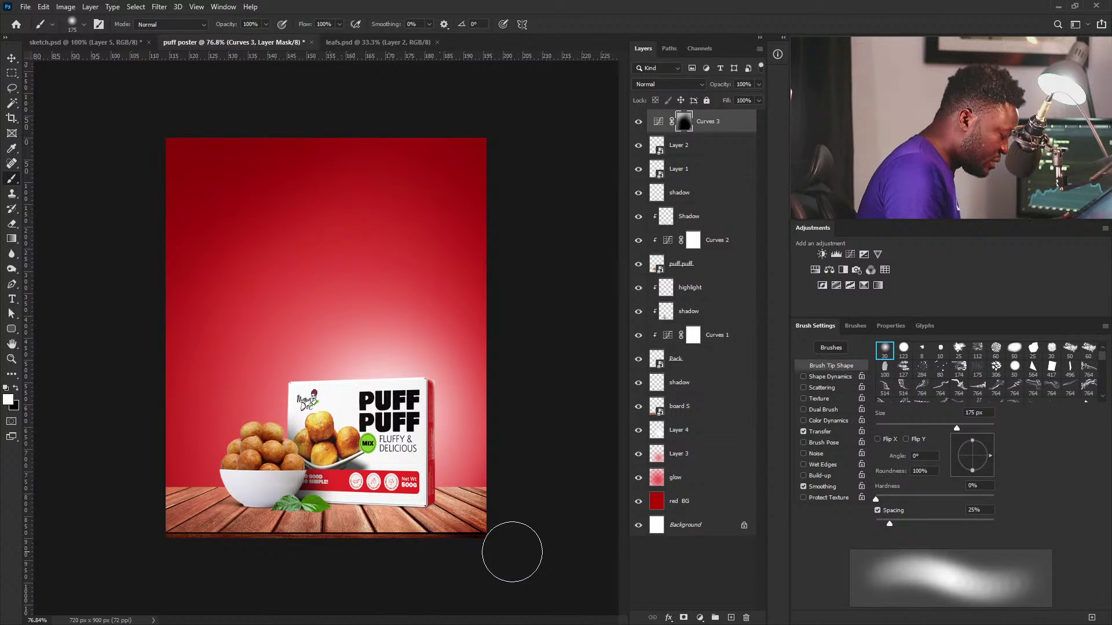
pyautogui.moveTo(479, 559); pyautogui.dragTo(322, 559)
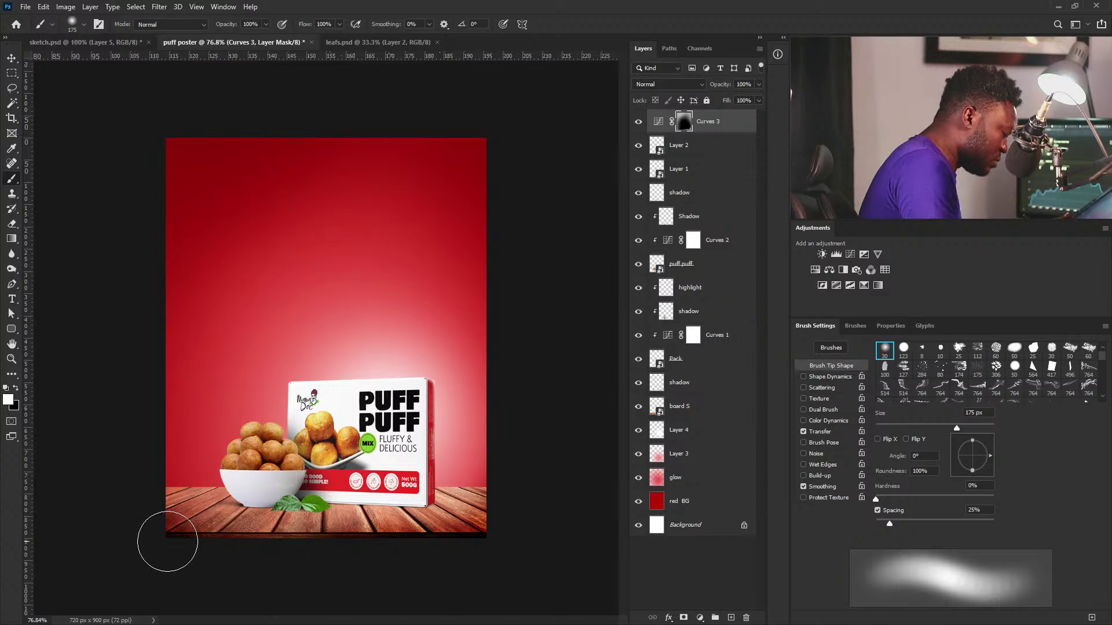
# Step: Set the Curves 3 adjustment's blending mode to Luminosity
pyautogui.click(669, 84)
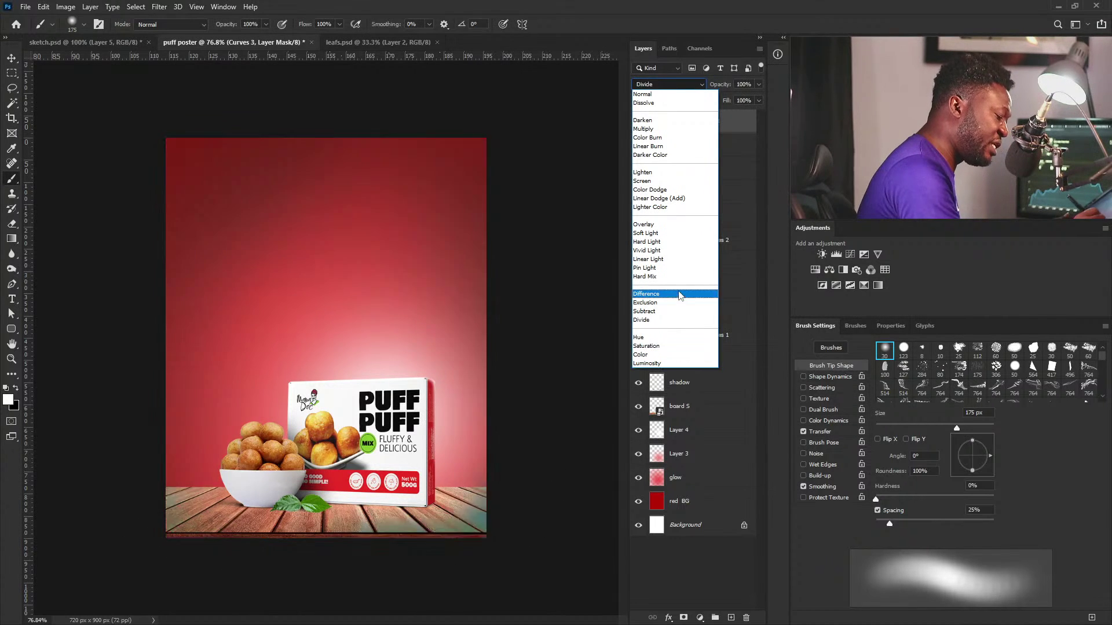
pyautogui.click(663, 362)
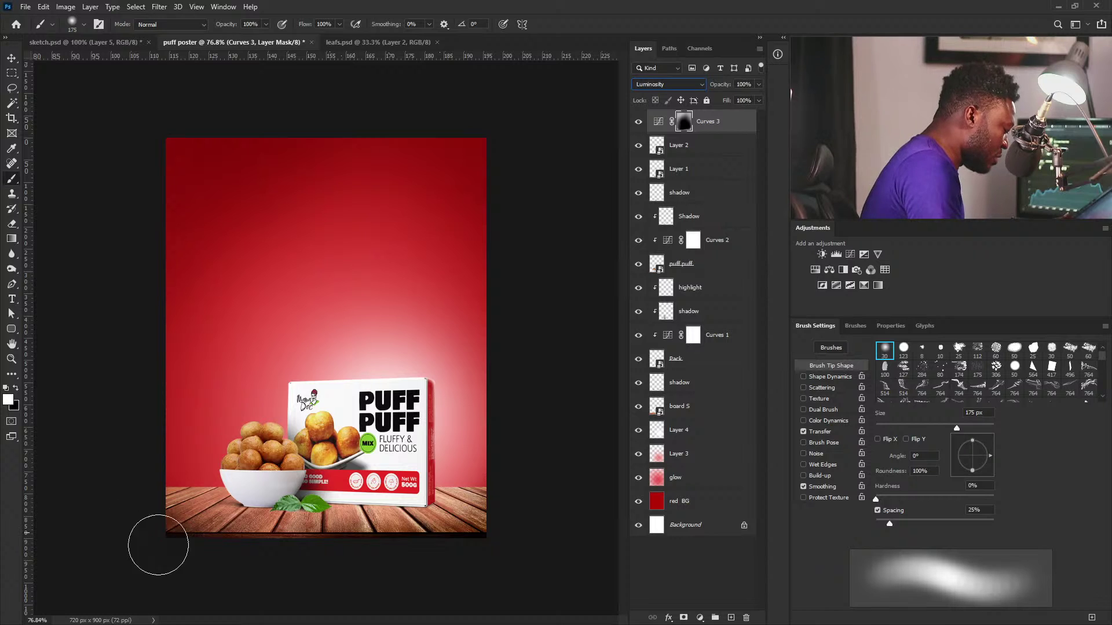
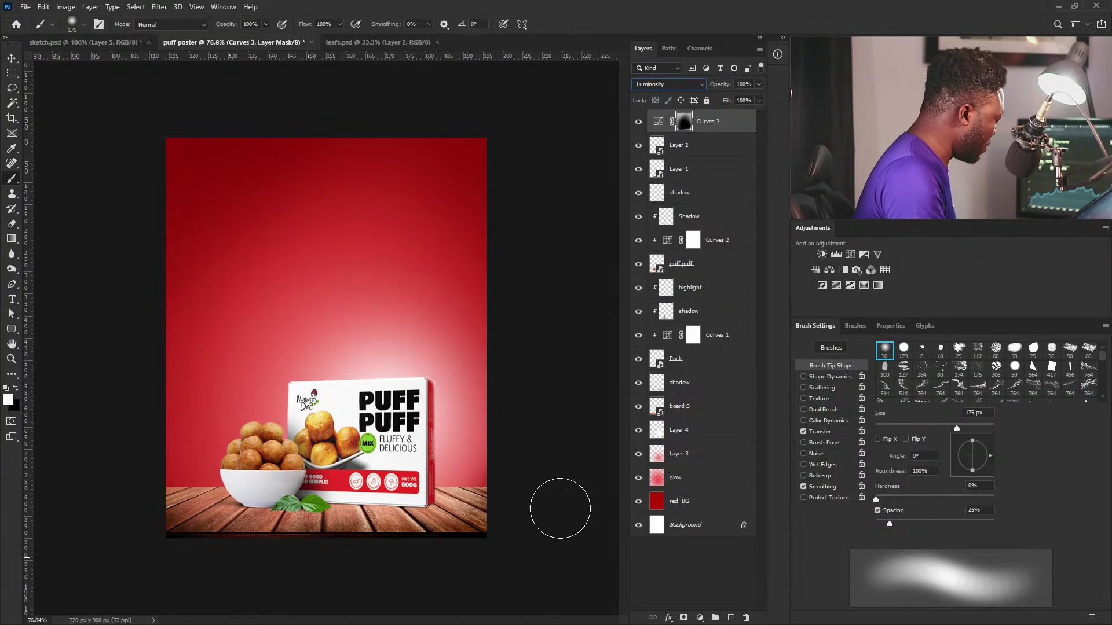
# Step: Select Layer 3 and Layer 4 together and move their glow slightly downward behind the box
pyautogui.moveTo(432, 419); pyautogui.dragTo(461, 449)
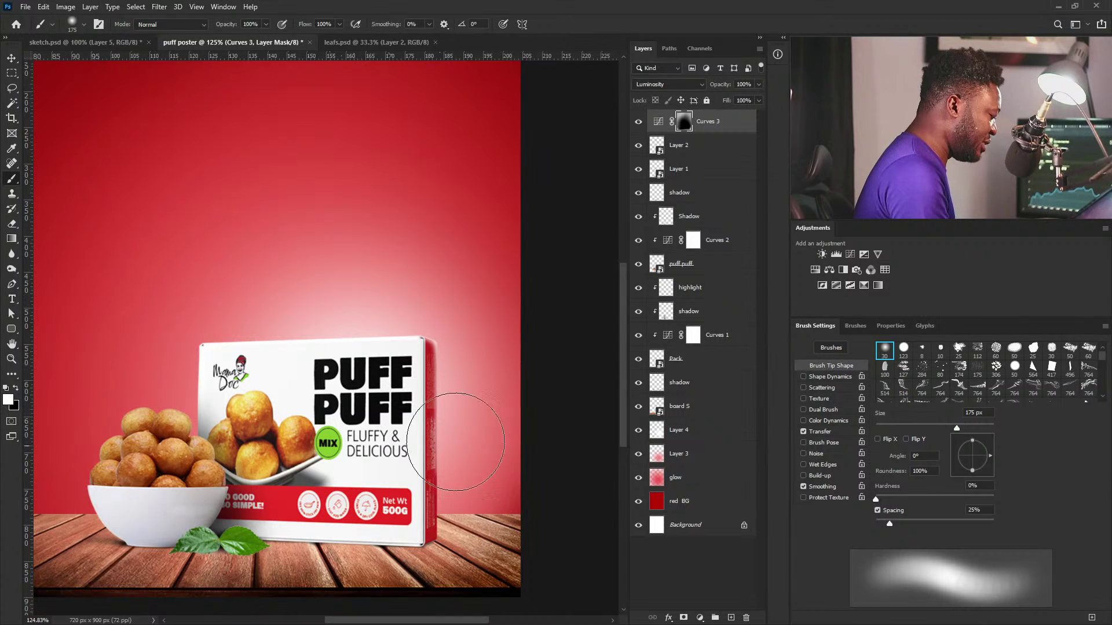
pyautogui.click(692, 457)
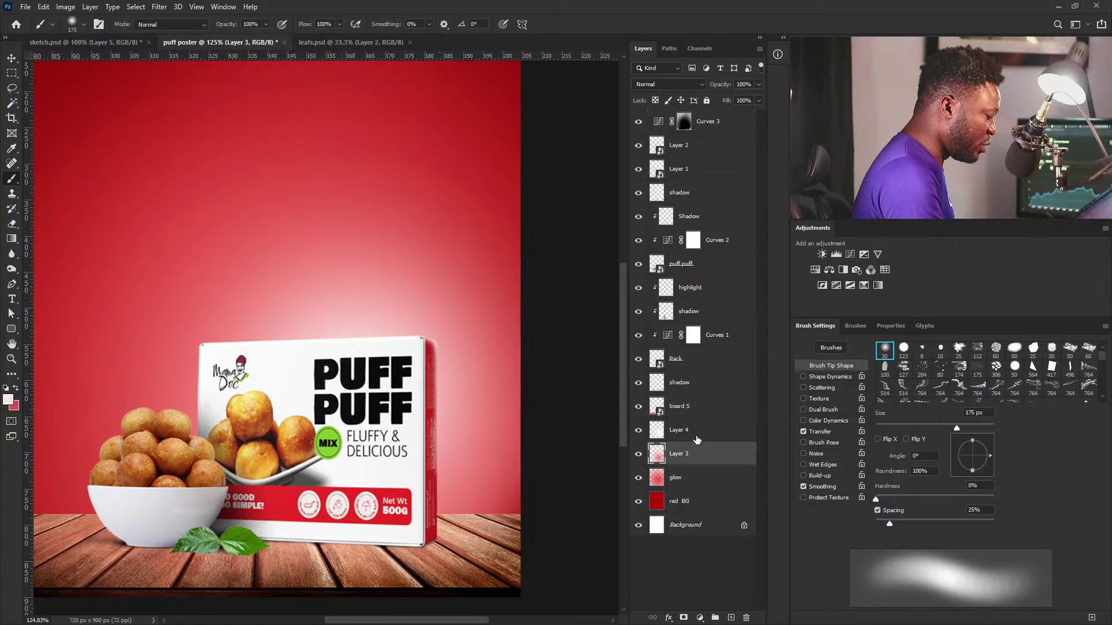
pyautogui.keyDown('ctrl'); pyautogui.click(698, 439); pyautogui.keyUp('ctrl')
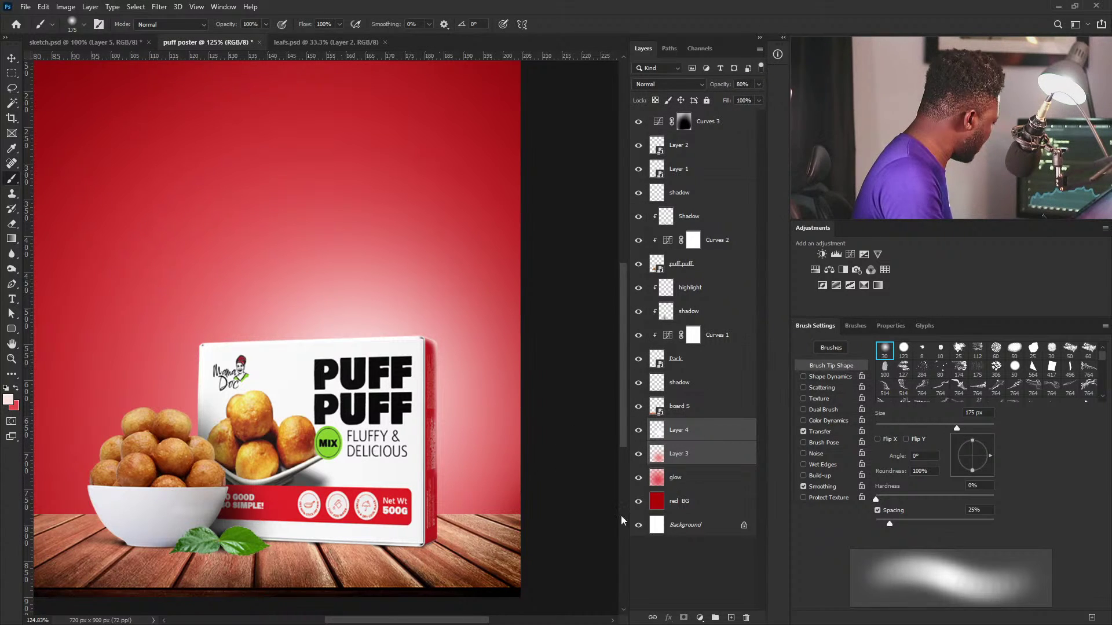
pyautogui.press('v')
pyautogui.moveTo(461, 397); pyautogui.dragTo(458, 419)
# Step: Paint more light pink along the outer edge of the box's red side on the highlight layer, reducing the soft brush to 50 px
pyautogui.click(705, 152)
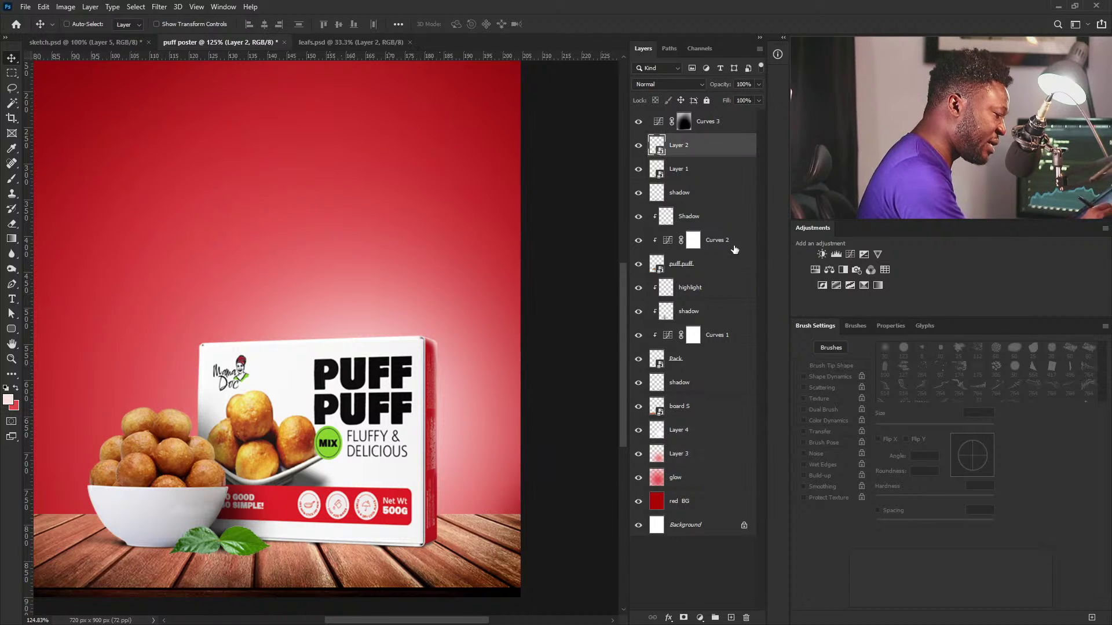
pyautogui.click(716, 223)
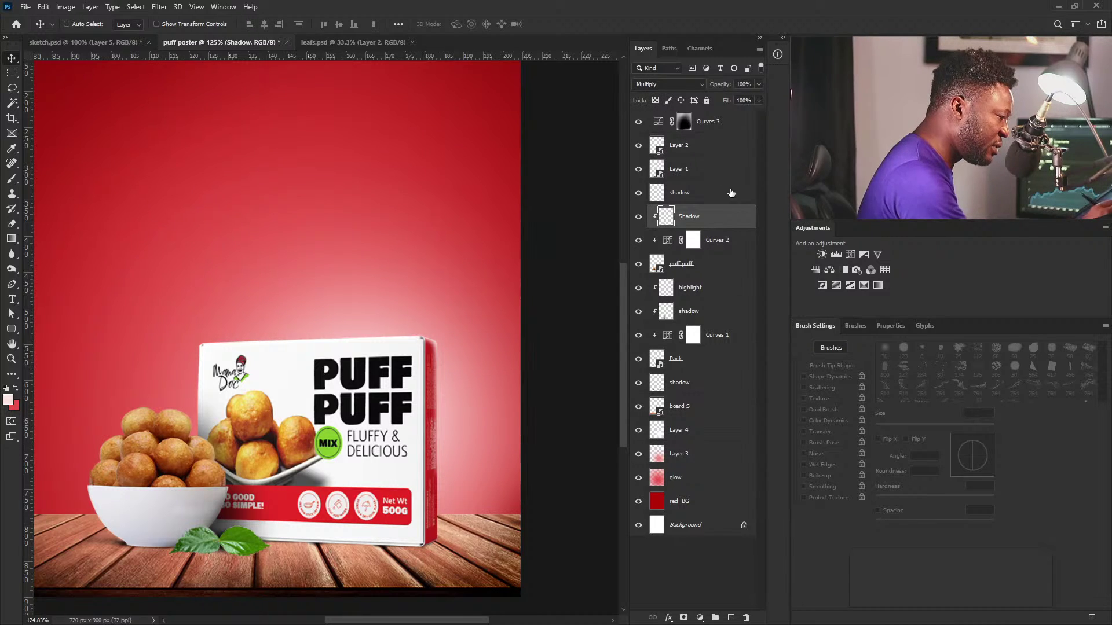
pyautogui.click(718, 173)
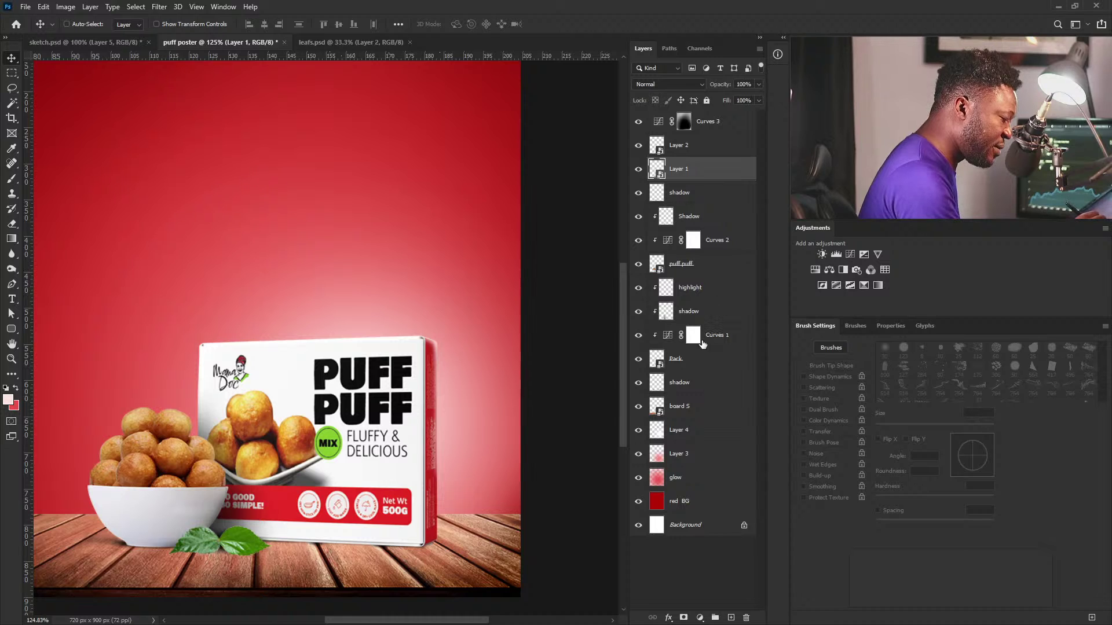
pyautogui.click(703, 352)
pyautogui.click(696, 291)
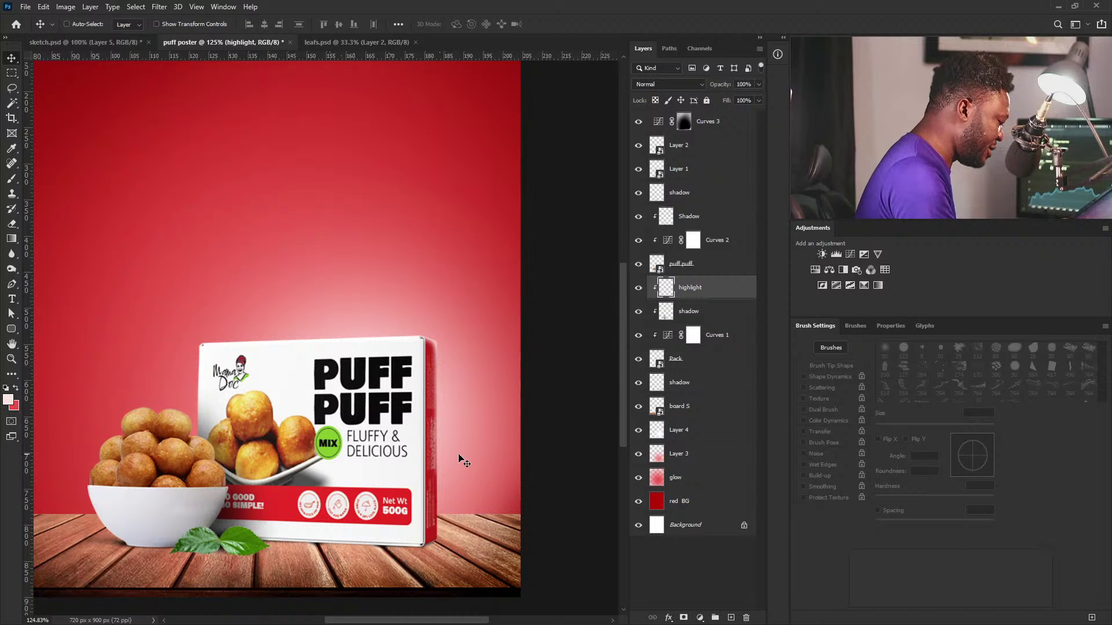
pyautogui.press('b')
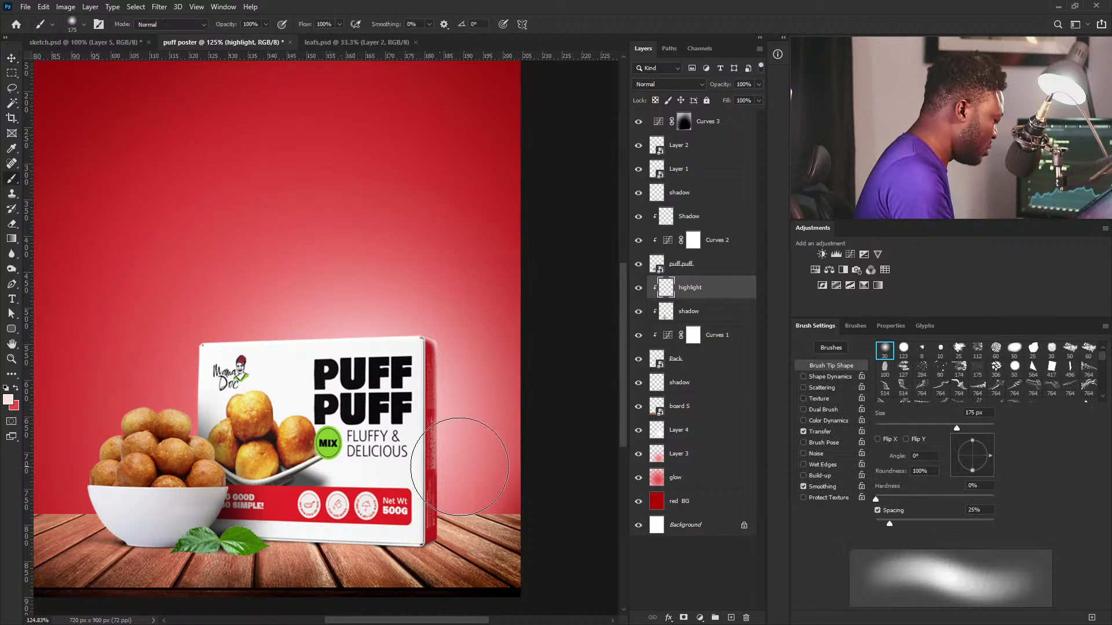
pyautogui.press('[')
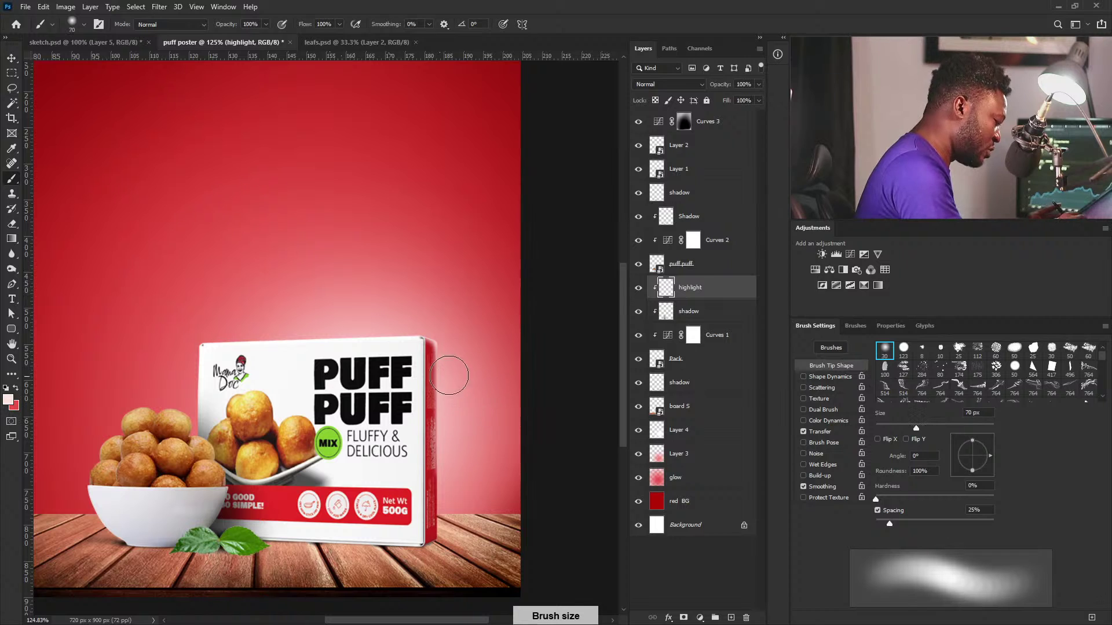
pyautogui.press('[')
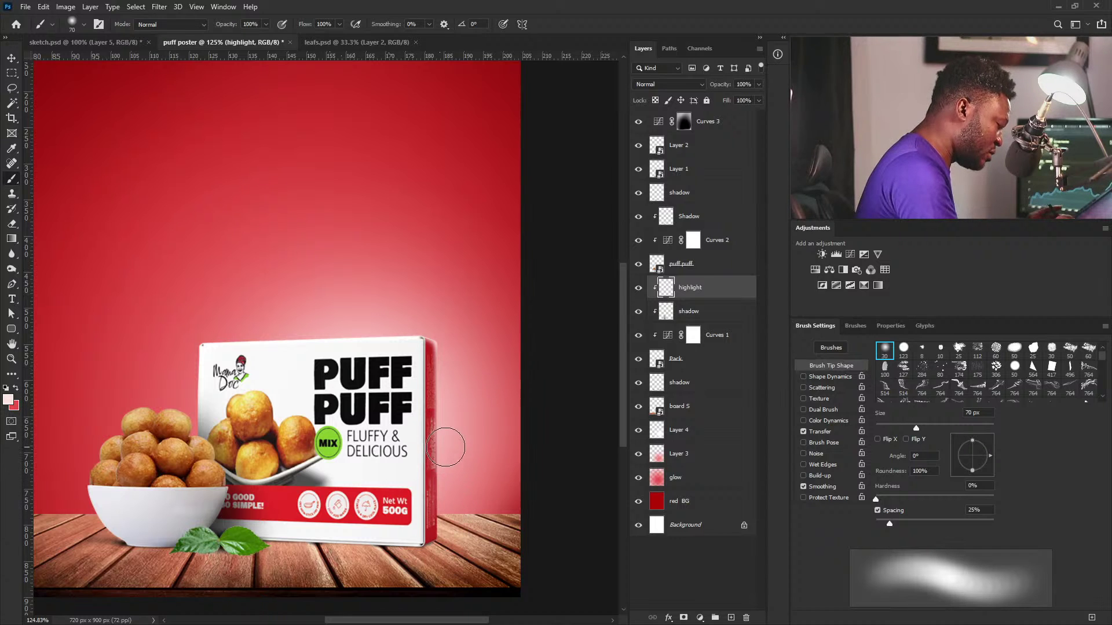
pyautogui.press('[')
pyautogui.press('[')
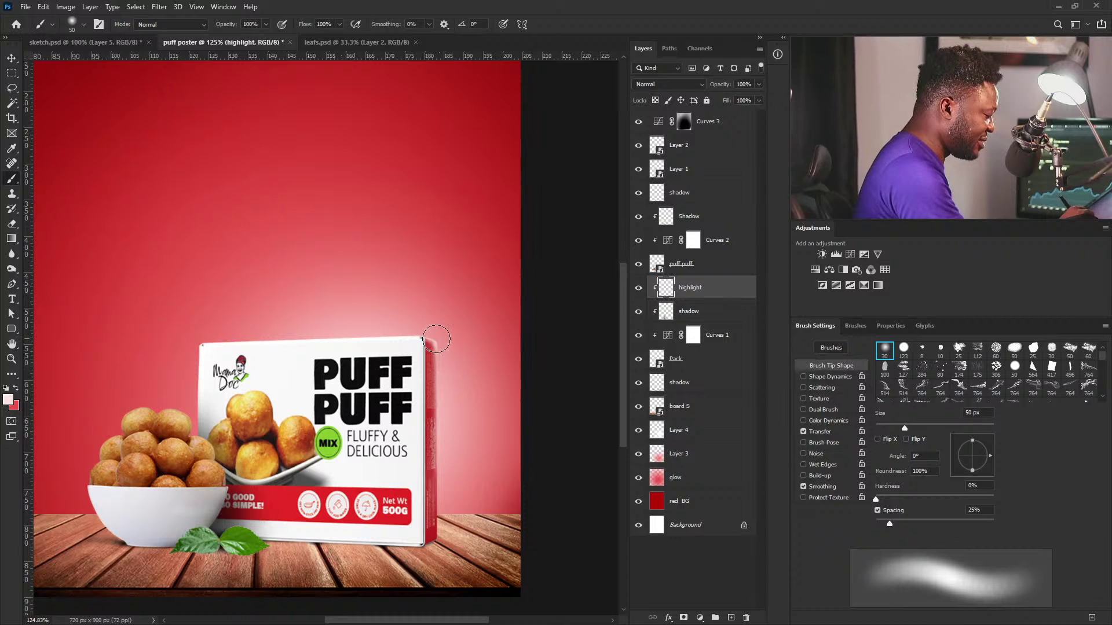
pyautogui.moveTo(503, 416); pyautogui.dragTo(434, 389)
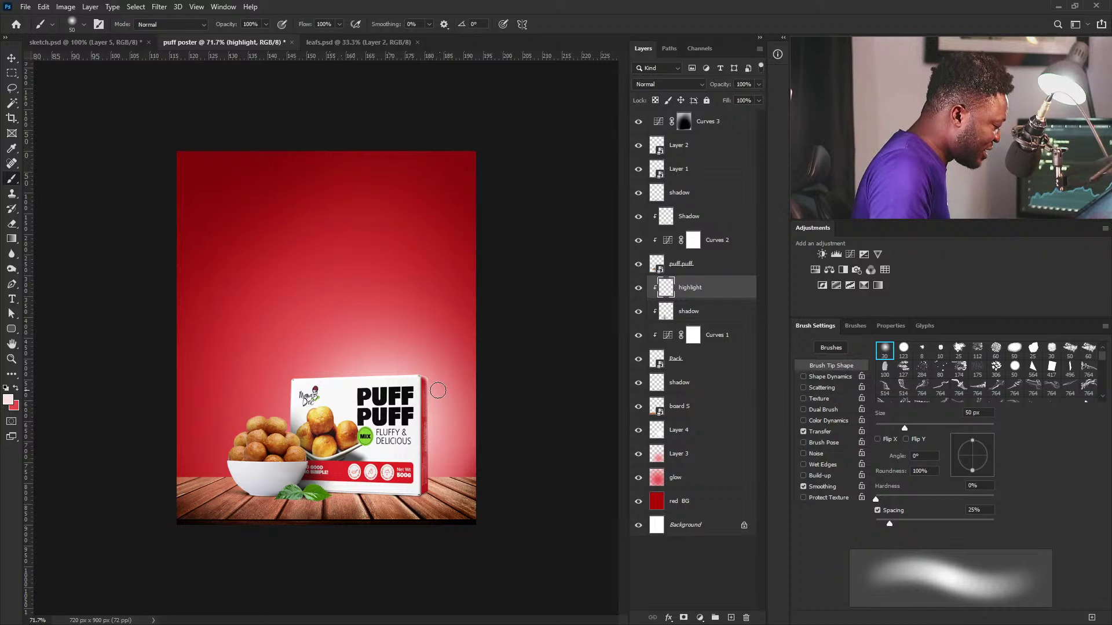
# Step: Select the shadow layer directly beneath the Back layer and set the foreground colour to black for painting the box's shadow
pyautogui.moveTo(393, 490); pyautogui.dragTo(429, 511)
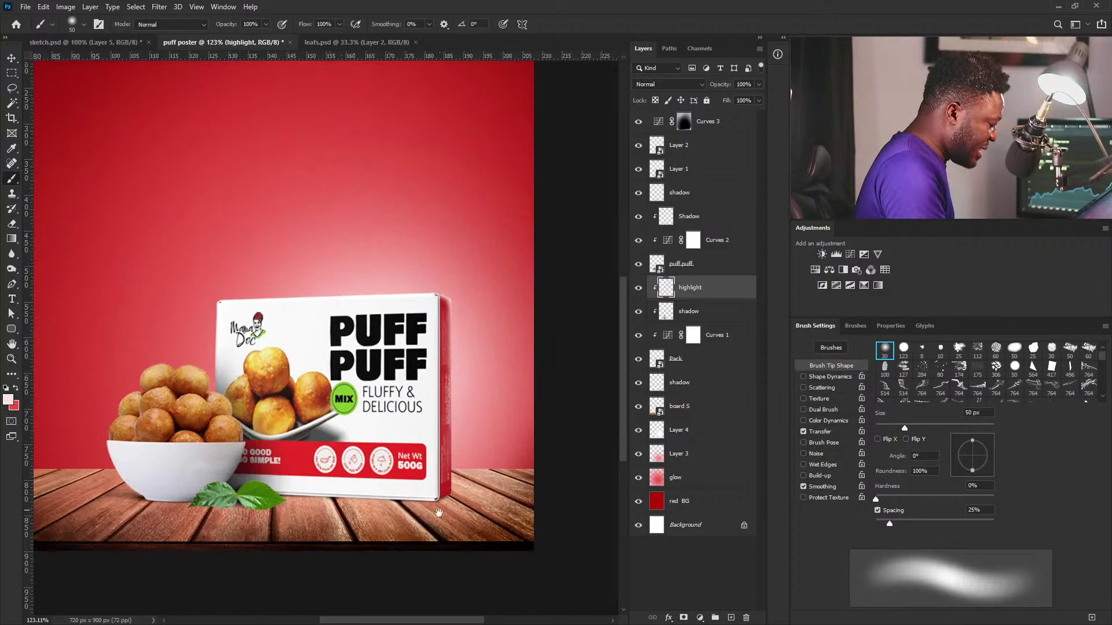
pyautogui.moveTo(484, 532); pyautogui.dragTo(503, 515)
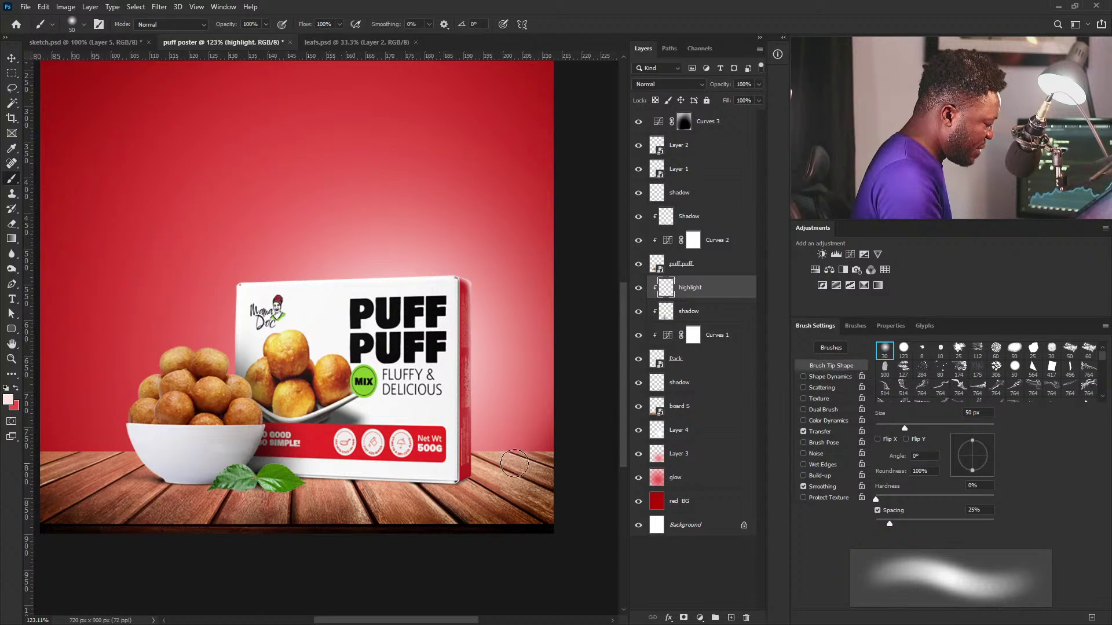
pyautogui.click(690, 196)
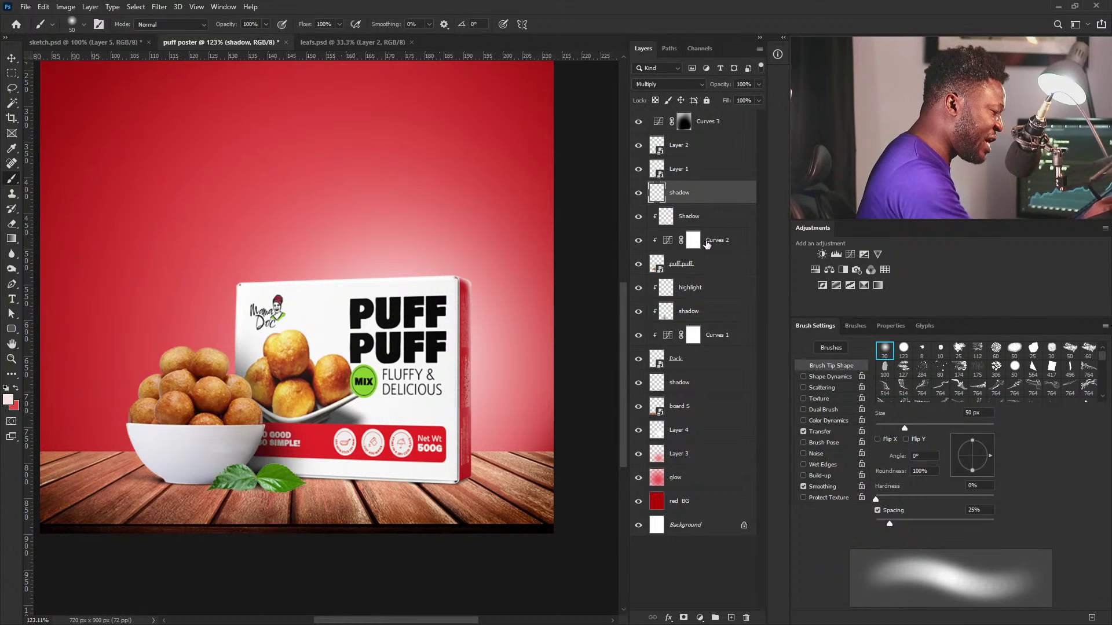
pyautogui.click(683, 265)
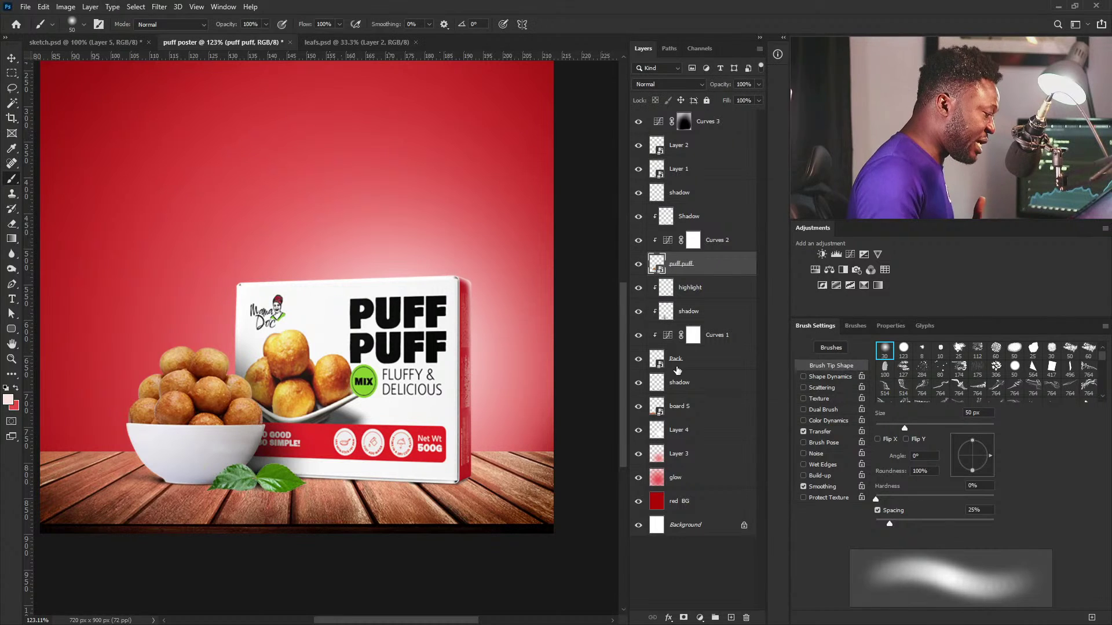
pyautogui.click(710, 216)
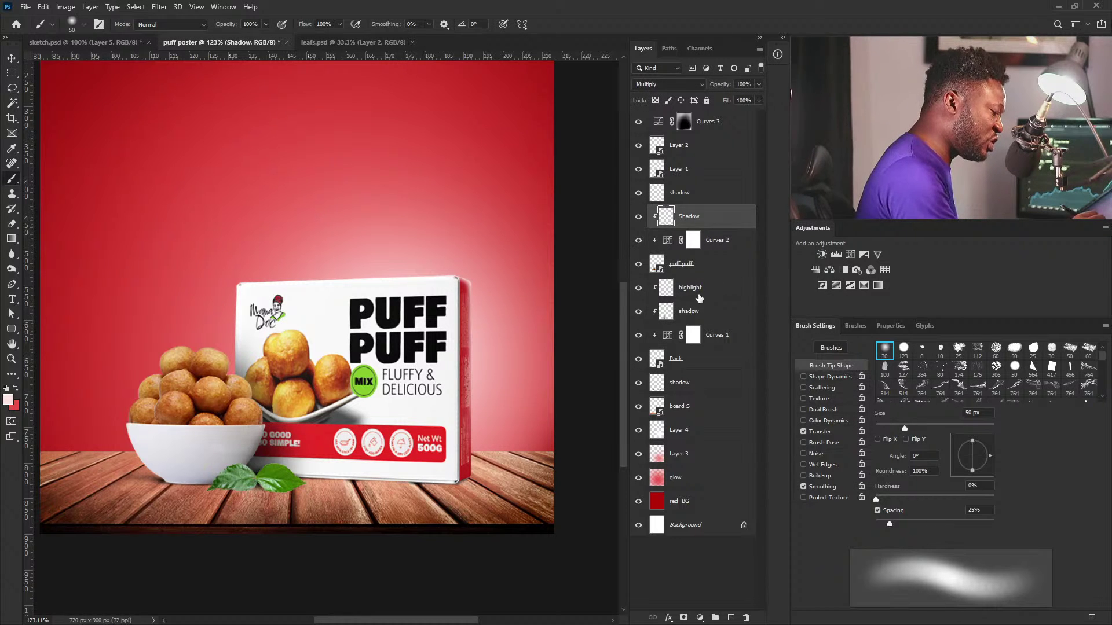
pyautogui.click(699, 294)
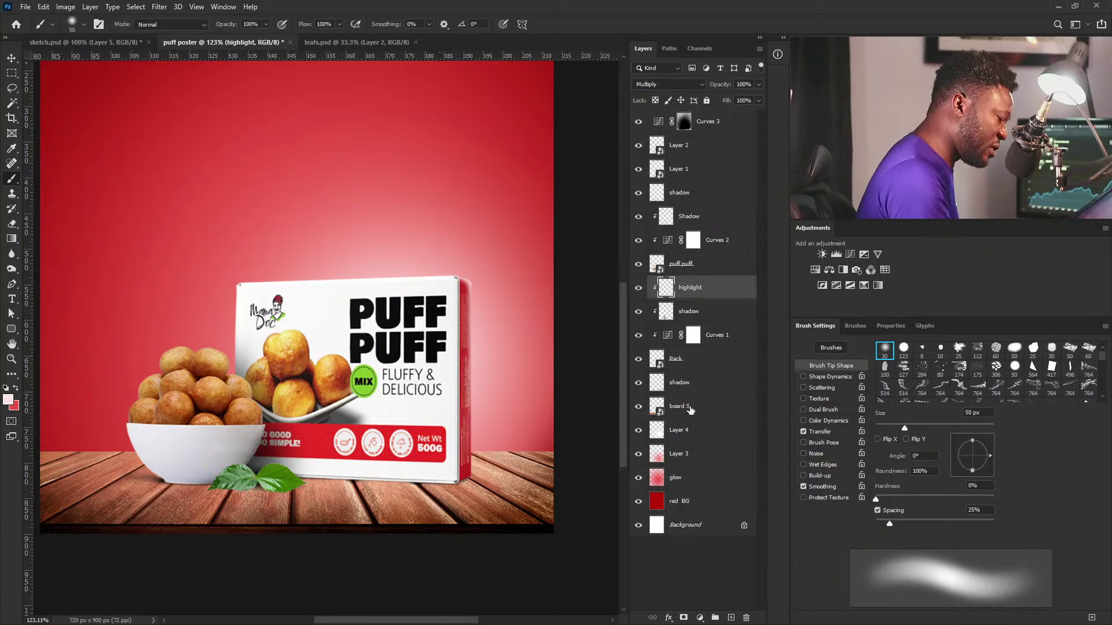
pyautogui.click(692, 384)
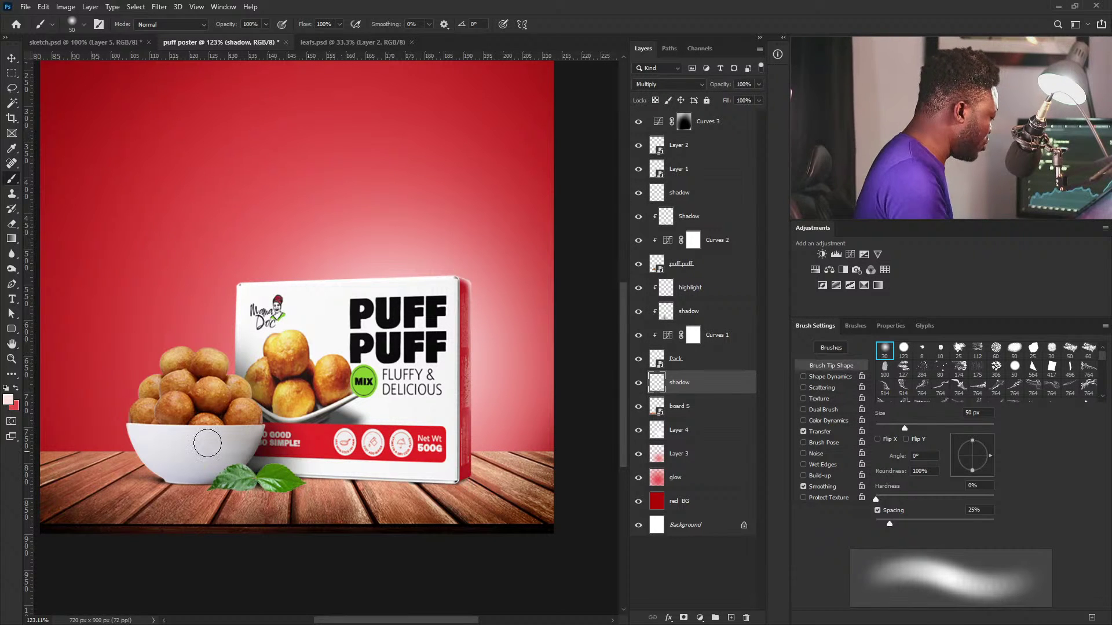
pyautogui.click(8, 399)
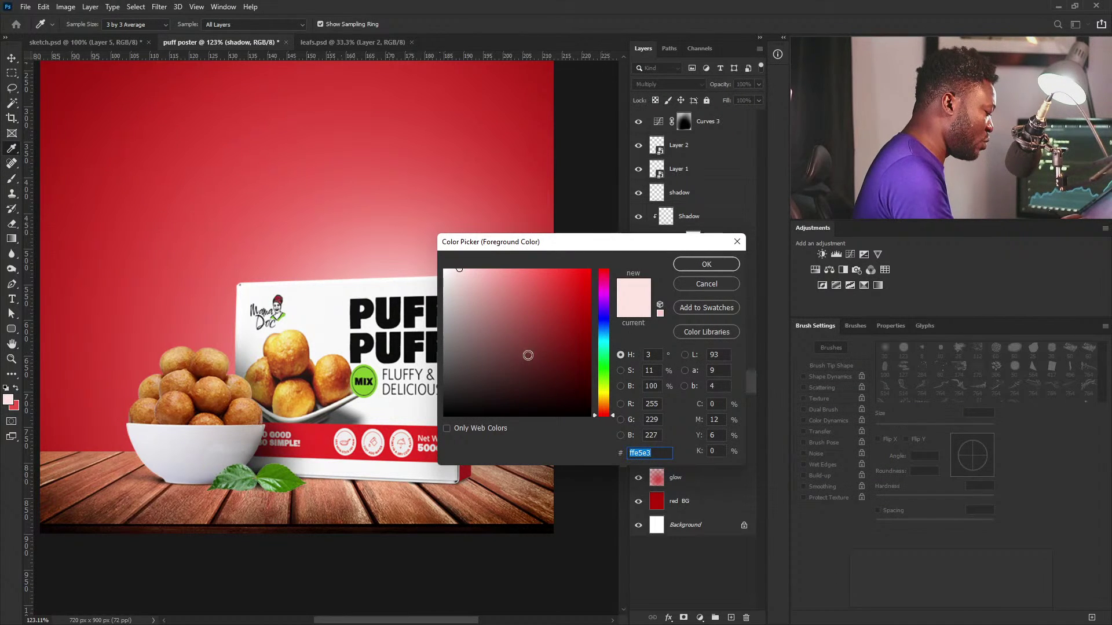
pyautogui.click(699, 264)
pyautogui.scroll(1, 460, 489)
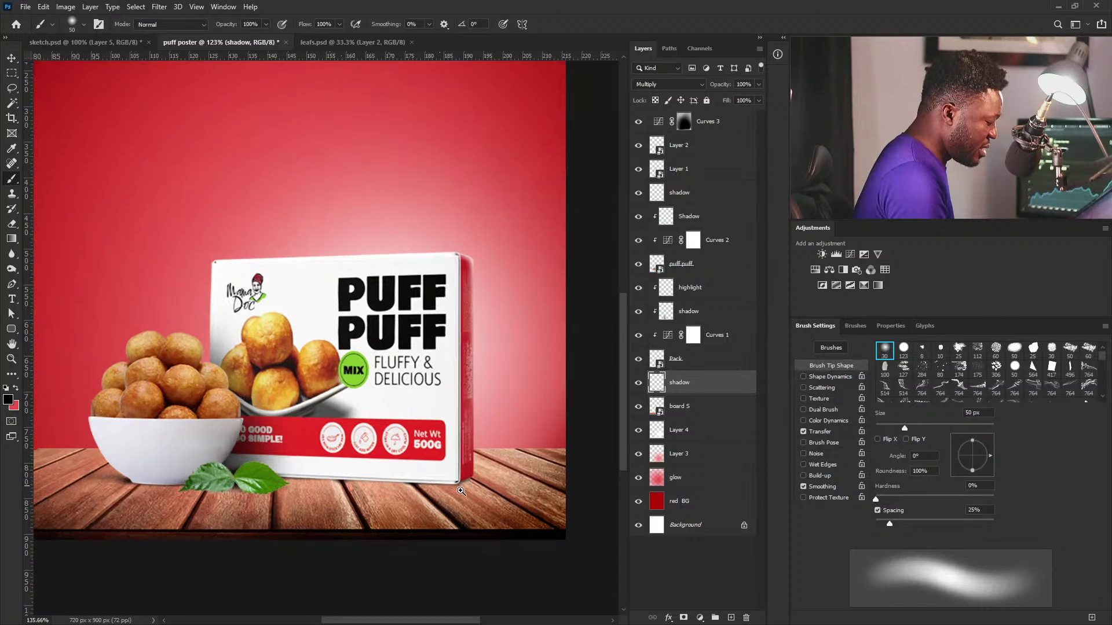
# Step: Paint a black shadow on the wood along the box's bottom edge with a soft brush reduced to 30 px
pyautogui.scroll(3, 460, 489)
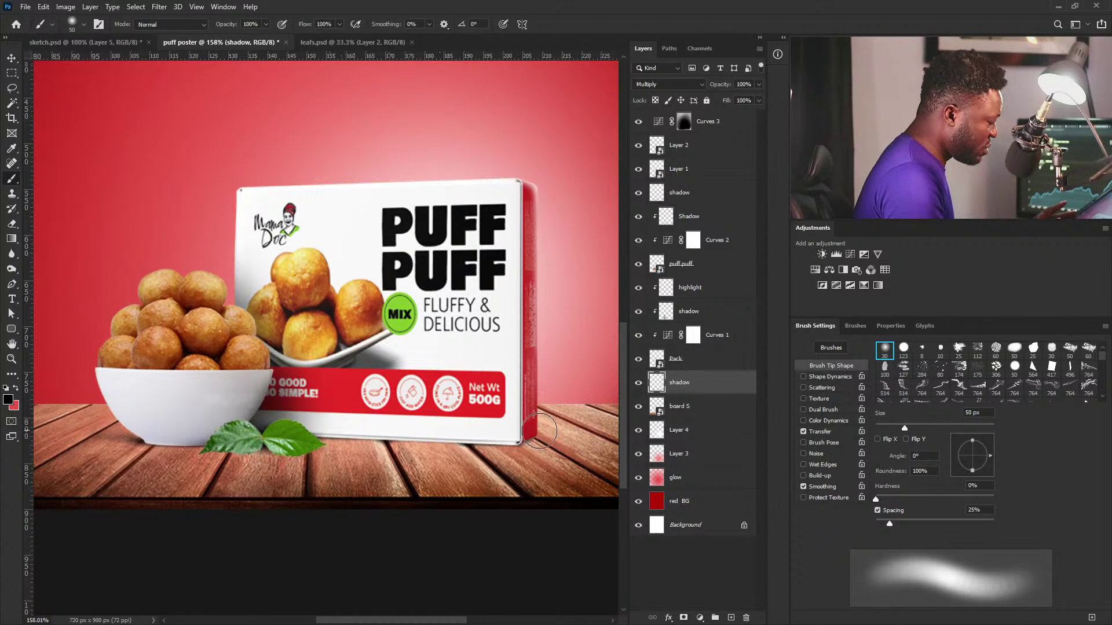
pyautogui.press('[')
pyautogui.press('[')
pyautogui.press('[')
pyautogui.press('[')
pyautogui.press('[')
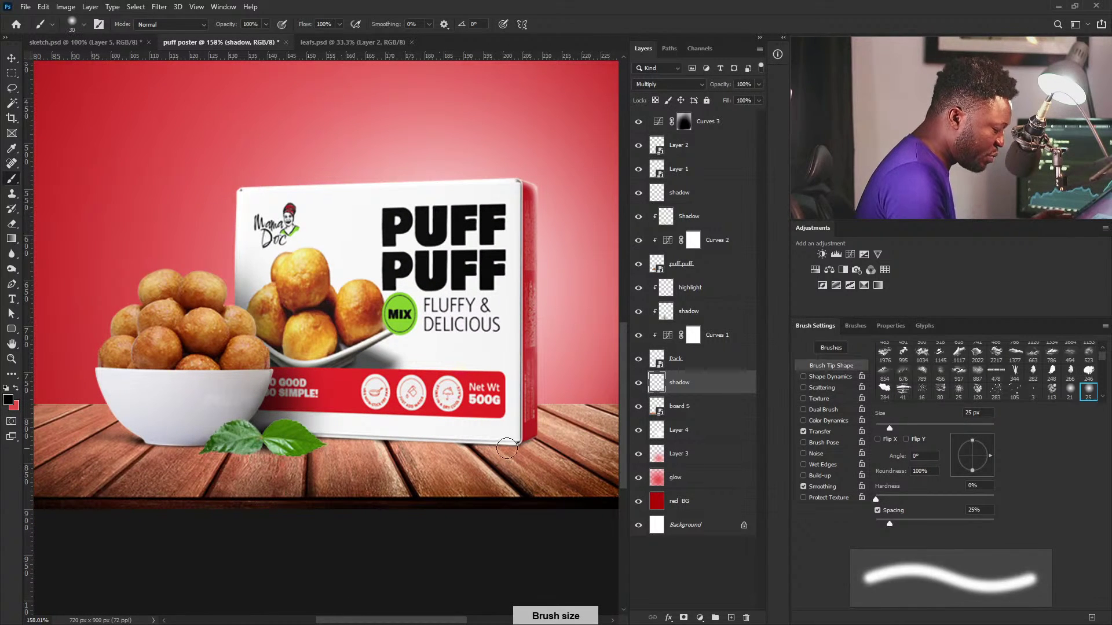
pyautogui.press(']')
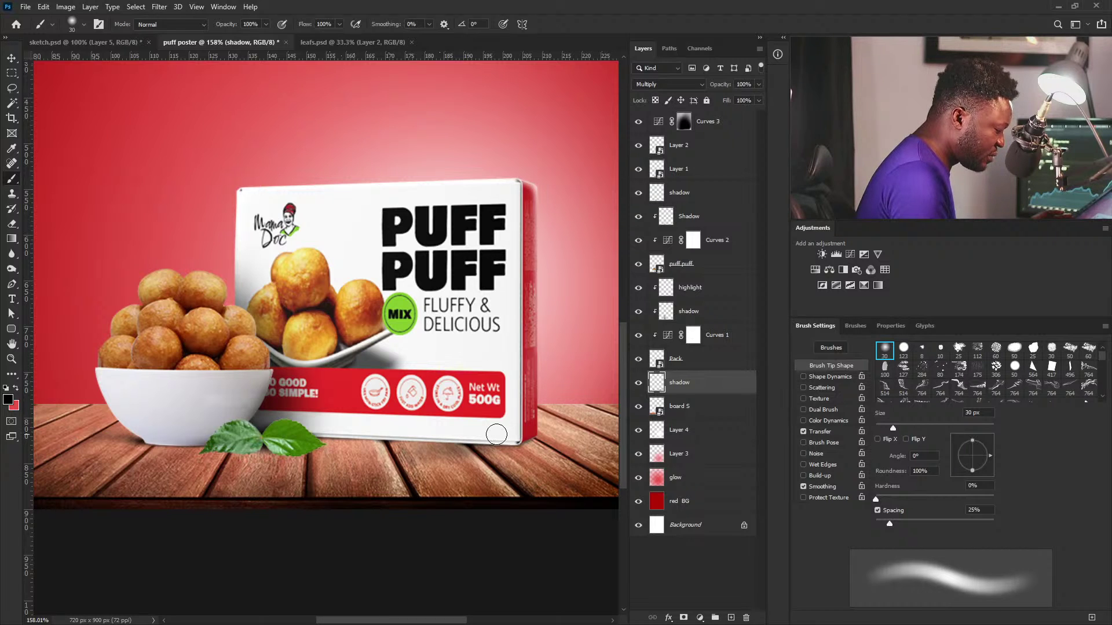
pyautogui.moveTo(498, 438); pyautogui.dragTo(394, 445)
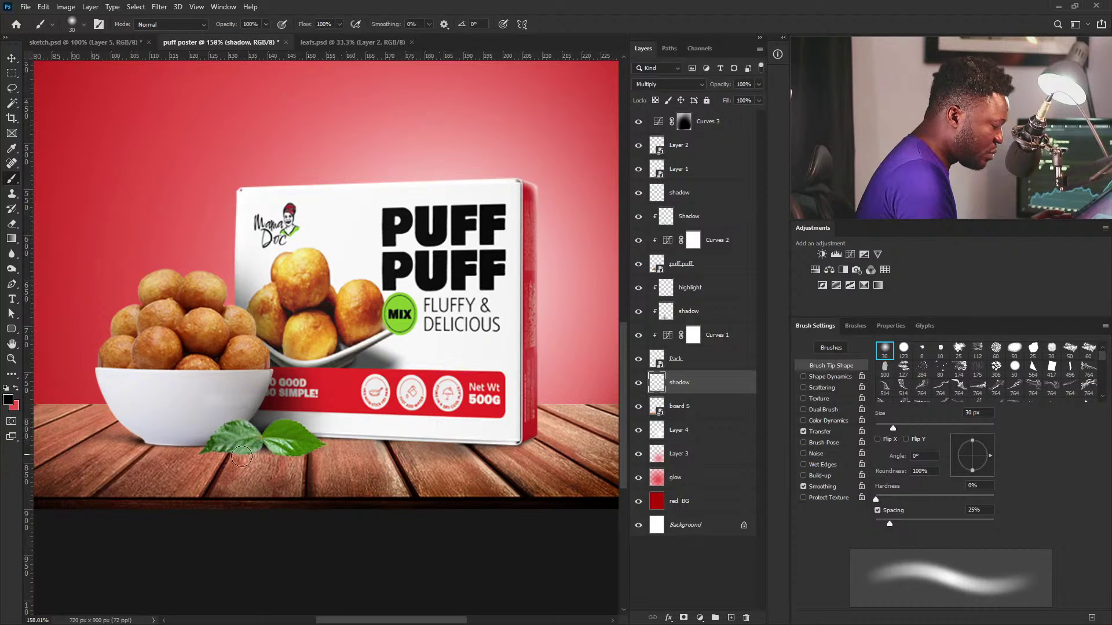
pyautogui.moveTo(521, 437)
pyautogui.mouseDown()
pyautogui.moveTo(411, 457)
pyautogui.moveTo(515, 436)
pyautogui.moveTo(353, 449)
pyautogui.moveTo(433, 429)
pyautogui.mouseUp()
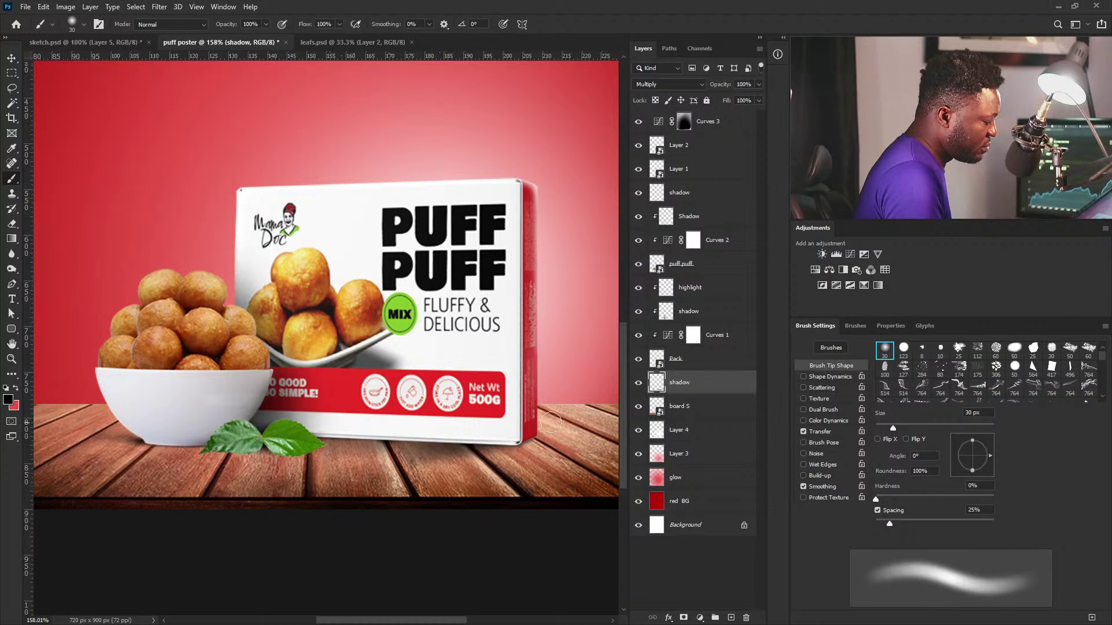
# Step: Examine the whole poster with and without the shadow layer beneath the box
pyautogui.scroll(-5, 553, 404)
pyautogui.scroll(2, 481, 454)
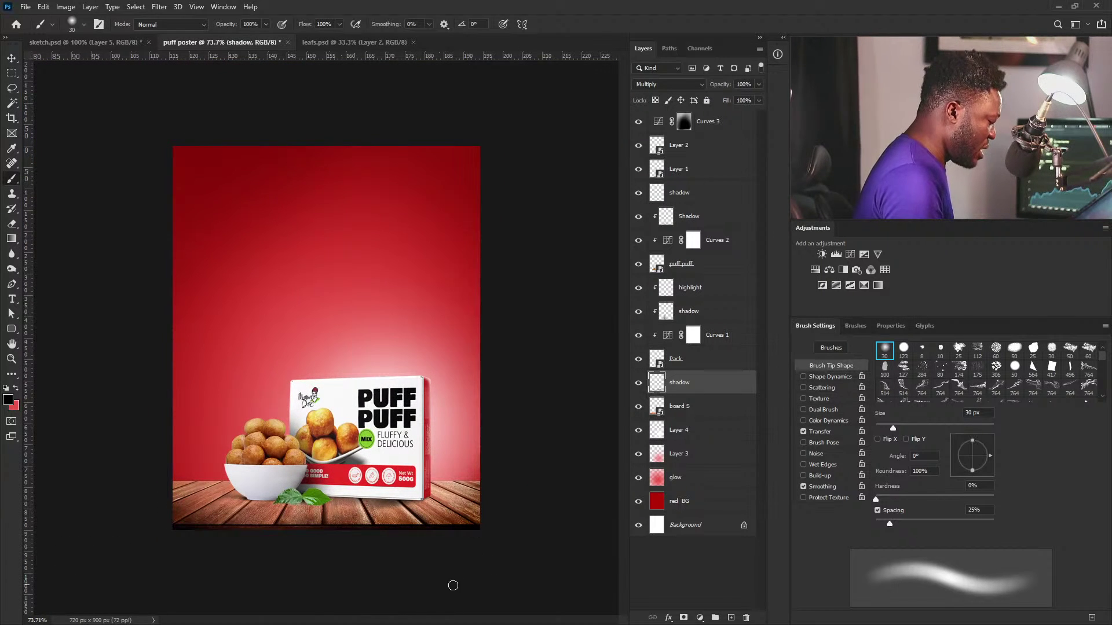
pyautogui.press('z')
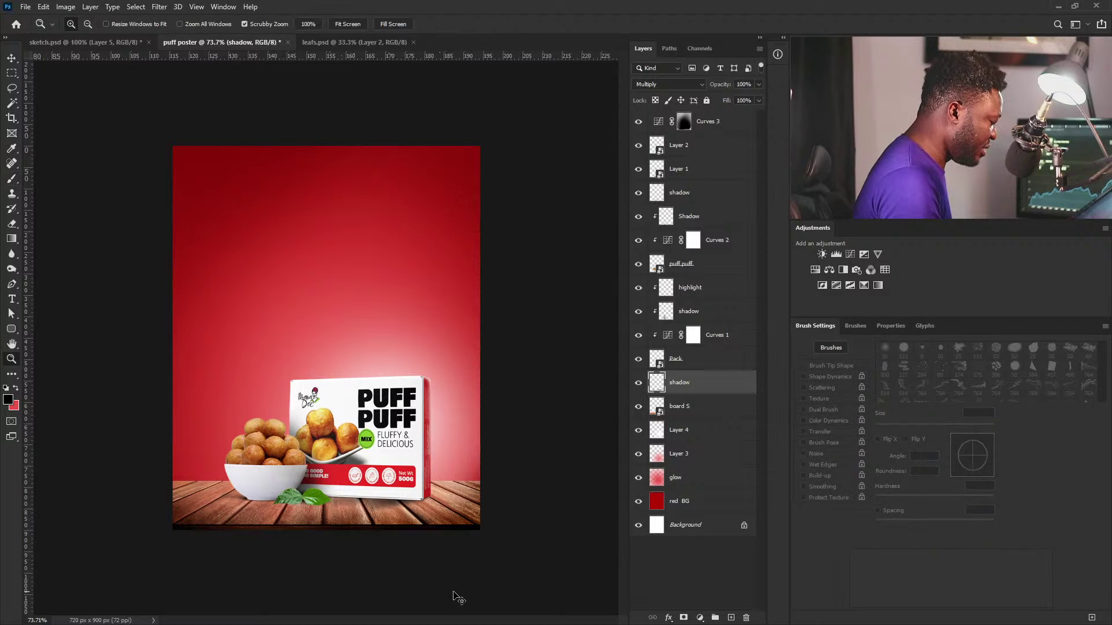
pyautogui.press('b')
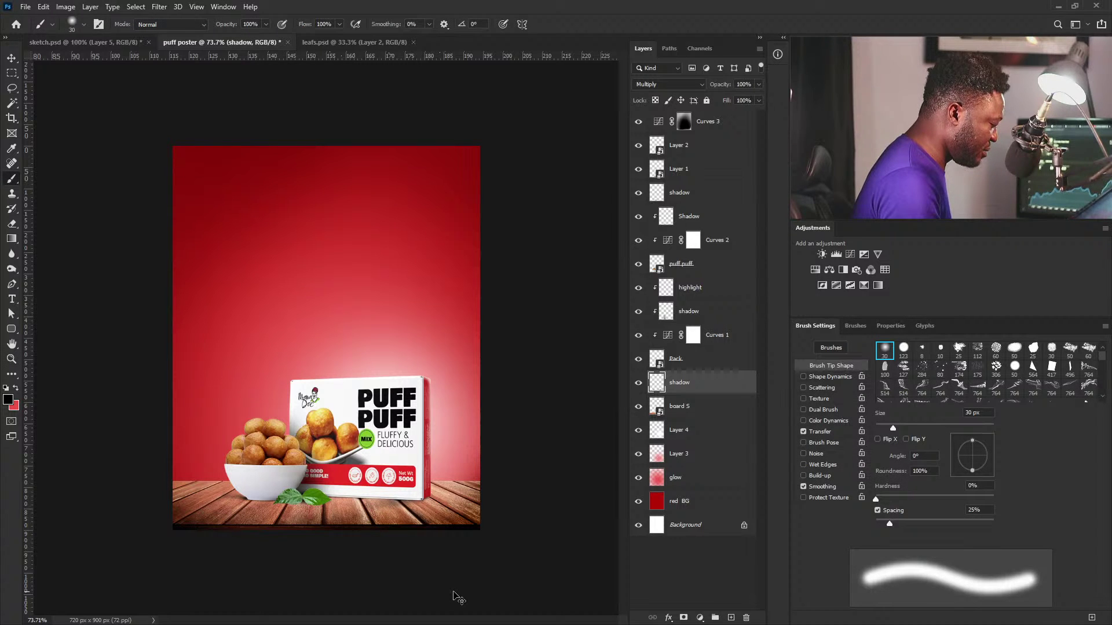
pyautogui.press('z')
pyautogui.moveTo(428, 544)
pyautogui.mouseDown()
pyautogui.moveTo(457, 539)
pyautogui.moveTo(498, 582)
pyautogui.mouseUp()
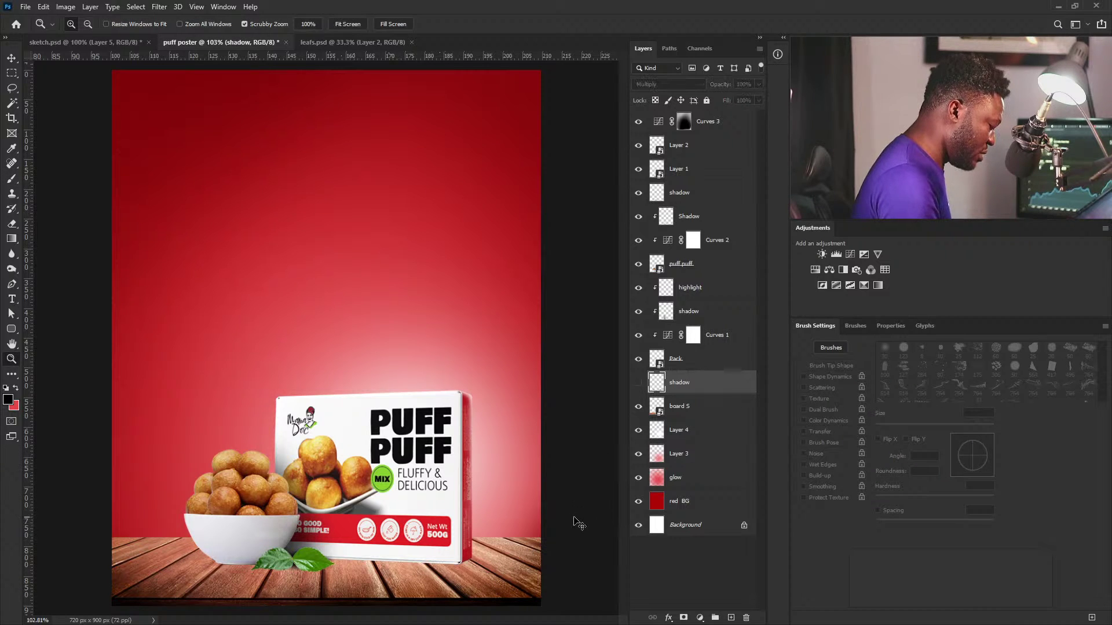
pyautogui.moveTo(546, 533); pyautogui.dragTo(461, 526)
pyautogui.click(477, 530)
pyautogui.press('b')
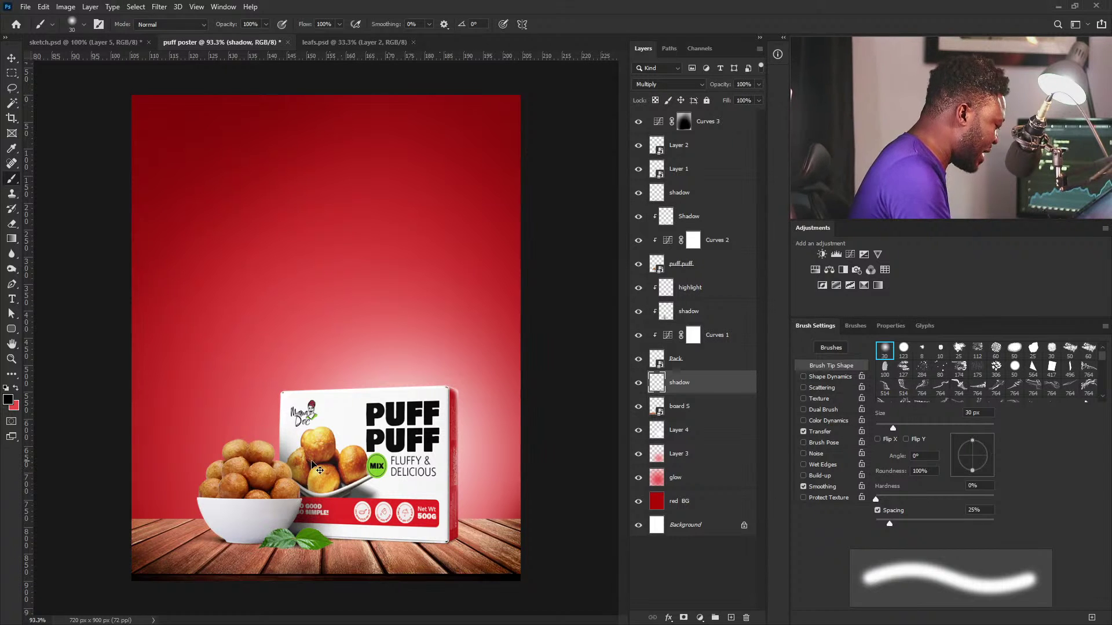
# Step: Add a clipped Curves adjustment above Curves 2, raising input 100 to output 209, and invert its mask to black
pyautogui.moveTo(250, 448); pyautogui.dragTo(320, 479)
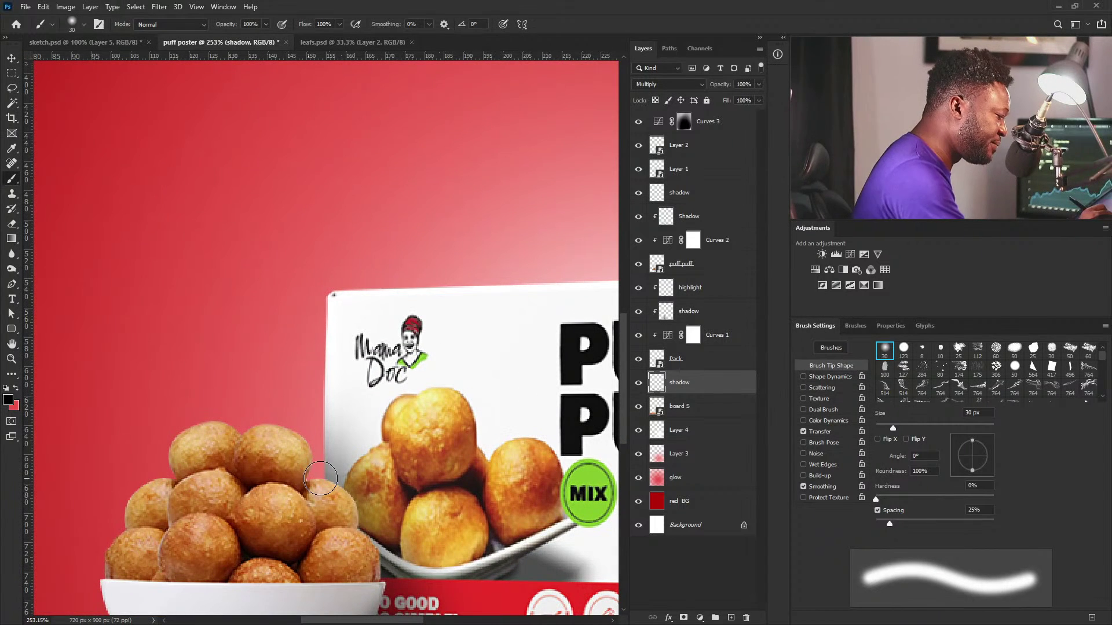
pyautogui.click(715, 264)
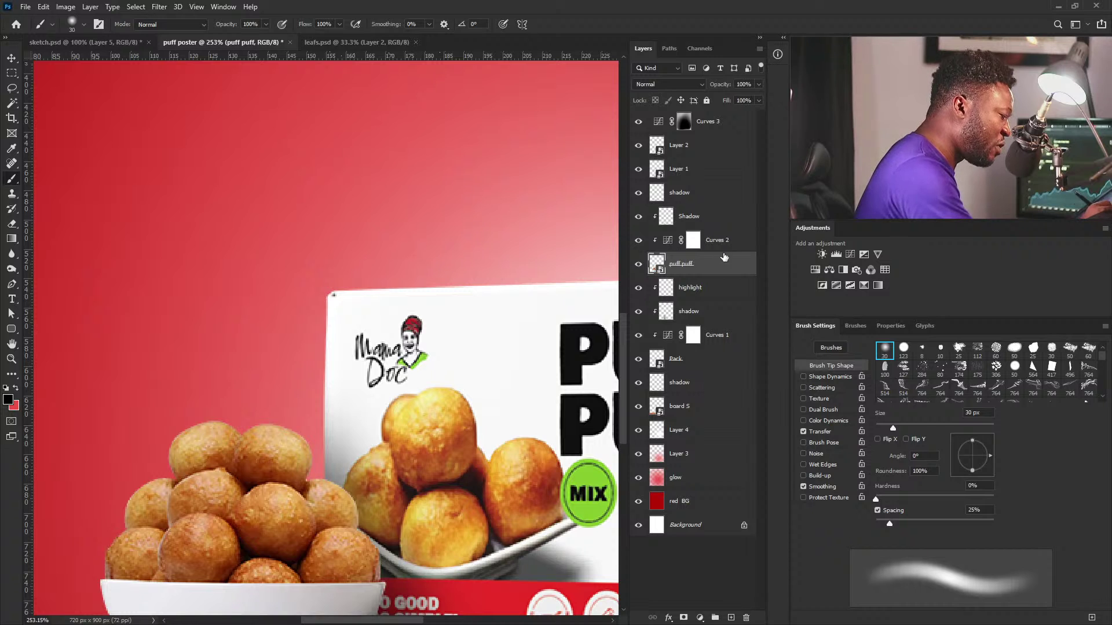
pyautogui.click(722, 245)
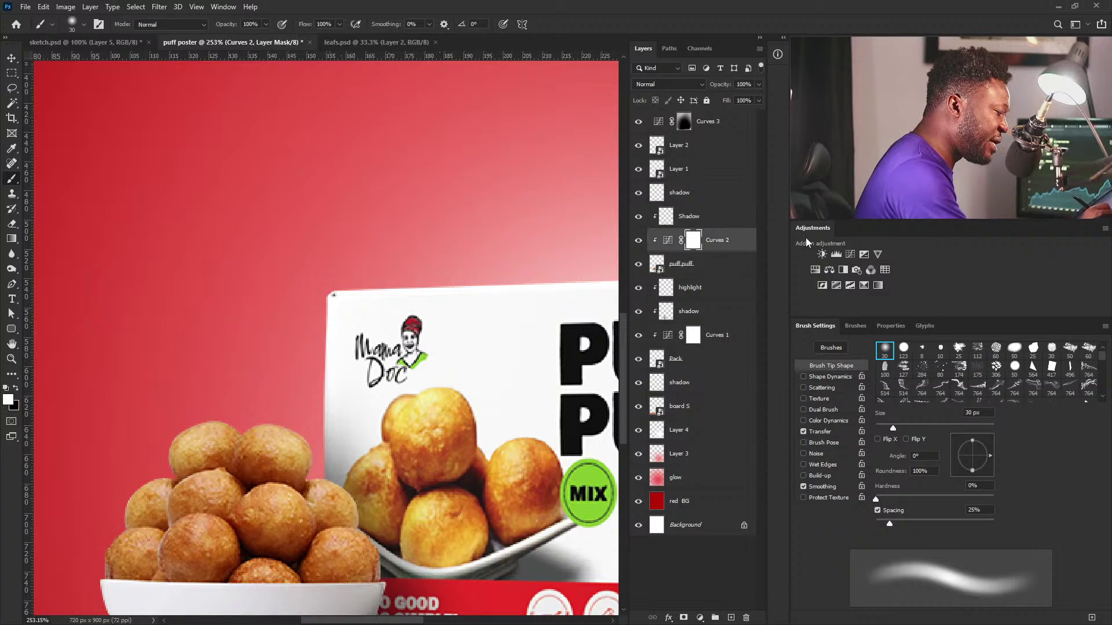
pyautogui.click(850, 255)
pyautogui.moveTo(942, 482); pyautogui.dragTo(942, 419)
pyautogui.hotkey('ctrl', 'i')
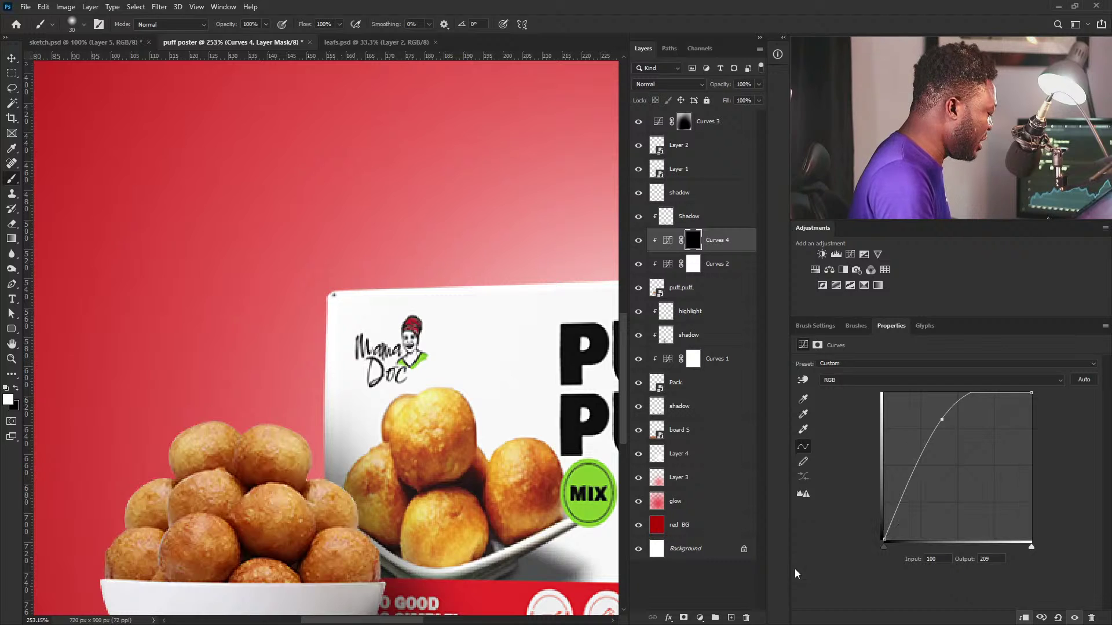
# Step: Brighten the top edge of the upper-right ball by painting white on the Curves 4 mask with a 15 px soft round brush
pyautogui.moveTo(270, 433); pyautogui.dragTo(300, 443)
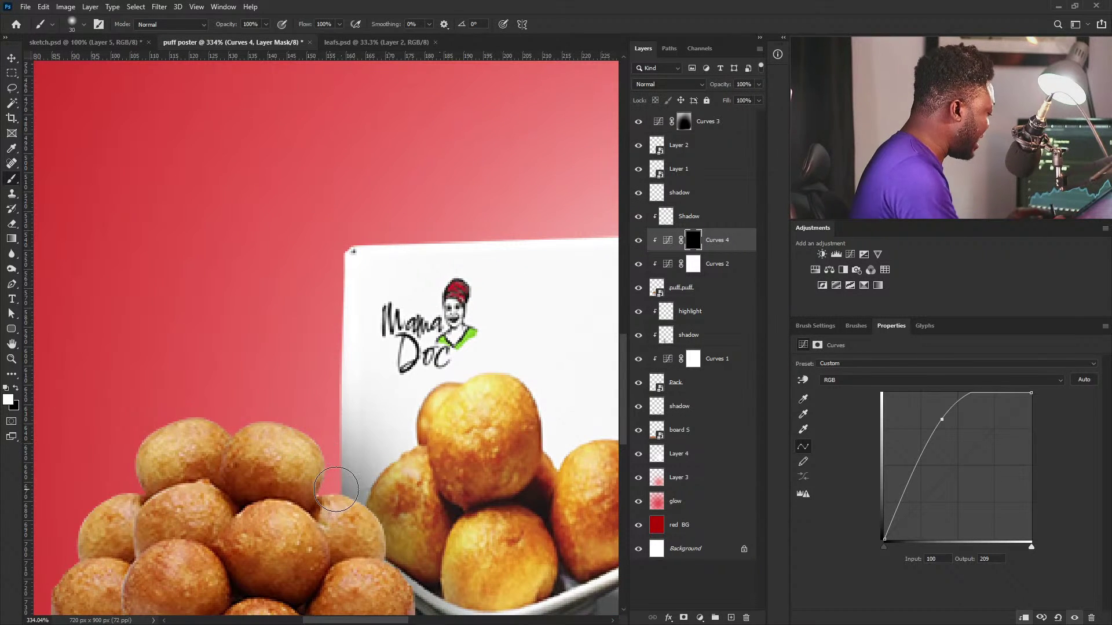
pyautogui.press('[')
pyautogui.press('[')
pyautogui.press('[')
pyautogui.press('[')
pyautogui.press('[')
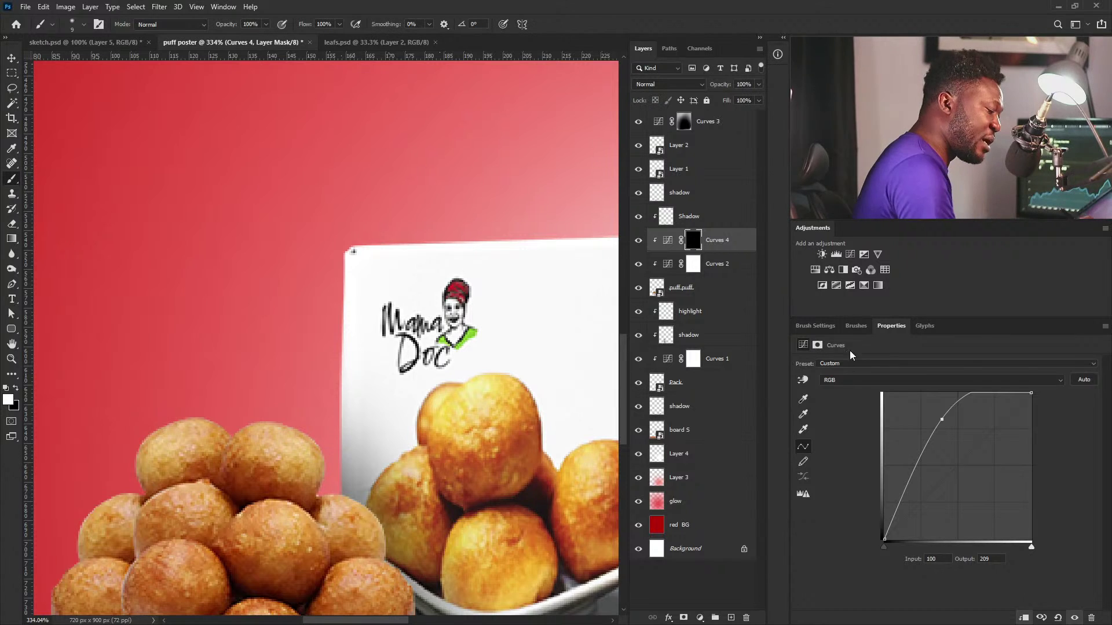
pyautogui.click(818, 326)
pyautogui.click(887, 352)
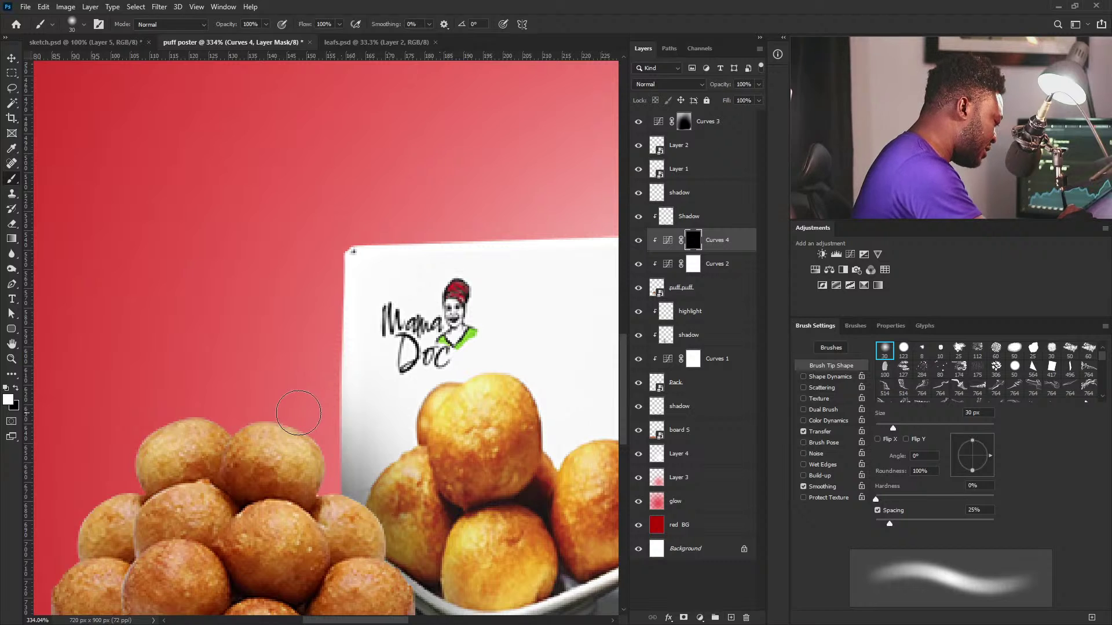
pyautogui.press('[')
pyautogui.press('[')
pyautogui.press('[')
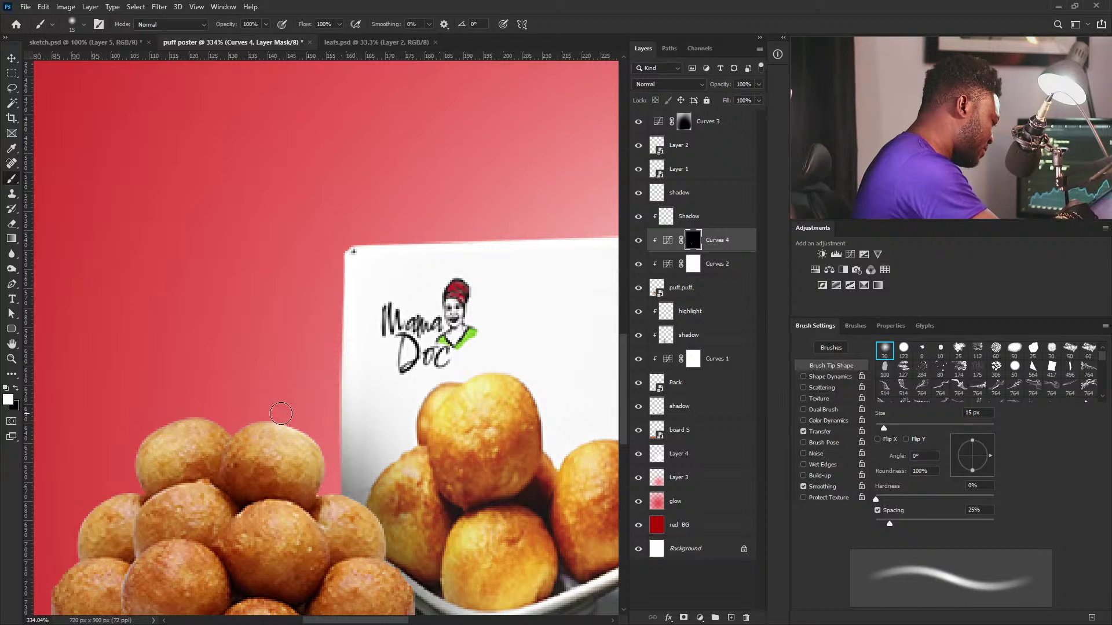
# Step: Paint finer highlights along the edges of the upper balls on the Curves 4 mask, reducing the brush to 3 px
pyautogui.scroll(-2, 420, 460)
pyautogui.scroll(-10, 420, 460)
pyautogui.scroll(10, 432, 512)
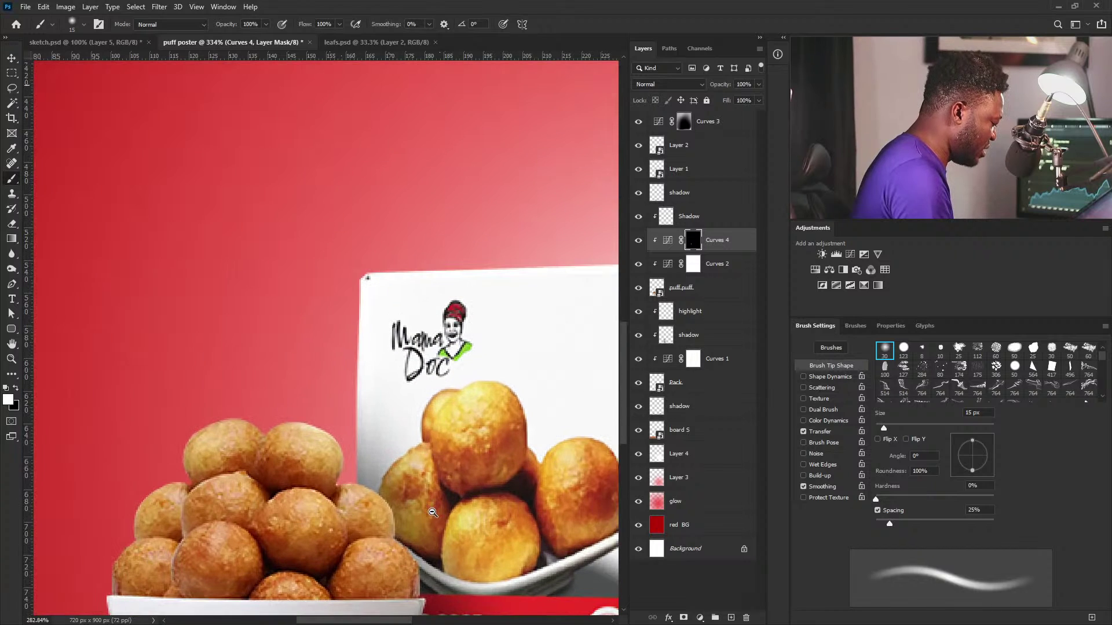
pyautogui.press('[')
pyautogui.press('[')
pyautogui.press('[')
pyautogui.press('[')
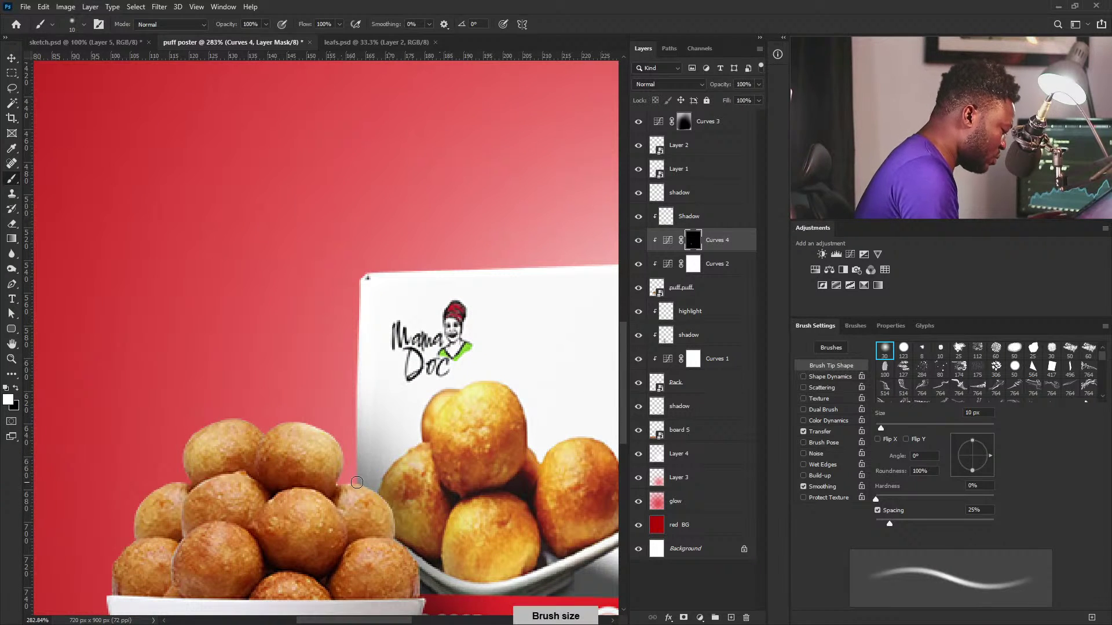
pyautogui.press('[')
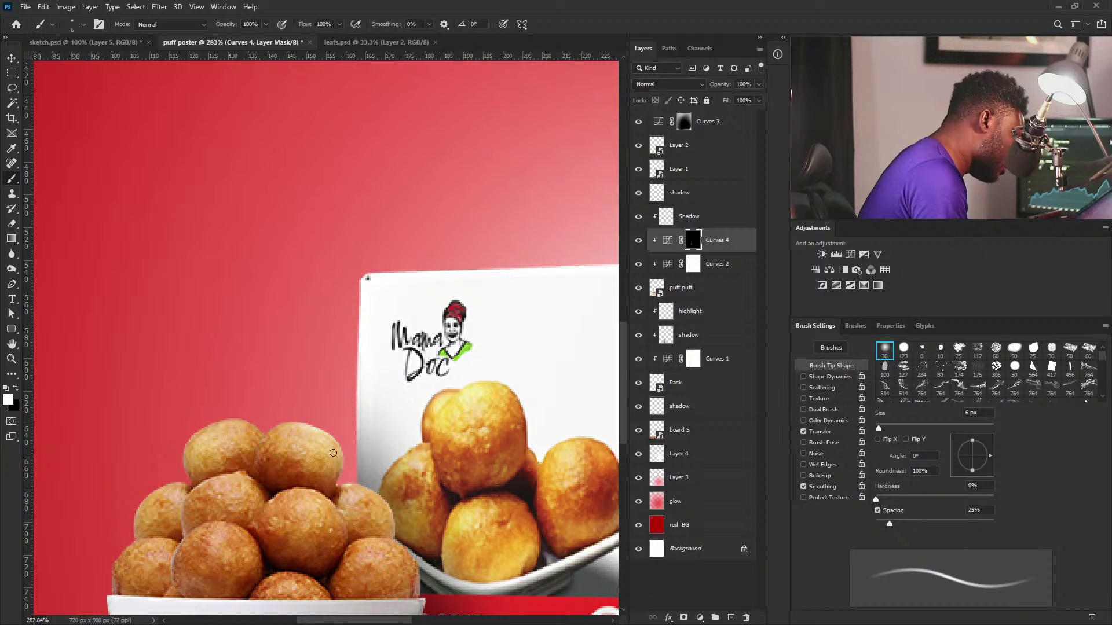
pyautogui.press('[')
pyautogui.press('[')
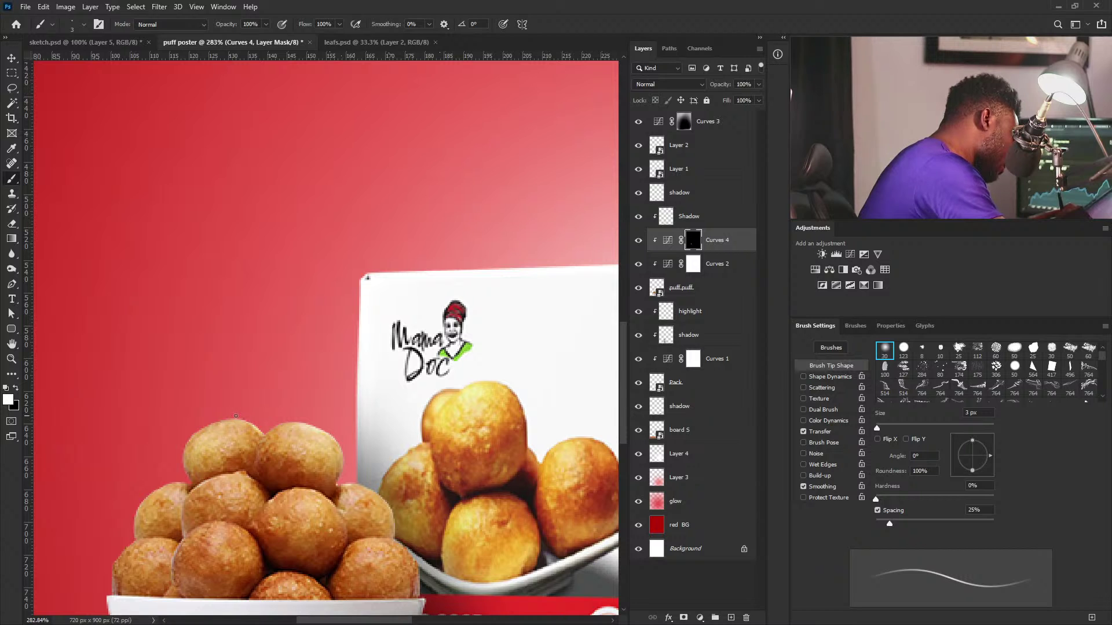
# Step: Add a clipped Curves adjustment above Curves 4 that darkens the bowl of puff puffs, lowering input 146 to output 64
pyautogui.scroll(-5, 419, 464)
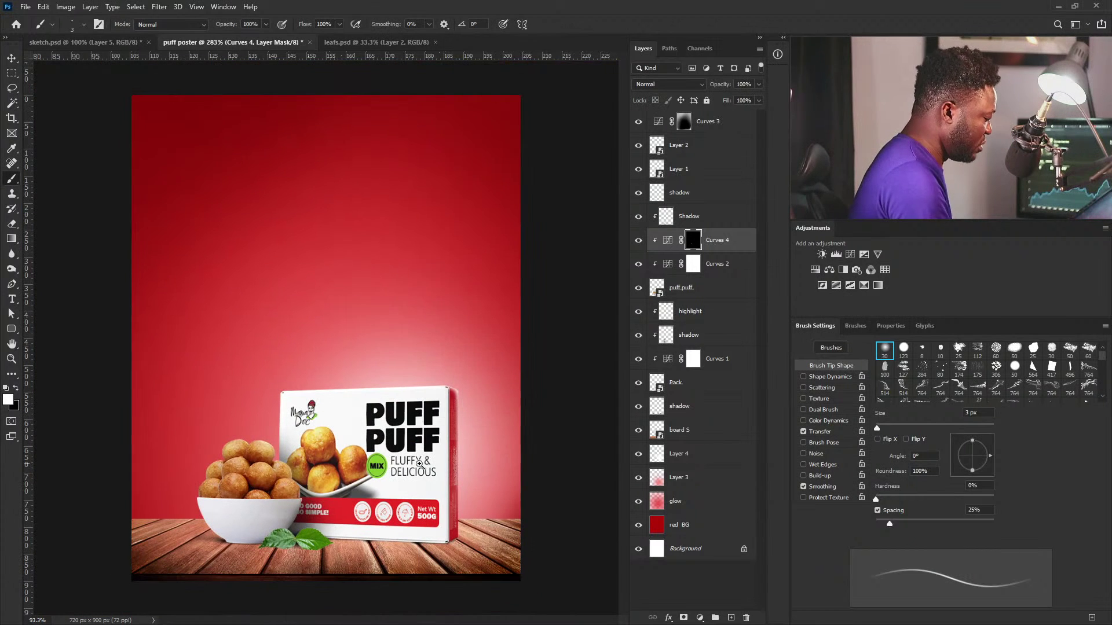
pyautogui.scroll(2, 419, 464)
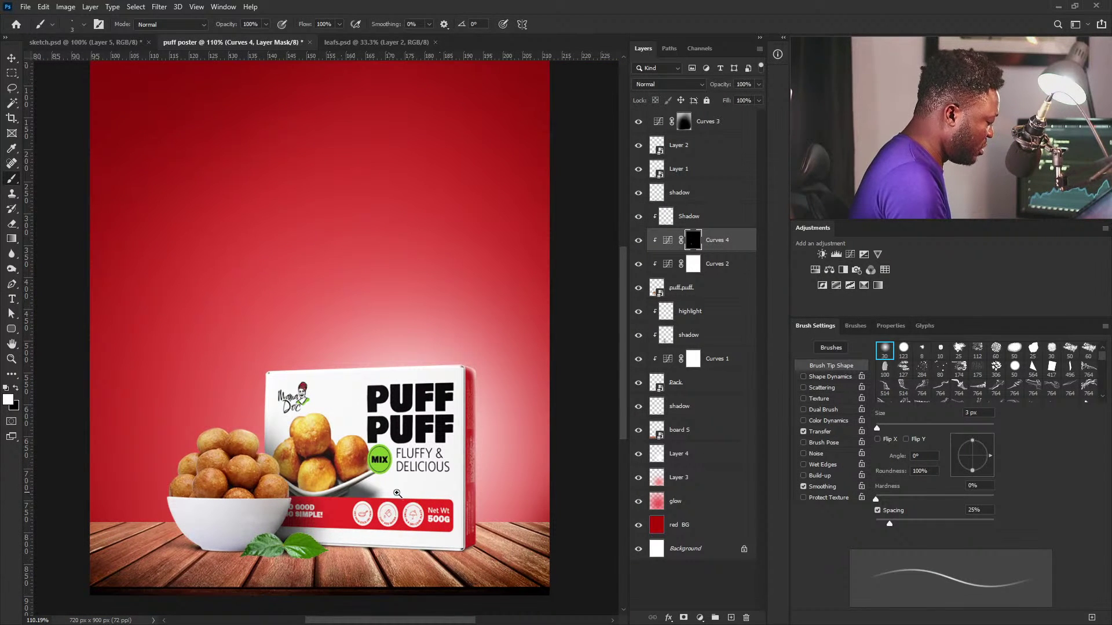
pyautogui.scroll(2, 406, 498)
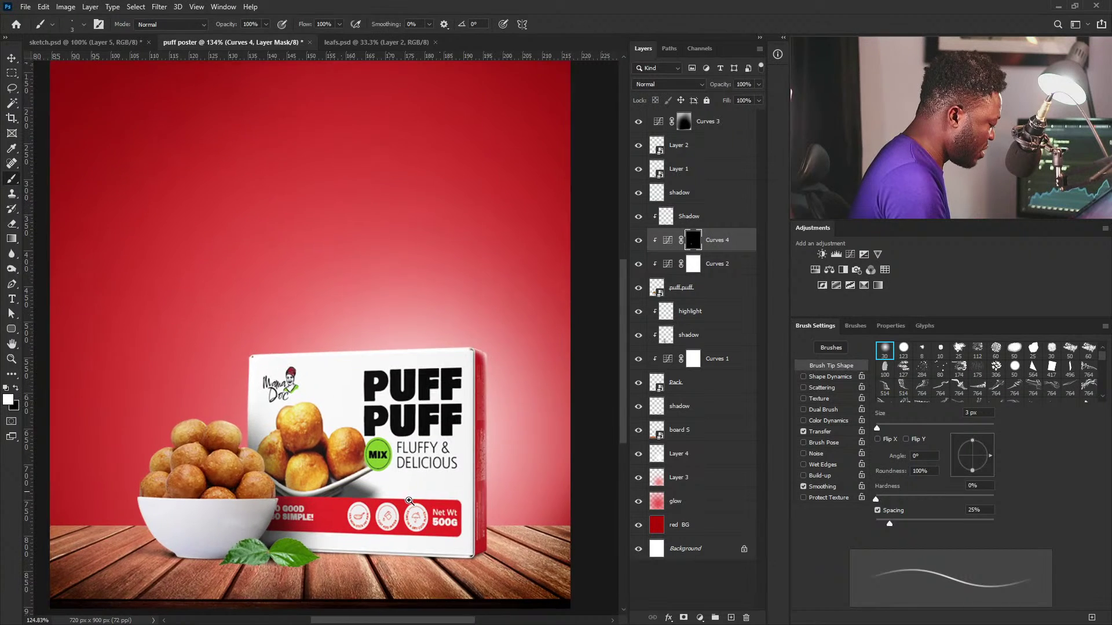
pyautogui.scroll(4, 412, 503)
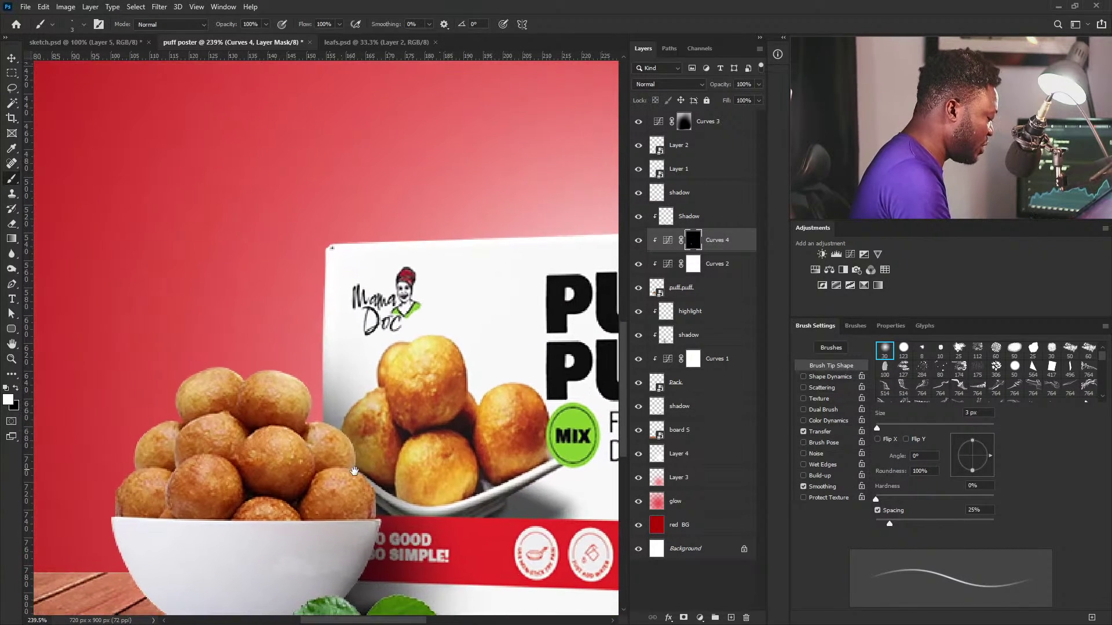
pyautogui.click(710, 221)
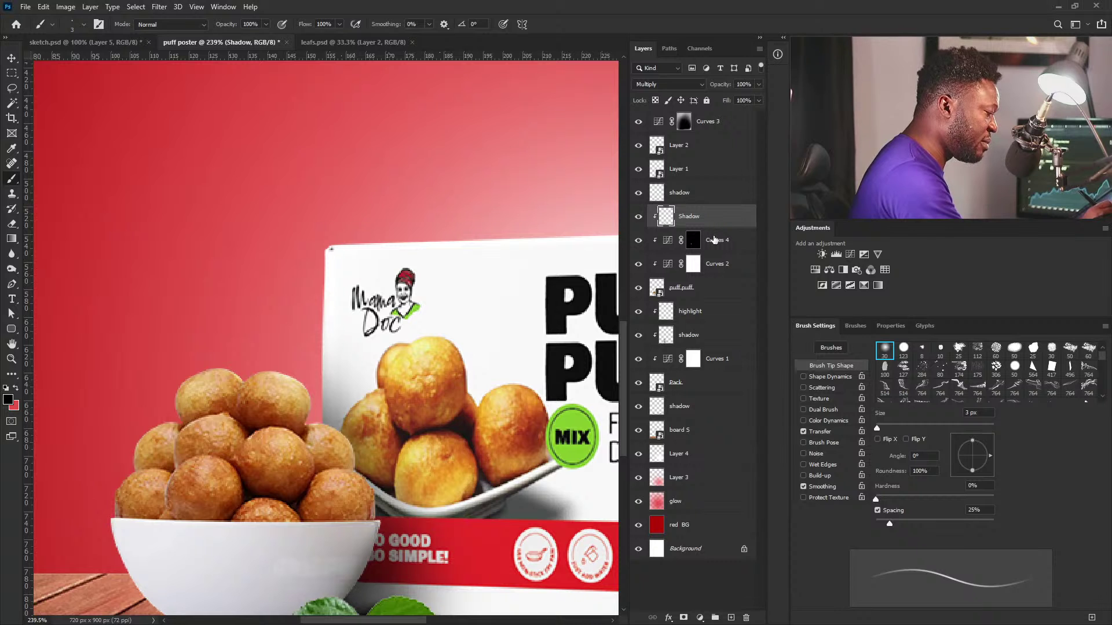
pyautogui.click(714, 239)
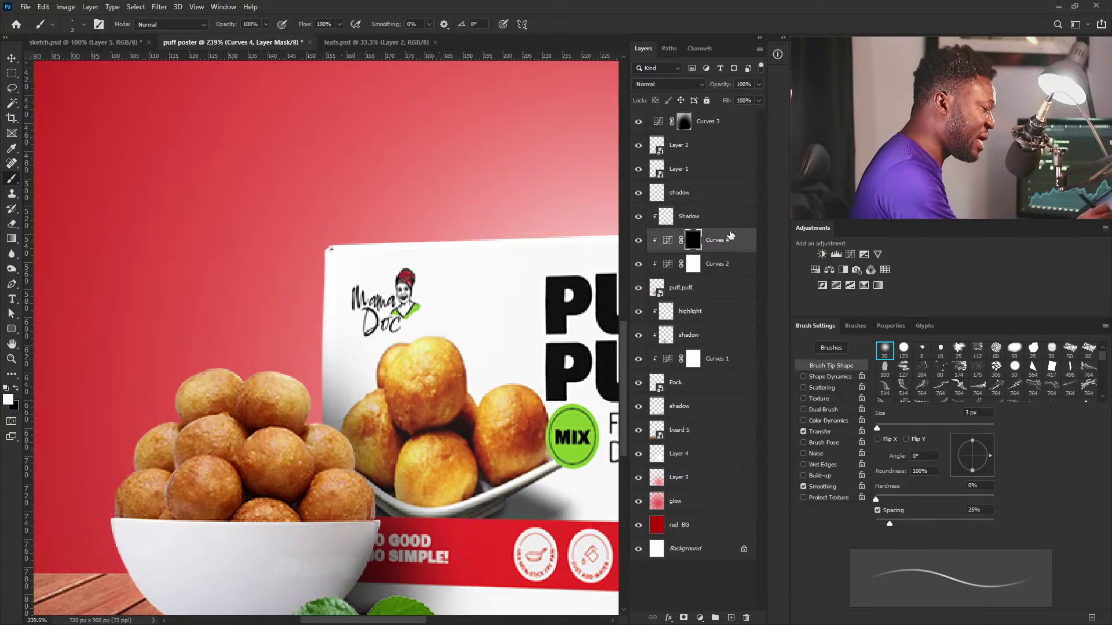
pyautogui.click(851, 253)
pyautogui.moveTo(968, 456); pyautogui.dragTo(968, 503)
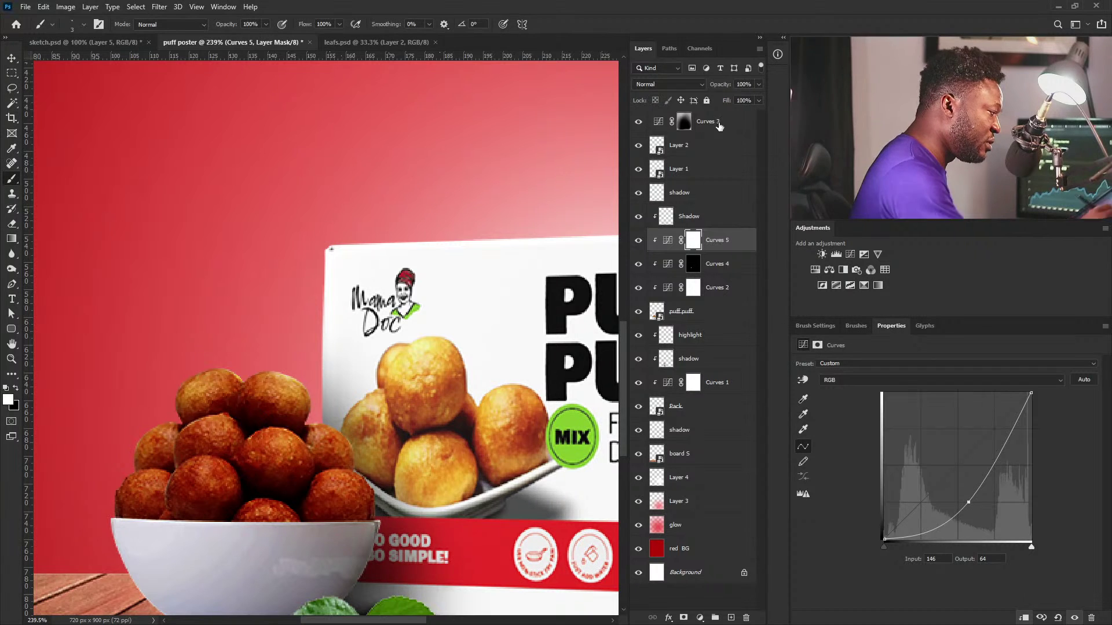
# Step: Set the Curves 5 adjustment's blending mode to Luminosity and invert its mask to black
pyautogui.click(669, 84)
pyautogui.click(666, 364)
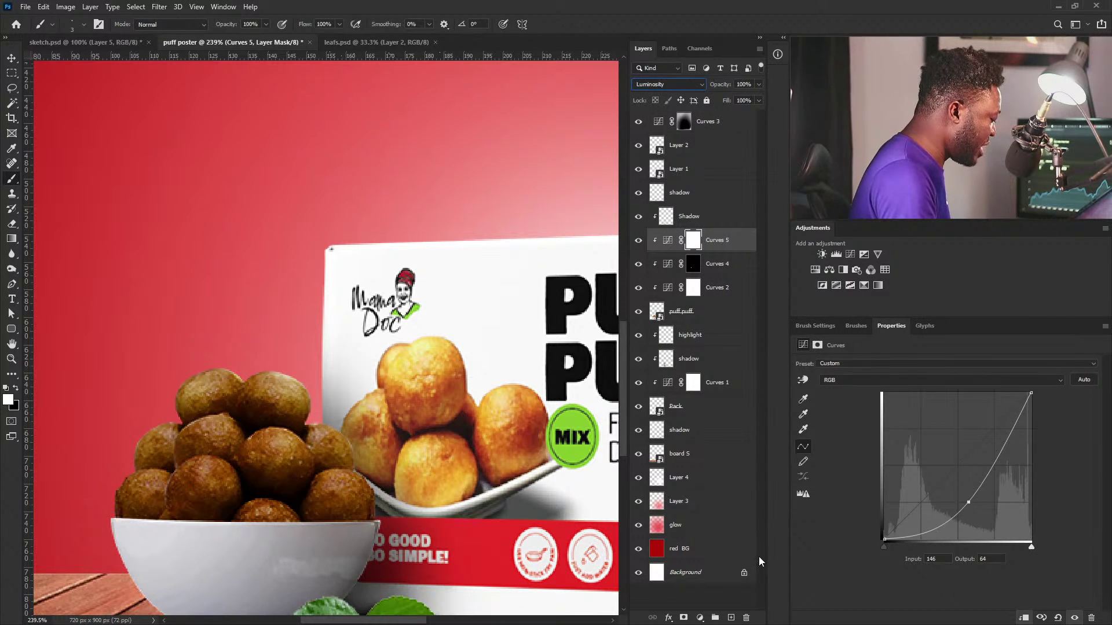
pyautogui.hotkey('ctrl', 'i')
# Step: Paint white on the Curves 5 mask to darken the ball beside the box's left edge, reducing the soft brush from 30 to 15 px
pyautogui.scroll(5, 371, 458)
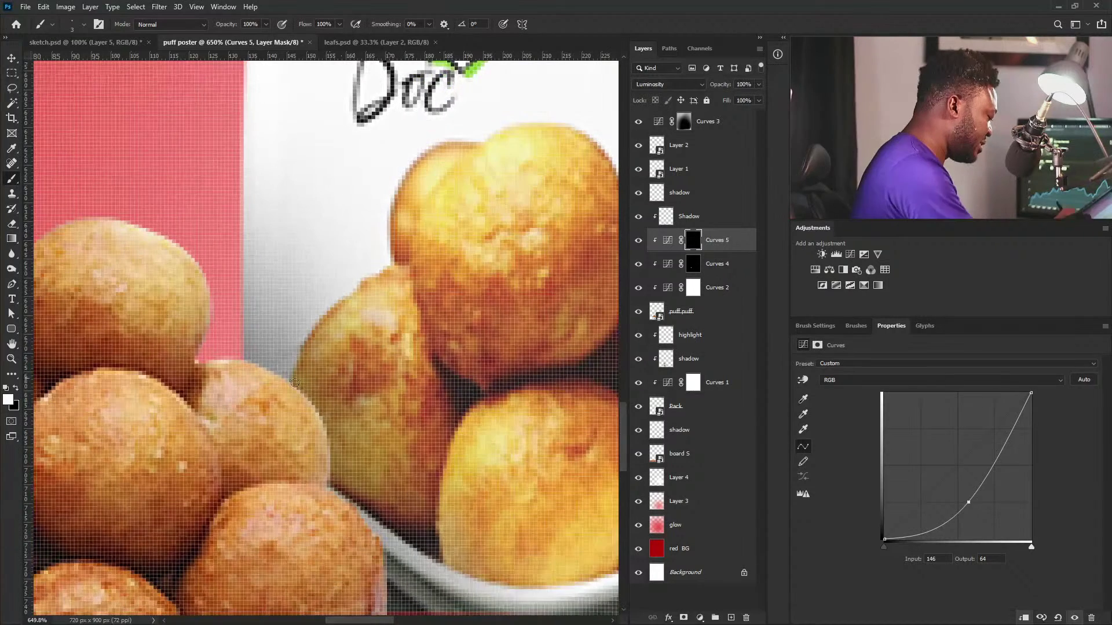
pyautogui.press(']')
pyautogui.press(']')
pyautogui.press(']')
pyautogui.press(']')
pyautogui.press(']')
pyautogui.press(']')
pyautogui.press(']')
pyautogui.press(']')
pyautogui.press(']')
pyautogui.press(']')
pyautogui.press(']')
pyautogui.moveTo(371, 405); pyautogui.dragTo(349, 395)
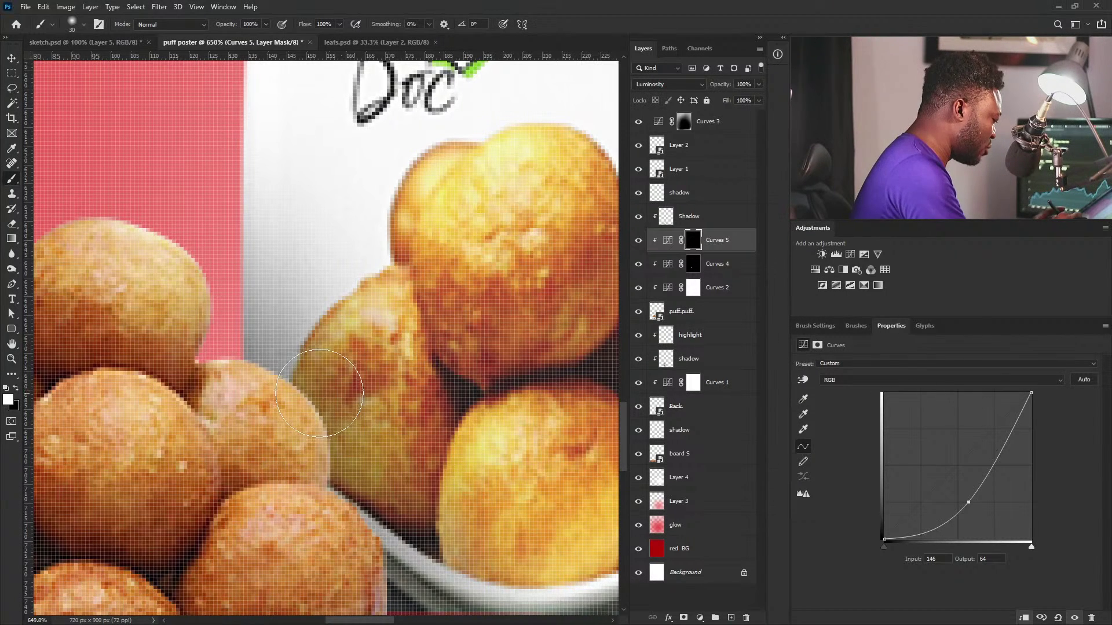
pyautogui.press('[')
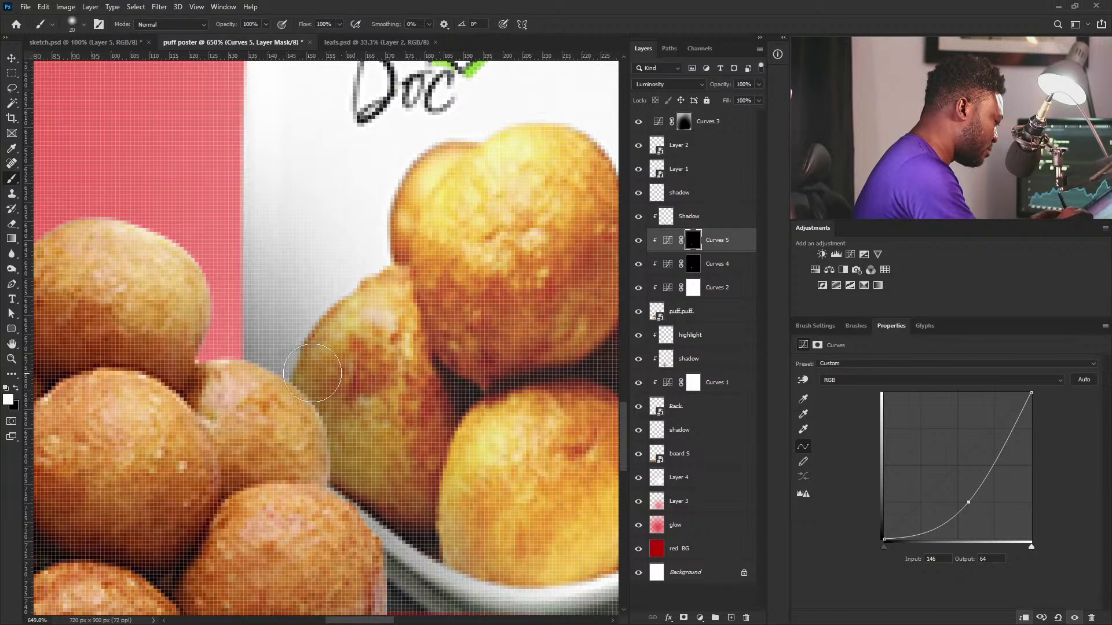
pyautogui.press('[')
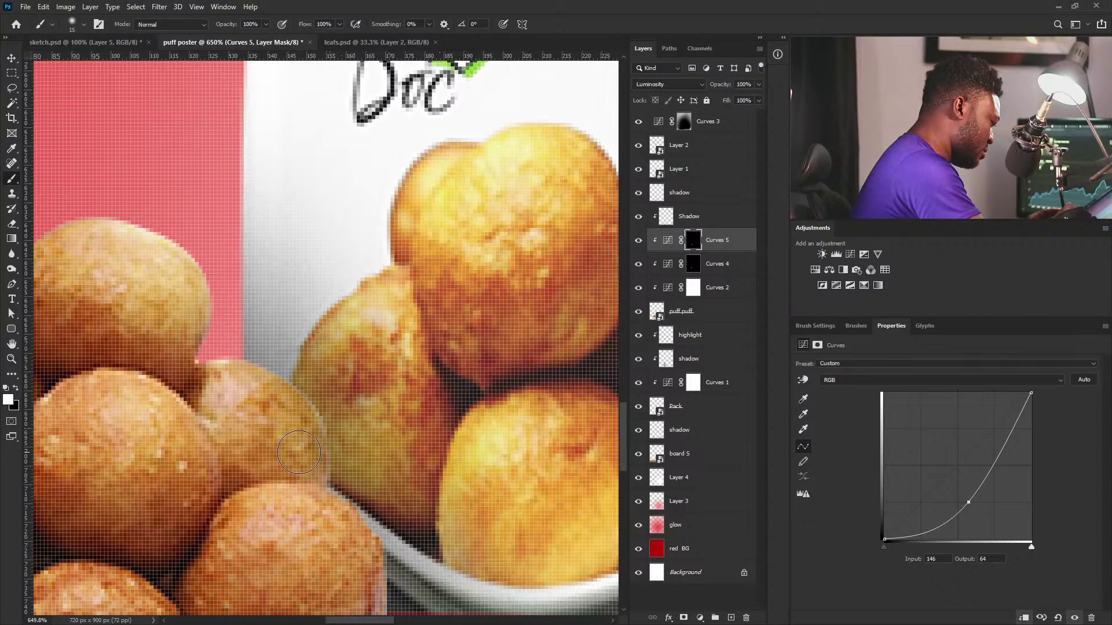
pyautogui.moveTo(392, 453); pyautogui.dragTo(404, 349)
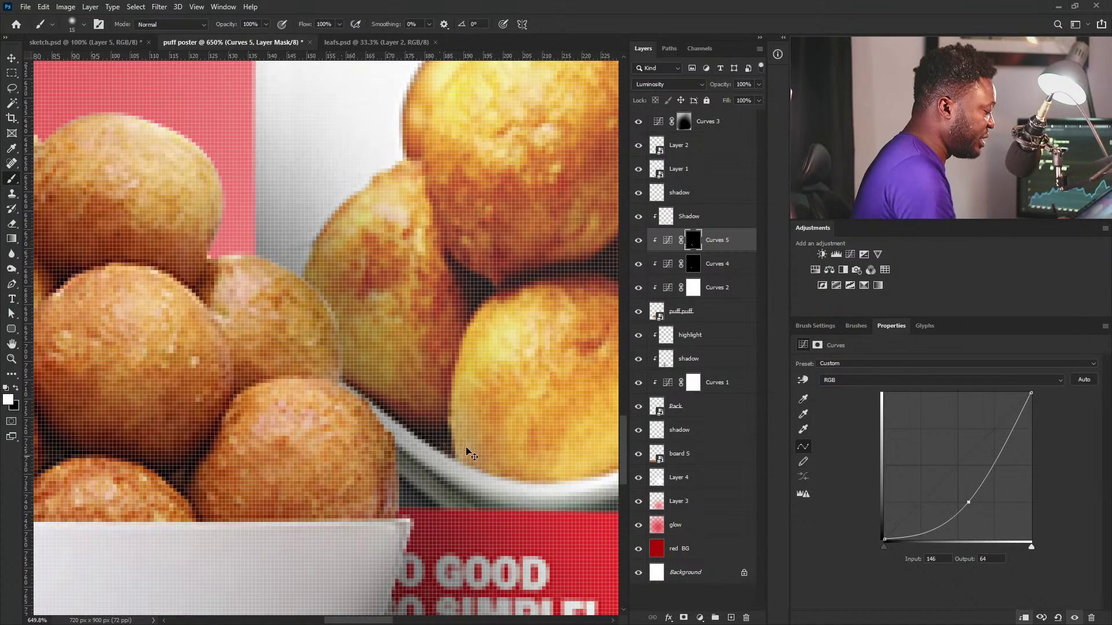
# Step: Ease the darkening of the Curves 5 adjustment by moving its curve point to input 144, output 82
pyautogui.scroll(-8, 458, 461)
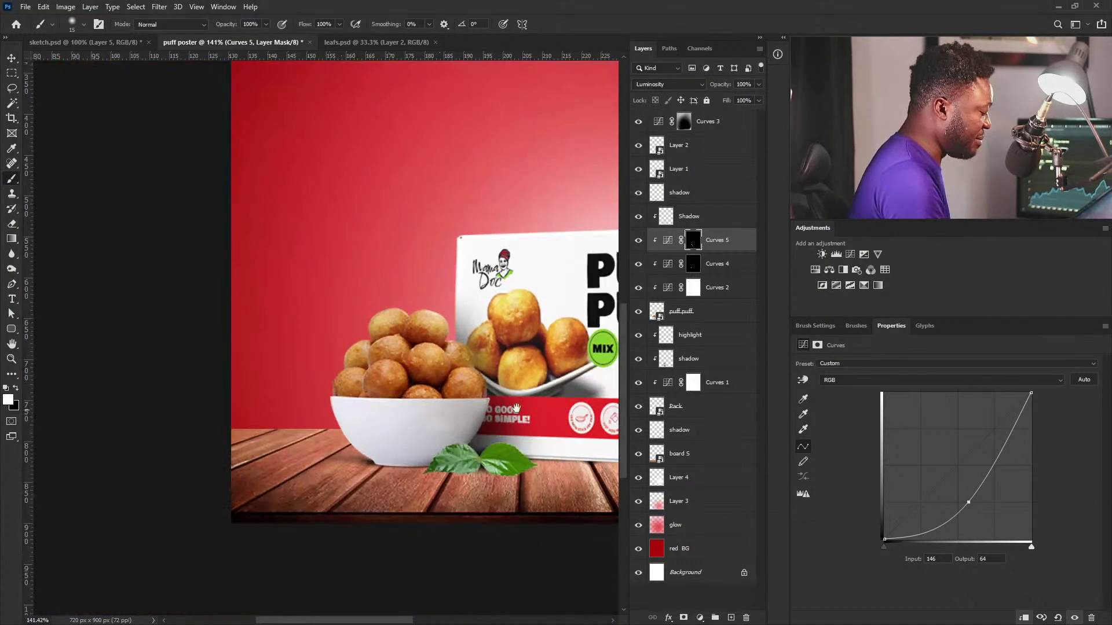
pyautogui.scroll(3, 431, 499)
pyautogui.moveTo(432, 499); pyautogui.dragTo(430, 500)
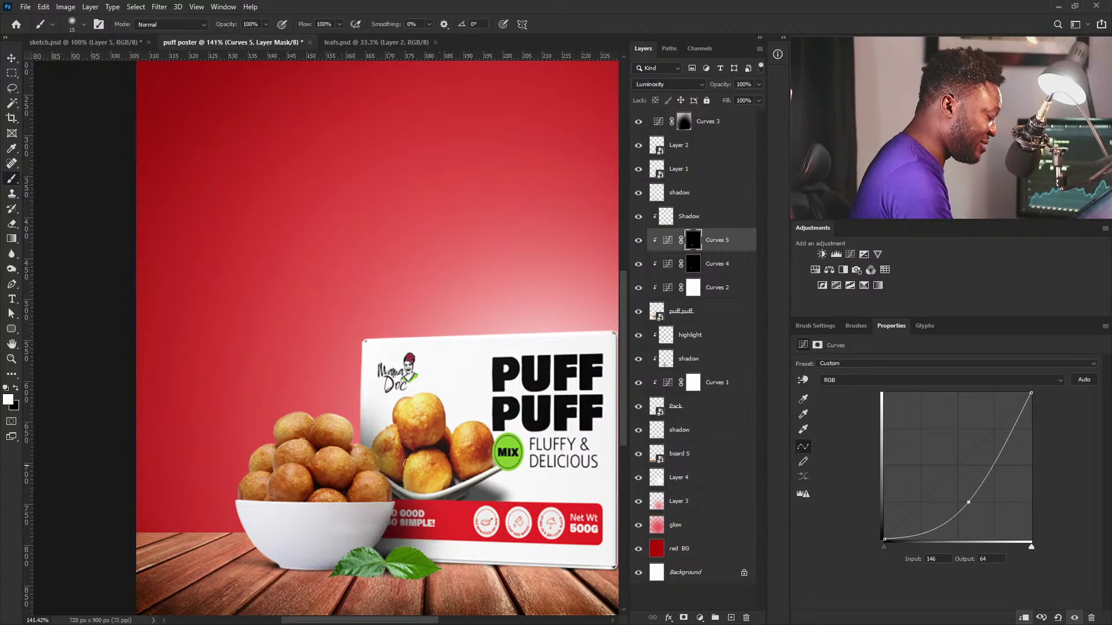
pyautogui.scroll(10, 391, 469)
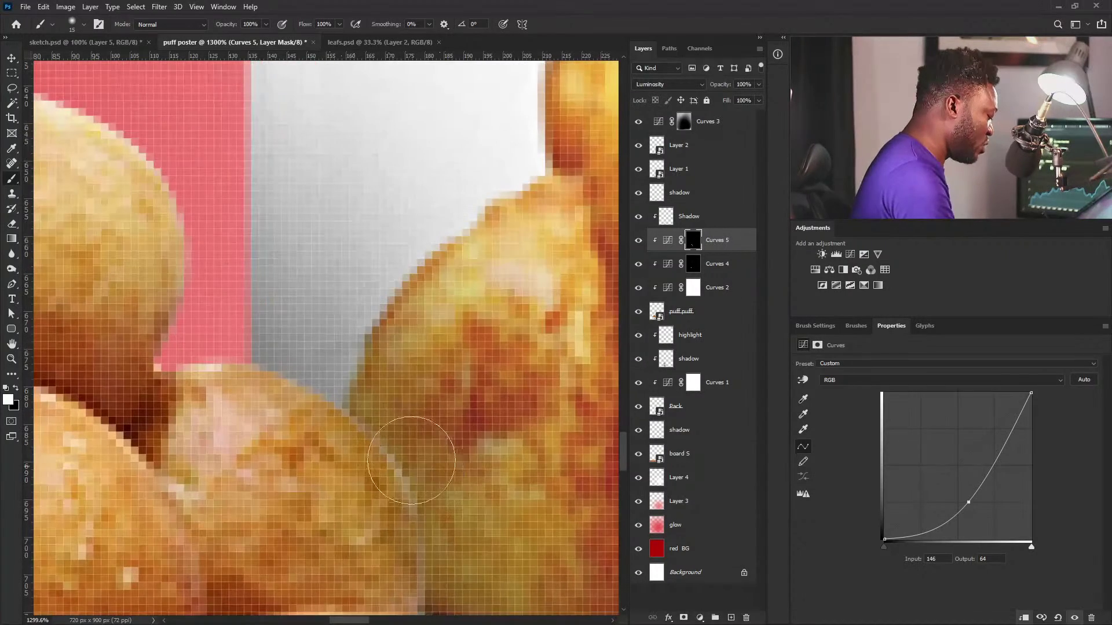
pyautogui.scroll(-10, 426, 451)
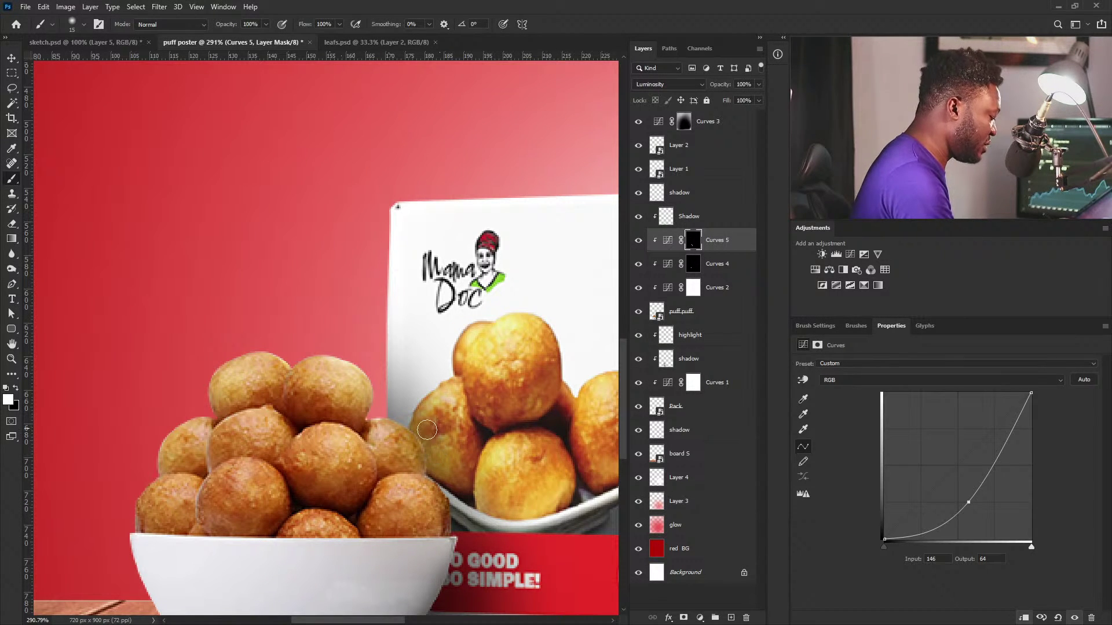
pyautogui.moveTo(970, 503); pyautogui.dragTo(968, 493)
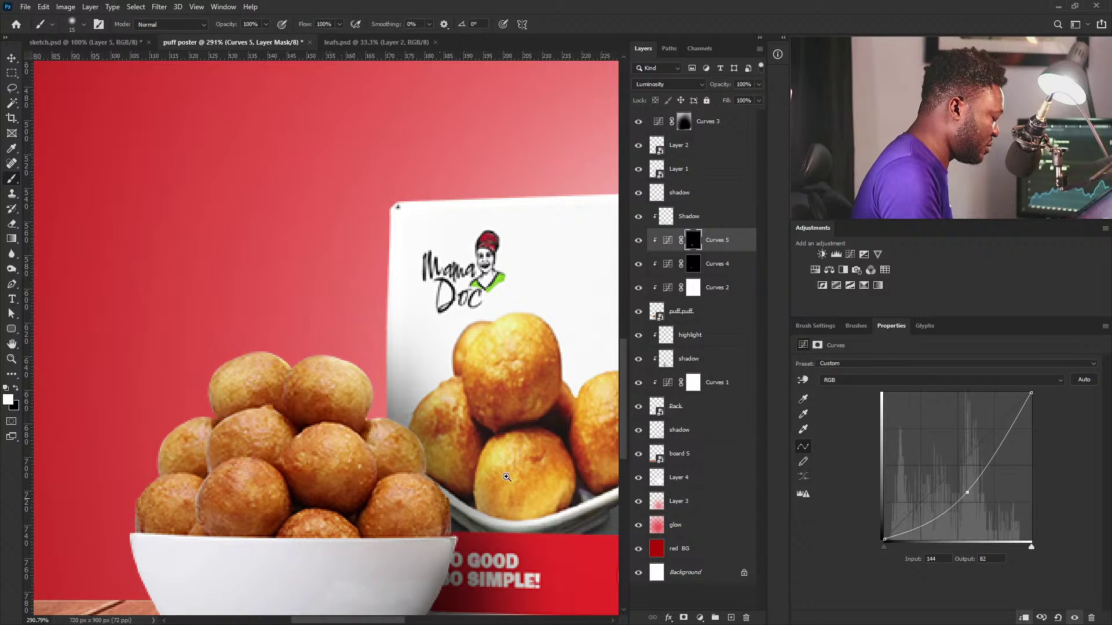
pyautogui.hotkey('ctrl', '0')
pyautogui.moveTo(416, 462)
pyautogui.mouseDown()
pyautogui.moveTo(406, 466)
pyautogui.moveTo(459, 474)
pyautogui.mouseUp()
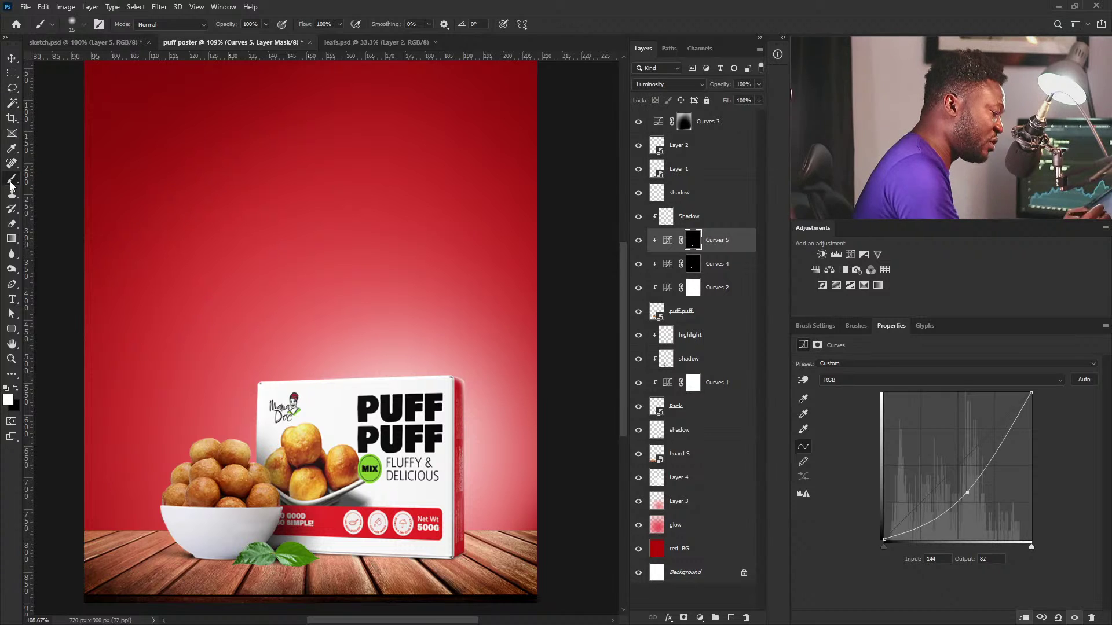
# Step: Compare the clipped shadow layers of the puff puff bowl and the box by hiding and showing each
pyautogui.rightClick(699, 317)
pyautogui.click(583, 422)
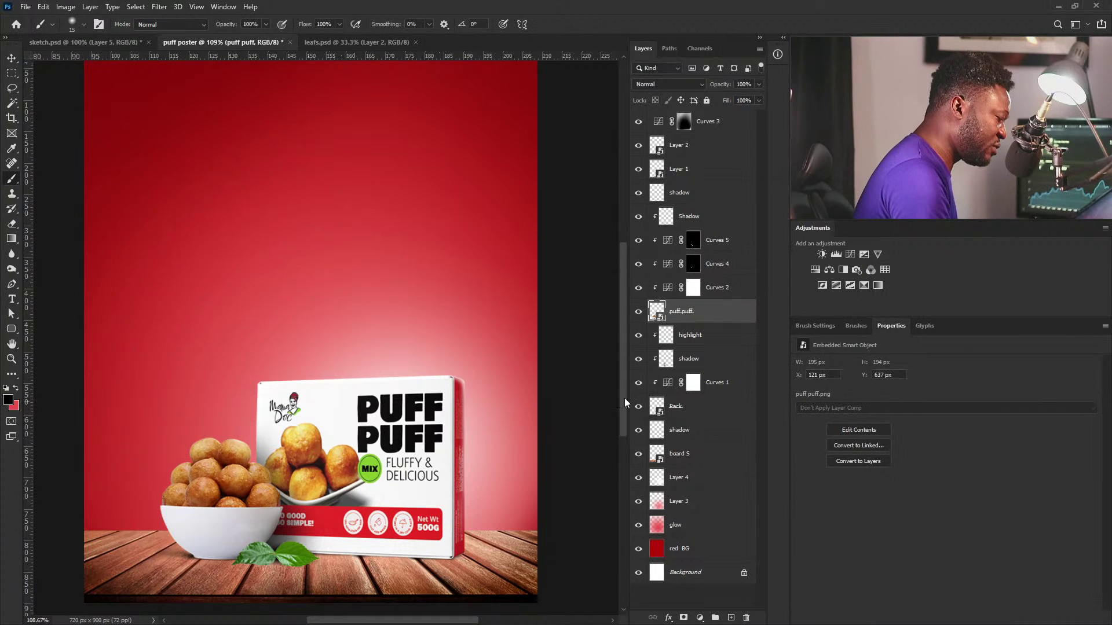
pyautogui.click(701, 217)
pyautogui.click(637, 217)
pyautogui.click(637, 217)
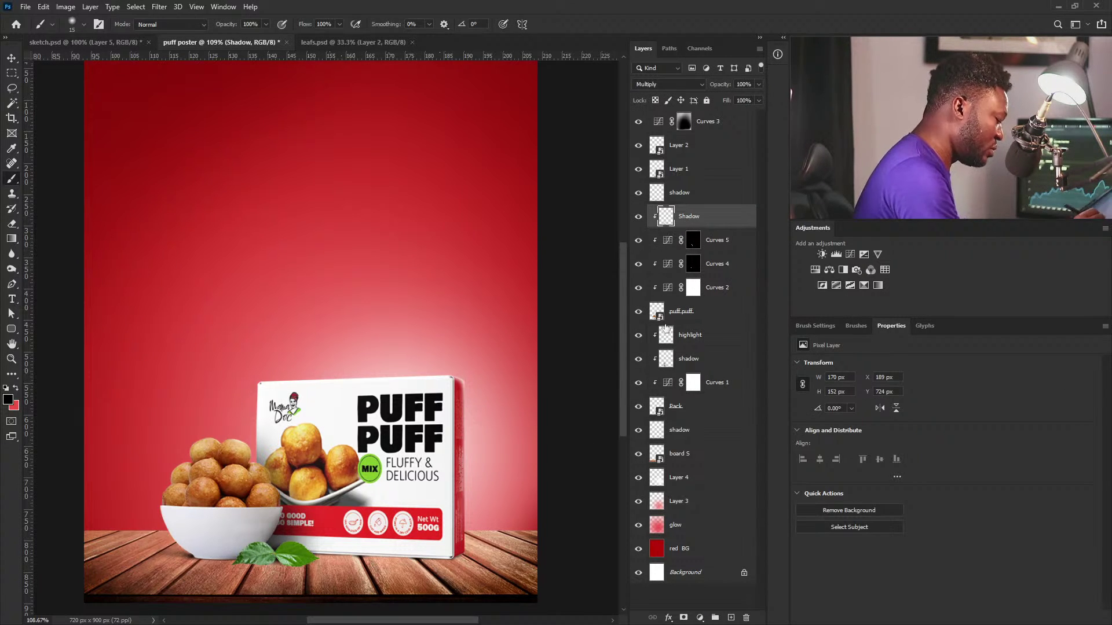
pyautogui.click(637, 359)
pyautogui.click(638, 359)
# Step: Shade the box behind the bowl on its clipped shadow layer, using a soft round brush enlarged from 30 to 175 px
pyautogui.click(689, 363)
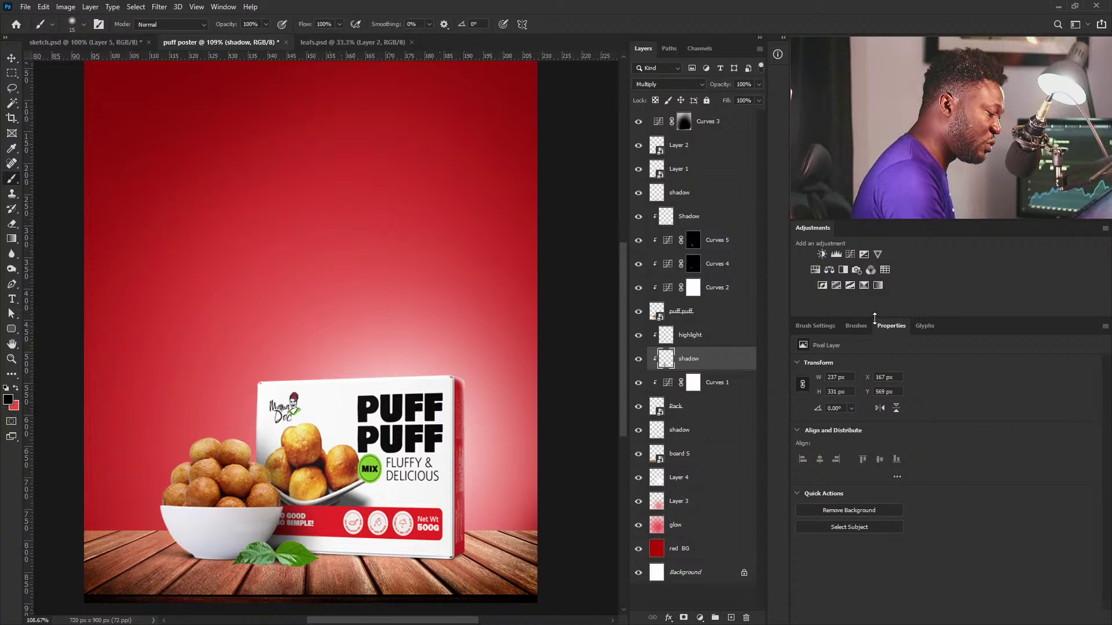
pyautogui.click(815, 326)
pyautogui.click(884, 357)
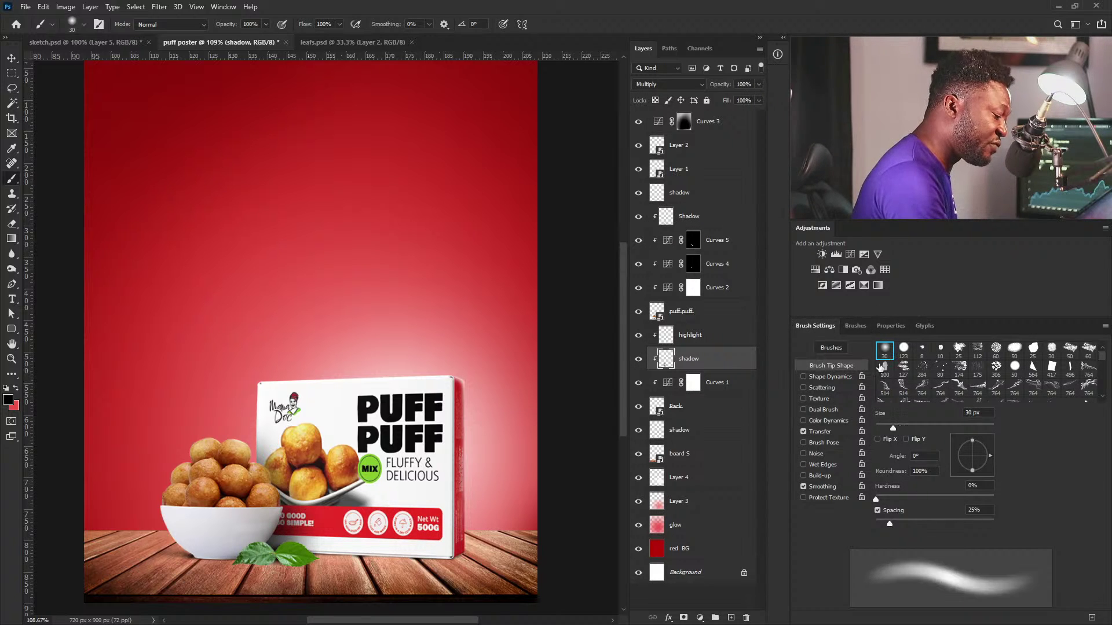
pyautogui.press(']')
pyautogui.press(']')
pyautogui.press(']')
pyautogui.press(']')
pyautogui.press(']')
pyautogui.press(']')
pyautogui.press(']')
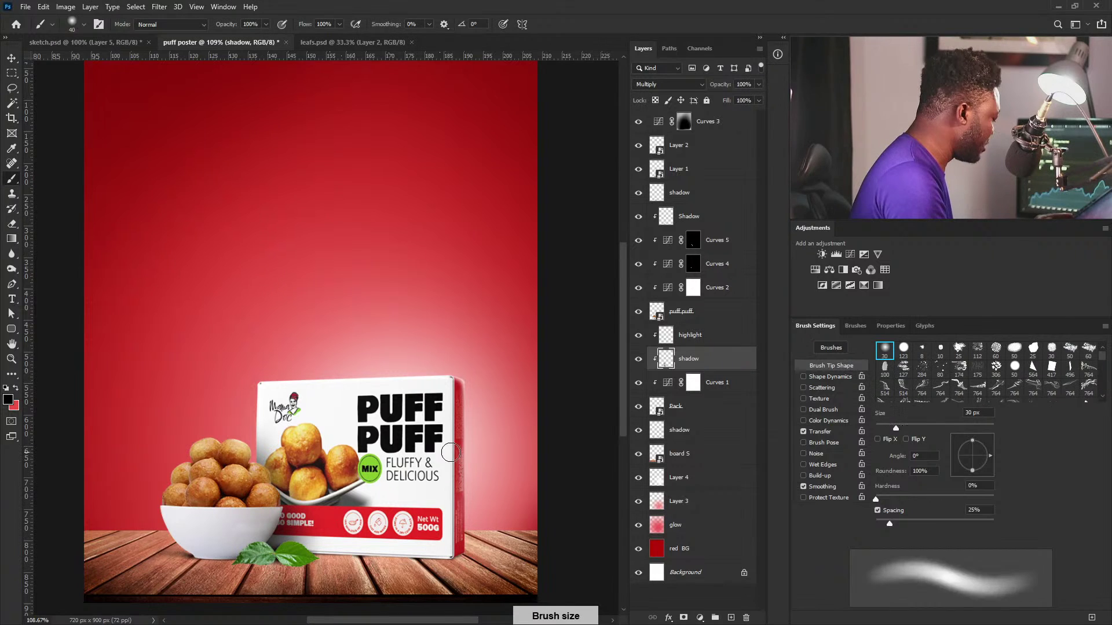
pyautogui.press(']')
pyautogui.press(']')
pyautogui.press(']')
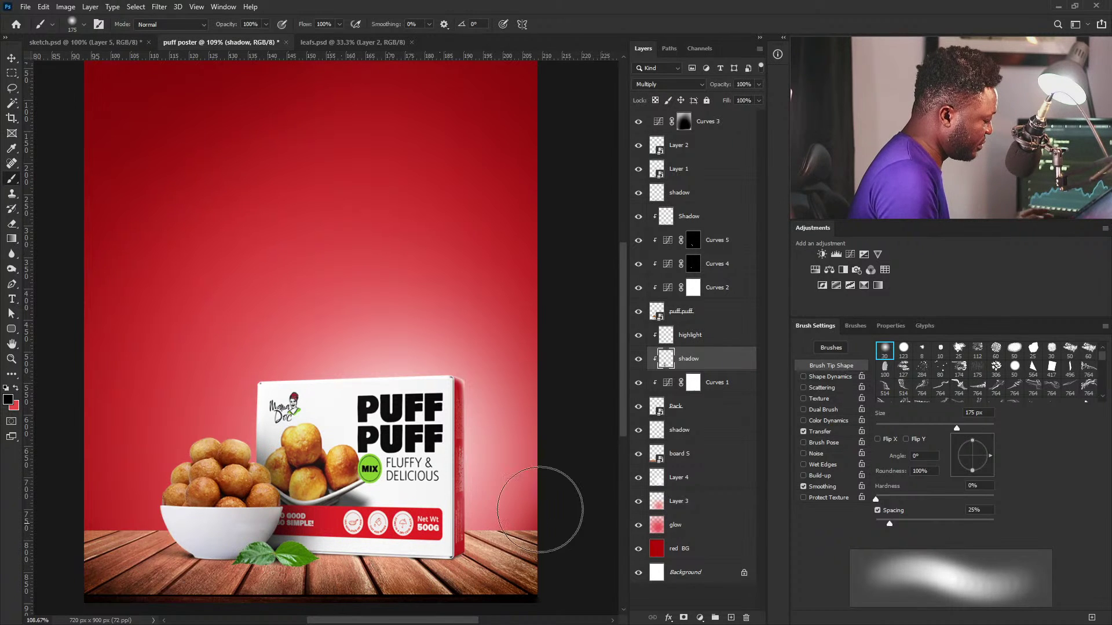
pyautogui.scroll(-3, 496, 438)
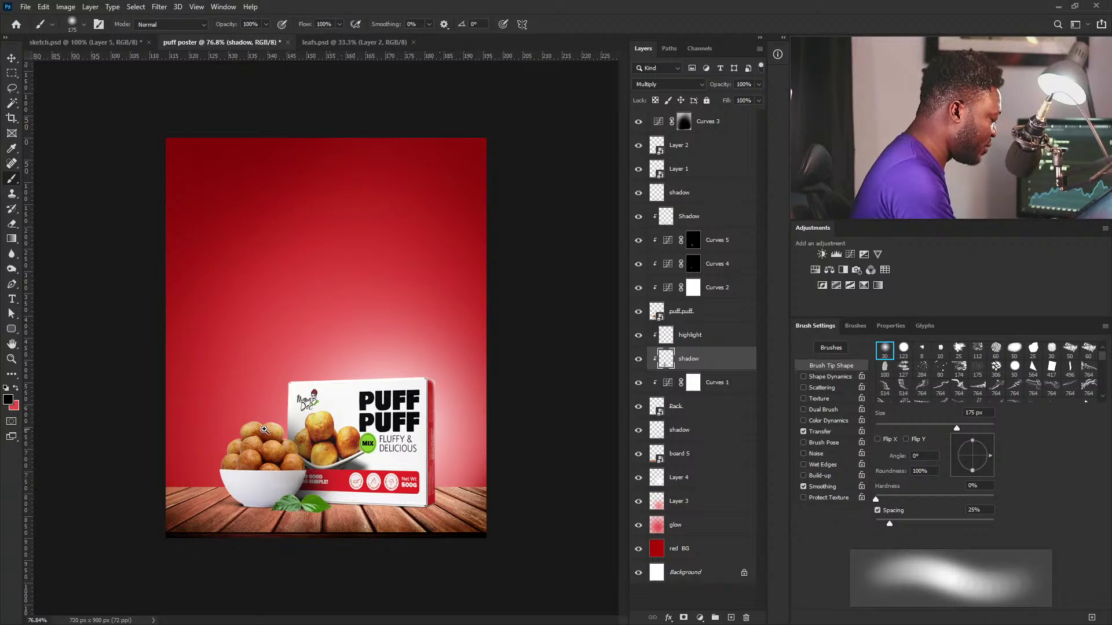
pyautogui.scroll(4, 264, 425)
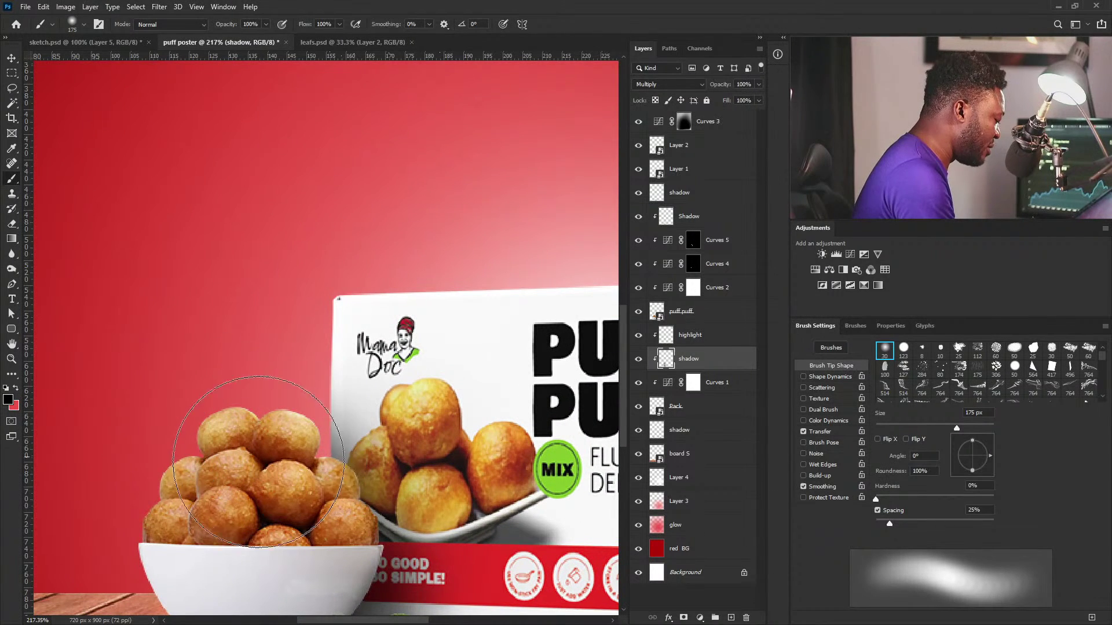
pyautogui.scroll(-4, 403, 491)
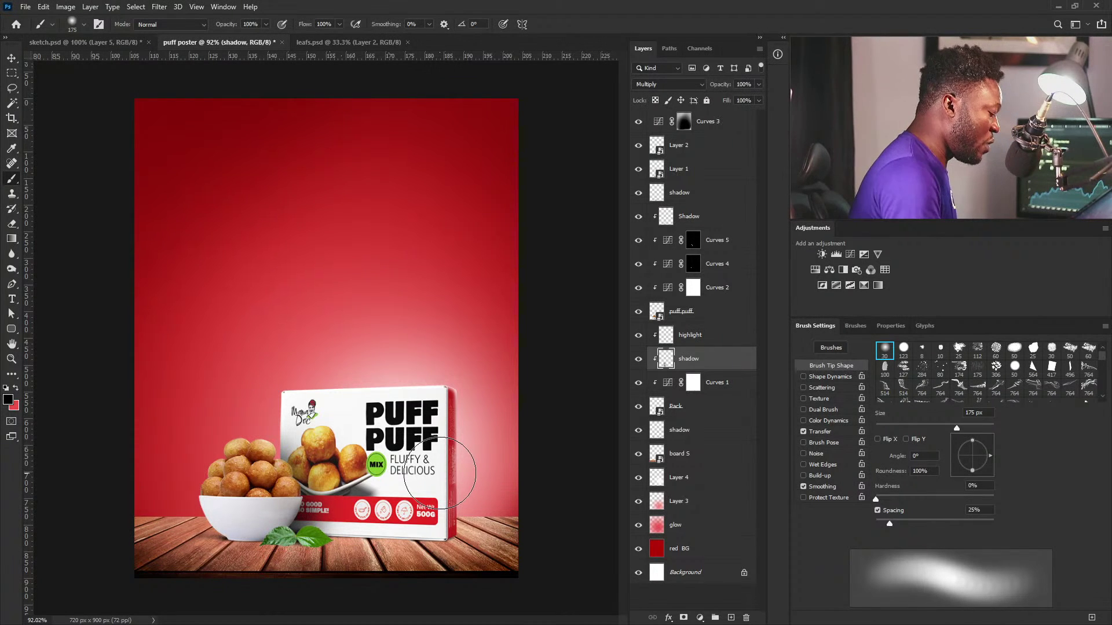
# Step: Add a Curves adjustment above Layer 4 that lifts input 109 to output 148, and invert its mask to black
pyautogui.click(717, 469)
pyautogui.click(850, 254)
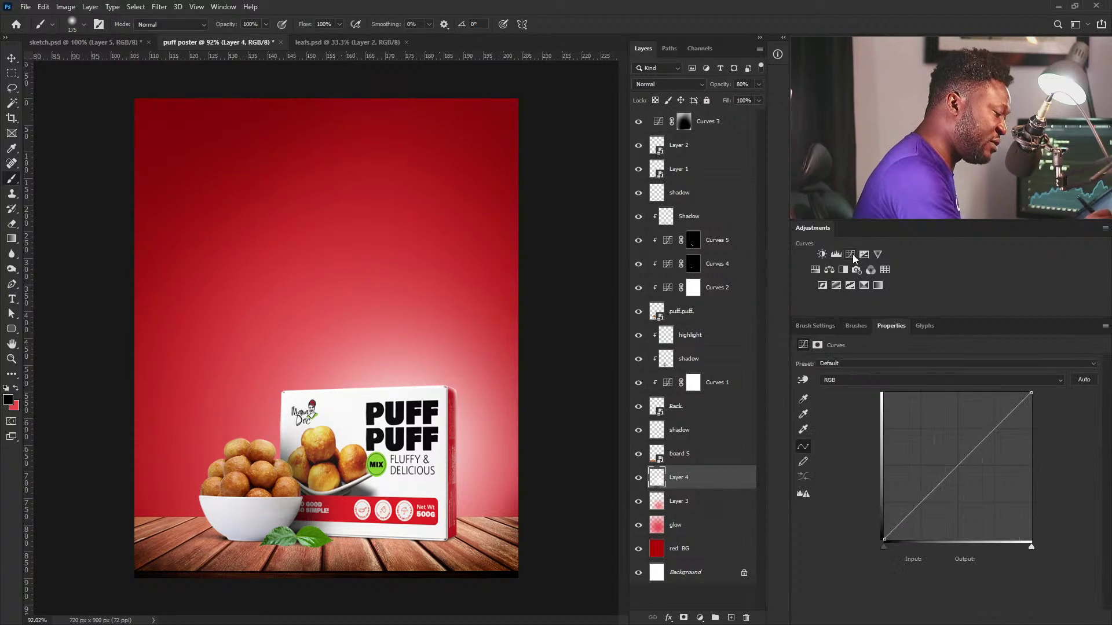
pyautogui.moveTo(954, 473); pyautogui.dragTo(947, 454)
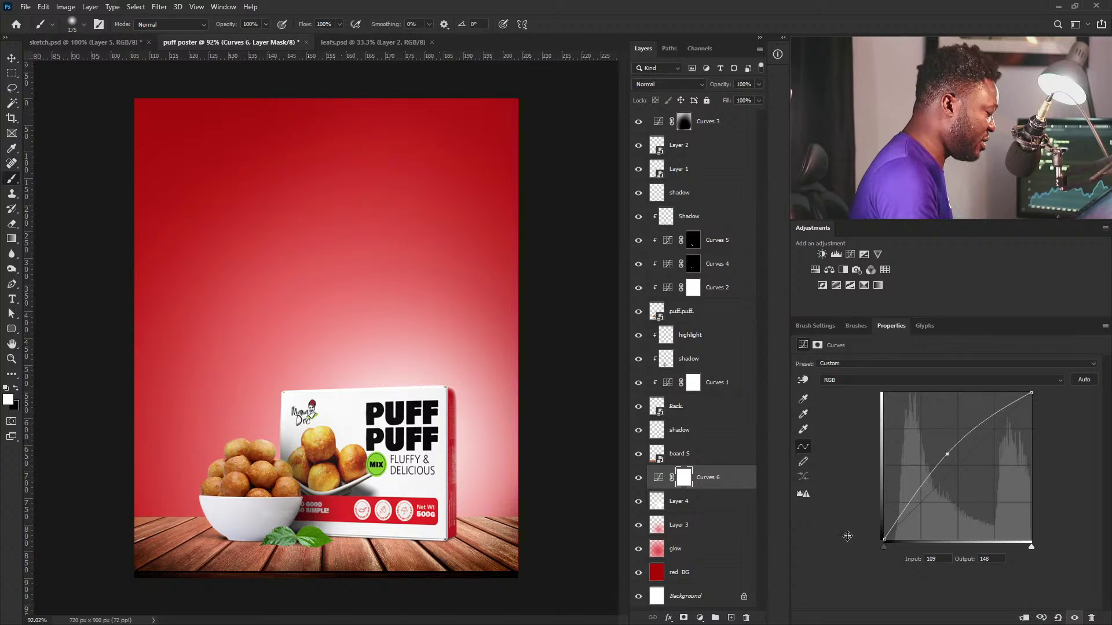
pyautogui.hotkey('ctrl', 'i')
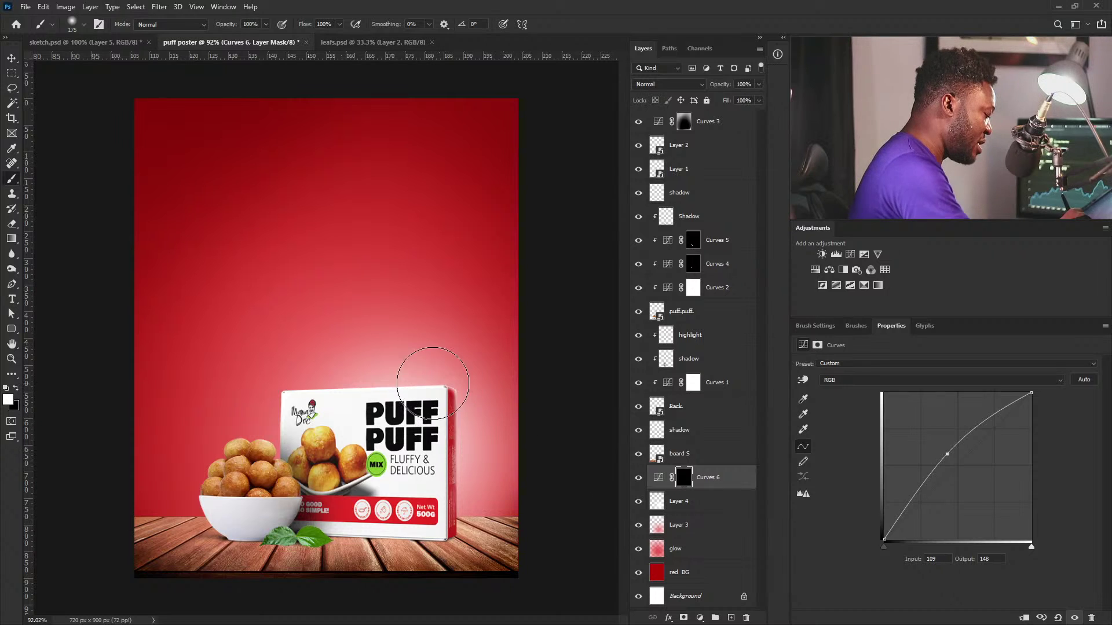
# Step: Paint white around the box's top and right side on the Curves 6 mask and feather the mask to 115.9 px
pyautogui.moveTo(456, 387)
pyautogui.mouseDown()
pyautogui.moveTo(424, 380)
pyautogui.moveTo(440, 402)
pyautogui.moveTo(421, 378)
pyautogui.moveTo(461, 420)
pyautogui.moveTo(353, 399)
pyautogui.moveTo(373, 402)
pyautogui.moveTo(318, 404)
pyautogui.moveTo(300, 452)
pyautogui.moveTo(341, 399)
pyautogui.moveTo(446, 421)
pyautogui.moveTo(336, 393)
pyautogui.moveTo(429, 385)
pyautogui.moveTo(474, 484)
pyautogui.moveTo(439, 443)
pyautogui.moveTo(456, 508)
pyautogui.moveTo(465, 406)
pyautogui.moveTo(529, 484)
pyautogui.moveTo(450, 456)
pyautogui.moveTo(487, 459)
pyautogui.mouseUp()
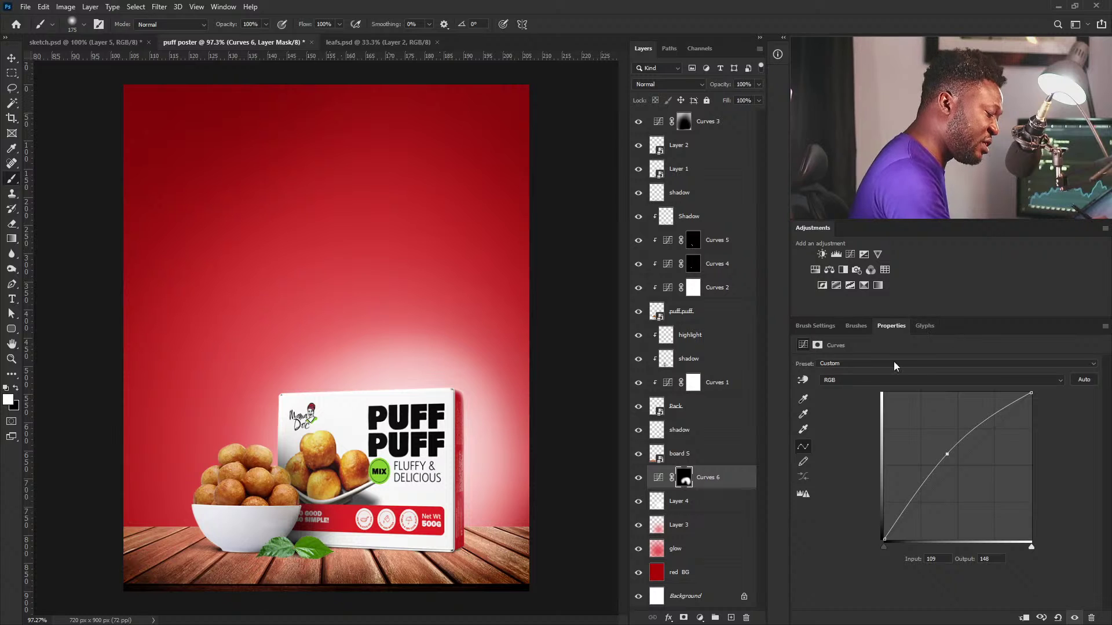
pyautogui.click(685, 480)
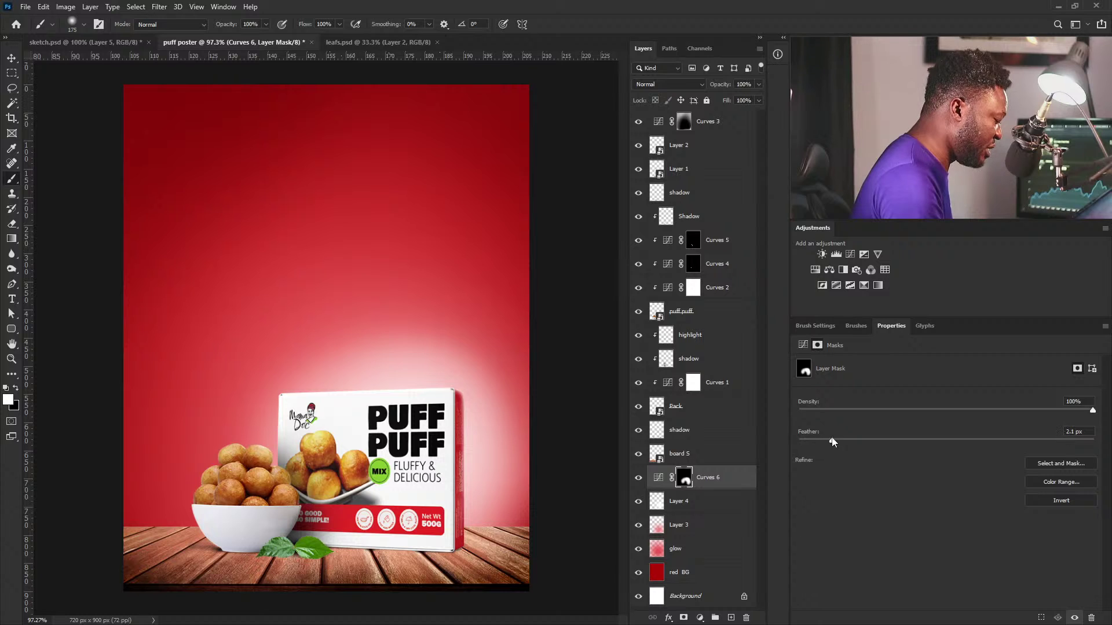
pyautogui.moveTo(867, 439); pyautogui.dragTo(908, 437)
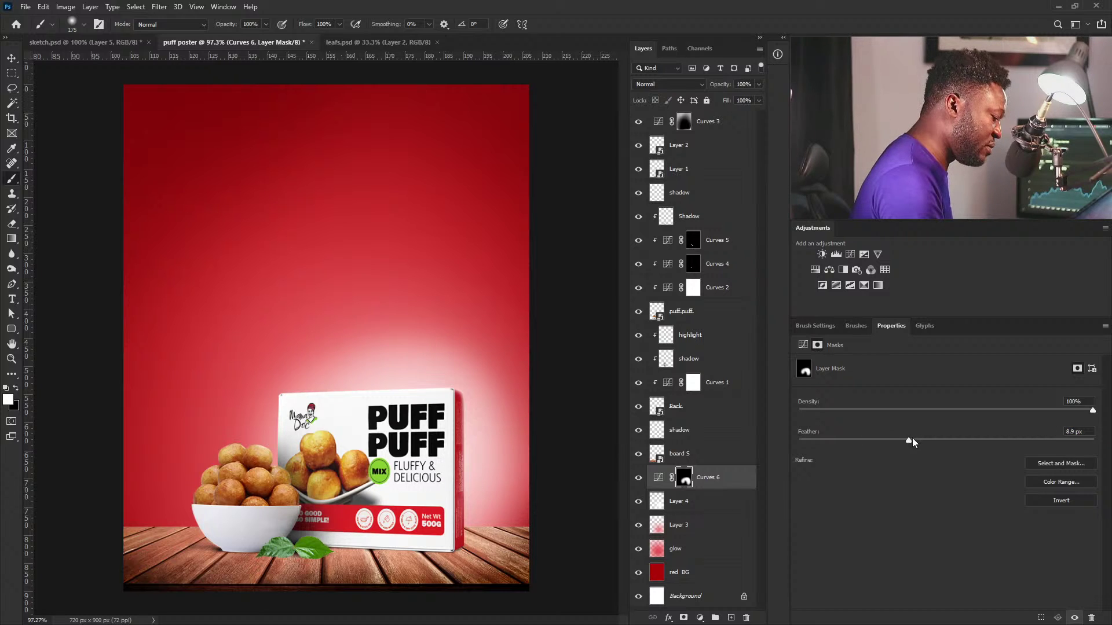
pyautogui.moveTo(503, 436)
pyautogui.mouseDown()
pyautogui.moveTo(467, 439)
pyautogui.moveTo(495, 437)
pyautogui.mouseUp()
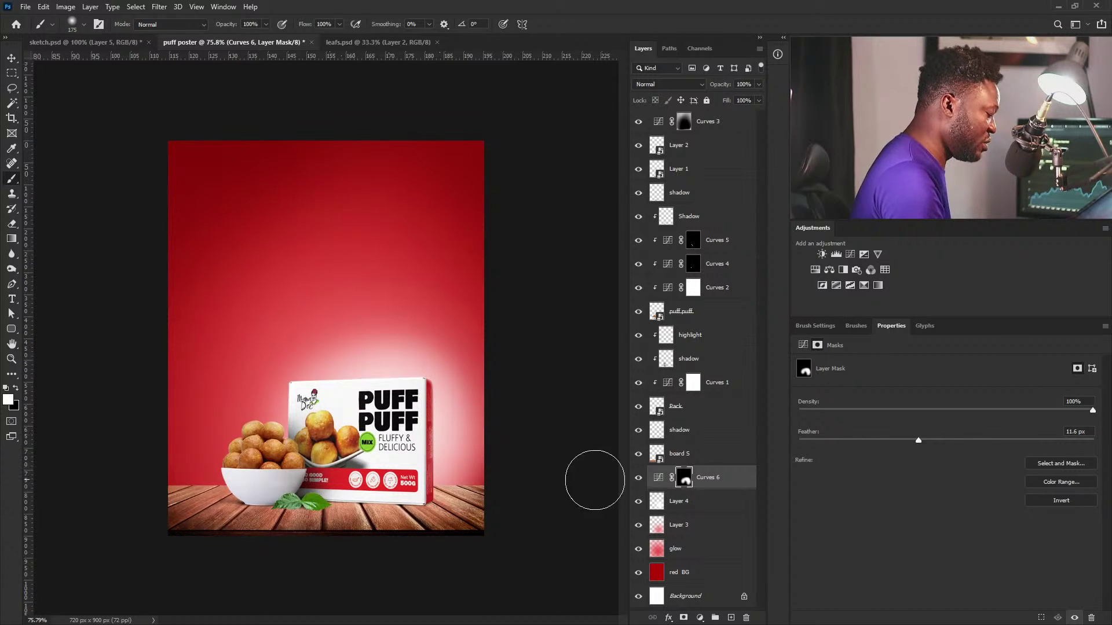
pyautogui.moveTo(919, 441); pyautogui.dragTo(995, 441)
pyautogui.moveTo(445, 426); pyautogui.dragTo(438, 452)
pyautogui.moveTo(479, 341)
pyautogui.mouseDown()
pyautogui.moveTo(463, 399)
pyautogui.moveTo(473, 428)
pyautogui.mouseUp()
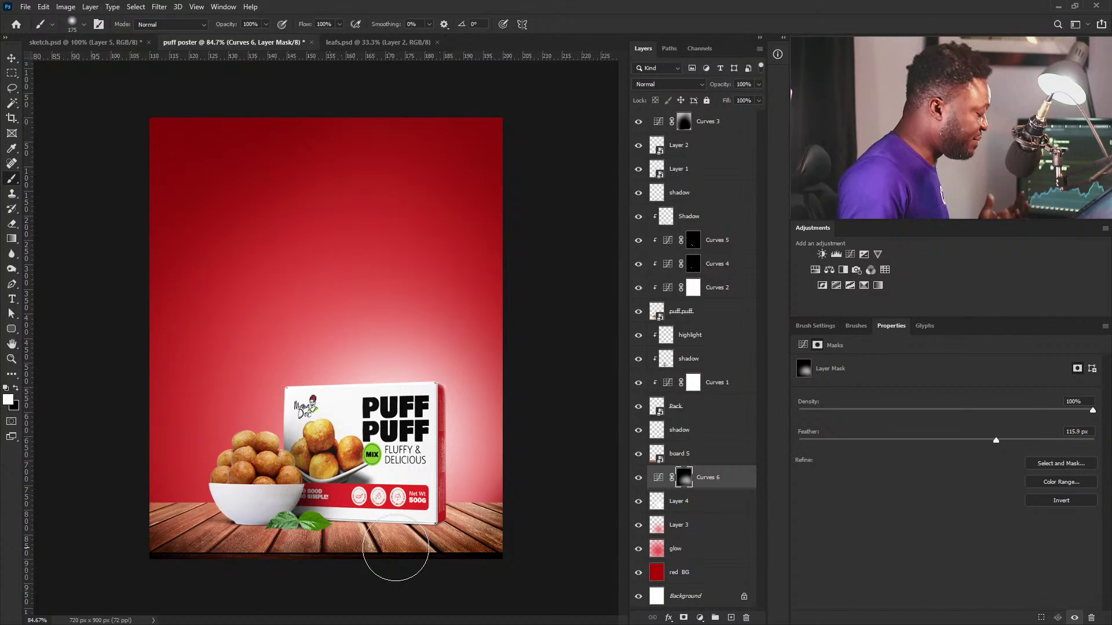
# Step: Add a Curves adjustment clipped to the leaf on Layer 2
pyautogui.click(698, 193)
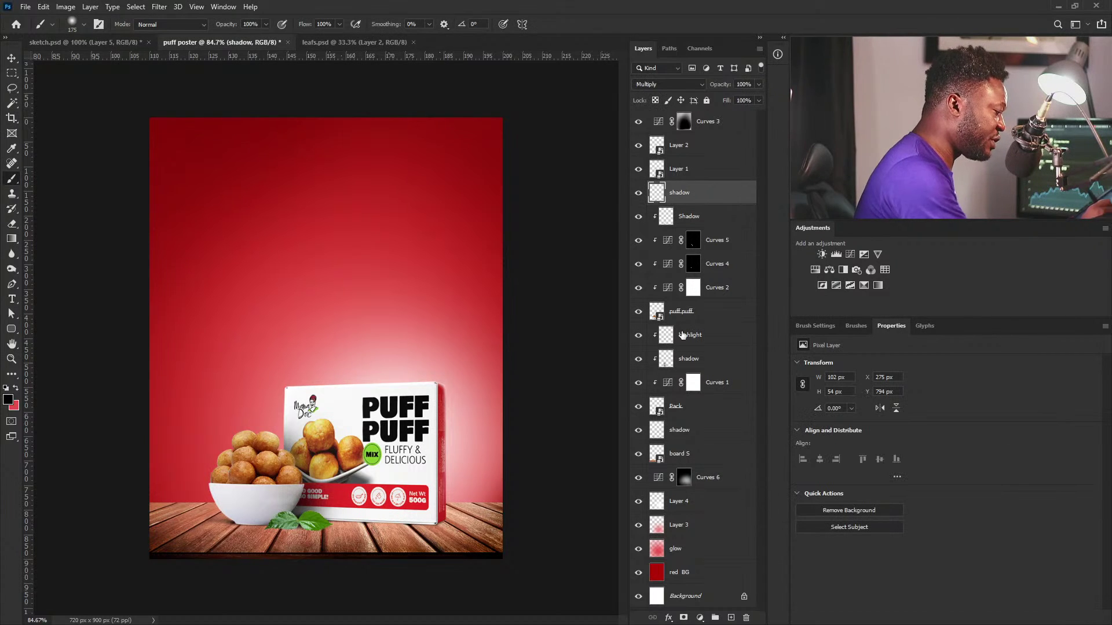
pyautogui.press('v')
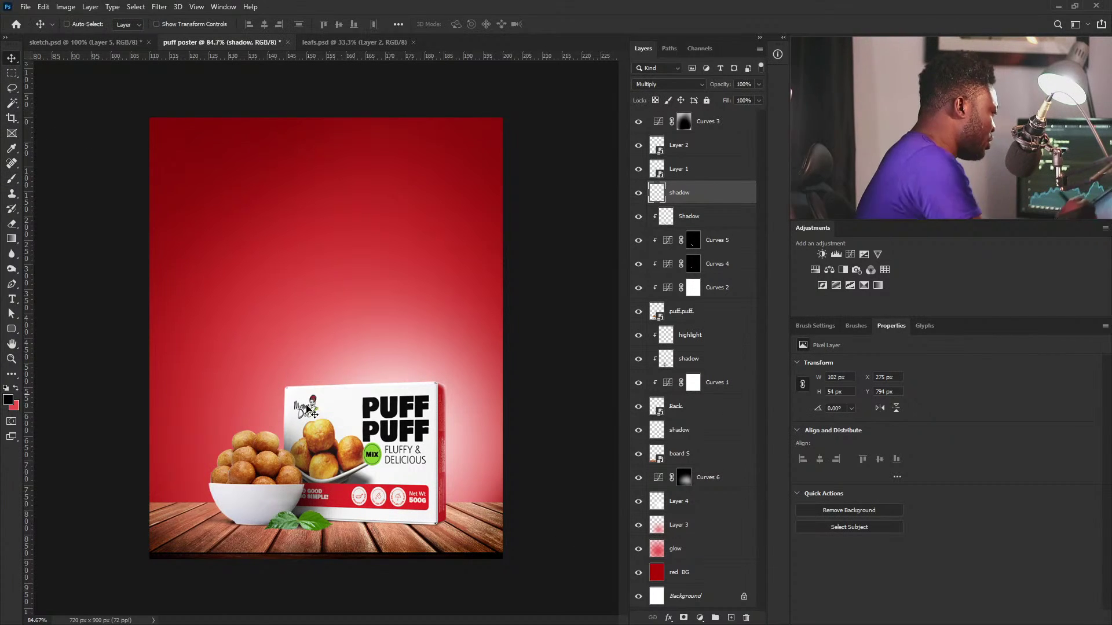
pyautogui.rightClick(311, 522)
pyautogui.click(346, 427)
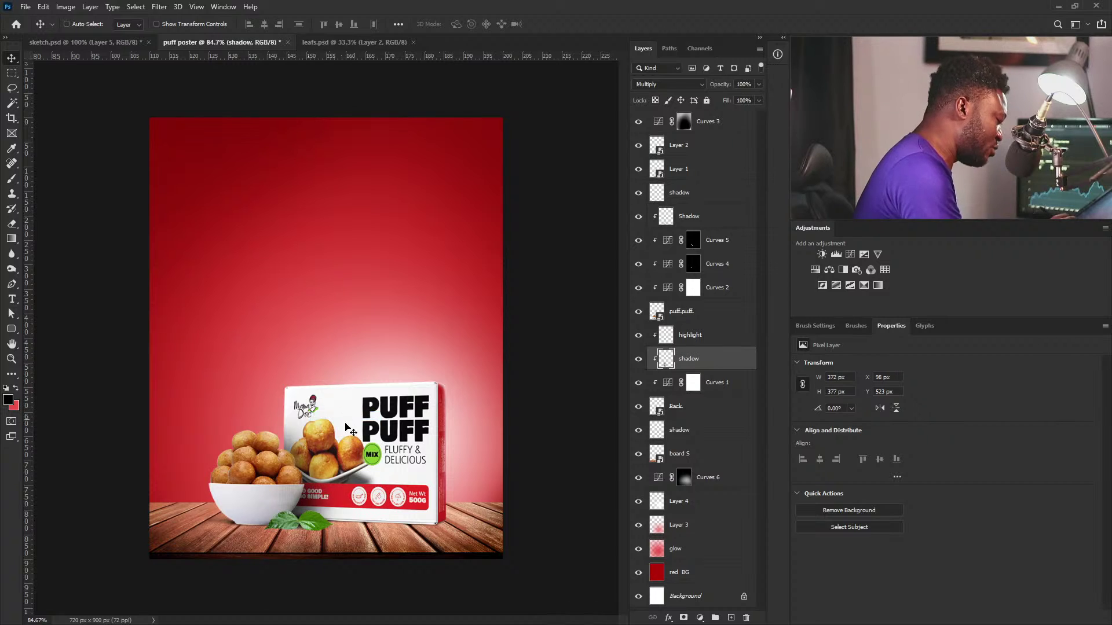
pyautogui.rightClick(305, 524)
pyautogui.click(353, 534)
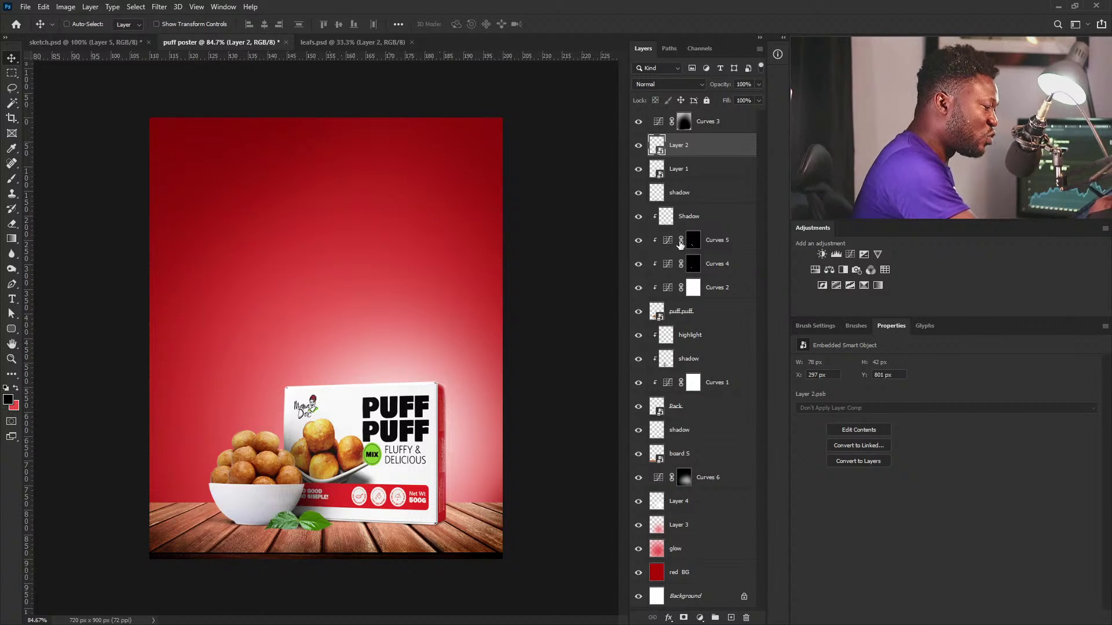
pyautogui.click(850, 254)
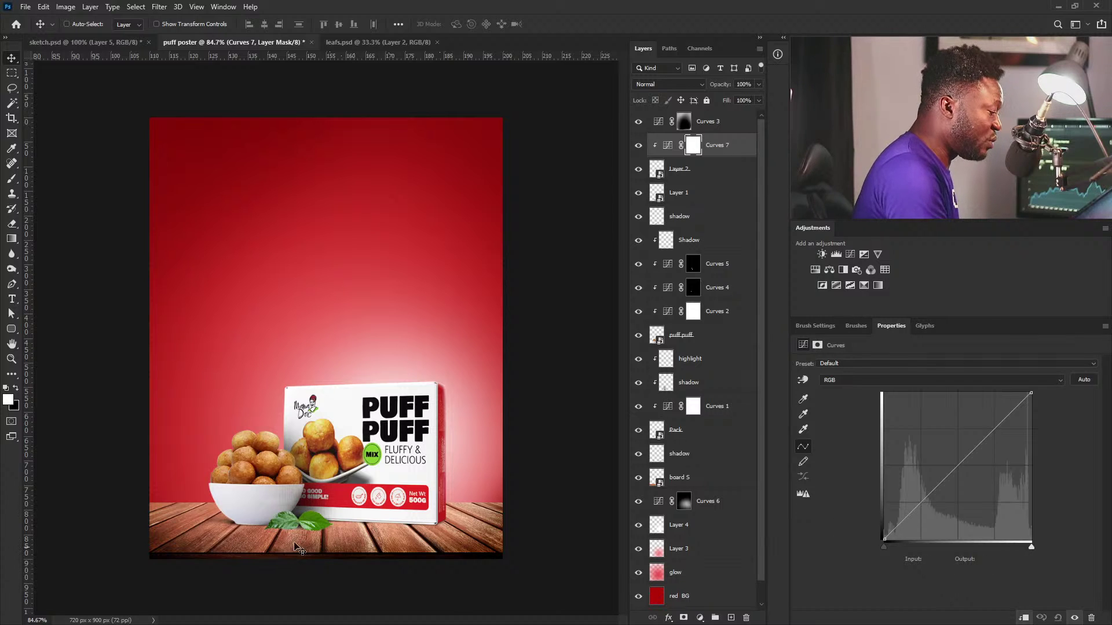
# Step: Group the two leaf layers, Layer 2 and Layer 1
pyautogui.click(709, 169)
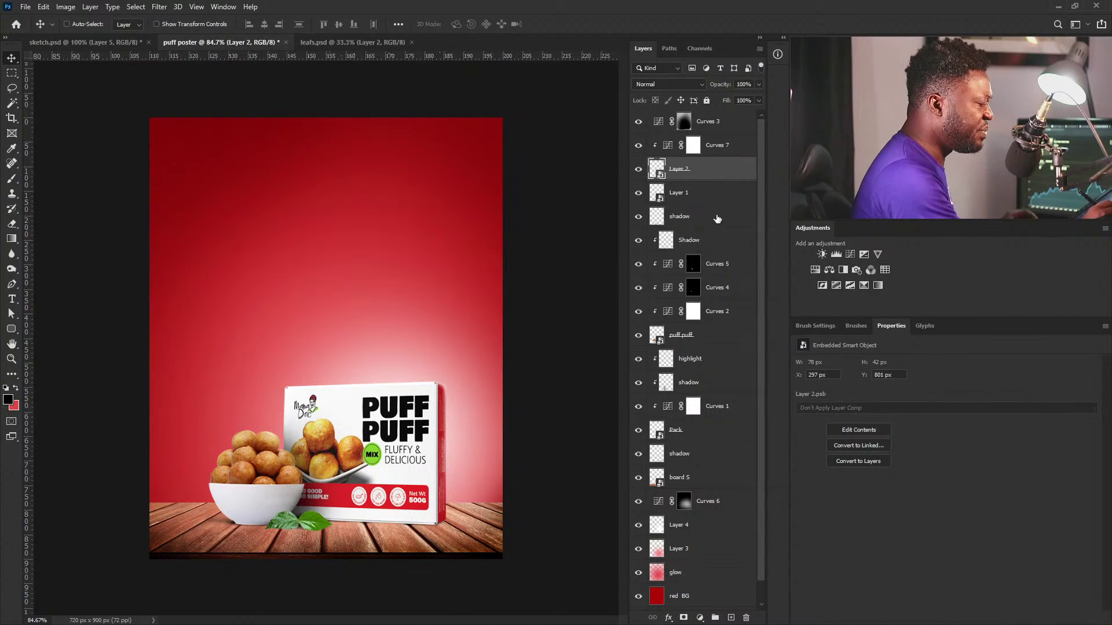
pyautogui.keyDown('shift'); pyautogui.click(712, 193); pyautogui.keyUp('shift')
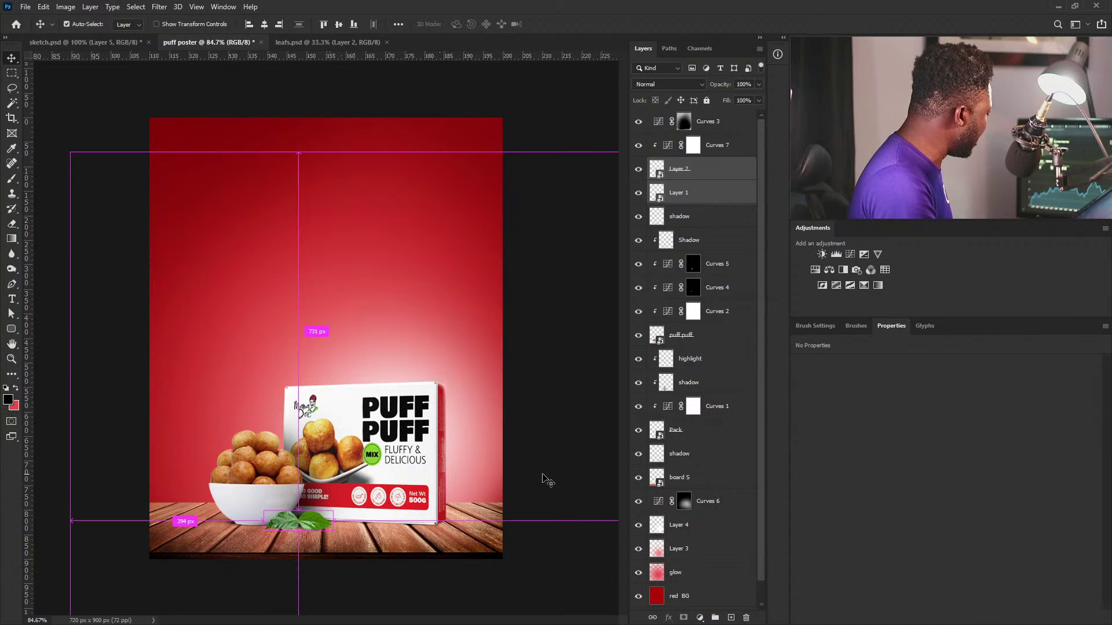
pyautogui.hotkey('ctrl', 'g')
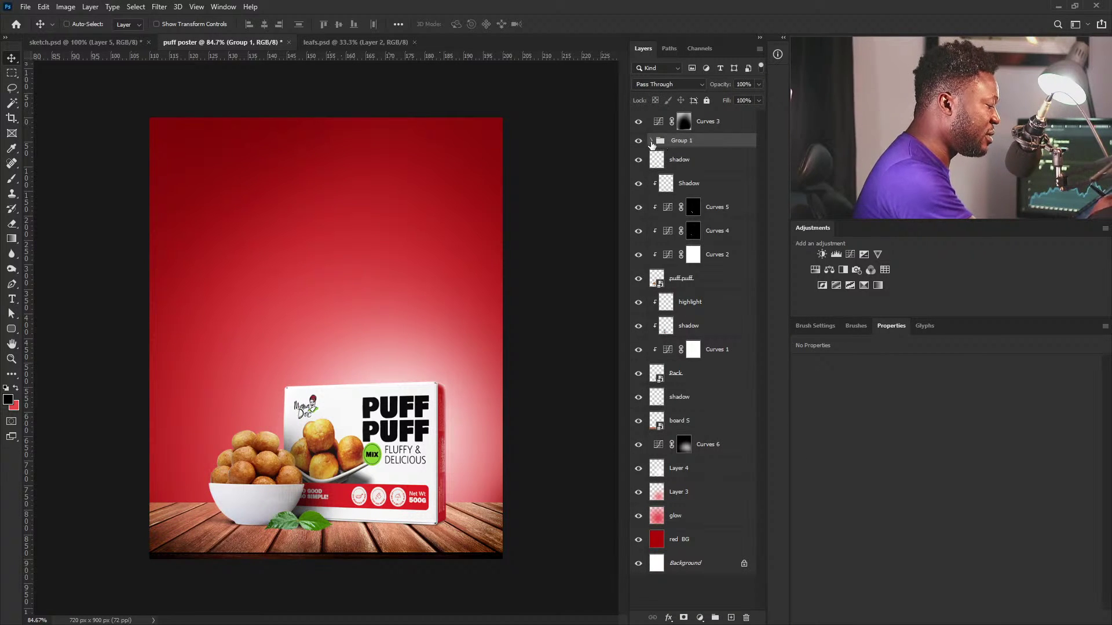
# Step: Move the Curves 7 adjustment out of the leaf group to directly above it and clip it to the group
pyautogui.click(651, 141)
pyautogui.moveTo(724, 160); pyautogui.dragTo(721, 138)
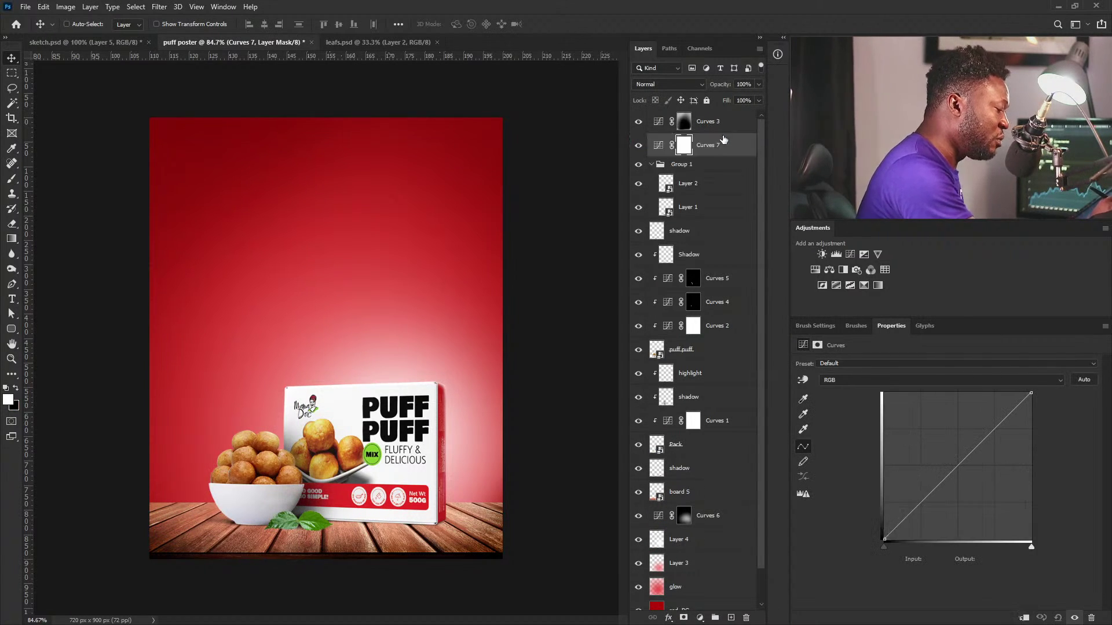
pyautogui.click(651, 164)
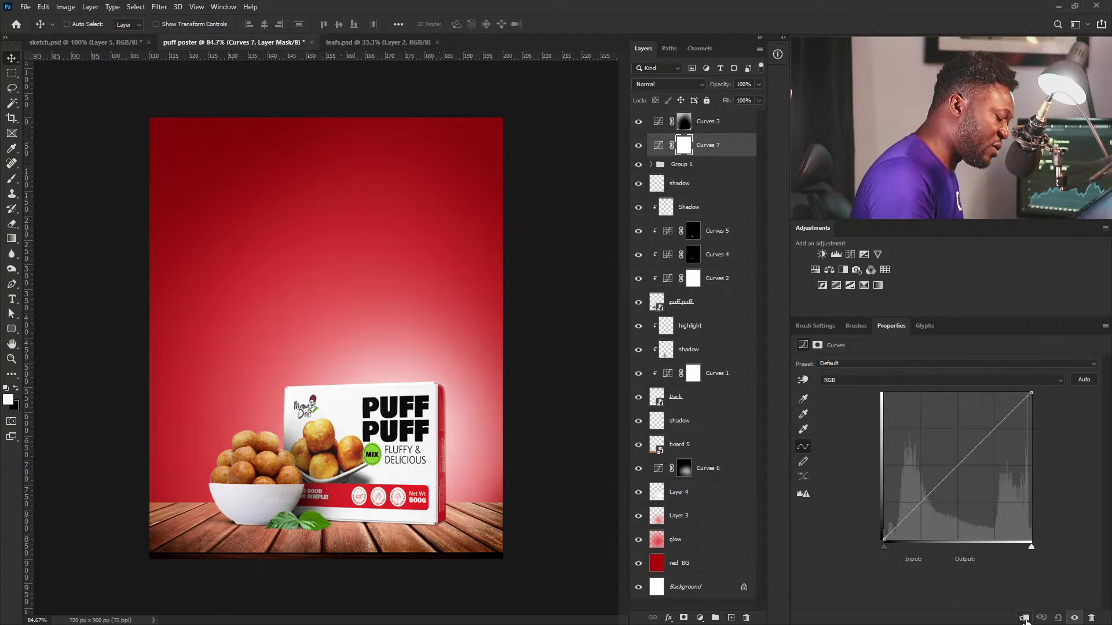
pyautogui.click(1025, 619)
# Step: Rename the group of leaf layers as leaf and select the mask of the Curves 7 adjustment above it
pyautogui.doubleClick(682, 165)
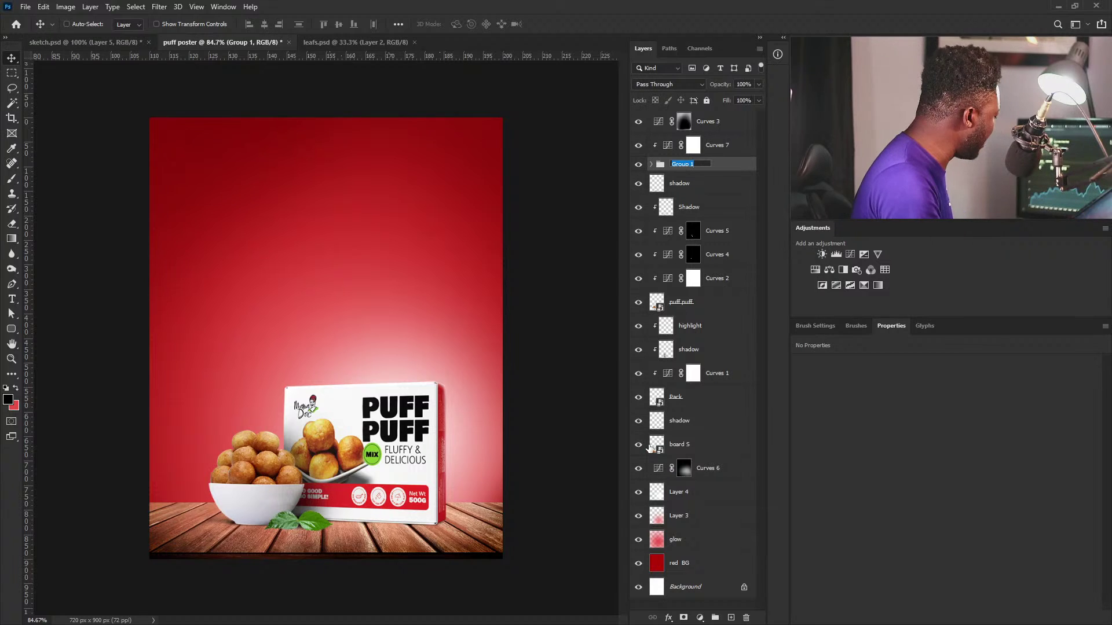
pyautogui.write('leaf')
pyautogui.press('Return')
pyautogui.click(693, 144)
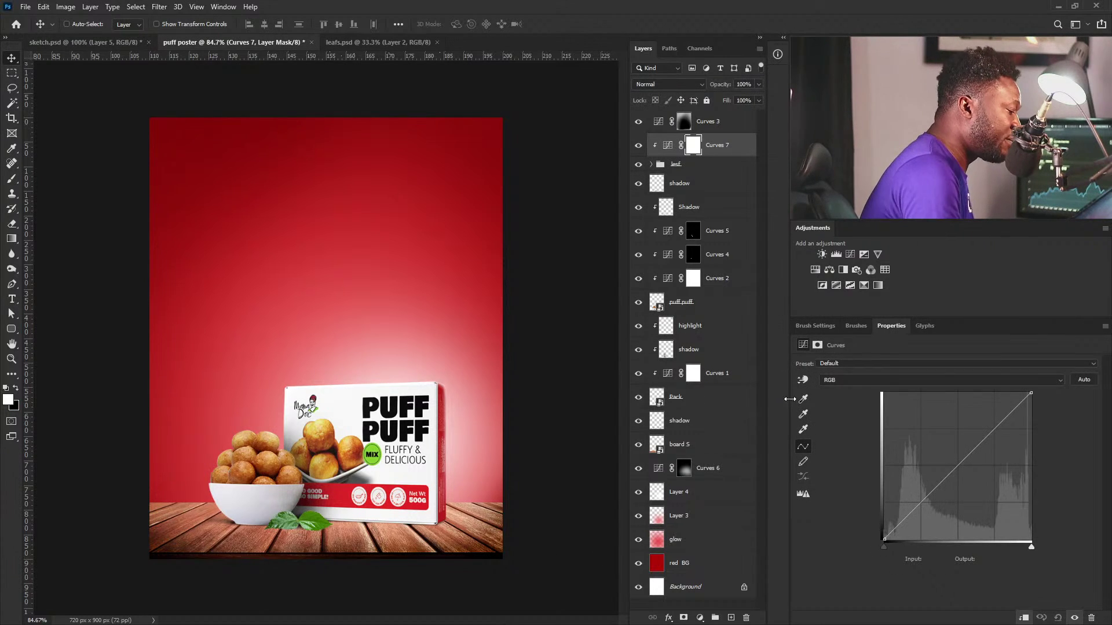
# Step: Darken the leaf group with the Curves 7 adjustment and set its blend mode to Luminosity
pyautogui.moveTo(930, 495); pyautogui.dragTo(935, 508)
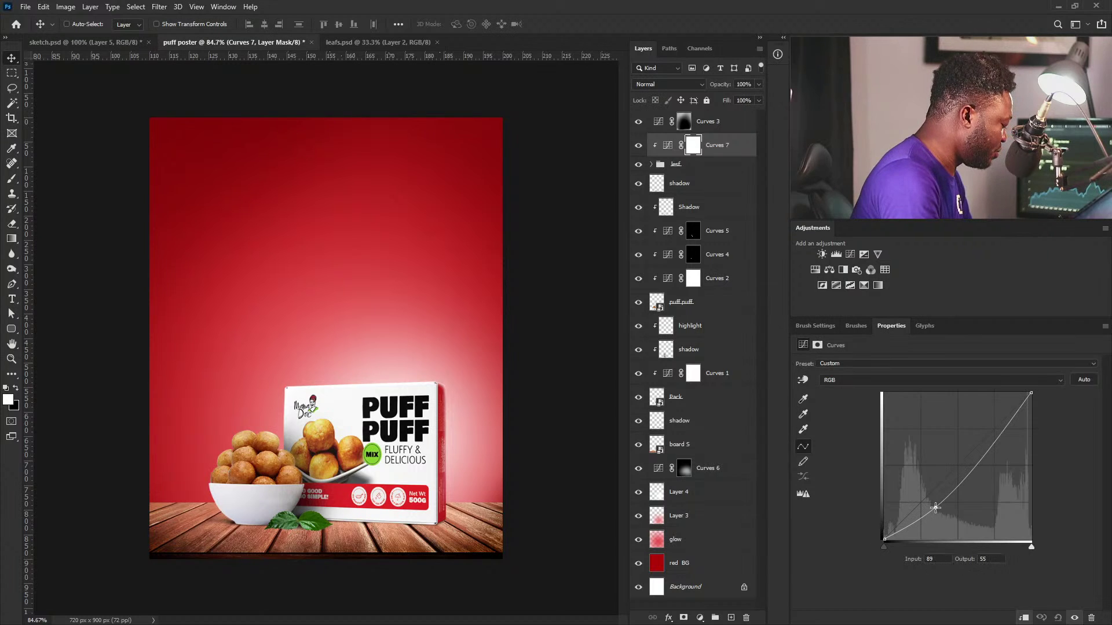
pyautogui.click(669, 84)
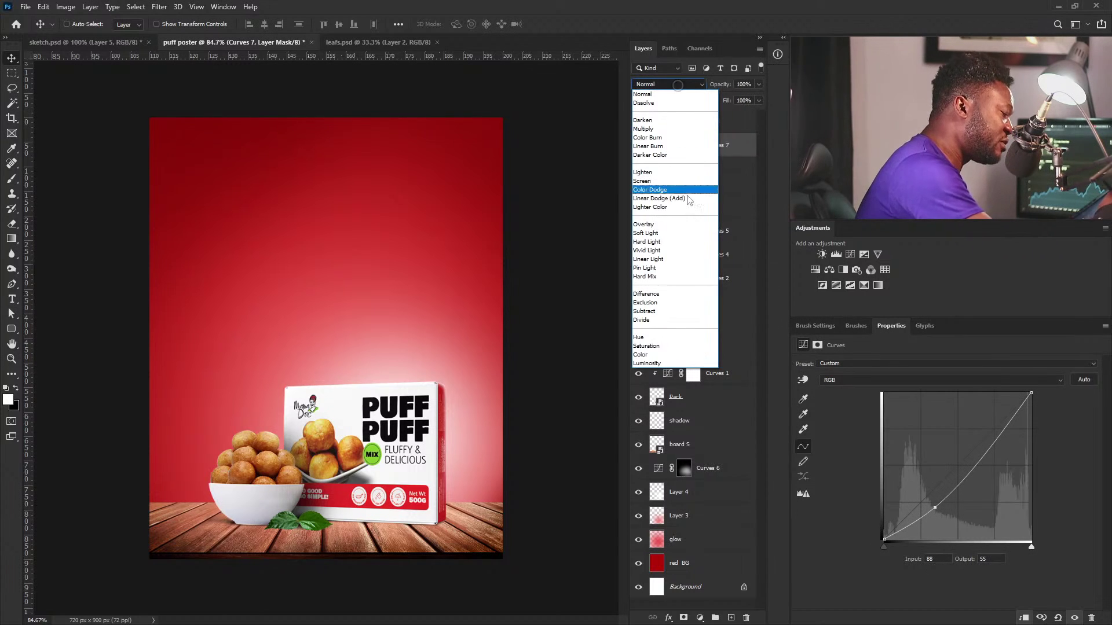
pyautogui.click(660, 369)
# Step: Shape Curves 7 into a gentle contrast curve with a shadow point at input 86, output 60, and compare the leaves without it
pyautogui.moveTo(935, 507); pyautogui.dragTo(938, 508)
pyautogui.click(978, 457)
pyautogui.moveTo(978, 457); pyautogui.dragTo(977, 453)
pyautogui.moveTo(932, 508); pyautogui.dragTo(933, 505)
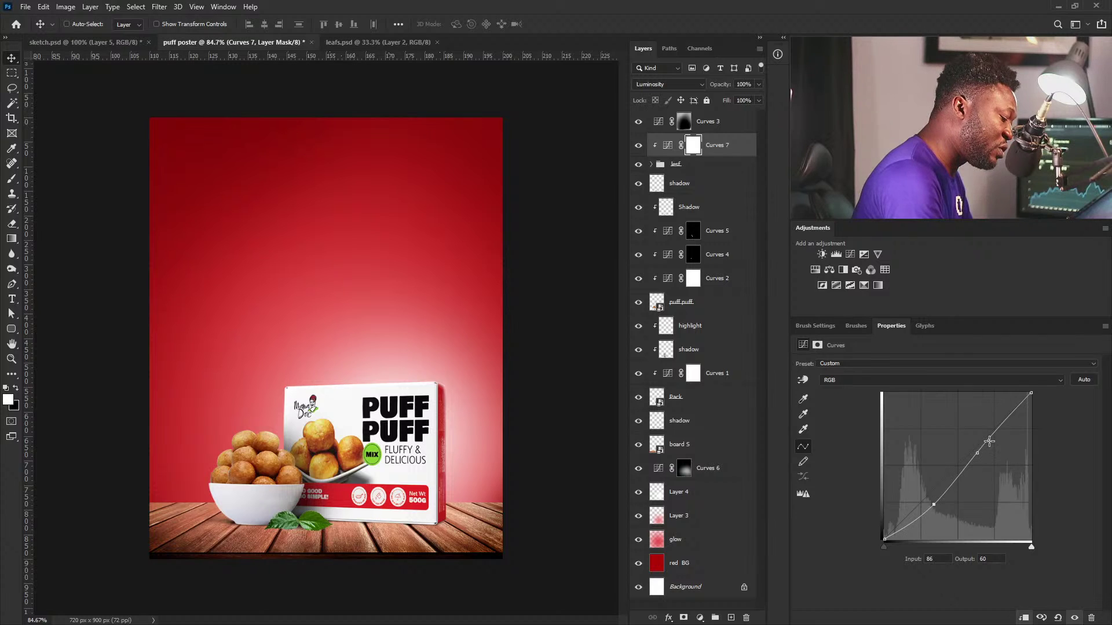
pyautogui.moveTo(979, 451); pyautogui.dragTo(980, 447)
pyautogui.moveTo(933, 504); pyautogui.dragTo(934, 505)
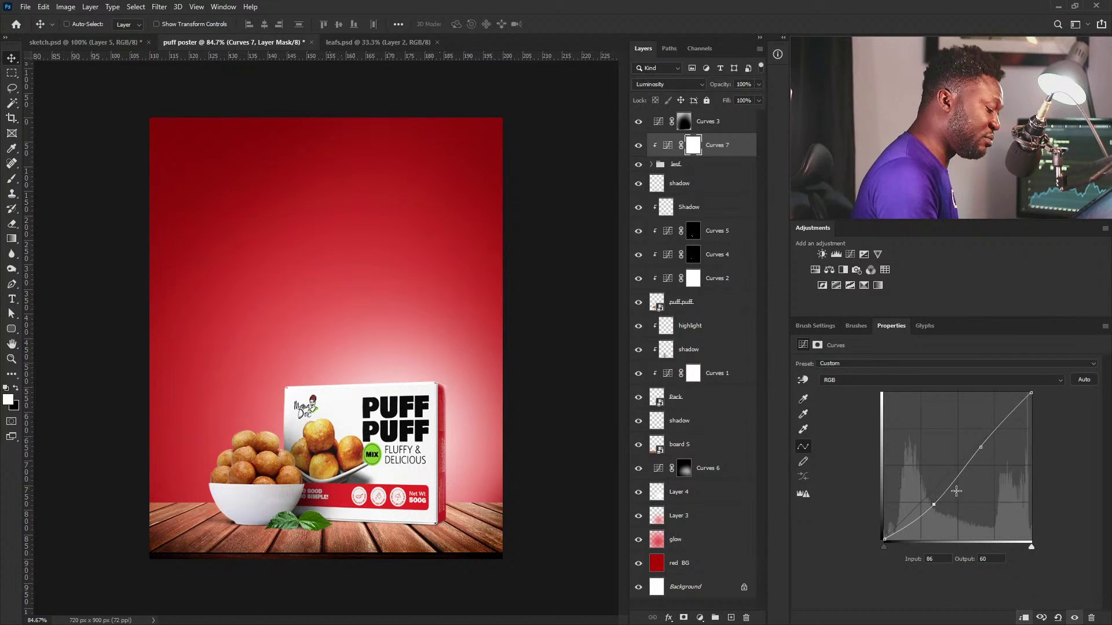
pyautogui.click(638, 146)
pyautogui.click(638, 145)
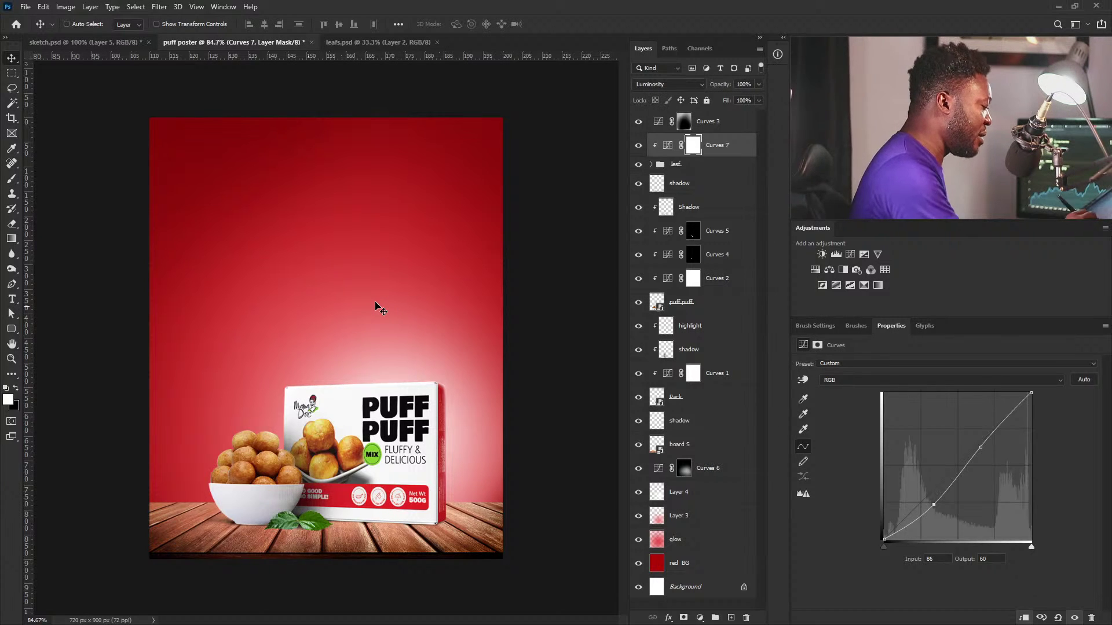
# Step: Place puff.png above the Curves 7 layer and move it partly past the poster's right edge, to about X 532 px, Y 189 px
pyautogui.hotkey('ctrl', 't')
pyautogui.click(457, 350)
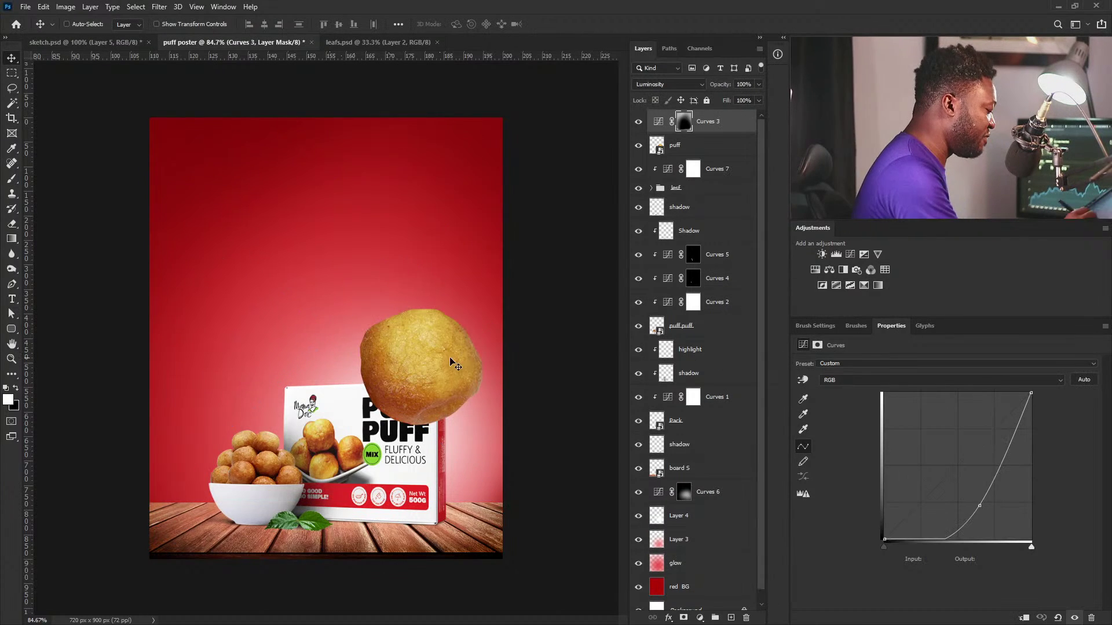
pyautogui.moveTo(441, 372); pyautogui.dragTo(506, 287)
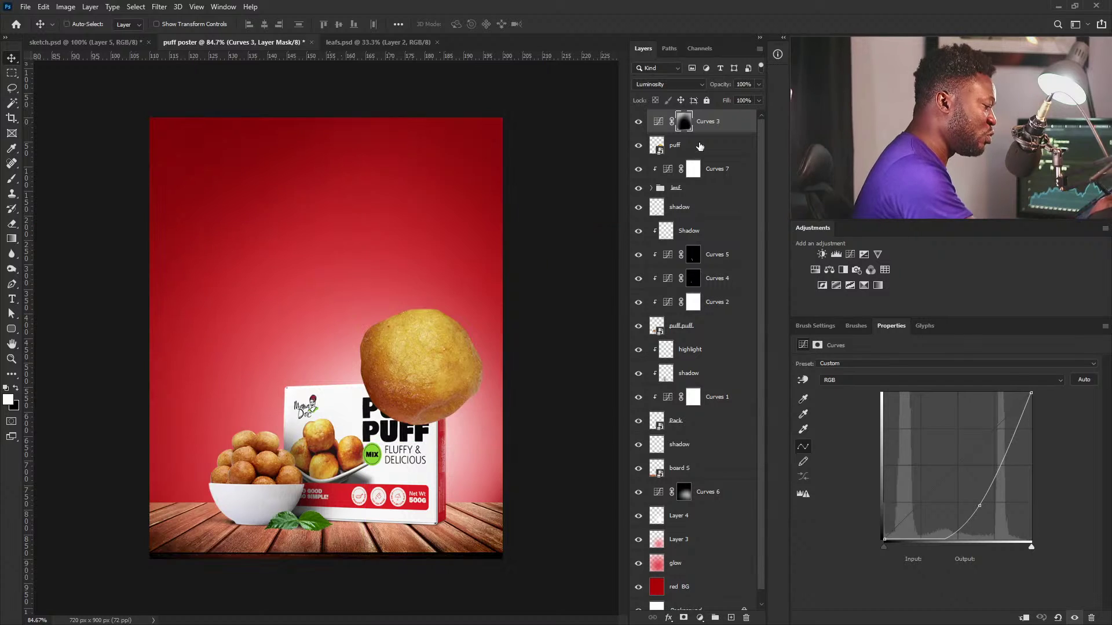
pyautogui.keyDown('ctrl'); pyautogui.click(436, 344); pyautogui.keyUp('ctrl')
pyautogui.moveTo(435, 345); pyautogui.dragTo(478, 290)
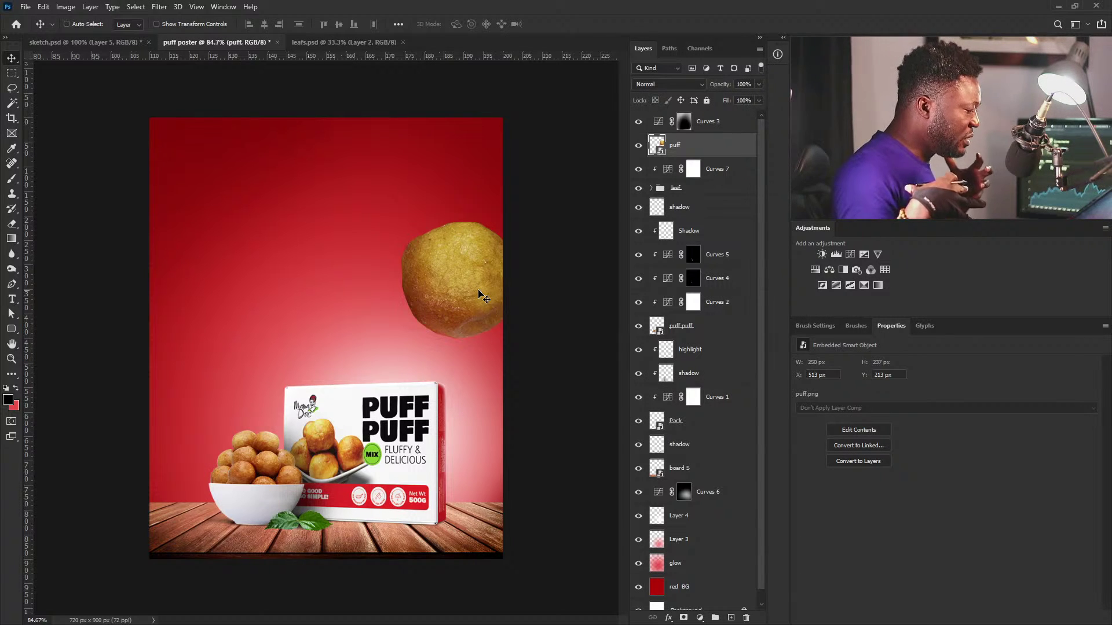
pyautogui.moveTo(478, 291); pyautogui.dragTo(470, 269)
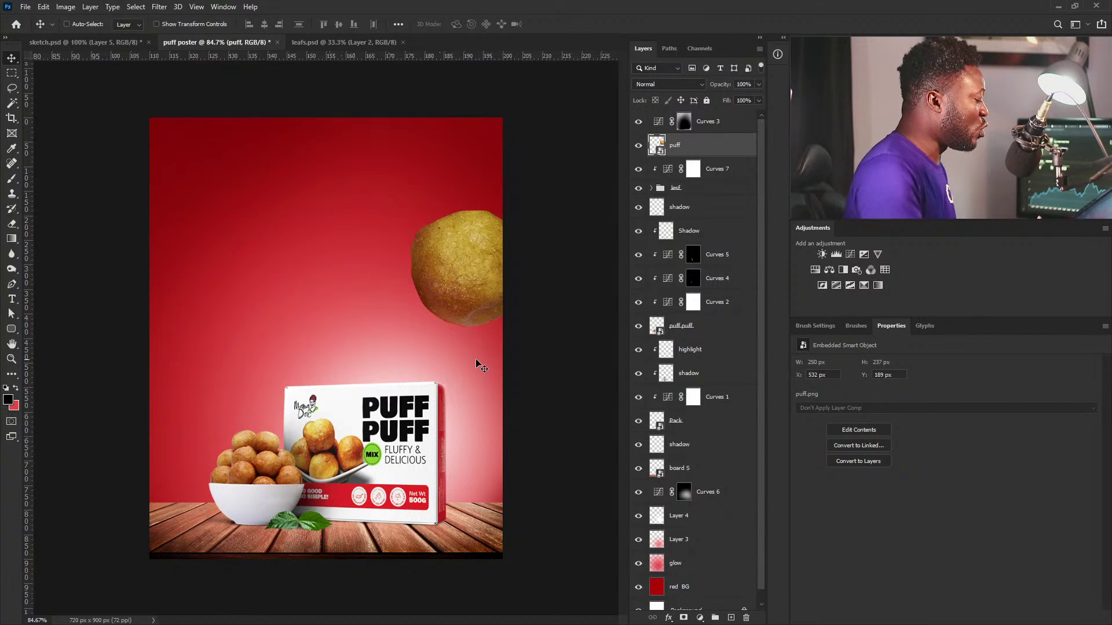
pyautogui.moveTo(478, 267); pyautogui.dragTo(477, 267)
pyautogui.click(482, 278)
# Step: Duplicate the puff layer, shrink and rotate the copy to about 111 × 105 px, and position it above the bowl near the poster's left edge
pyautogui.moveTo(724, 148); pyautogui.dragTo(731, 617)
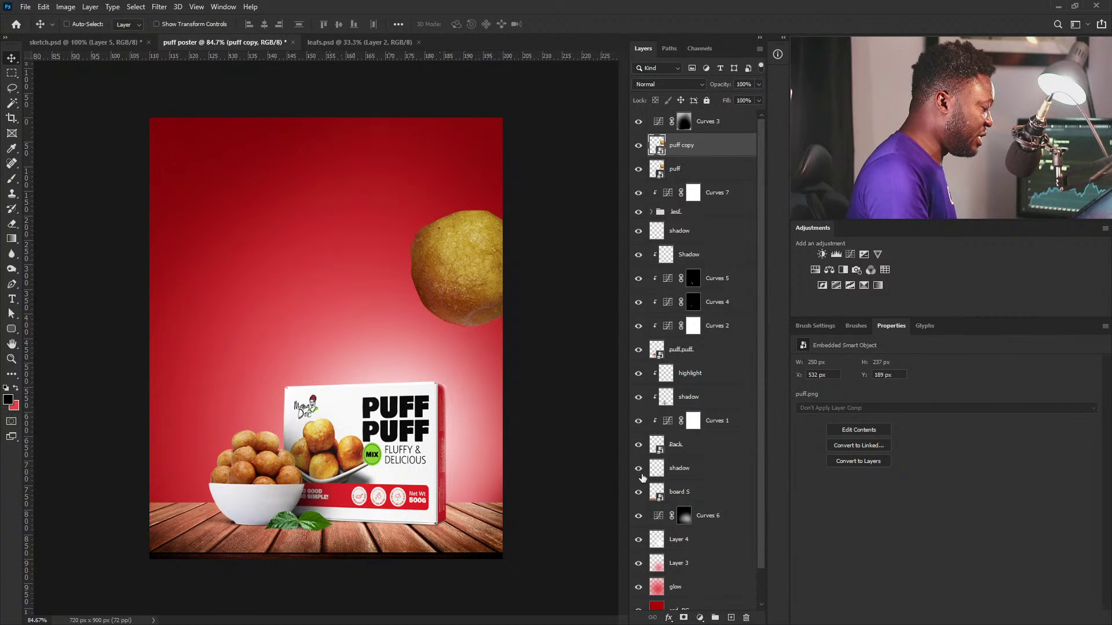
pyautogui.hotkey('ctrl', 't')
pyautogui.moveTo(576, 112); pyautogui.dragTo(458, 163)
pyautogui.moveTo(421, 246); pyautogui.dragTo(267, 328)
pyautogui.moveTo(304, 246)
pyautogui.mouseDown()
pyautogui.moveTo(318, 231)
pyautogui.moveTo(301, 249)
pyautogui.mouseUp()
pyautogui.moveTo(275, 327); pyautogui.dragTo(233, 360)
pyautogui.press('Return')
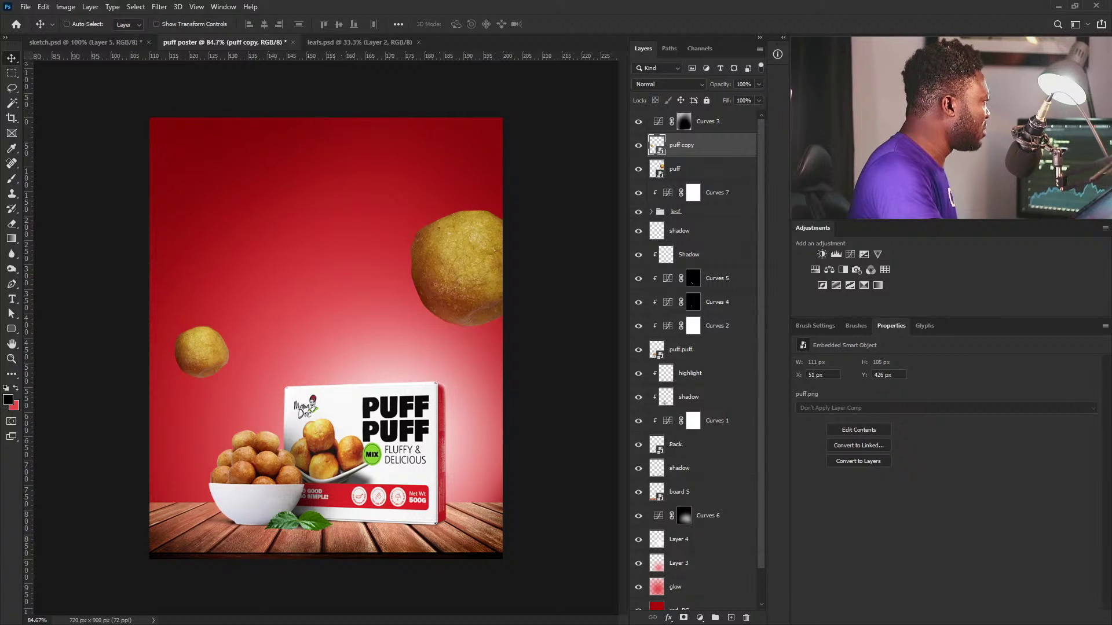
# Step: Place puff2.png, scale and rotate it to about 211 × 213 px, and position it partly outside the poster's upper-left corner
pyautogui.moveTo(326, 284); pyautogui.dragTo(326, 282)
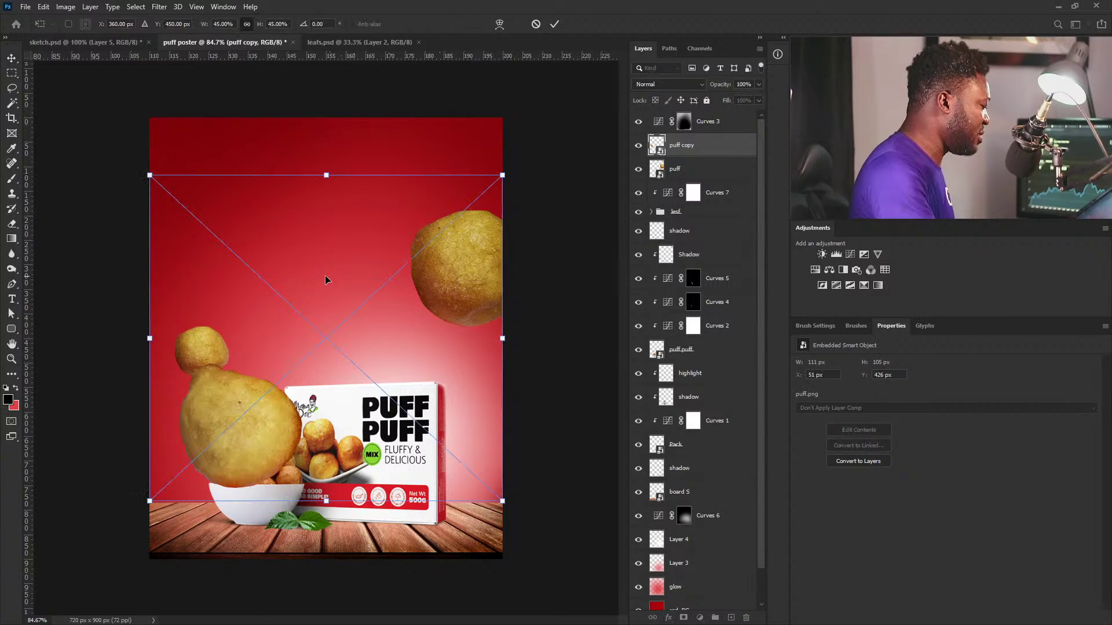
pyautogui.moveTo(502, 172); pyautogui.dragTo(385, 283)
pyautogui.moveTo(236, 390); pyautogui.dragTo(181, 70)
pyautogui.moveTo(328, 170); pyautogui.dragTo(398, 250)
pyautogui.moveTo(212, 193)
pyautogui.mouseDown()
pyautogui.moveTo(204, 165)
pyautogui.moveTo(219, 178)
pyautogui.mouseUp()
pyautogui.moveTo(409, 225); pyautogui.dragTo(393, 216)
pyautogui.press('Return')
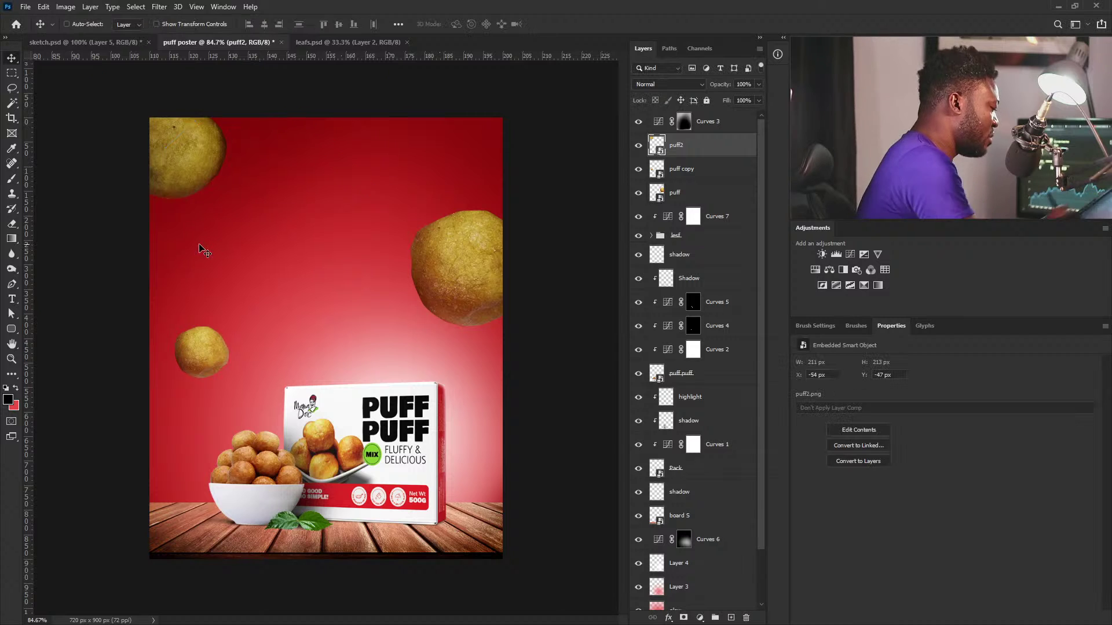
# Step: Duplicate the puff2 layer, shrink and rotate the copy to about 162 × 163 px, and position it near the top edge at about X 370 px, Y 3 px
pyautogui.hotkey('ctrl', 'j')
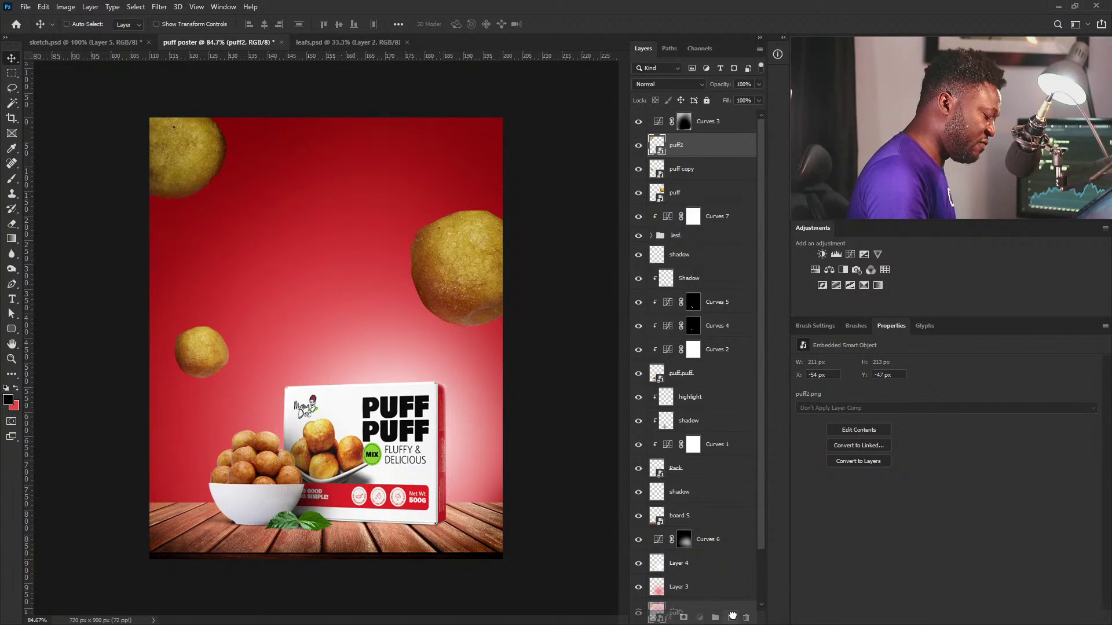
pyautogui.moveTo(197, 152); pyautogui.dragTo(369, 291)
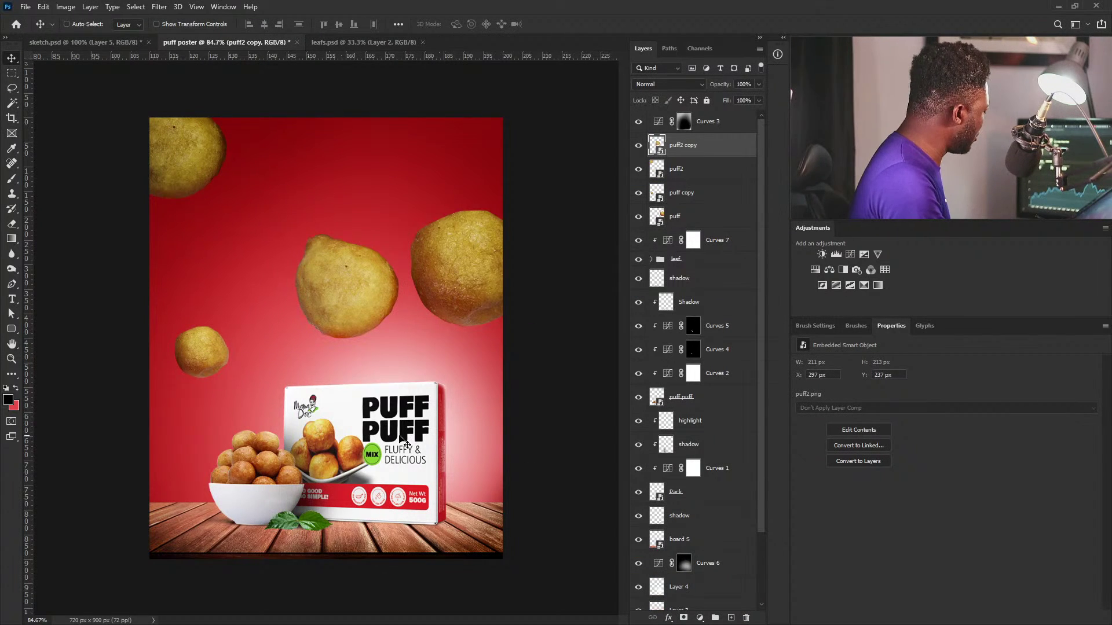
pyautogui.hotkey('ctrl', 't')
pyautogui.moveTo(567, 75); pyautogui.dragTo(521, 109)
pyautogui.moveTo(422, 271); pyautogui.dragTo(422, 191)
pyautogui.moveTo(523, 234); pyautogui.dragTo(530, 239)
pyautogui.press('Return')
pyautogui.moveTo(371, 200); pyautogui.dragTo(404, 176)
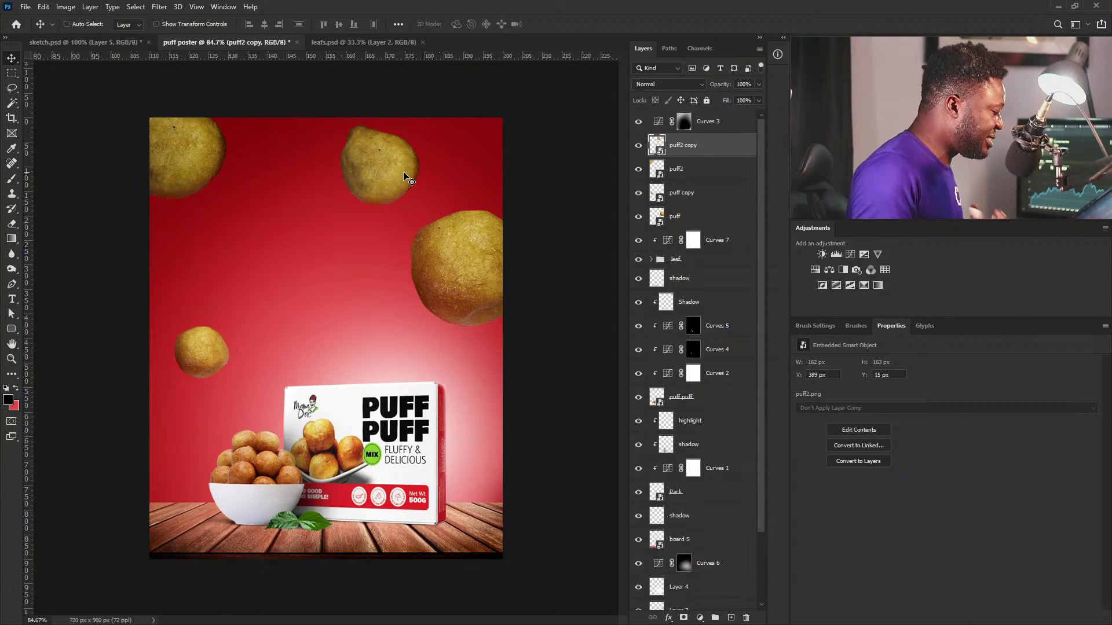
pyautogui.moveTo(407, 176); pyautogui.dragTo(407, 182)
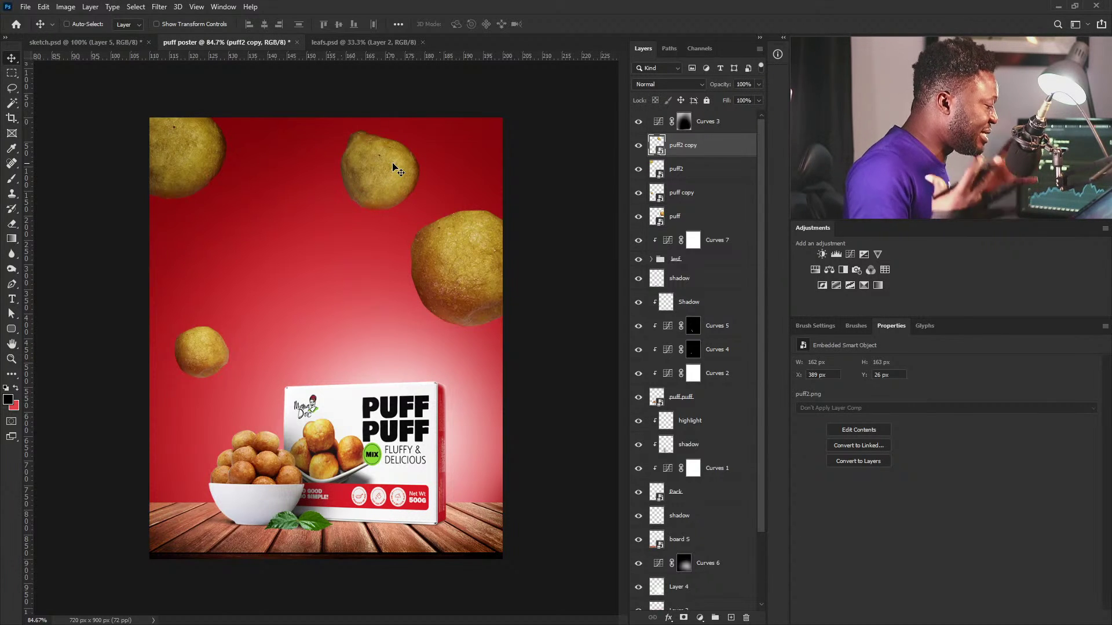
pyautogui.moveTo(419, 183); pyautogui.dragTo(410, 172)
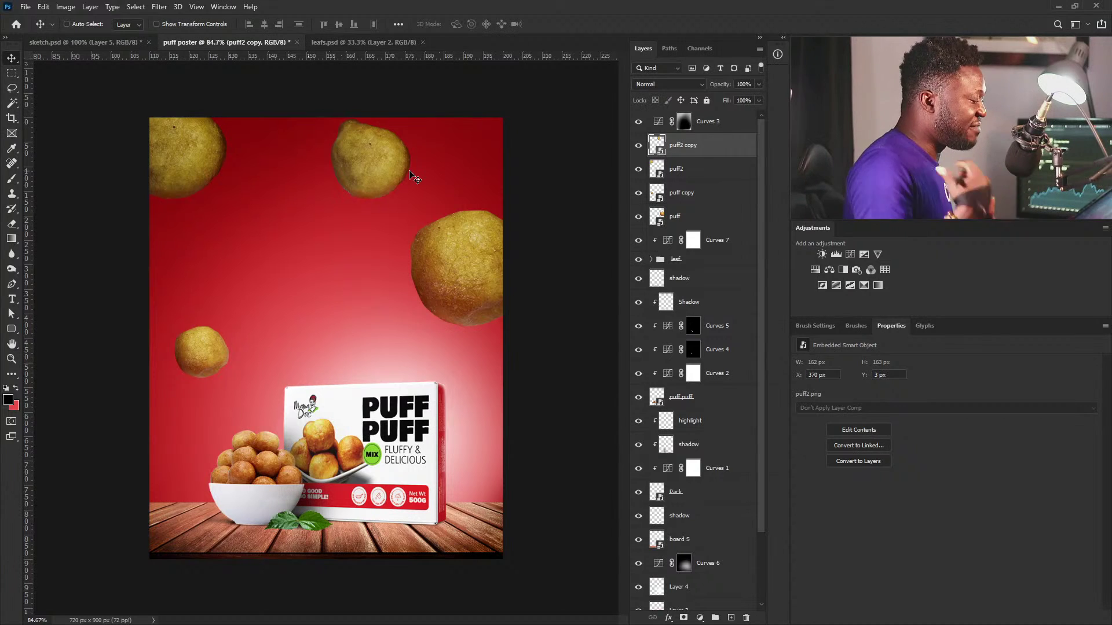
# Step: Duplicate the puff2 copy layer, rotate the duplicate, resize it to about 155 × 174 px, and position it beside the box on the poster's right edge
pyautogui.moveTo(704, 148); pyautogui.dragTo(730, 617)
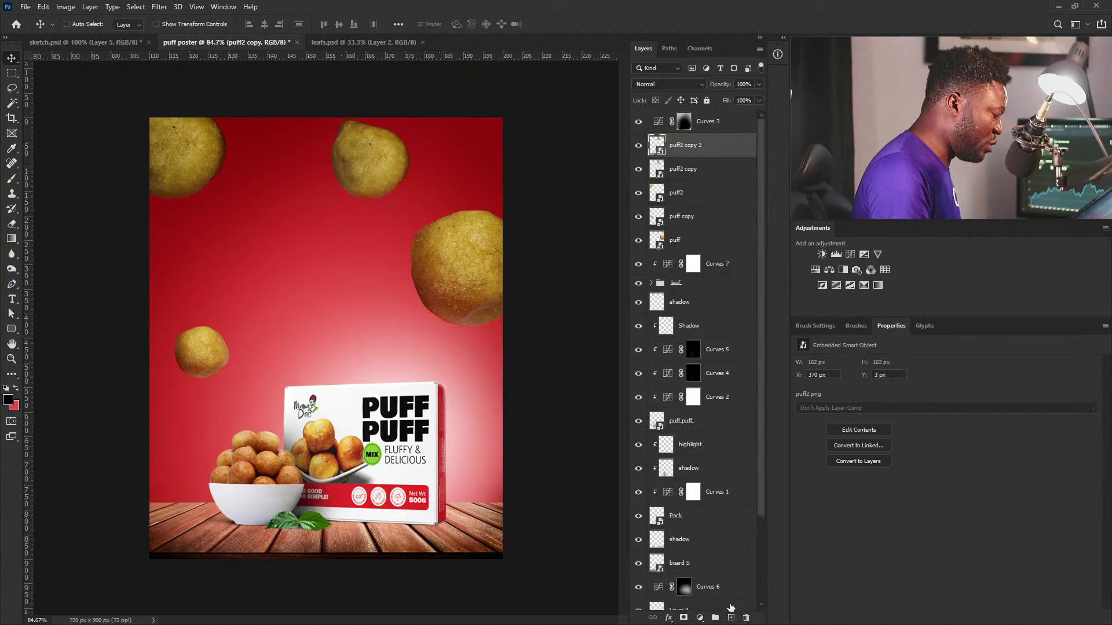
pyautogui.moveTo(408, 174); pyautogui.dragTo(501, 466)
pyautogui.hotkey('ctrl', 't')
pyautogui.moveTo(561, 250); pyautogui.dragTo(611, 360)
pyautogui.moveTo(501, 367); pyautogui.dragTo(504, 449)
pyautogui.moveTo(559, 339); pyautogui.dragTo(497, 349)
pyautogui.moveTo(501, 474); pyautogui.dragTo(502, 435)
pyautogui.press('Return')
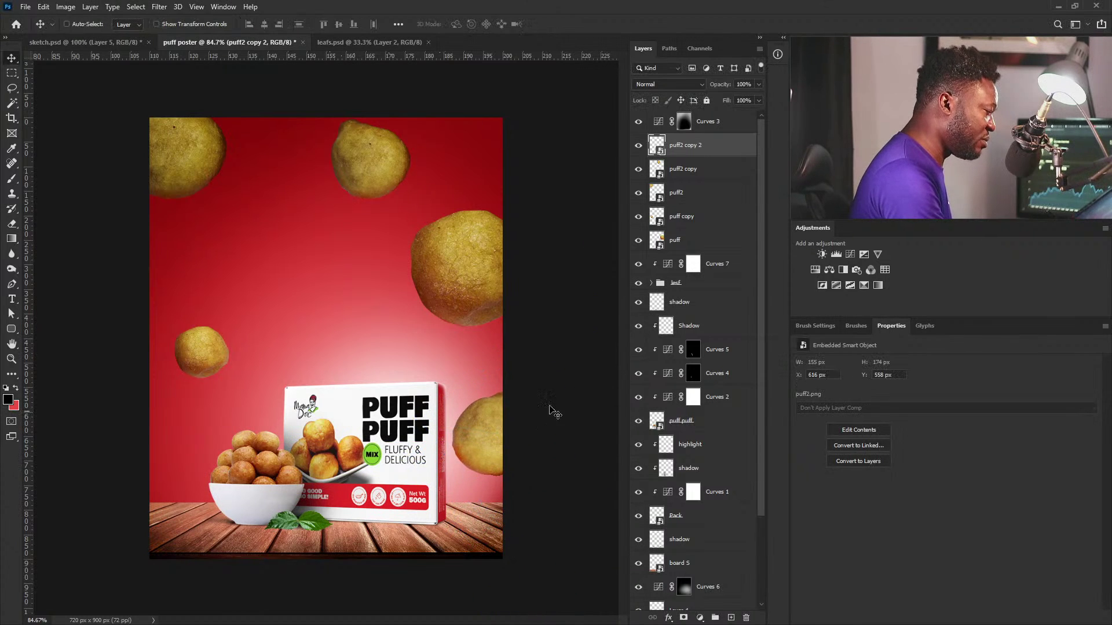
# Step: Move all five puff layers above the Curves 3 adjustment in the layer stack
pyautogui.keyDown('shift'); pyautogui.click(686, 241); pyautogui.keyUp('shift')
pyautogui.moveTo(720, 154); pyautogui.dragTo(720, 113)
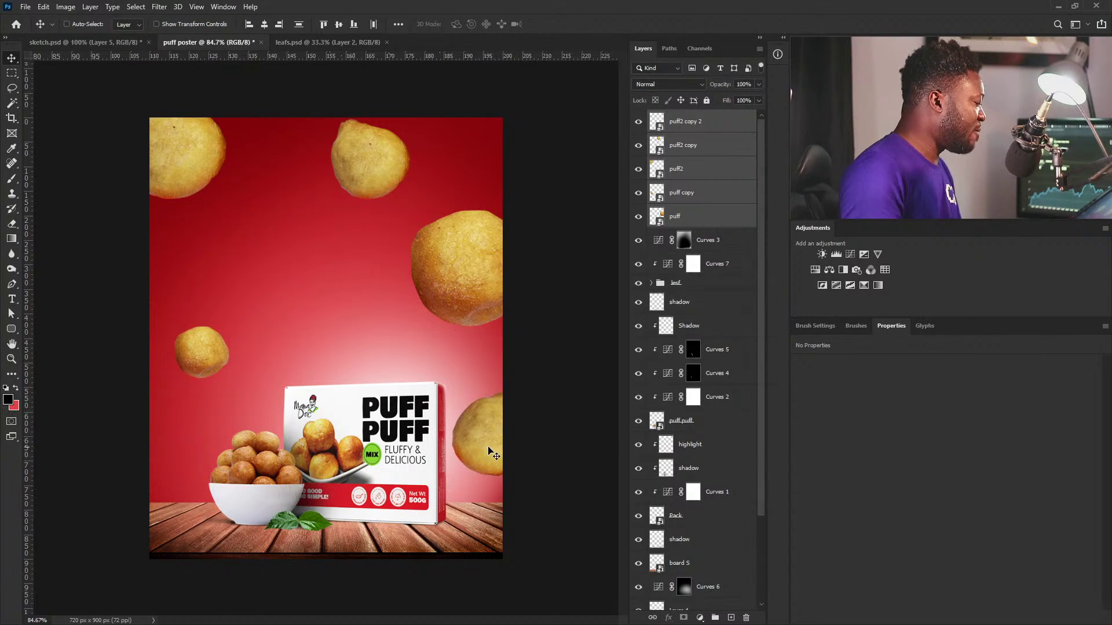
# Step: Apply a strong Field Blur to the large puff on the poster's right edge
pyautogui.rightClick(477, 259)
pyautogui.click(494, 263)
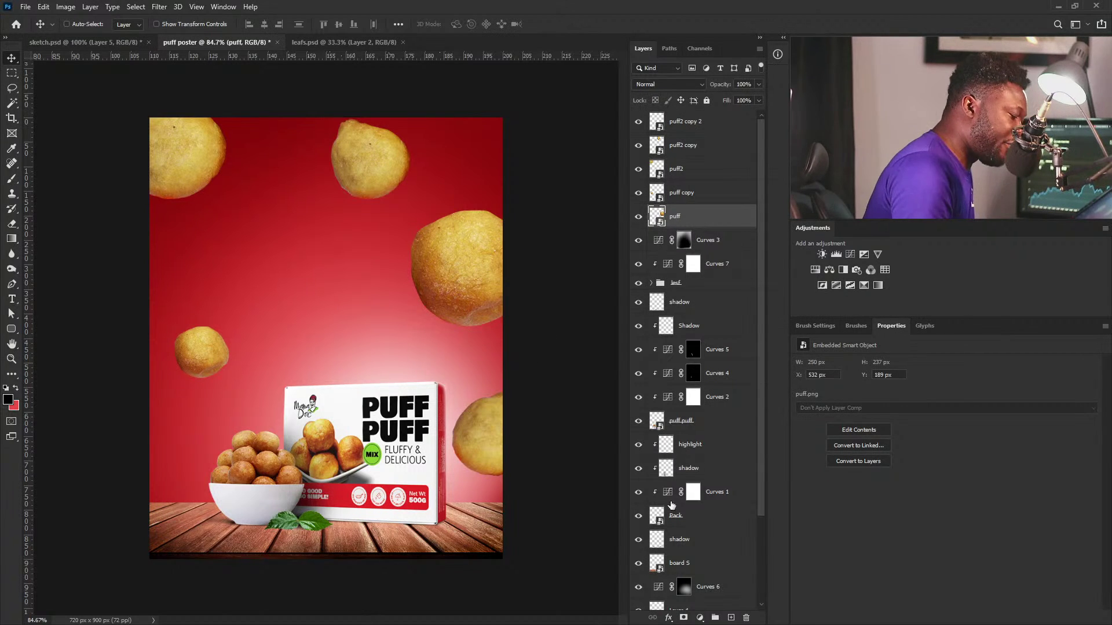
pyautogui.click(158, 7)
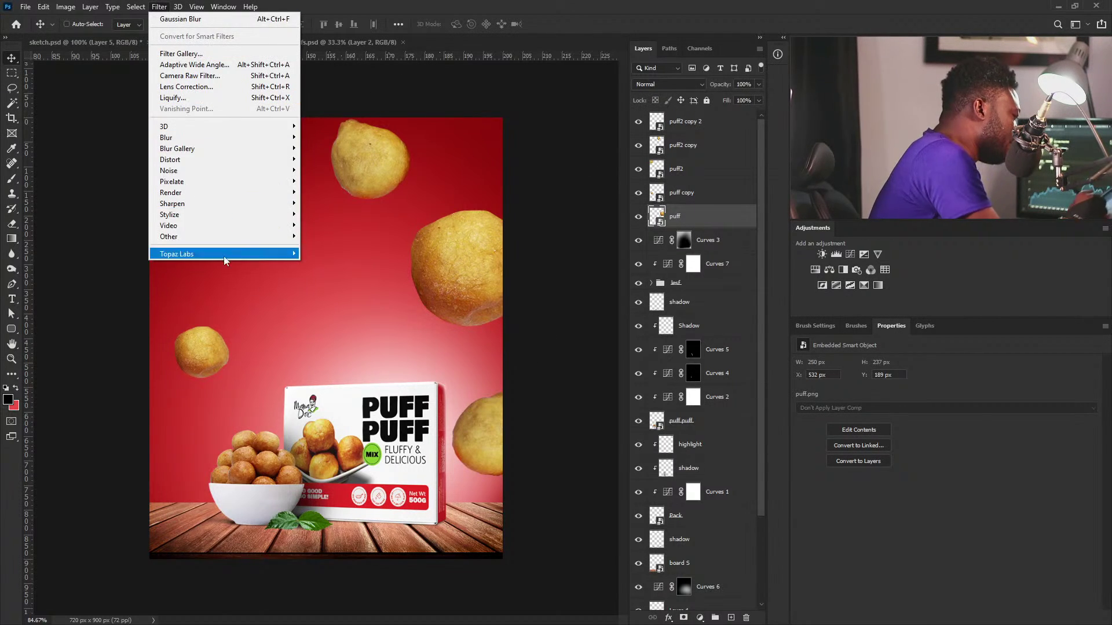
pyautogui.moveTo(278, 148)
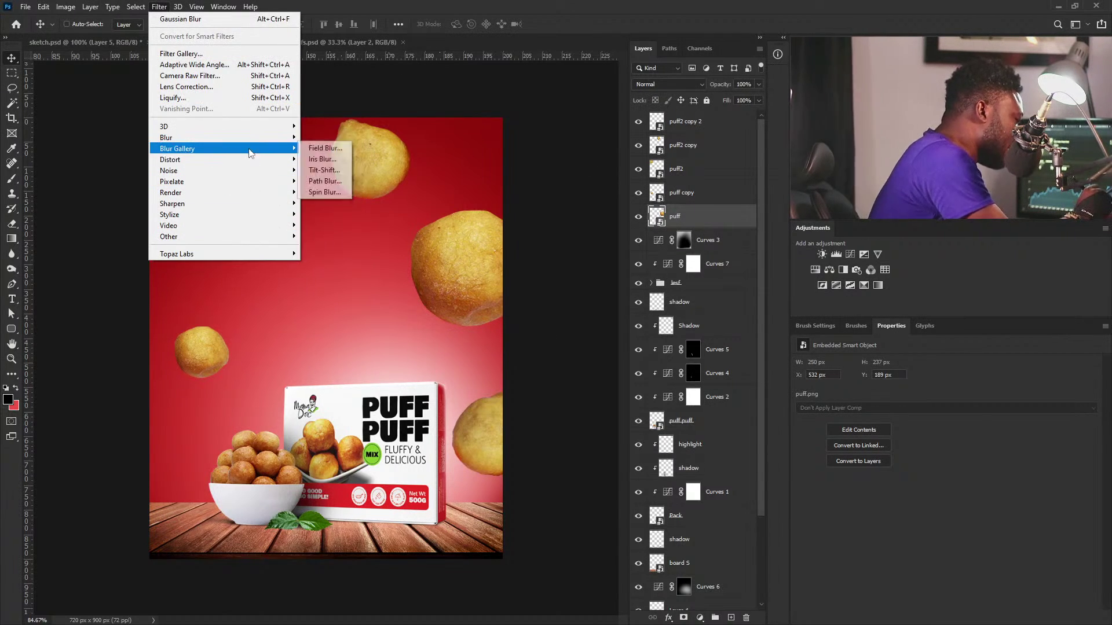
pyautogui.click(325, 149)
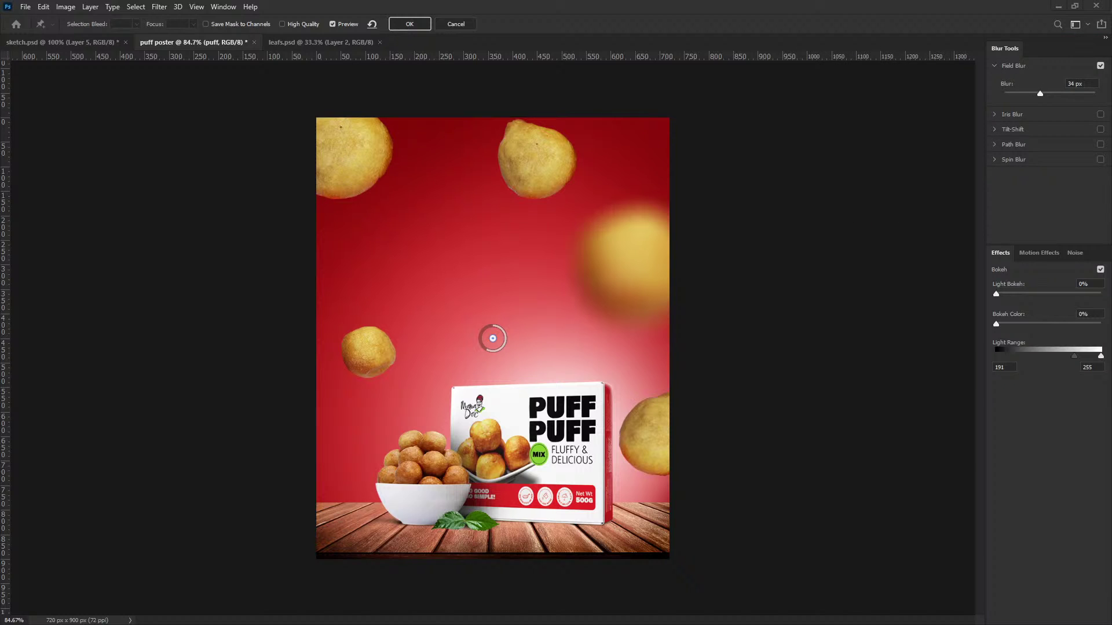
pyautogui.moveTo(1041, 94); pyautogui.dragTo(1036, 94)
pyautogui.click(423, 26)
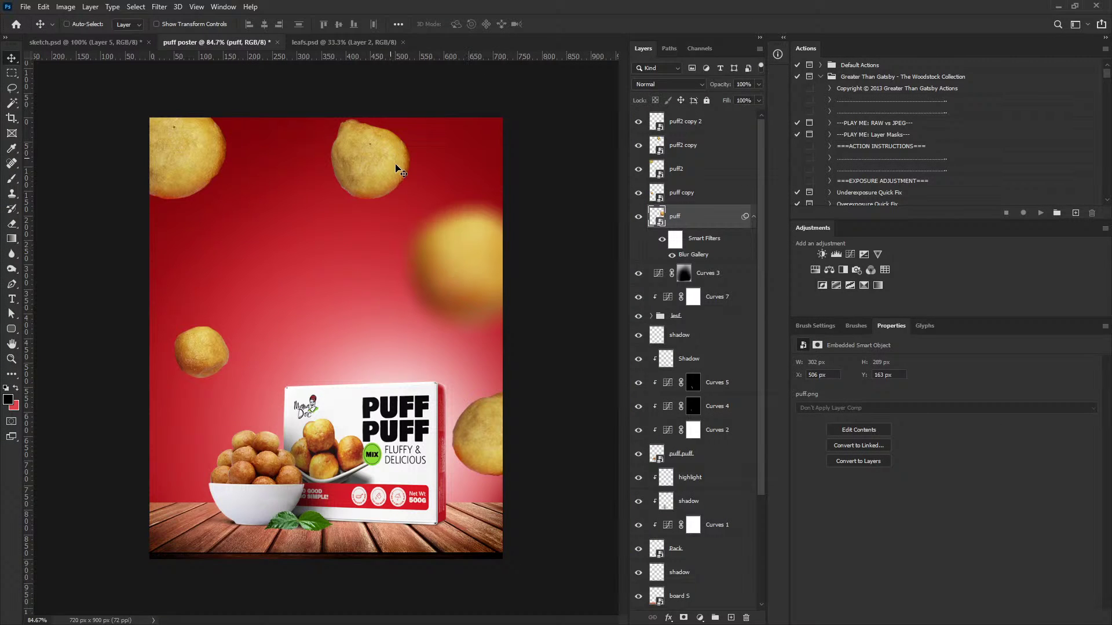
# Step: Select the puff2 copy layer, the puff near the poster's top edge
pyautogui.rightClick(377, 151)
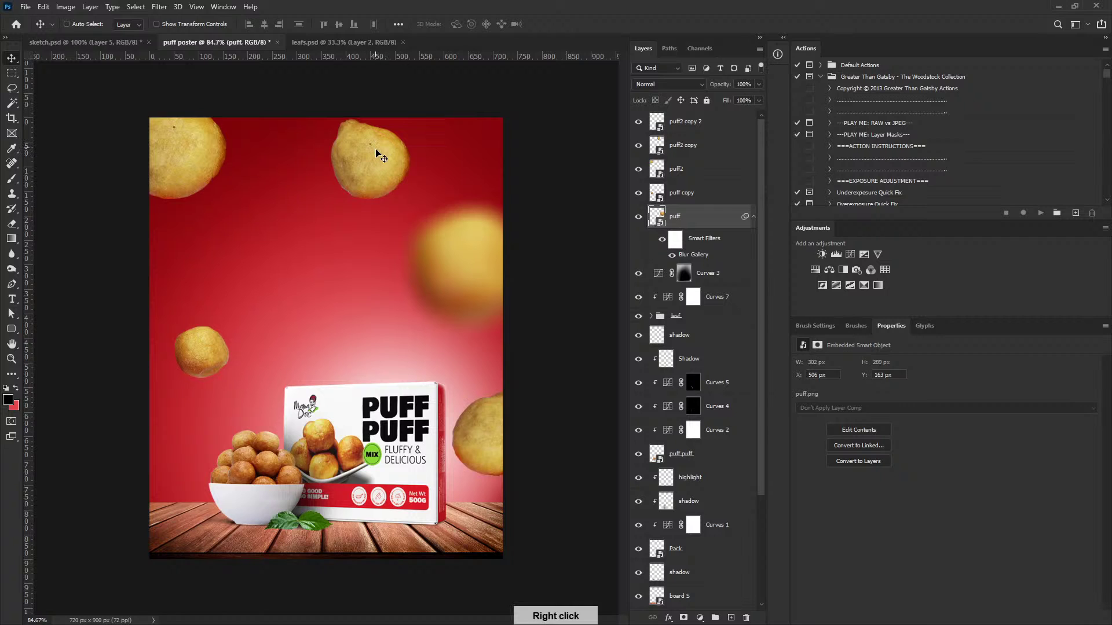
pyautogui.click(411, 156)
pyautogui.click(159, 6)
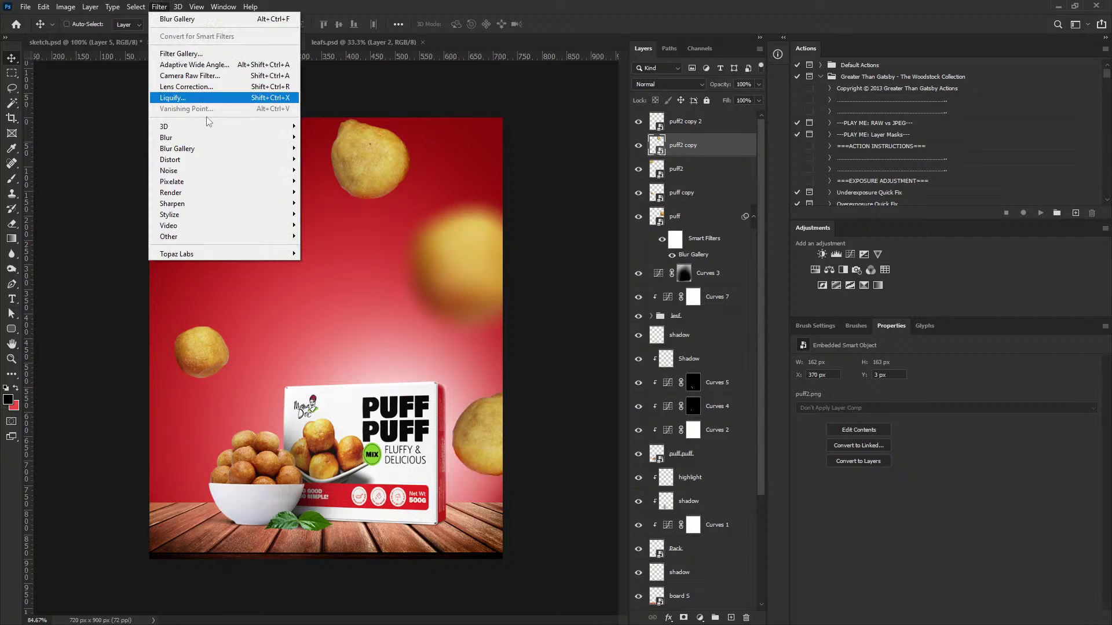
pyautogui.moveTo(276, 148)
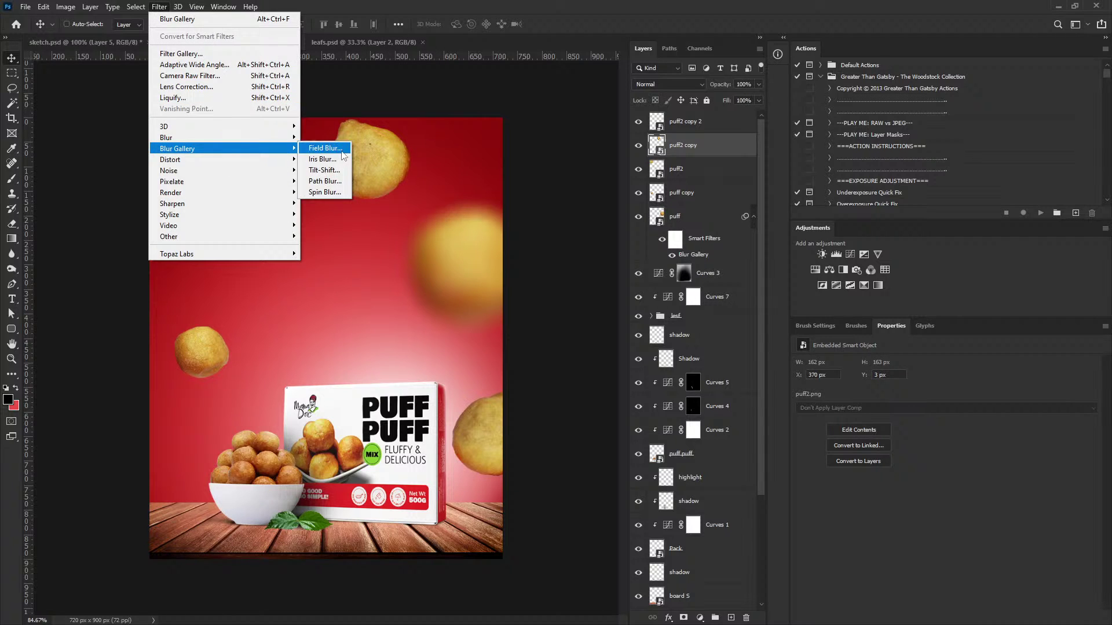
pyautogui.click(324, 149)
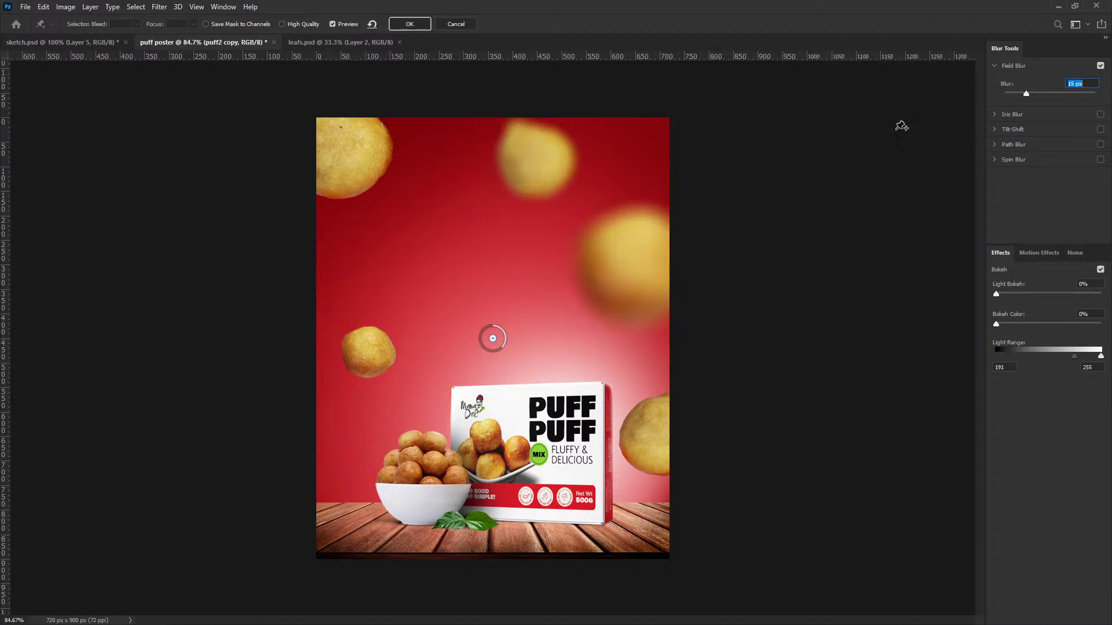
pyautogui.moveTo(1027, 96); pyautogui.dragTo(1010, 95)
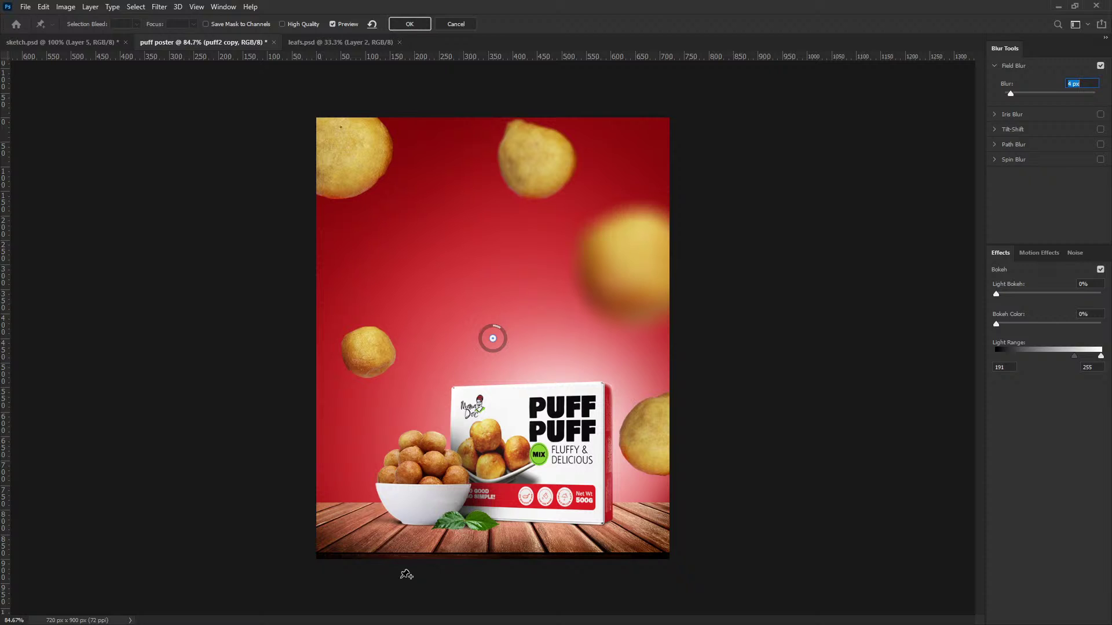
pyautogui.moveTo(1011, 95); pyautogui.dragTo(1008, 95)
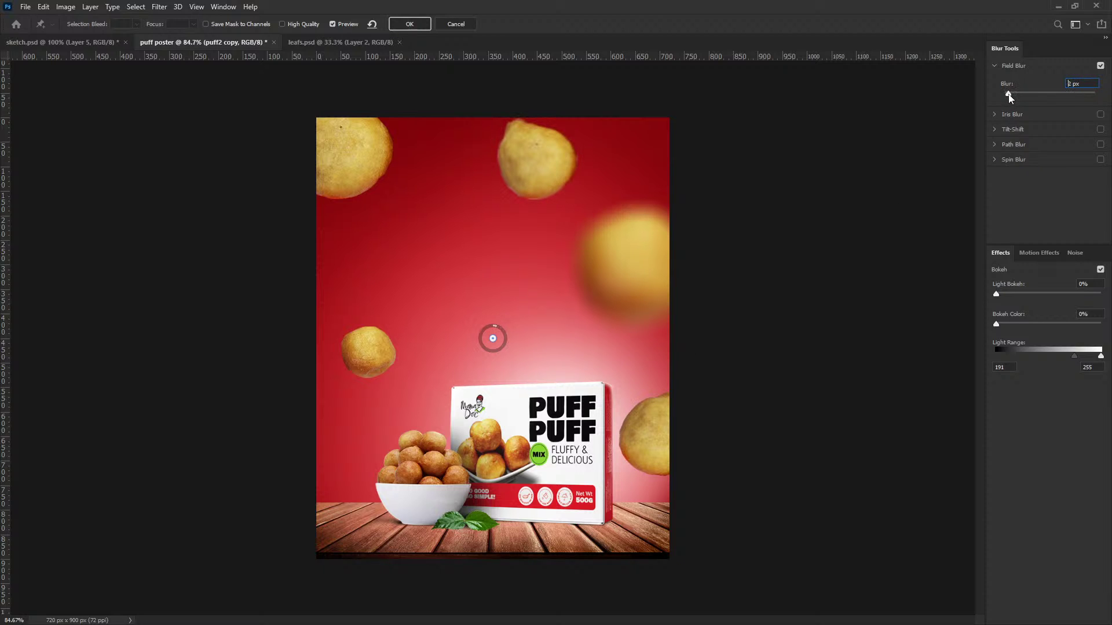
pyautogui.click(471, 24)
# Step: Apply a Motion Blur to the puff near the poster's top edge with a -90° angle and 8 pixels distance
pyautogui.click(156, 6)
pyautogui.moveTo(221, 171)
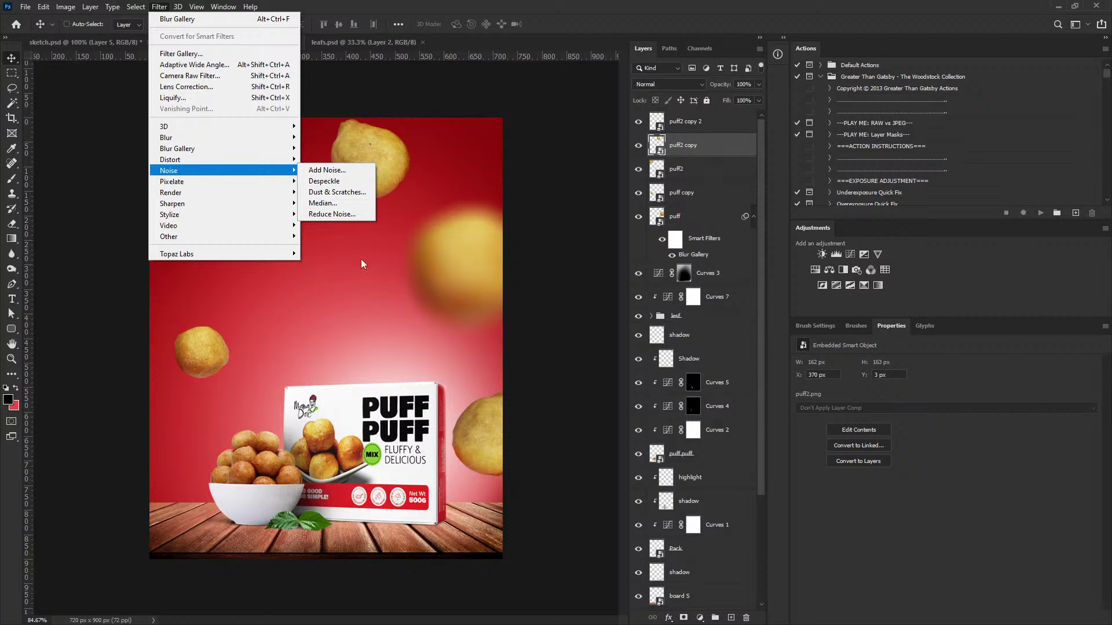
pyautogui.moveTo(225, 137)
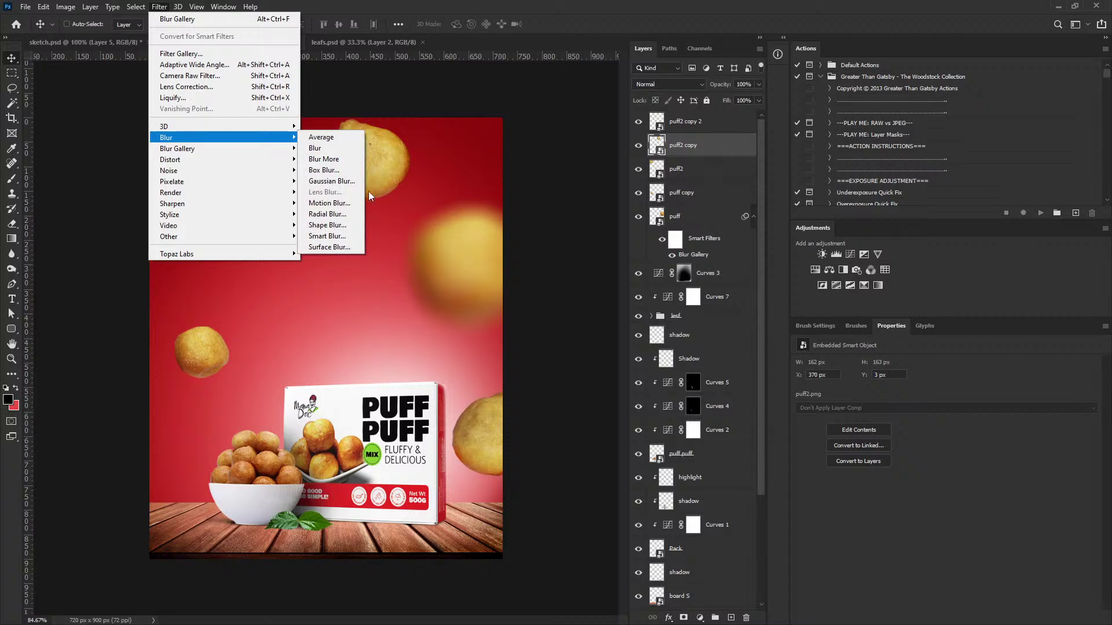
pyautogui.click(328, 203)
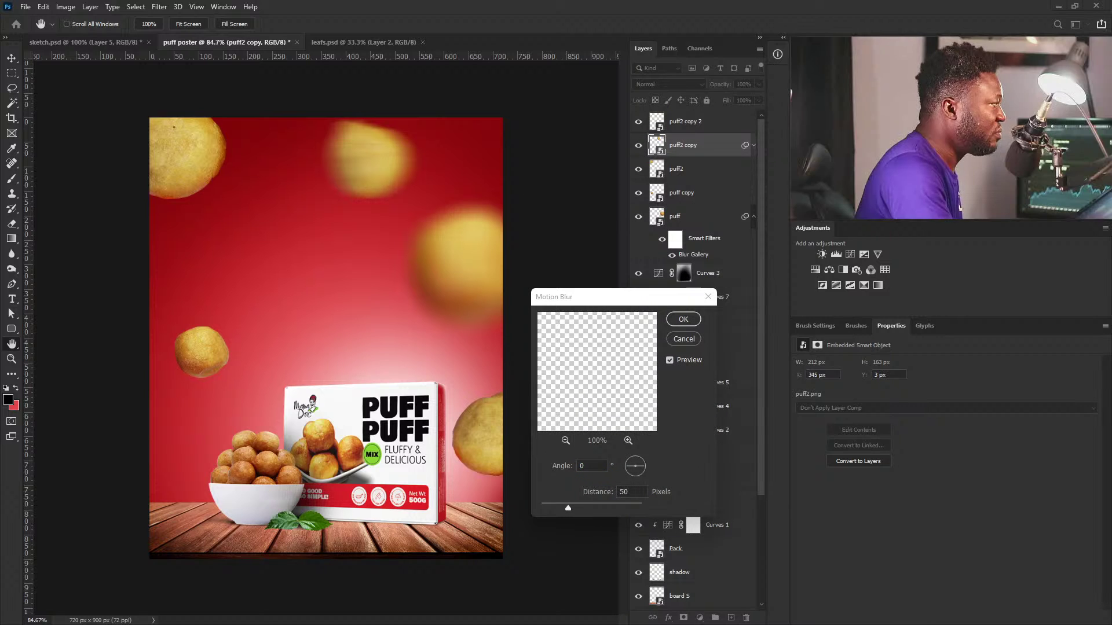
pyautogui.moveTo(638, 473)
pyautogui.mouseDown()
pyautogui.moveTo(637, 487)
pyautogui.moveTo(635, 475)
pyautogui.mouseUp()
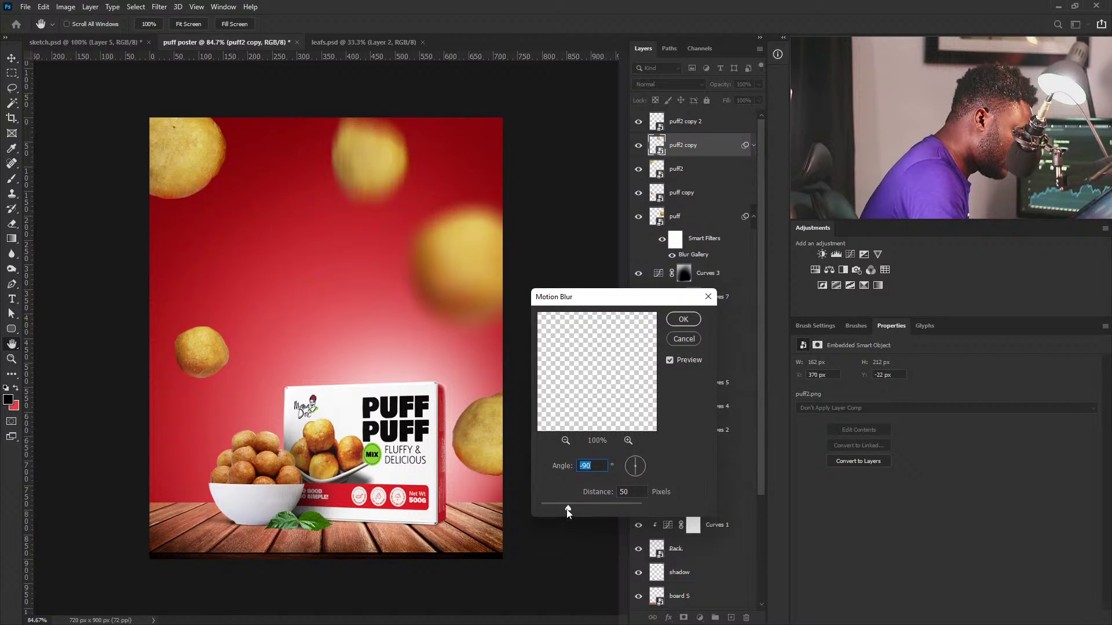
pyautogui.moveTo(558, 509); pyautogui.dragTo(545, 510)
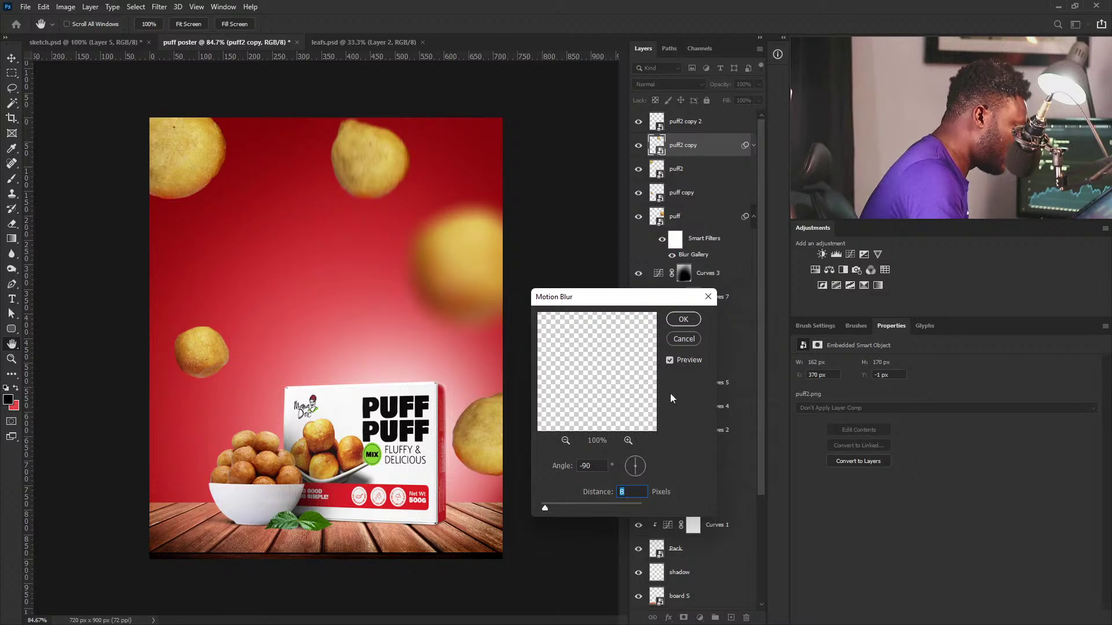
pyautogui.click(683, 319)
# Step: Select the puff copy layer, the small puff above the bowl, and reapply the last Motion Blur to it
pyautogui.rightClick(210, 348)
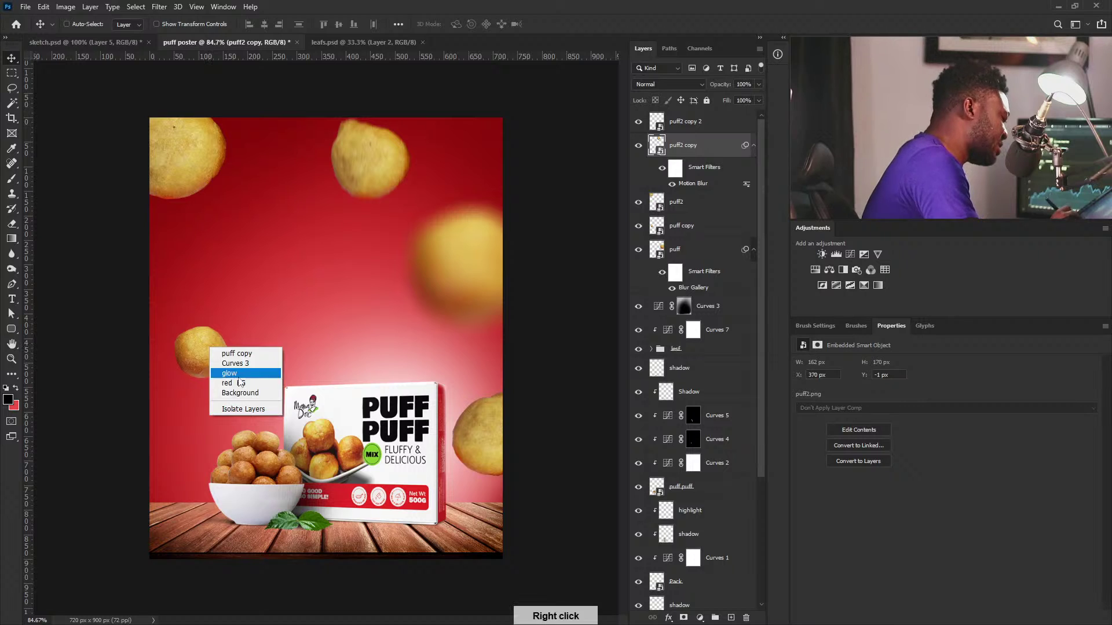
pyautogui.click(241, 354)
pyautogui.click(159, 6)
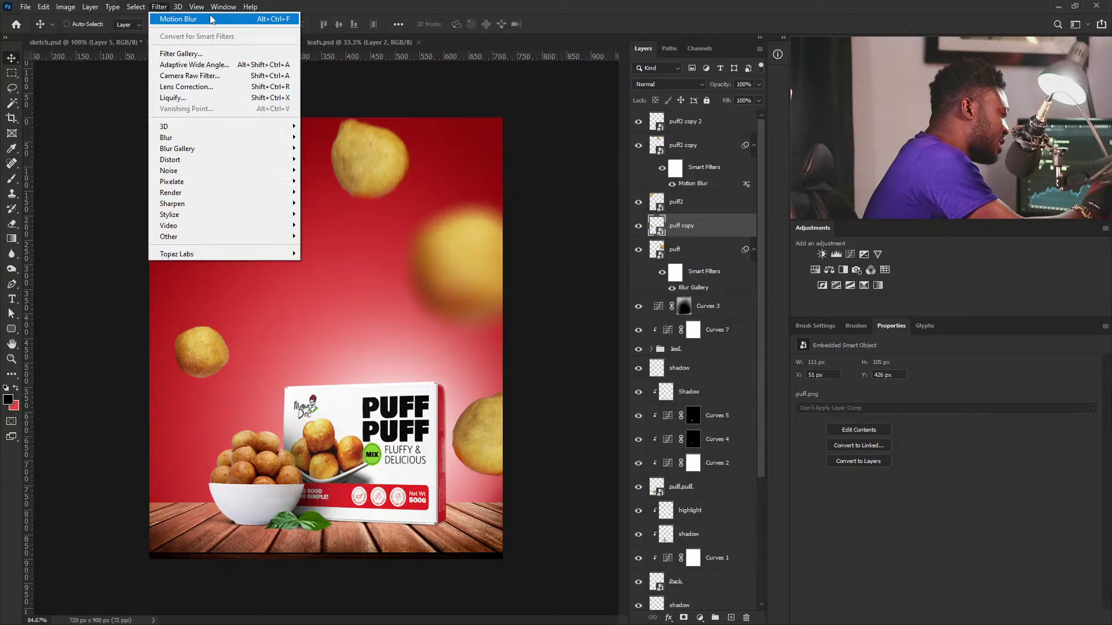
pyautogui.click(211, 19)
pyautogui.click(693, 318)
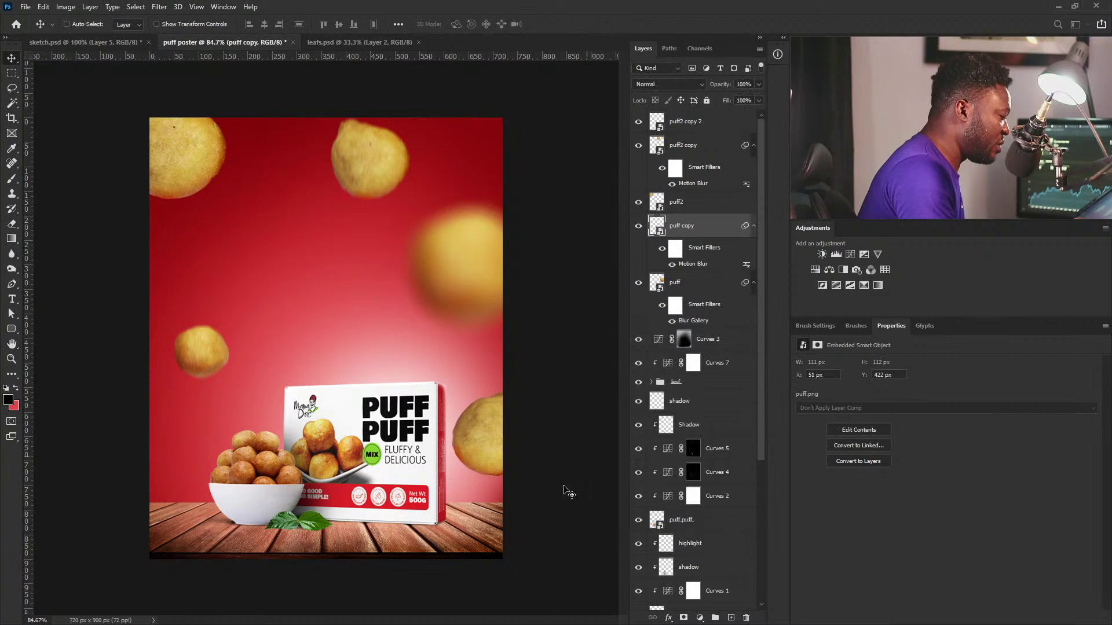
# Step: Add a Motion Blur with a -90° angle and 8 pixels distance to the large blurred puff layer
pyautogui.rightClick(472, 260)
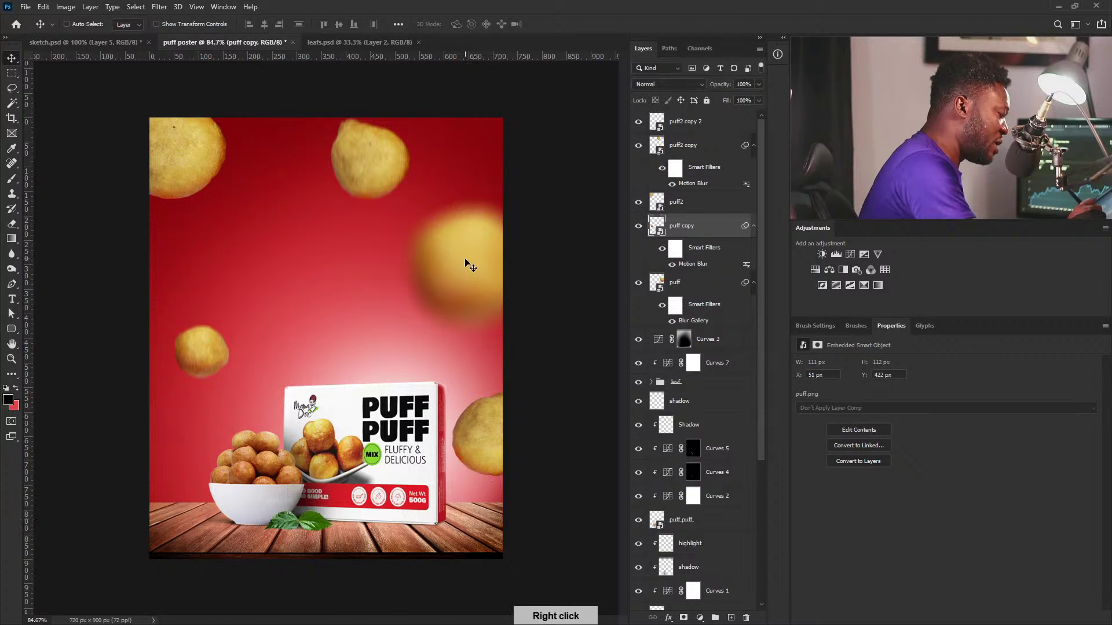
pyautogui.click(493, 265)
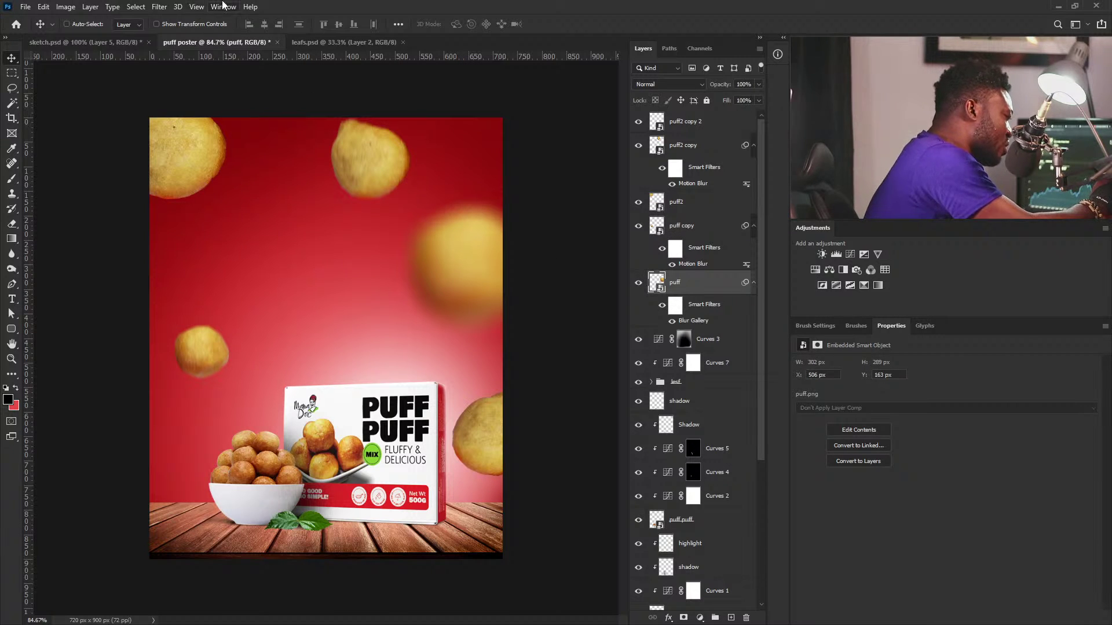
pyautogui.click(160, 7)
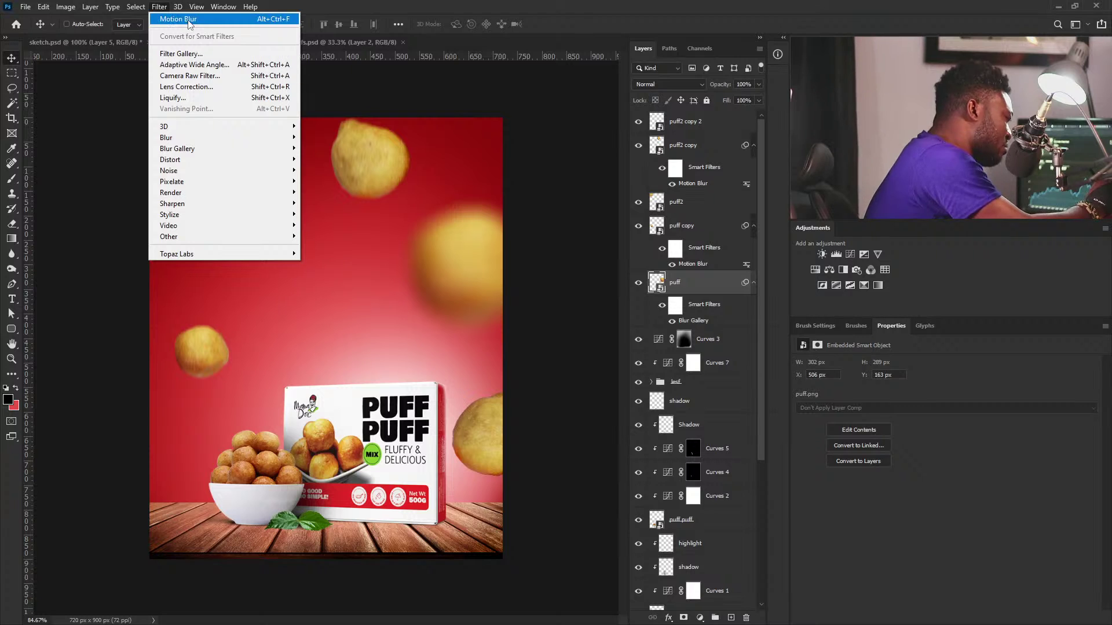
pyautogui.click(180, 19)
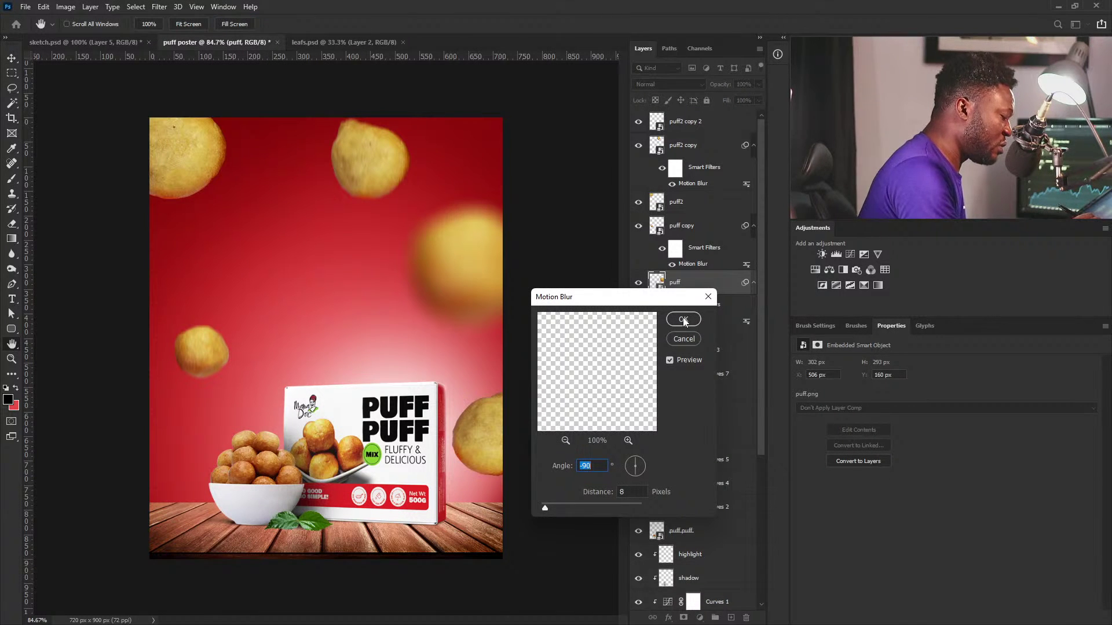
pyautogui.click(683, 318)
# Step: Apply a Motion Blur to the puff2 copy 2 layer beside the box, with a -90° angle and 20 pixels distance
pyautogui.rightClick(484, 433)
pyautogui.click(515, 440)
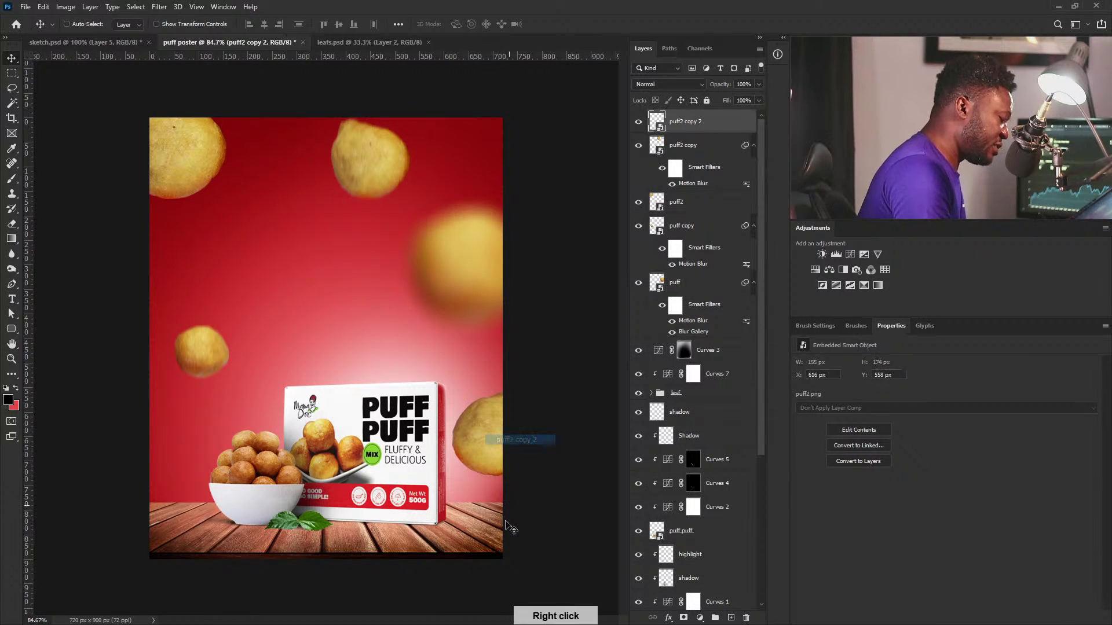
pyautogui.click(159, 7)
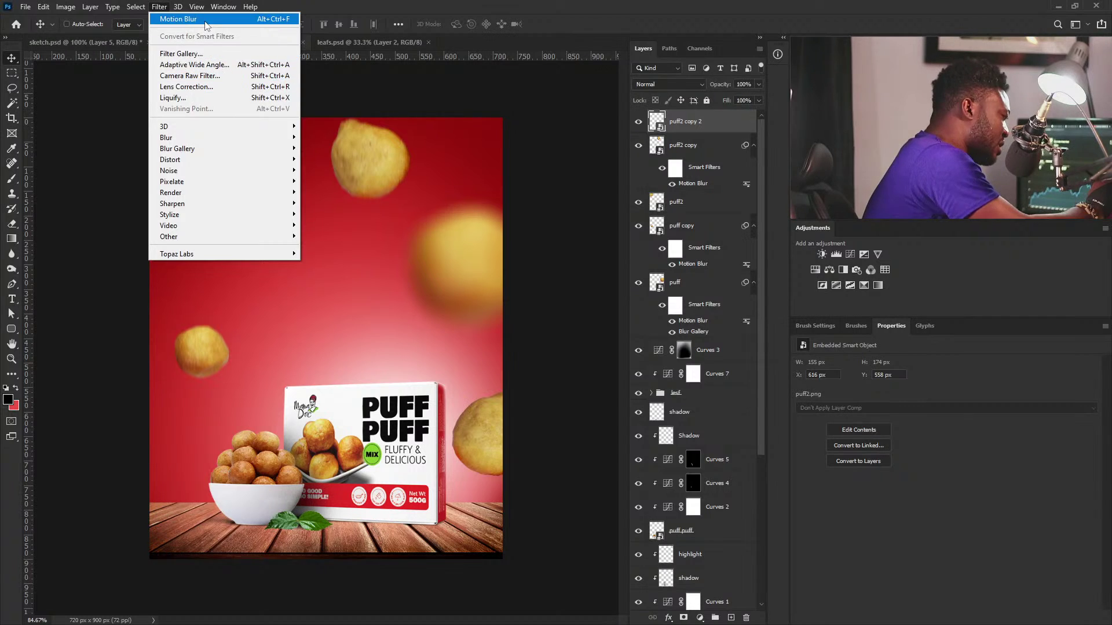
pyautogui.click(178, 19)
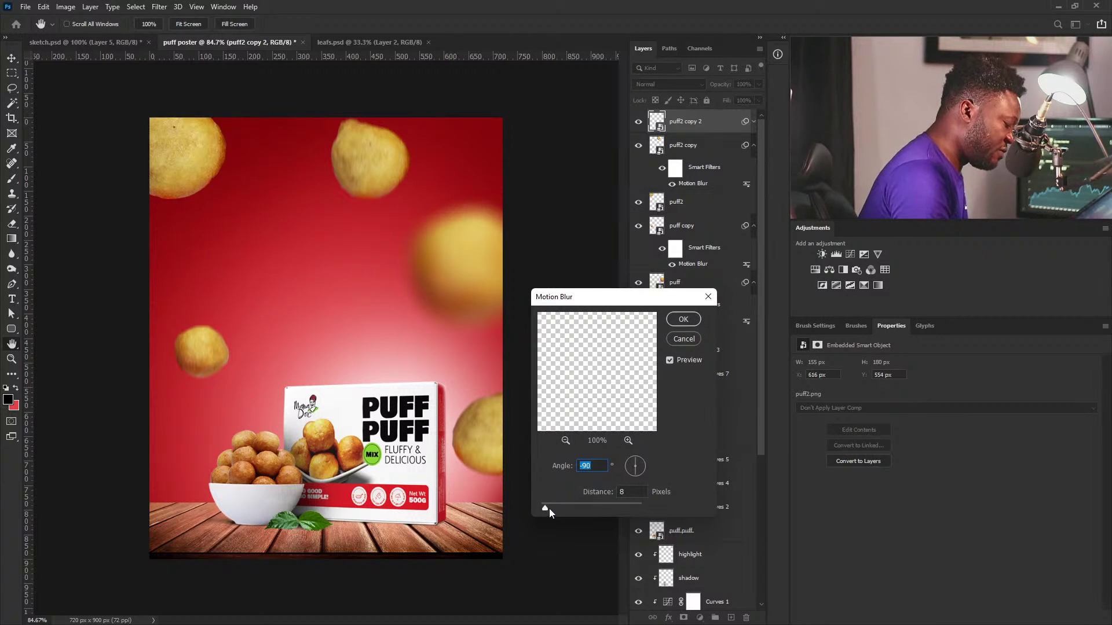
pyautogui.moveTo(546, 508); pyautogui.dragTo(555, 513)
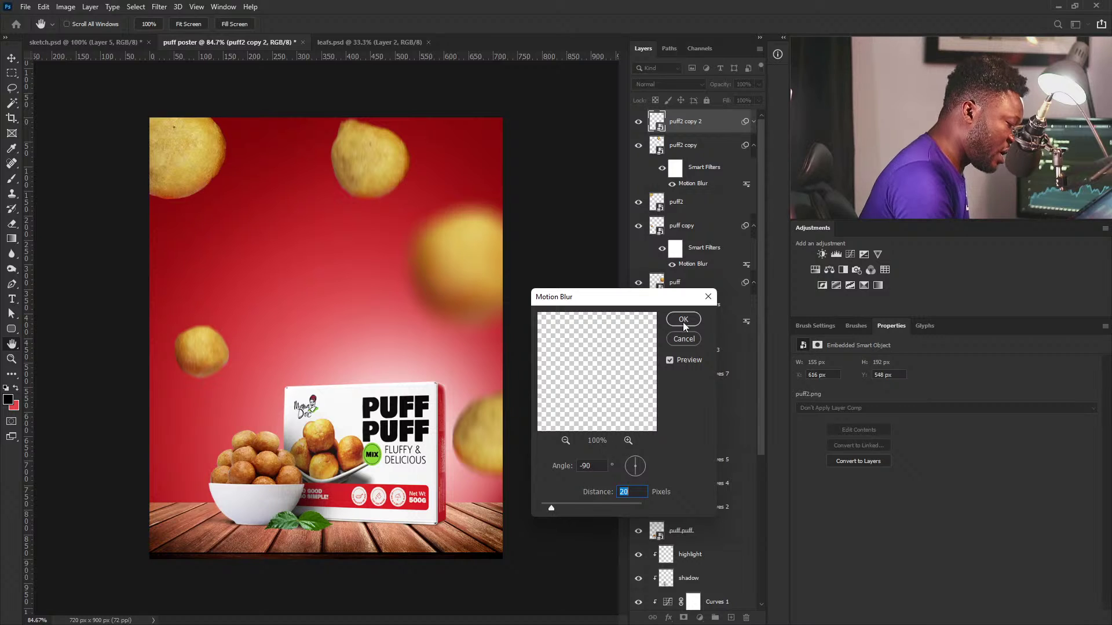
pyautogui.press('Return')
# Step: Apply a 24 px Field Blur to the puff2 layer, the puff in the poster's upper-left corner
pyautogui.rightClick(176, 178)
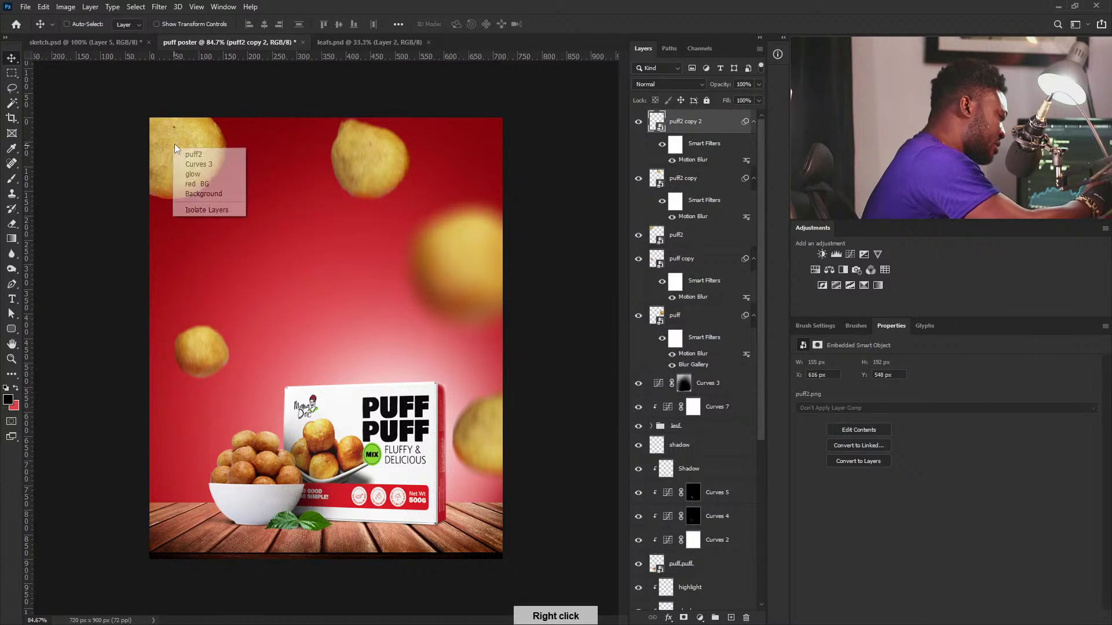
pyautogui.click(197, 176)
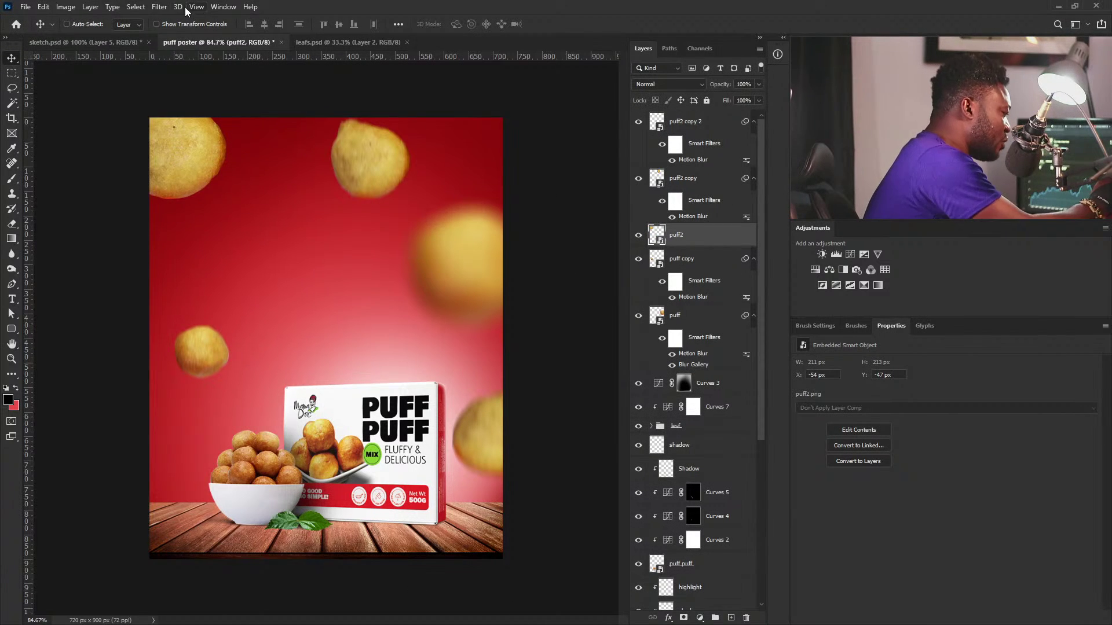
pyautogui.click(160, 7)
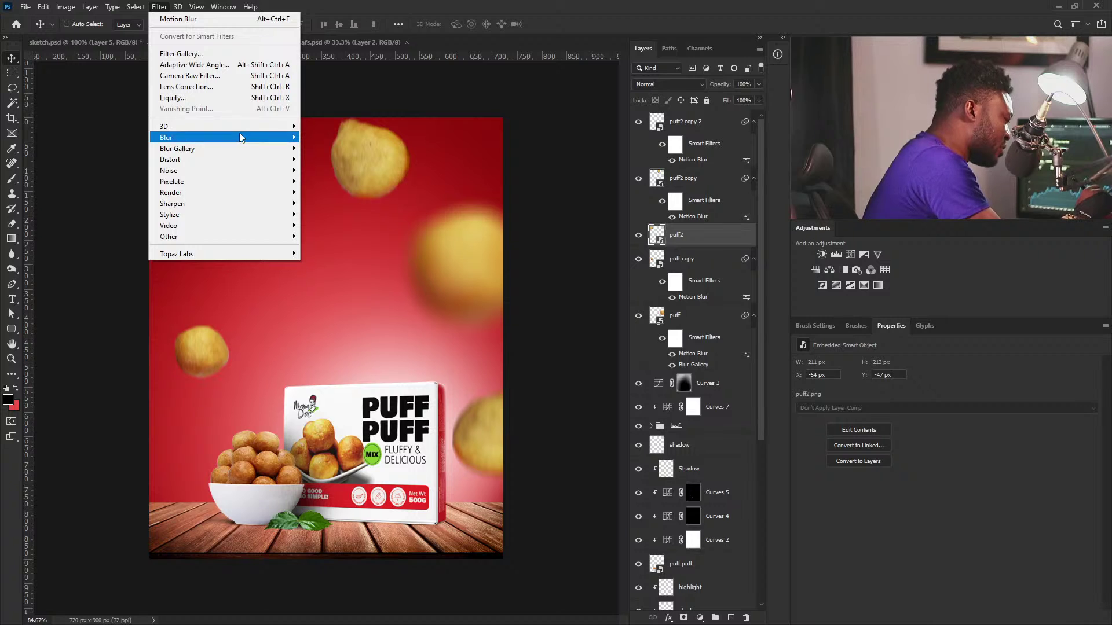
pyautogui.moveTo(226, 137)
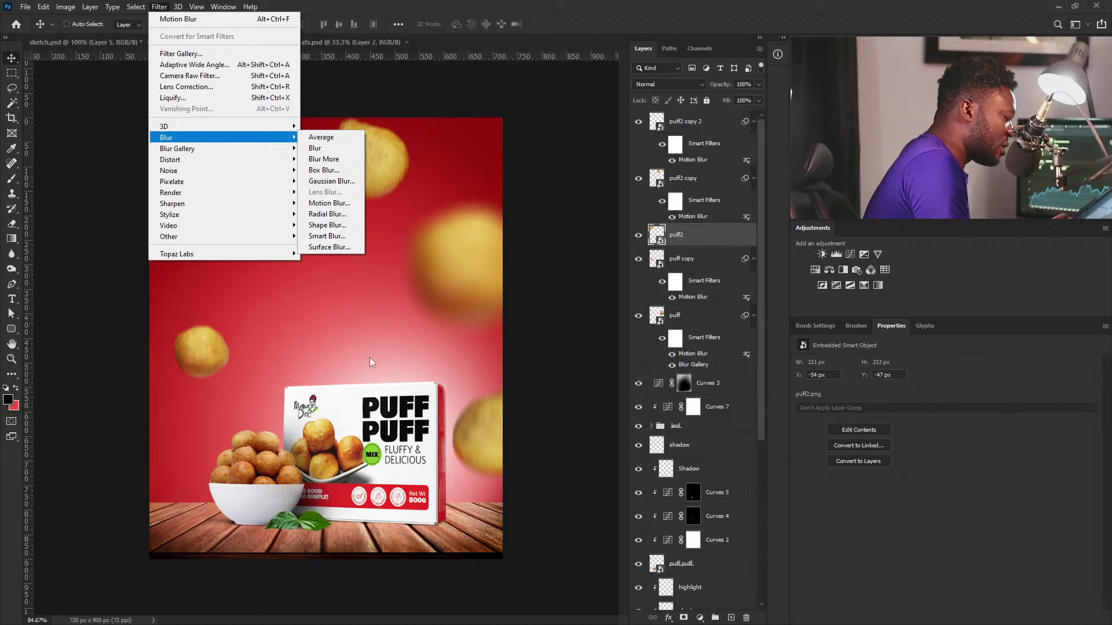
pyautogui.moveTo(259, 149)
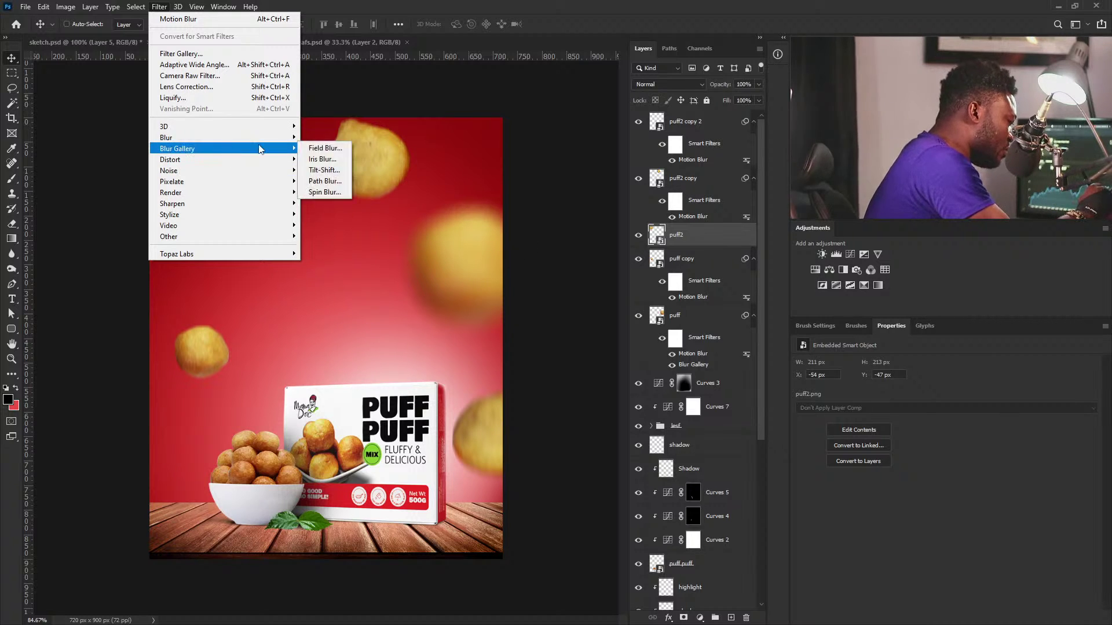
pyautogui.click(325, 149)
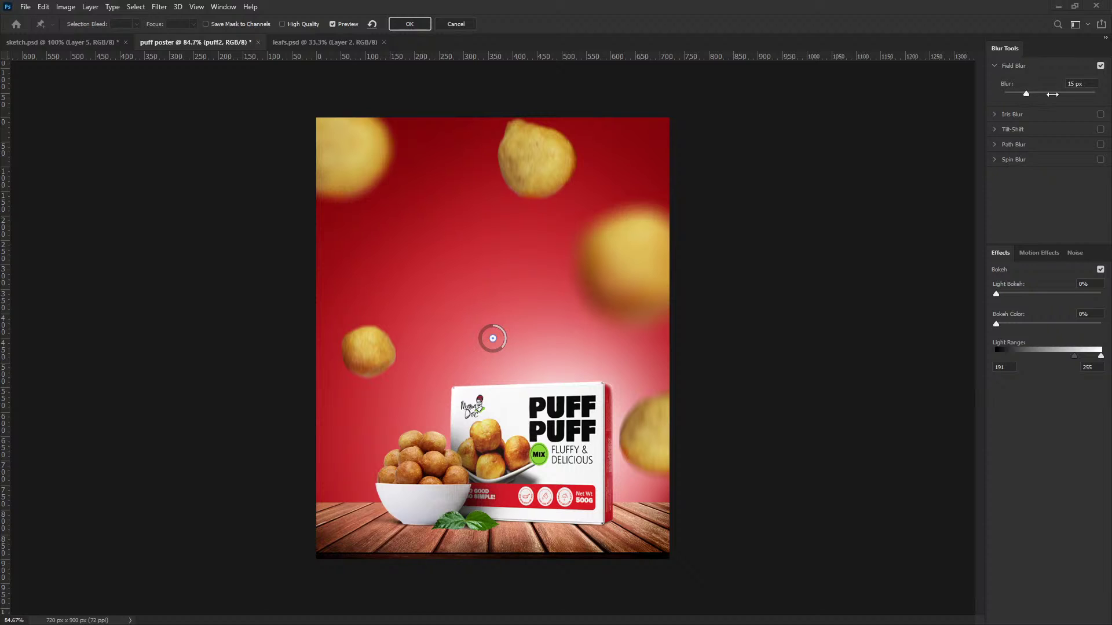
pyautogui.moveTo(1027, 93)
pyautogui.mouseDown()
pyautogui.moveTo(1047, 96)
pyautogui.moveTo(1030, 93)
pyautogui.mouseUp()
pyautogui.click(1031, 92)
pyautogui.click(1033, 93)
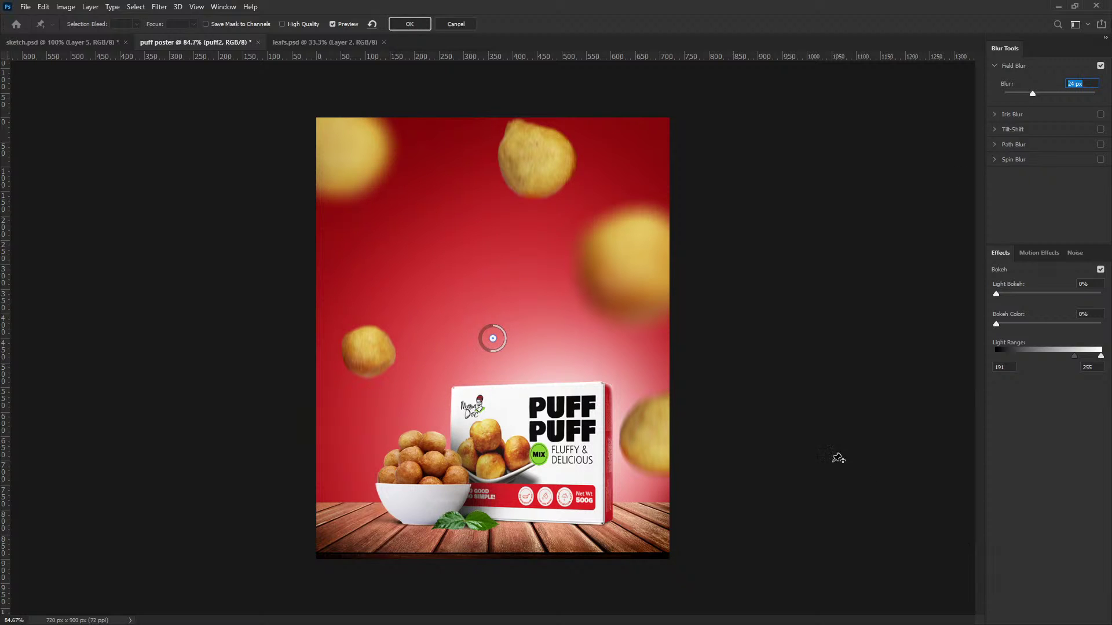
pyautogui.click(417, 26)
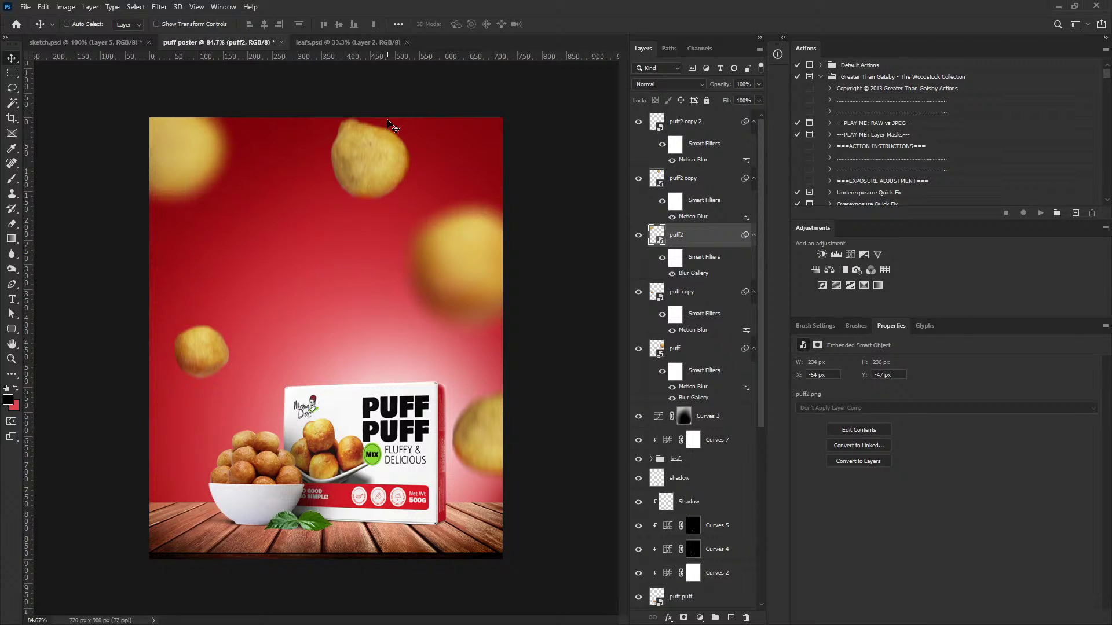
# Step: Group the five puff layers and name the group "puff"
pyautogui.scroll(-1, 759, 168)
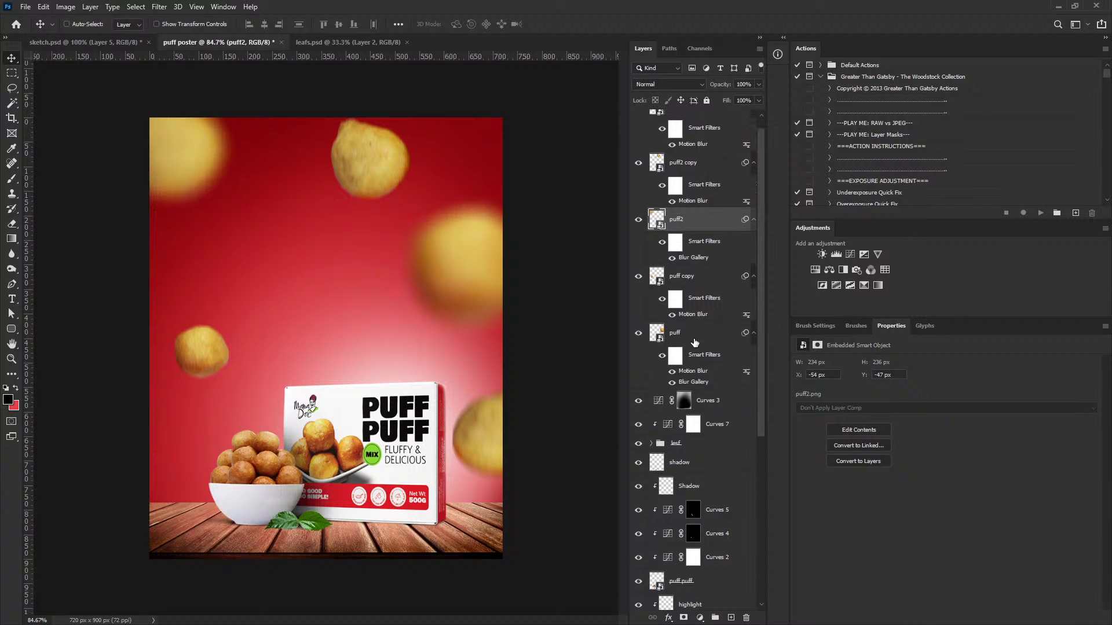
pyautogui.click(691, 384)
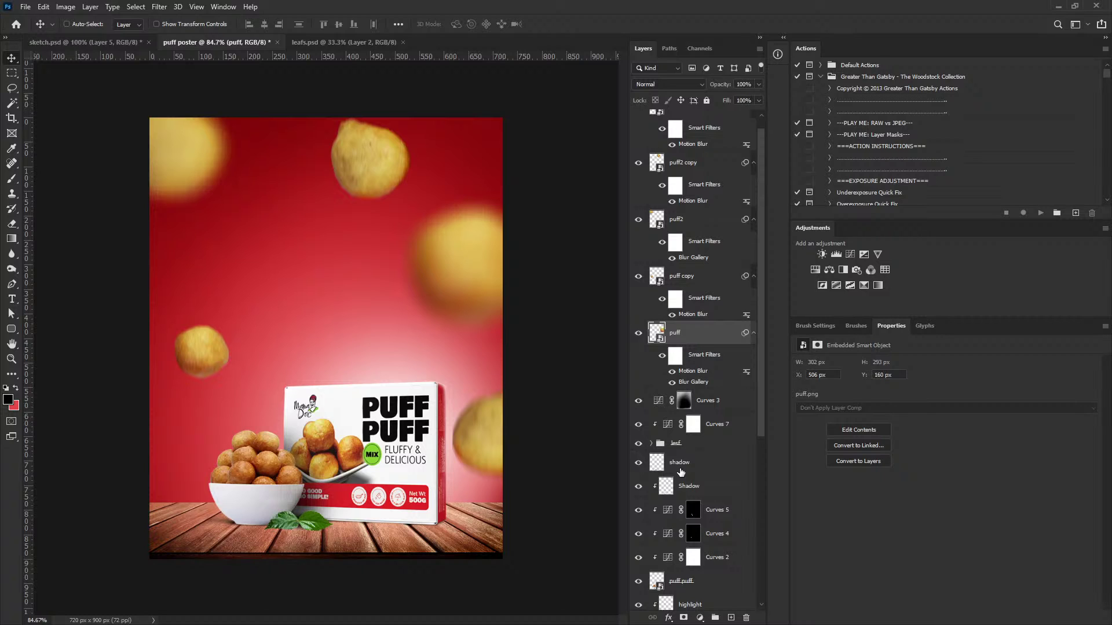
pyautogui.scroll(1, 760, 124)
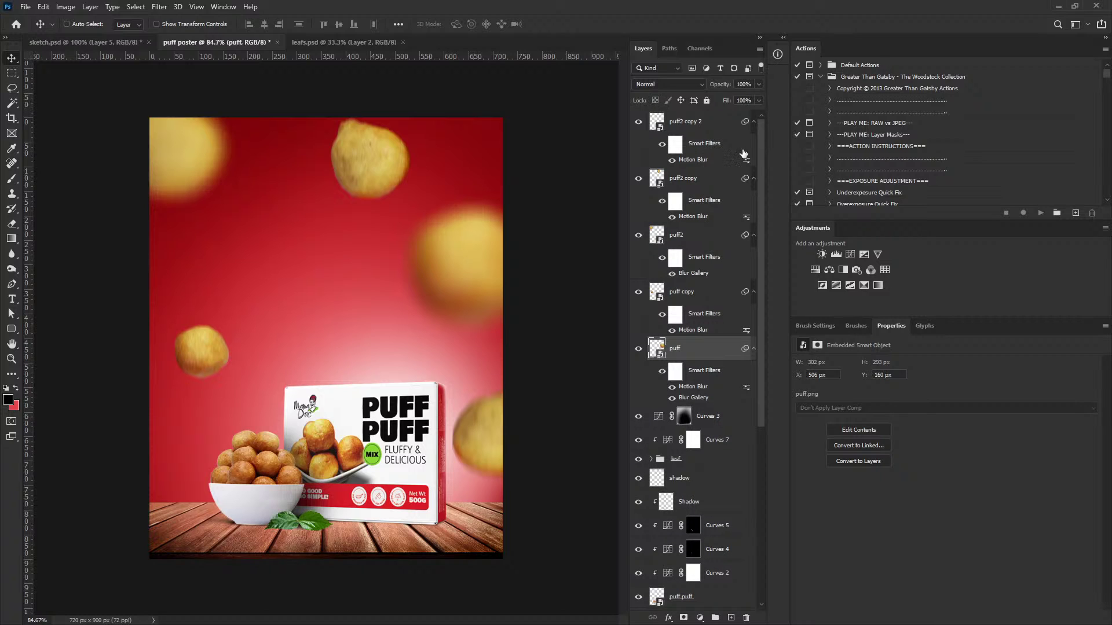
pyautogui.click(754, 349)
pyautogui.keyDown('shift'); pyautogui.click(698, 123); pyautogui.keyUp('shift')
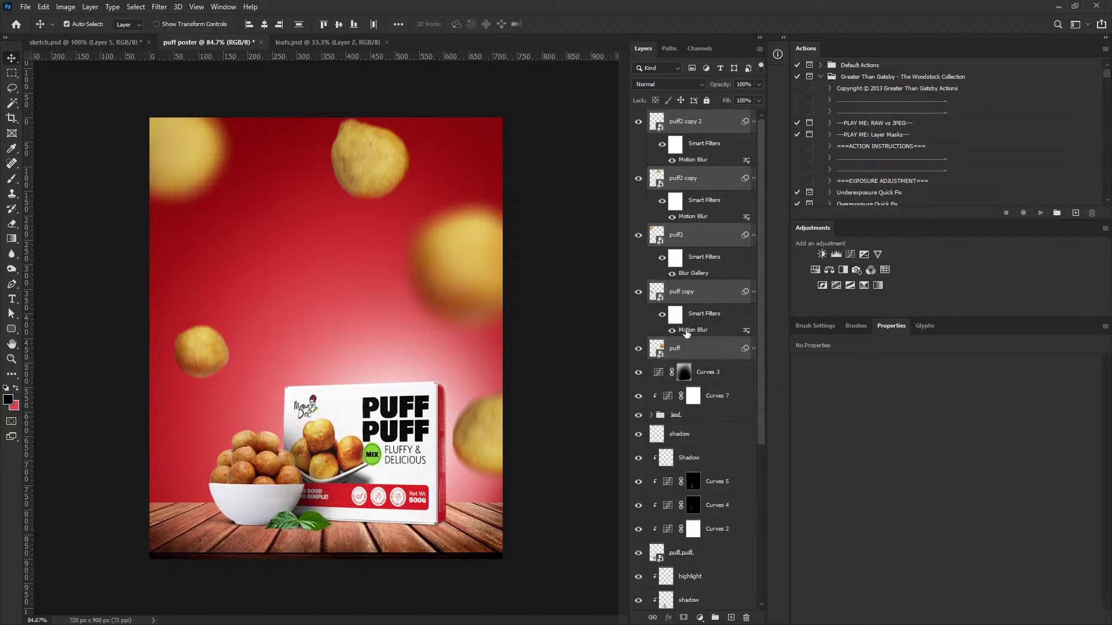
pyautogui.hotkey('ctrl', 'g')
pyautogui.doubleClick(680, 117)
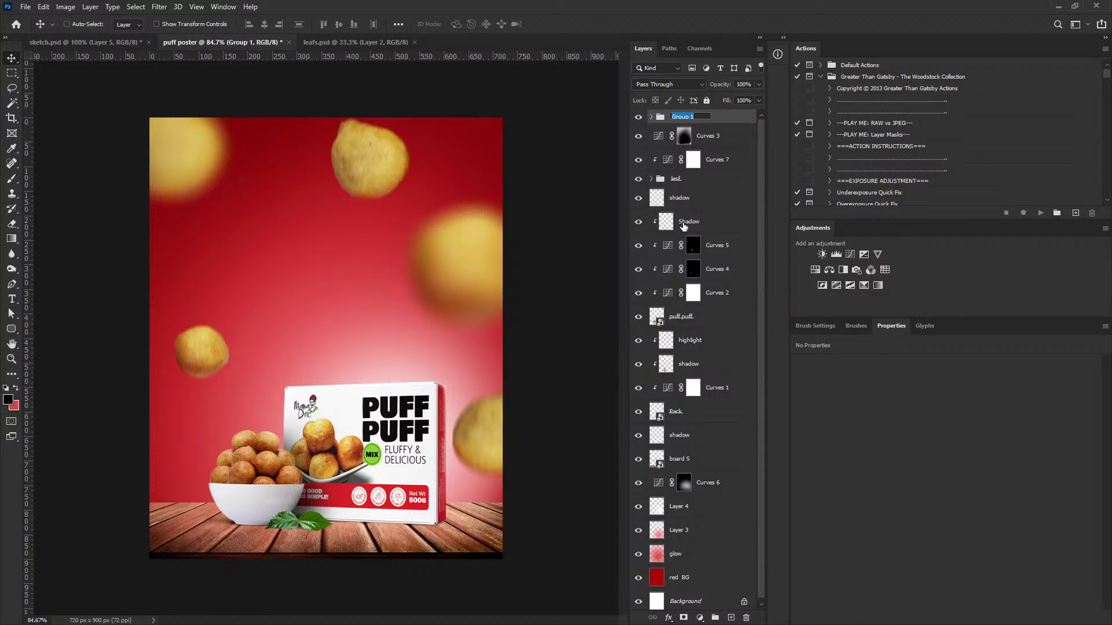
pyautogui.write('puff')
pyautogui.press('Return')
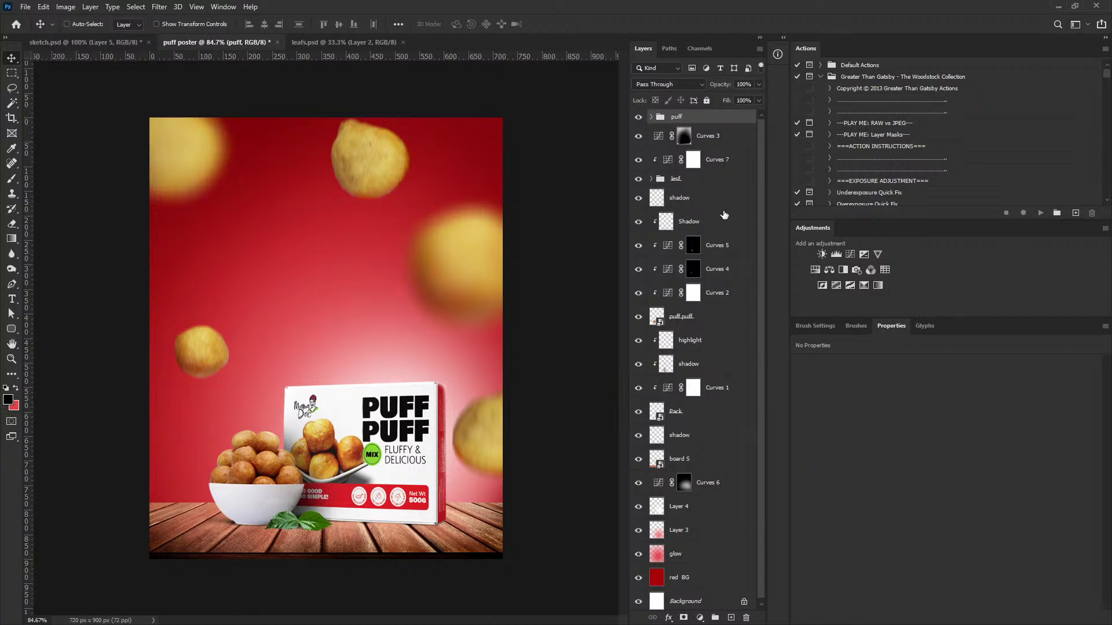
# Step: Adjust the Curves 3 curve point to input 174, output 53
pyautogui.click(682, 137)
pyautogui.moveTo(983, 506); pyautogui.dragTo(986, 509)
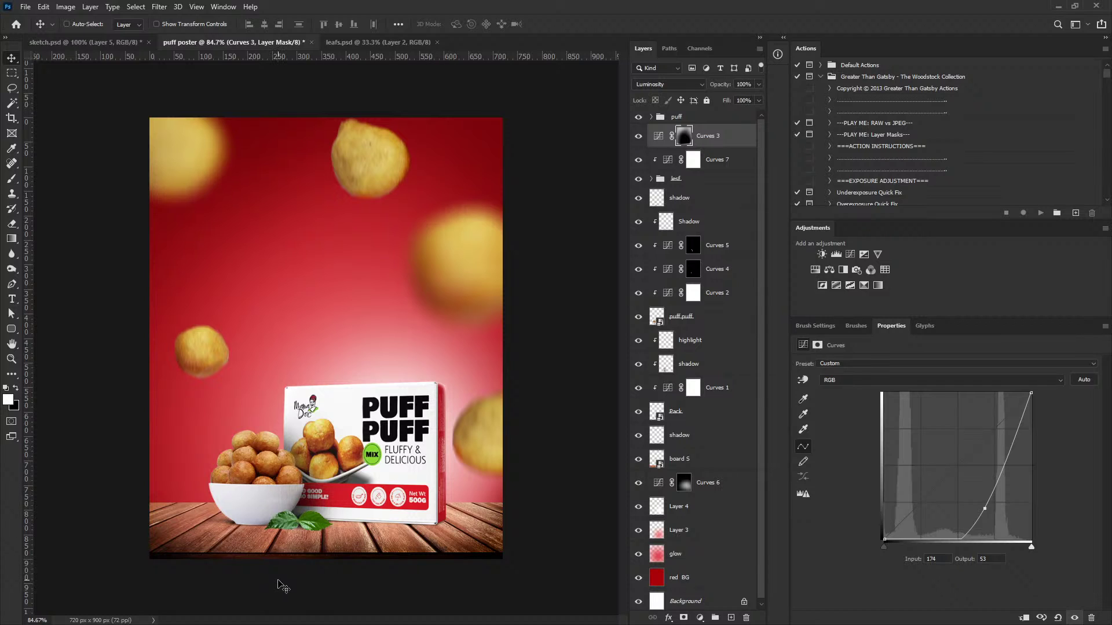
# Step: Add a Curves adjustment above the puff group with points at about input 80, output 65 and input 170, output 163
pyautogui.click(687, 120)
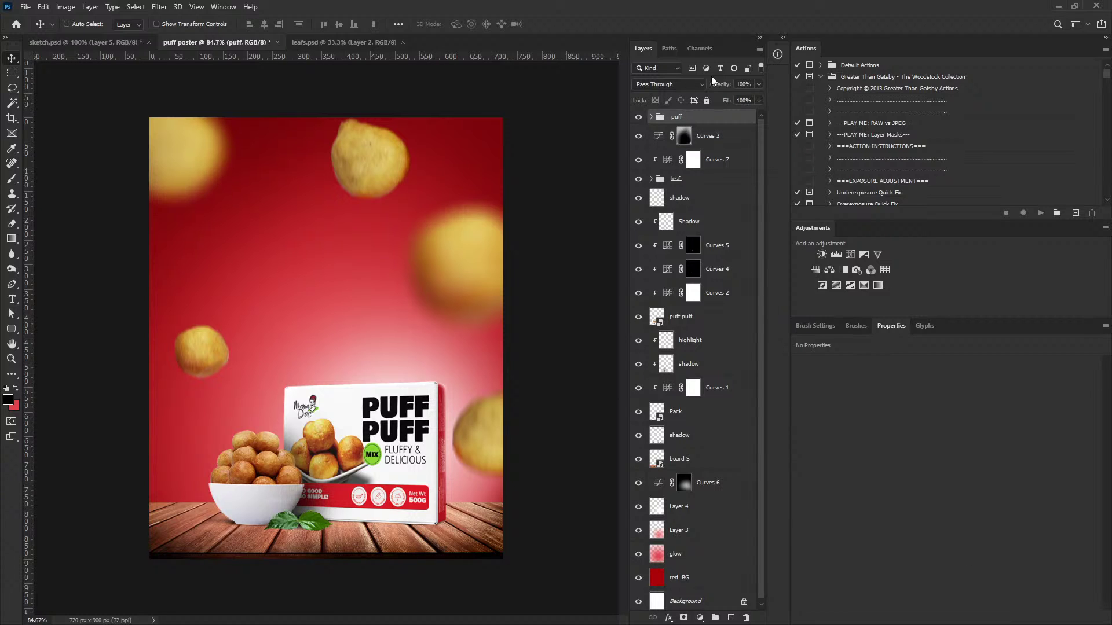
pyautogui.click(850, 254)
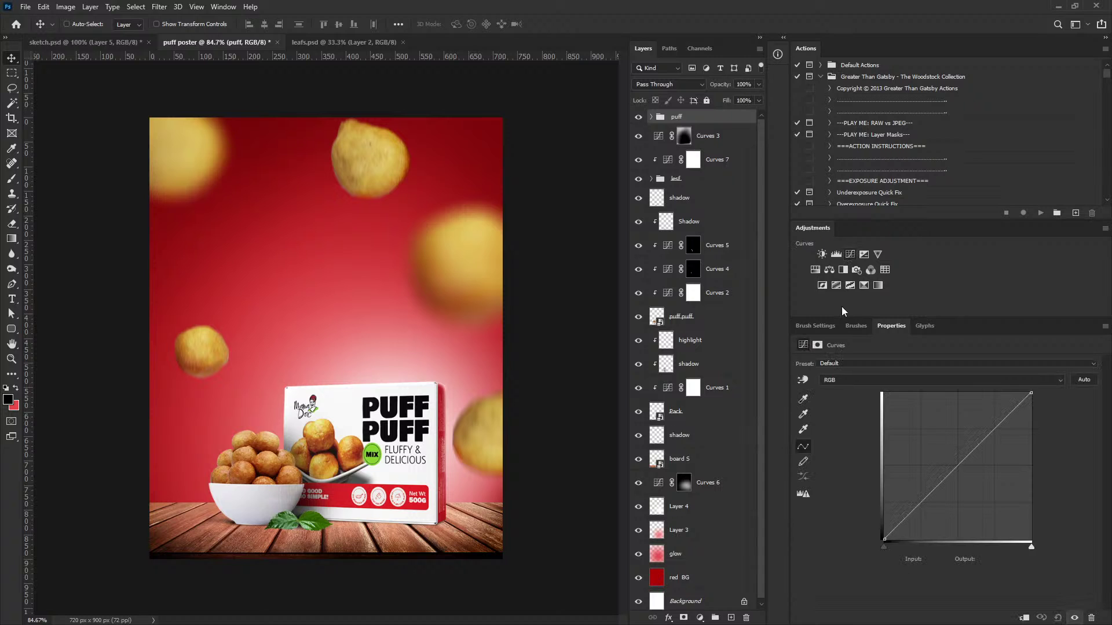
pyautogui.click(929, 501)
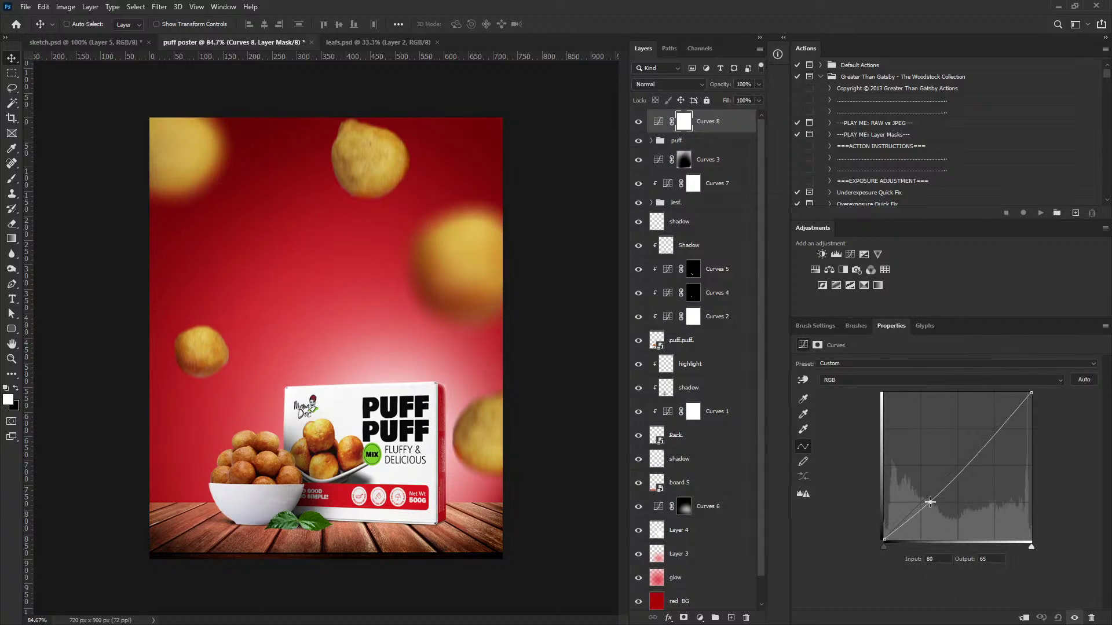
pyautogui.click(982, 445)
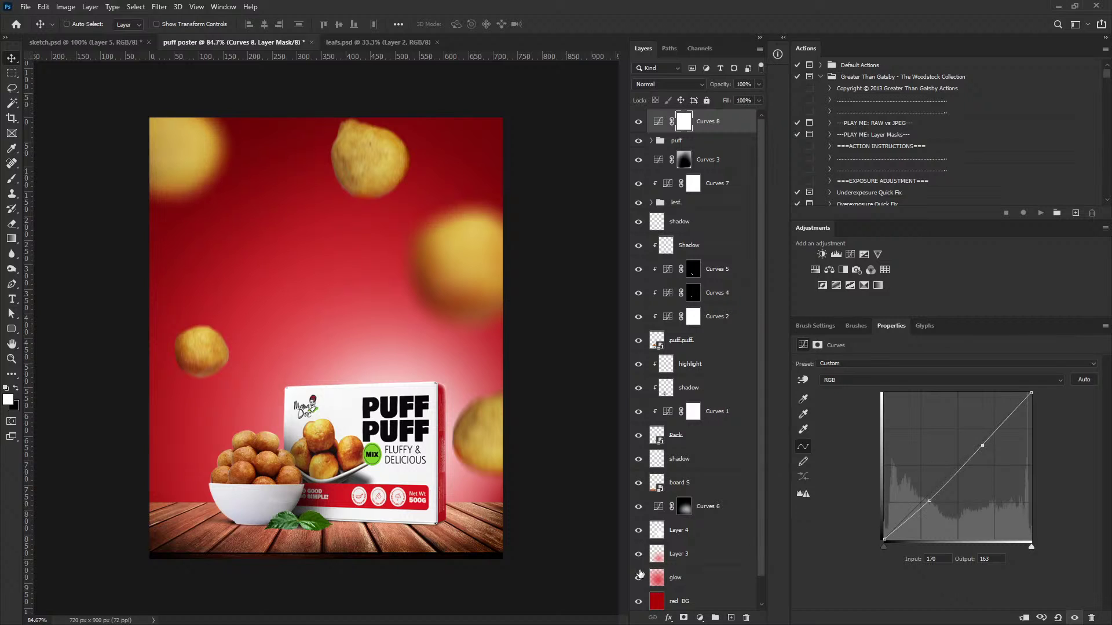
# Step: Copy the Layer 2 leaf from leafs.psd into the puff poster document and convert it to a smart object
pyautogui.click(398, 47)
pyautogui.rightClick(454, 279)
pyautogui.click(498, 286)
pyautogui.moveTo(497, 307); pyautogui.dragTo(246, 47)
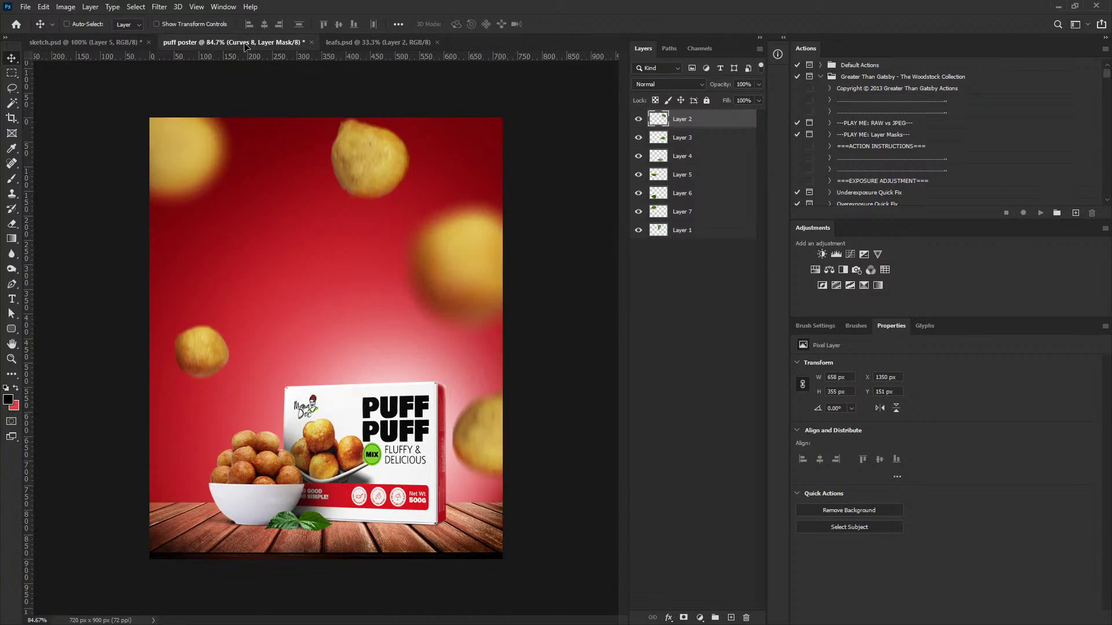
pyautogui.moveTo(279, 217); pyautogui.dragTo(282, 220)
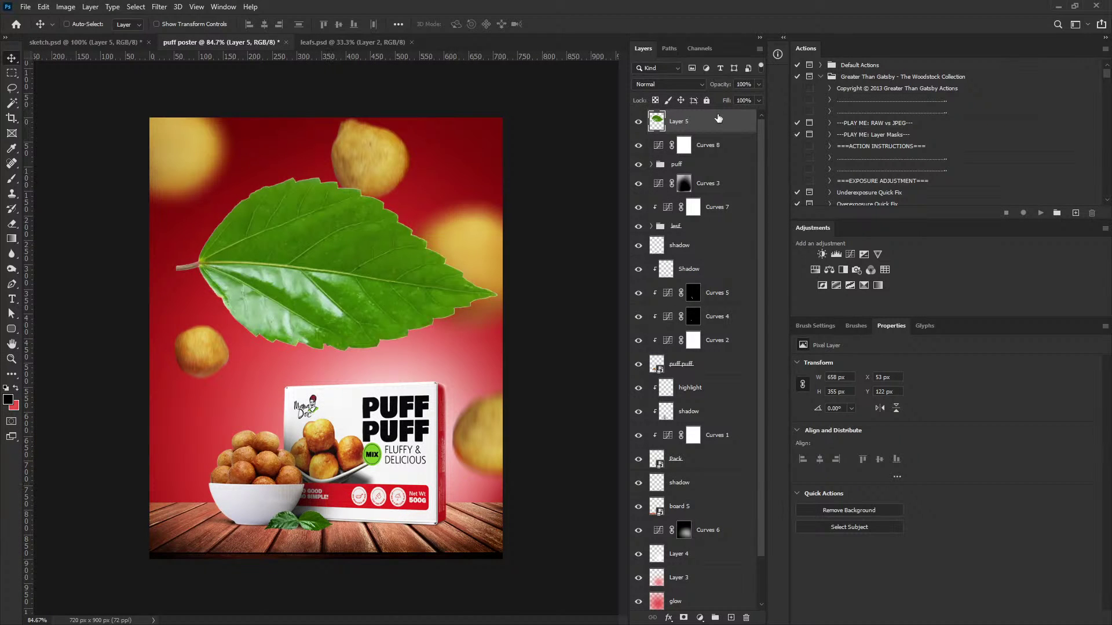
pyautogui.rightClick(718, 119)
pyautogui.click(747, 270)
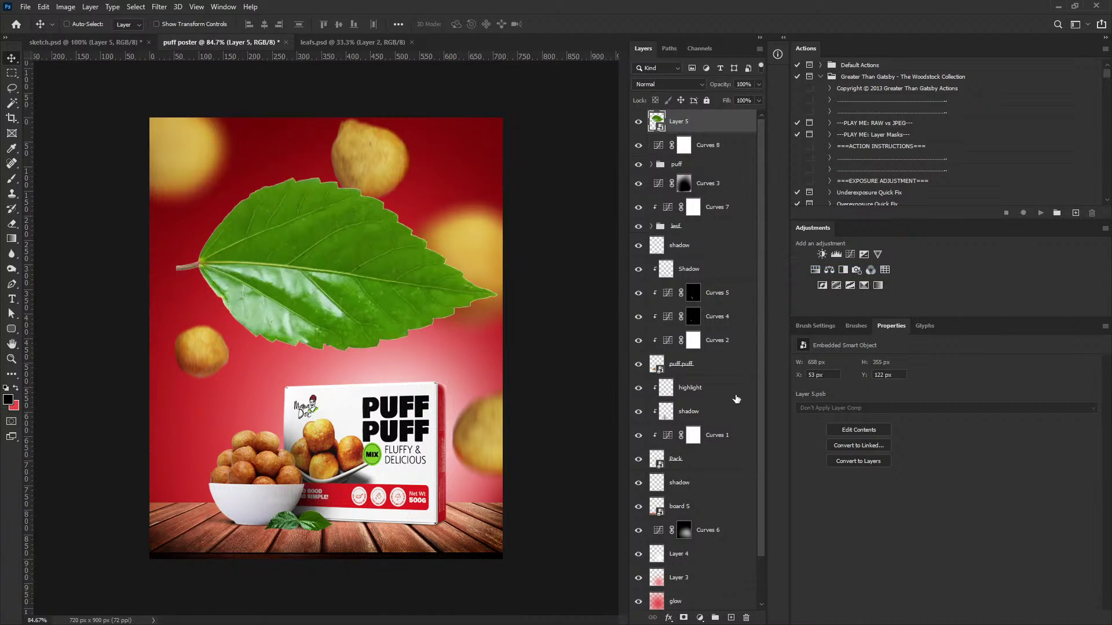
# Step: Scale the leaf down to about 122 × 82 px, rotate it tip-up and place it near the poster's left edge, above the small puff
pyautogui.hotkey('ctrl', 't')
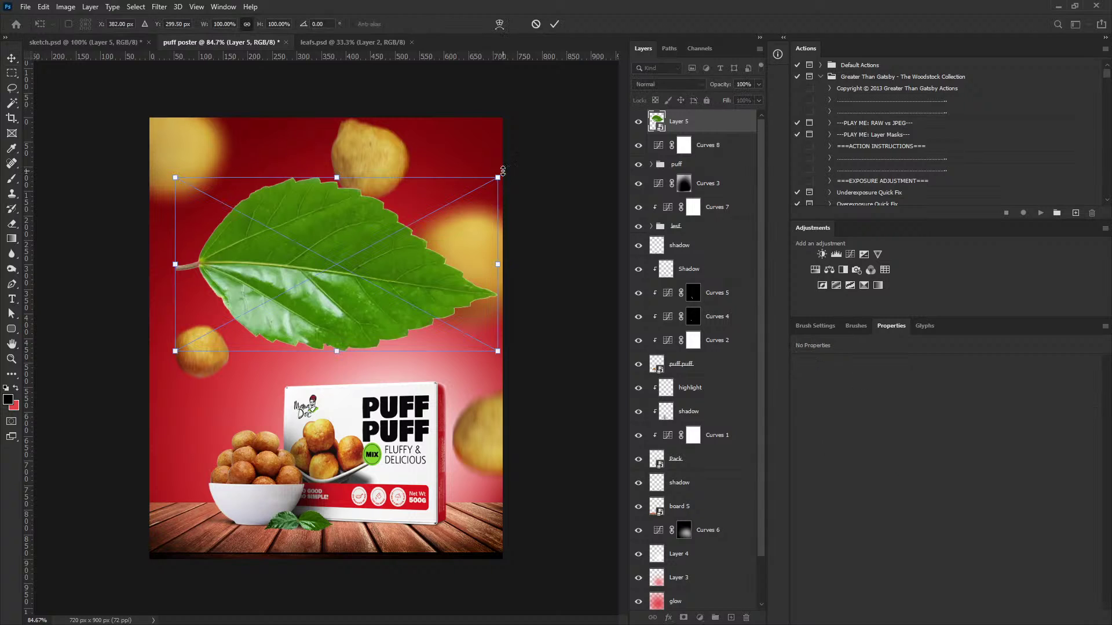
pyautogui.moveTo(499, 174); pyautogui.dragTo(273, 283)
pyautogui.moveTo(221, 332); pyautogui.dragTo(201, 270)
pyautogui.press('Return')
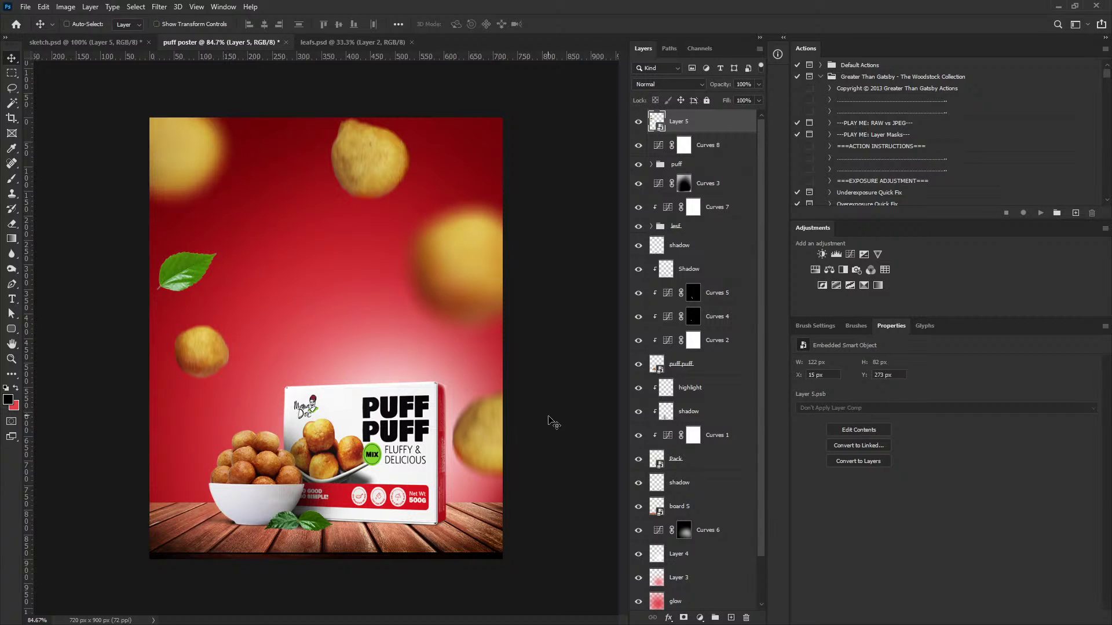
# Step: Duplicate the small leaf, shrink and rotate it upright to about 49 × 88 px, and place it between the two right-hand puffs
pyautogui.hotkey('ctrl', 'j')
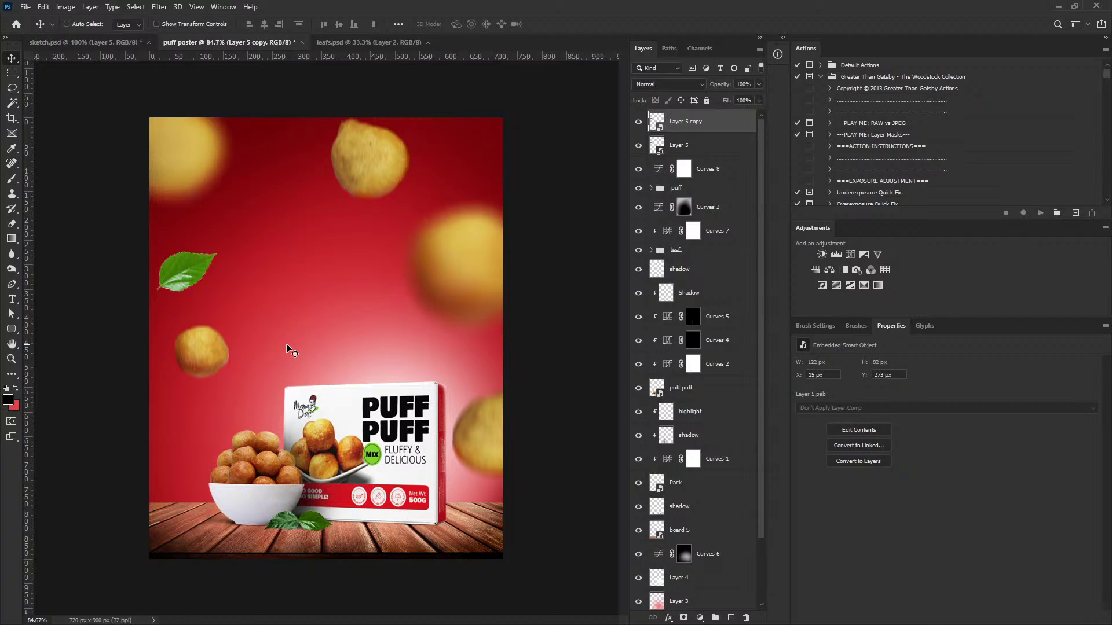
pyautogui.moveTo(224, 280); pyautogui.dragTo(405, 255)
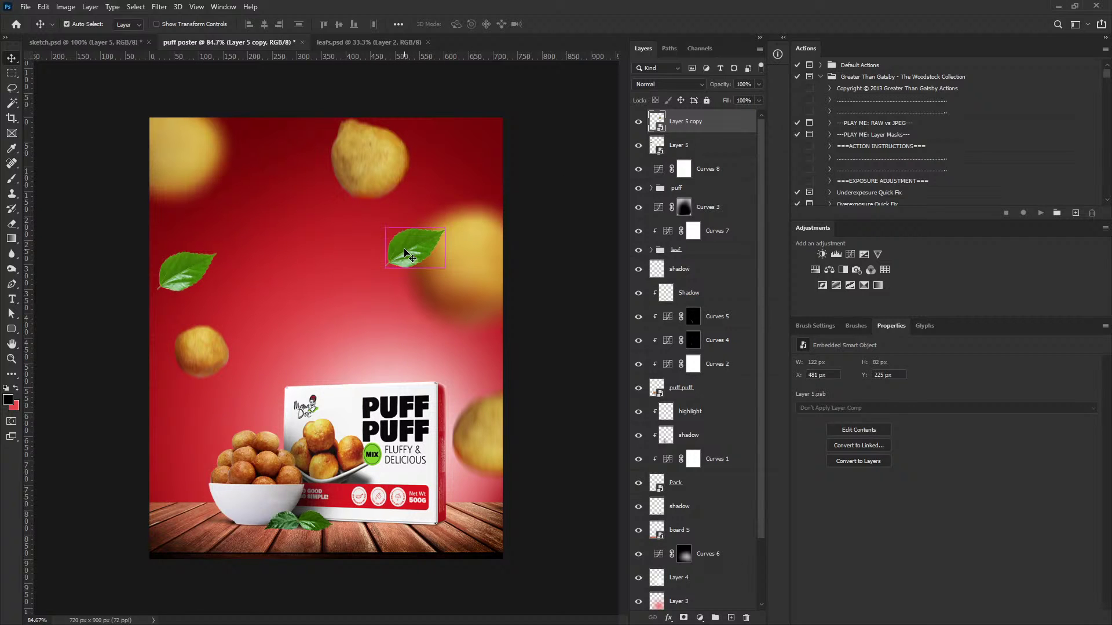
pyautogui.hotkey('ctrl', 't')
pyautogui.moveTo(488, 212); pyautogui.dragTo(509, 321)
pyautogui.press('Return')
pyautogui.moveTo(473, 354)
pyautogui.mouseDown()
pyautogui.moveTo(471, 326)
pyautogui.moveTo(470, 338)
pyautogui.mouseUp()
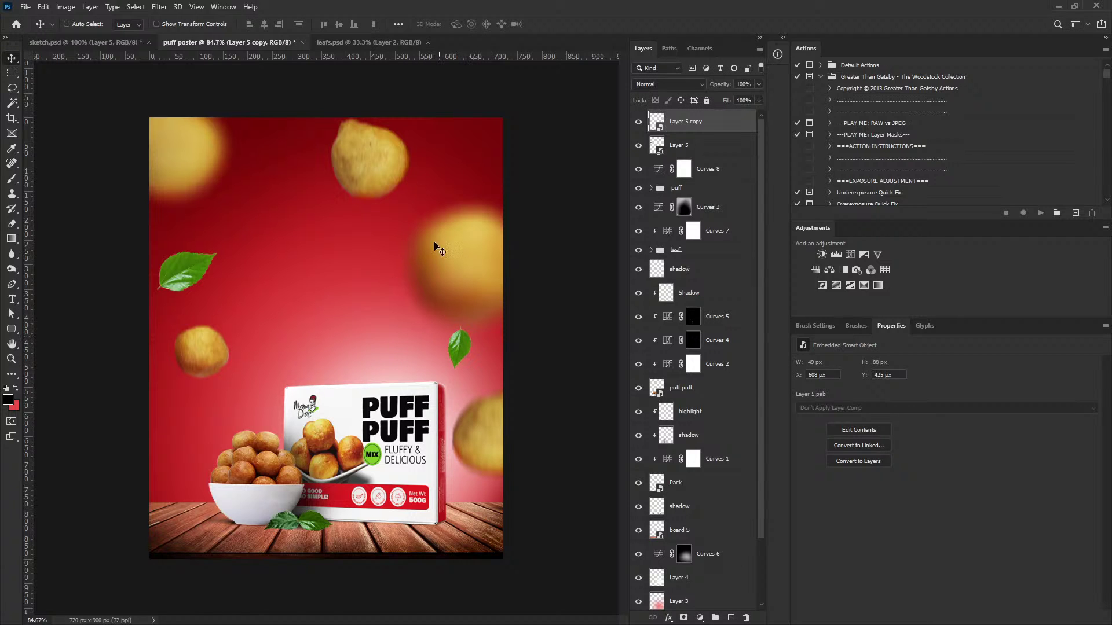
# Step: Select the light-green leaf on Layer 5 in leafs.psd and save the file
pyautogui.click(366, 43)
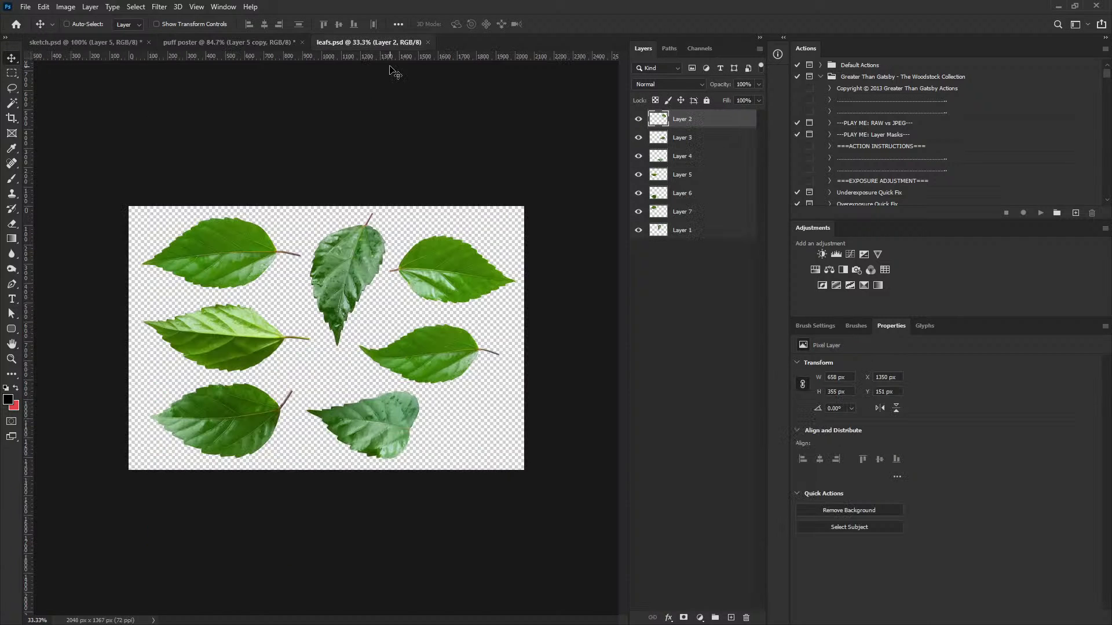
pyautogui.press('e')
pyautogui.rightClick(239, 412)
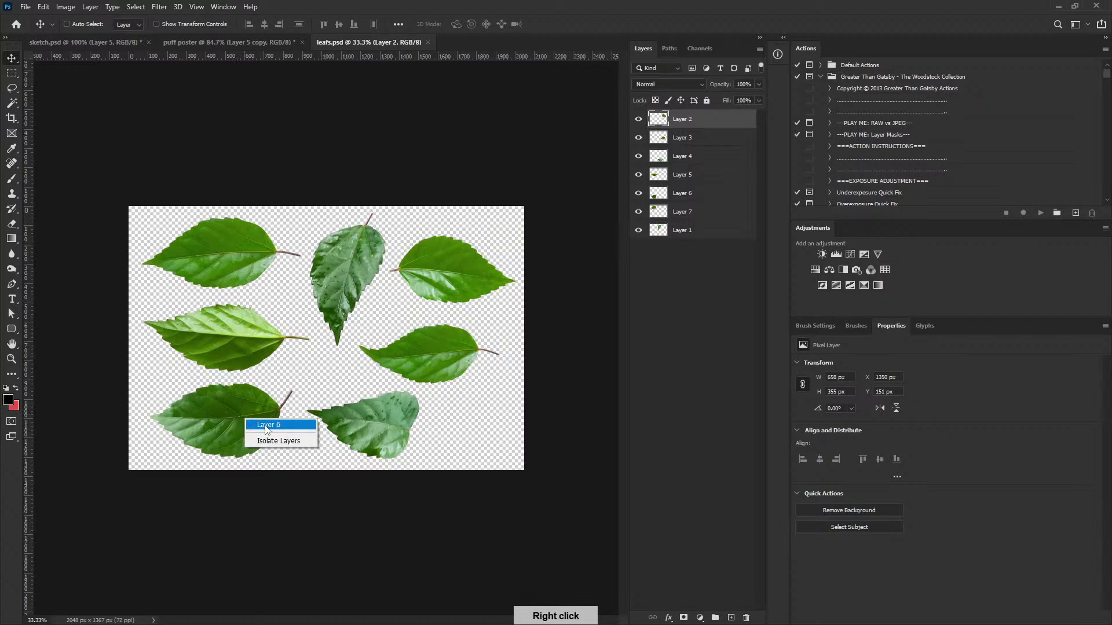
pyautogui.click(275, 423)
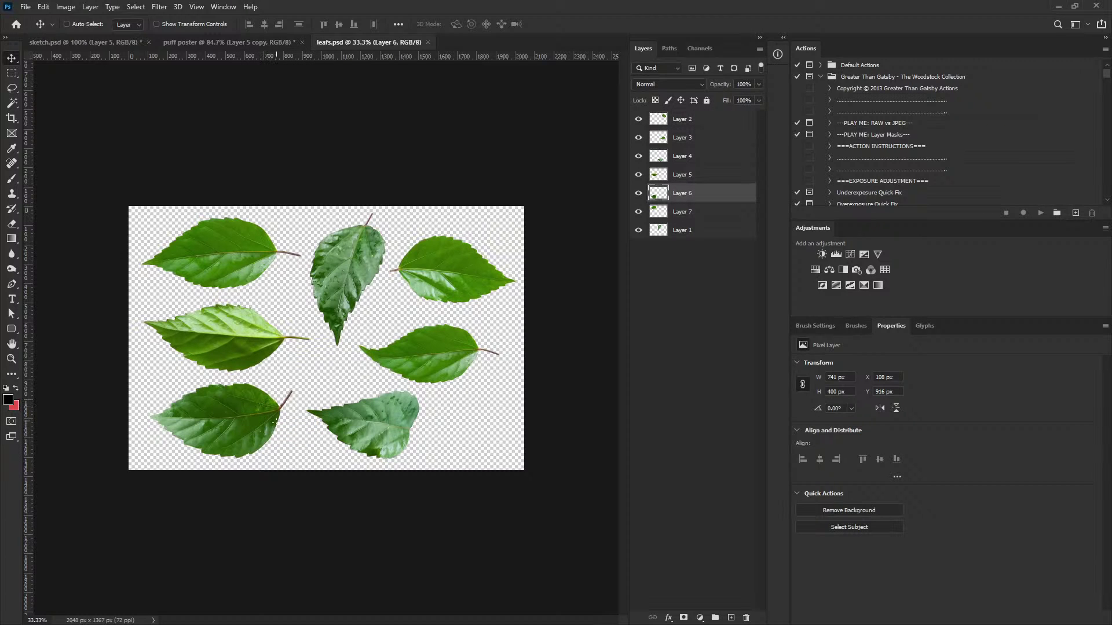
pyautogui.rightClick(247, 339)
pyautogui.click(276, 342)
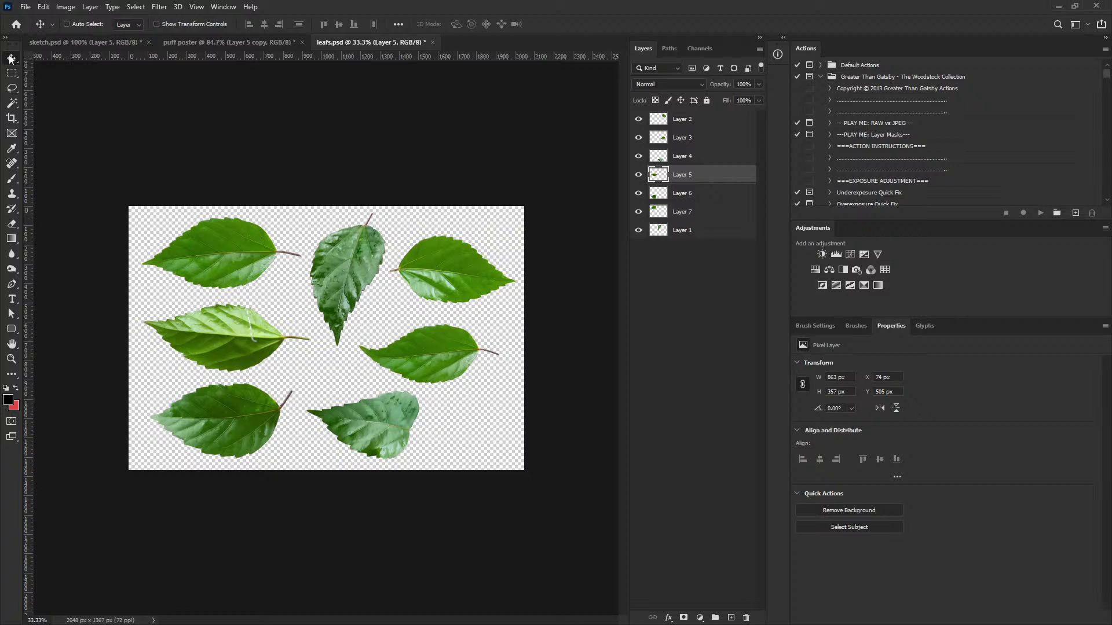
pyautogui.hotkey('ctrl', 's')
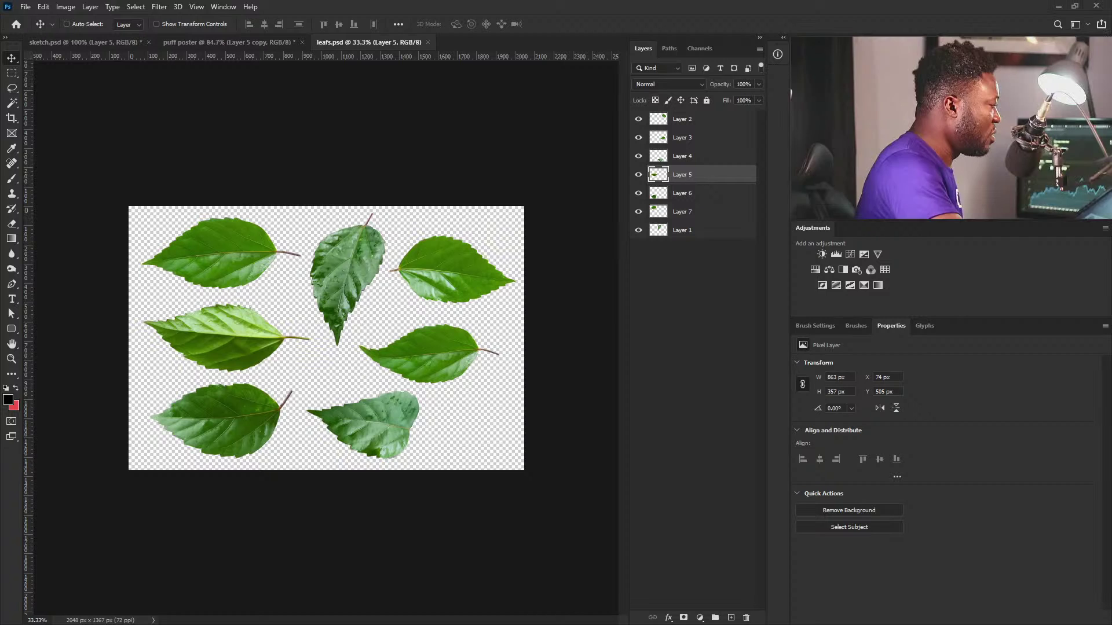
# Step: Copy the light-green leaf into the puff poster document and convert it to a smart object
pyautogui.moveTo(251, 422); pyautogui.dragTo(267, 226)
pyautogui.rightClick(707, 122)
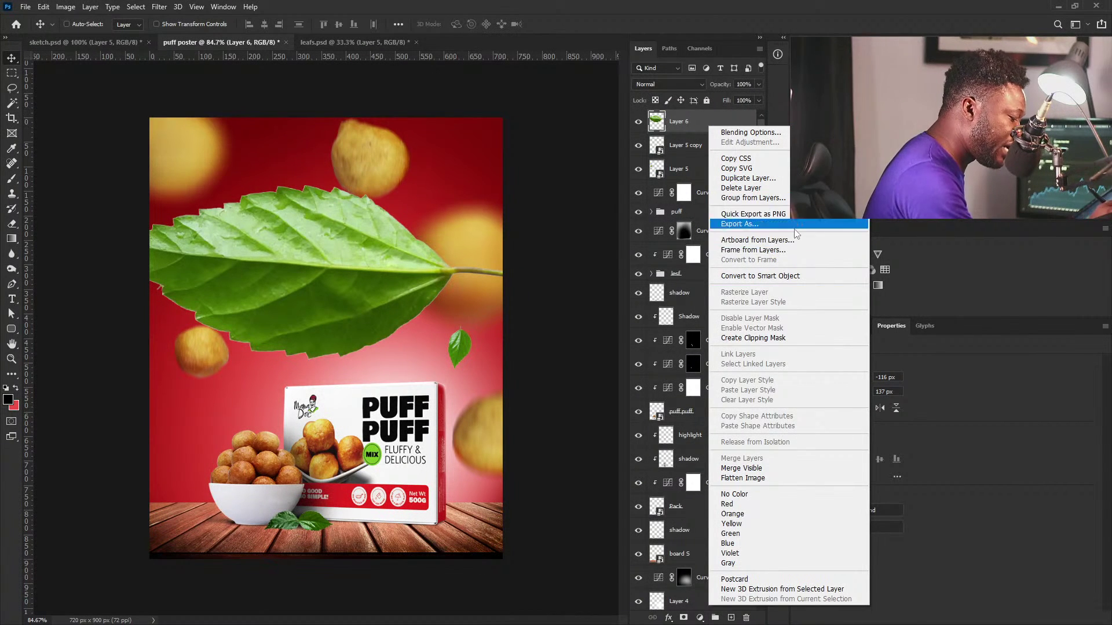
pyautogui.click(763, 276)
# Step: Scale the new leaf to about 20.8%, rotate it about -58.9°, and place it between the two puffs at the poster's top edge
pyautogui.press('ctrl')
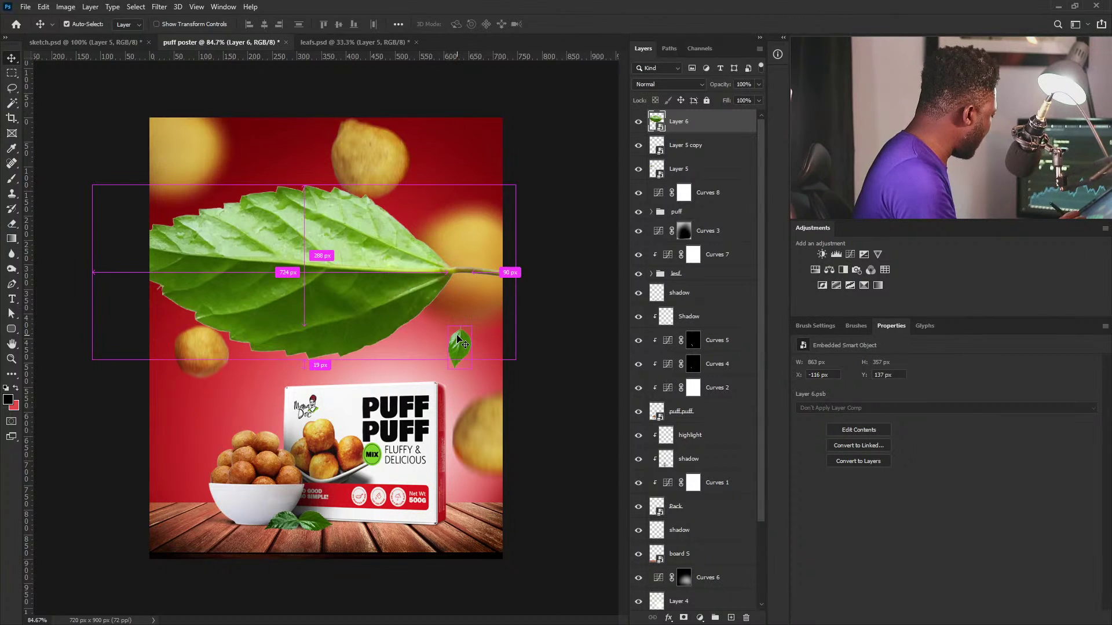
pyautogui.hotkey('ctrl', 't')
pyautogui.moveTo(515, 185); pyautogui.dragTo(360, 243)
pyautogui.moveTo(429, 318); pyautogui.dragTo(395, 236)
pyautogui.moveTo(313, 210); pyautogui.dragTo(327, 136)
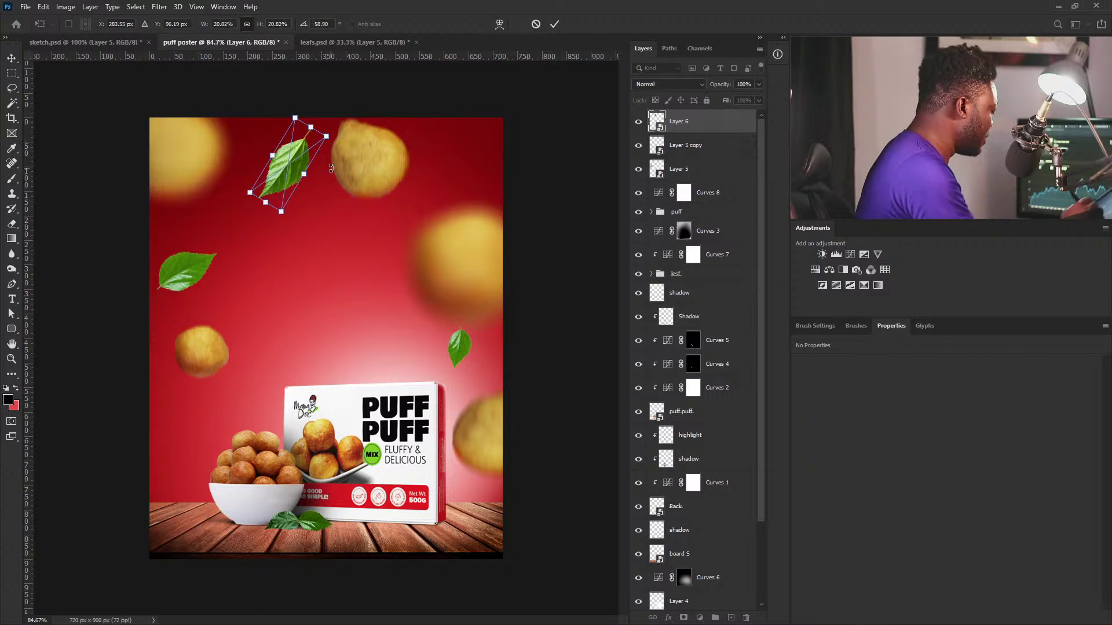
pyautogui.press('Return')
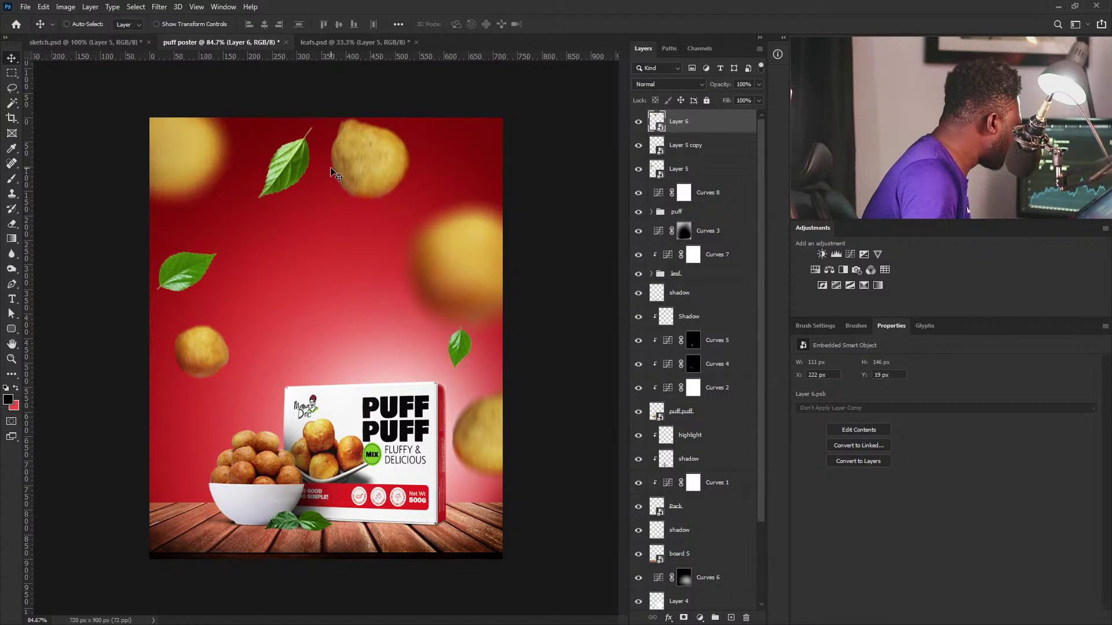